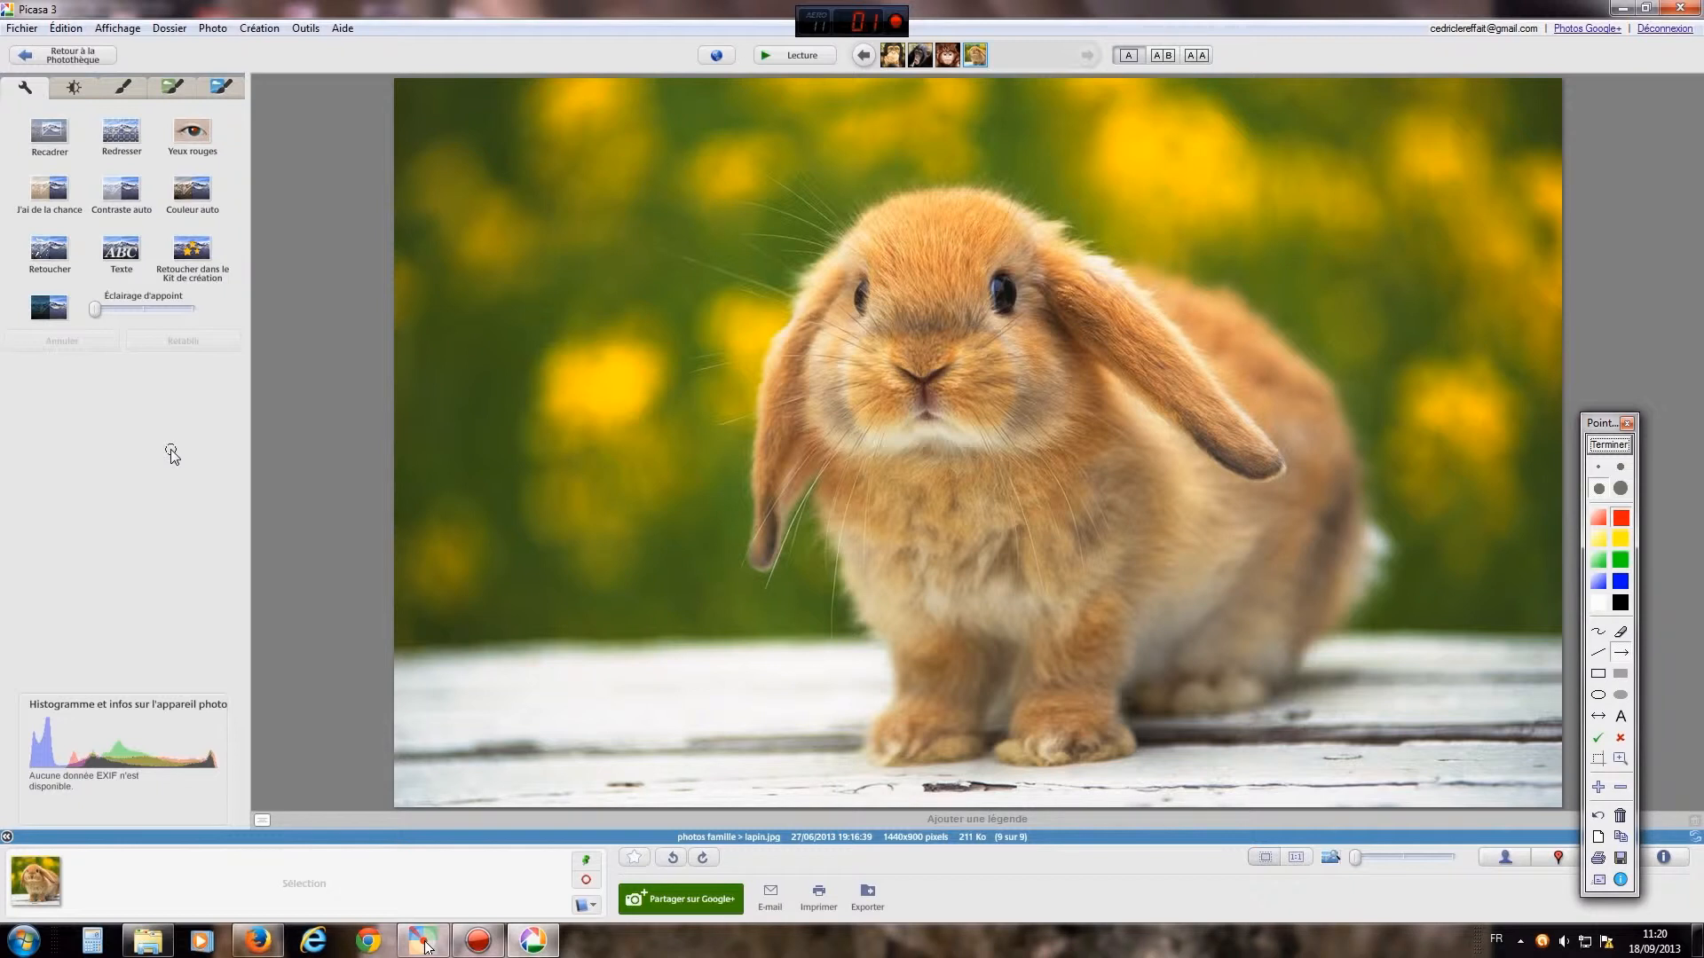
Step: Crop the rabbit photo manually to 1221 x 886, cutting off a strip along its left edge and a sliver at its top
left_click_drag(153, 413, 57, 160)
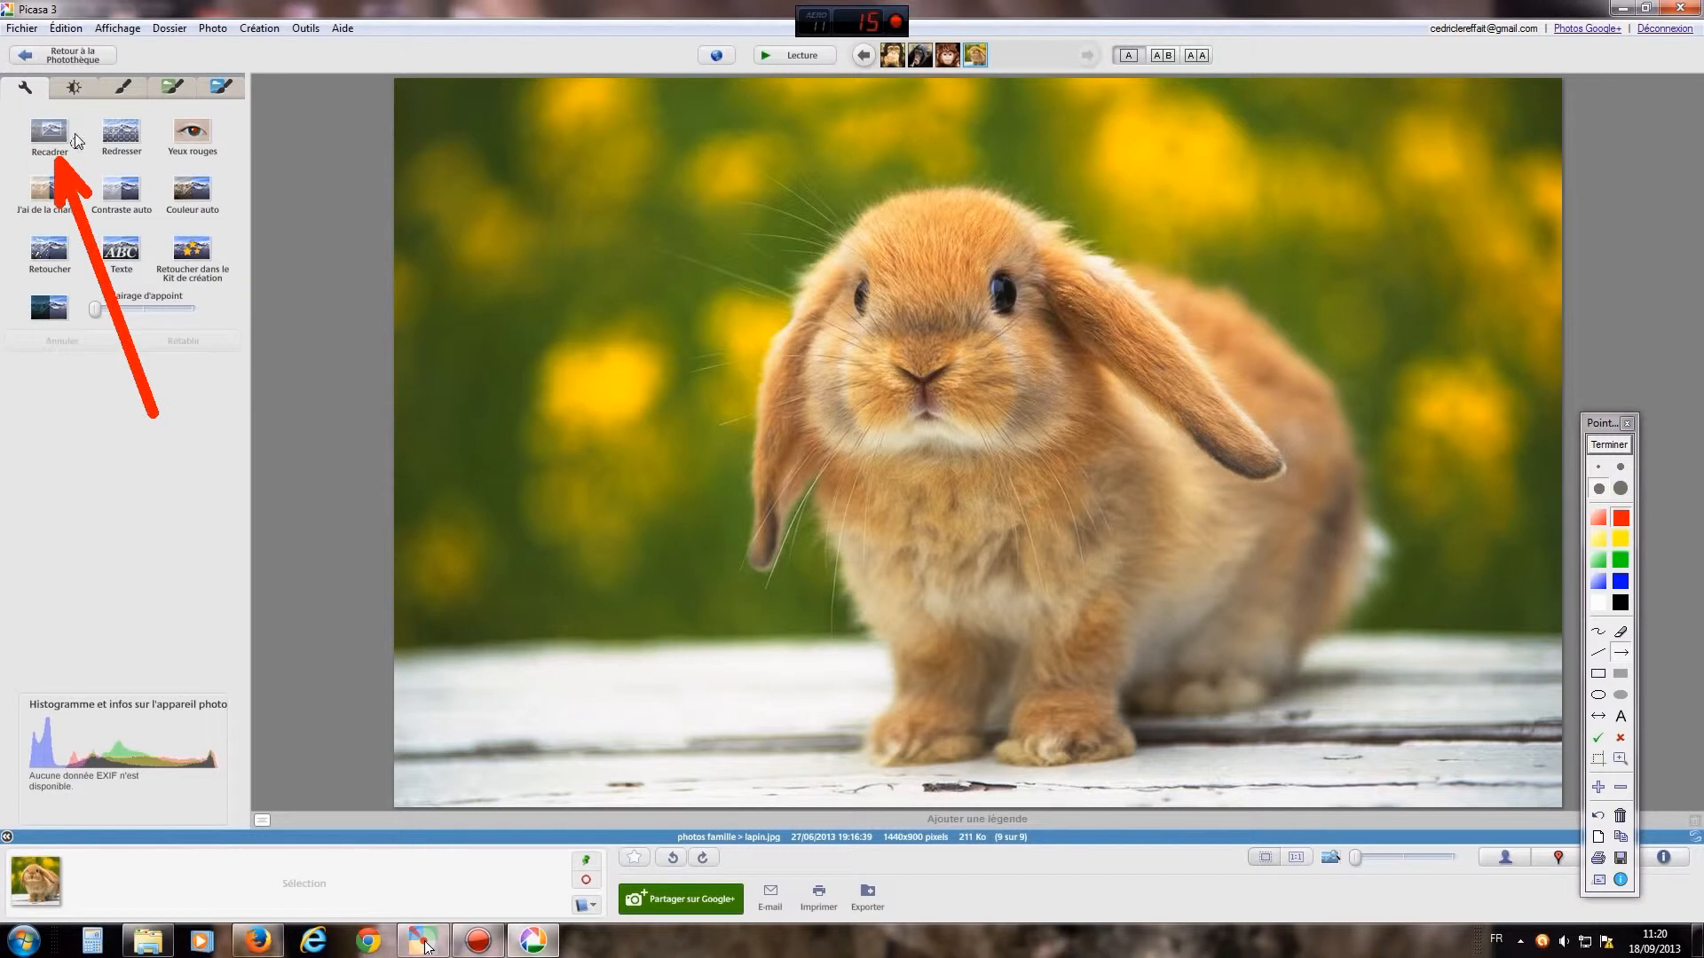
left_click(1608, 444)
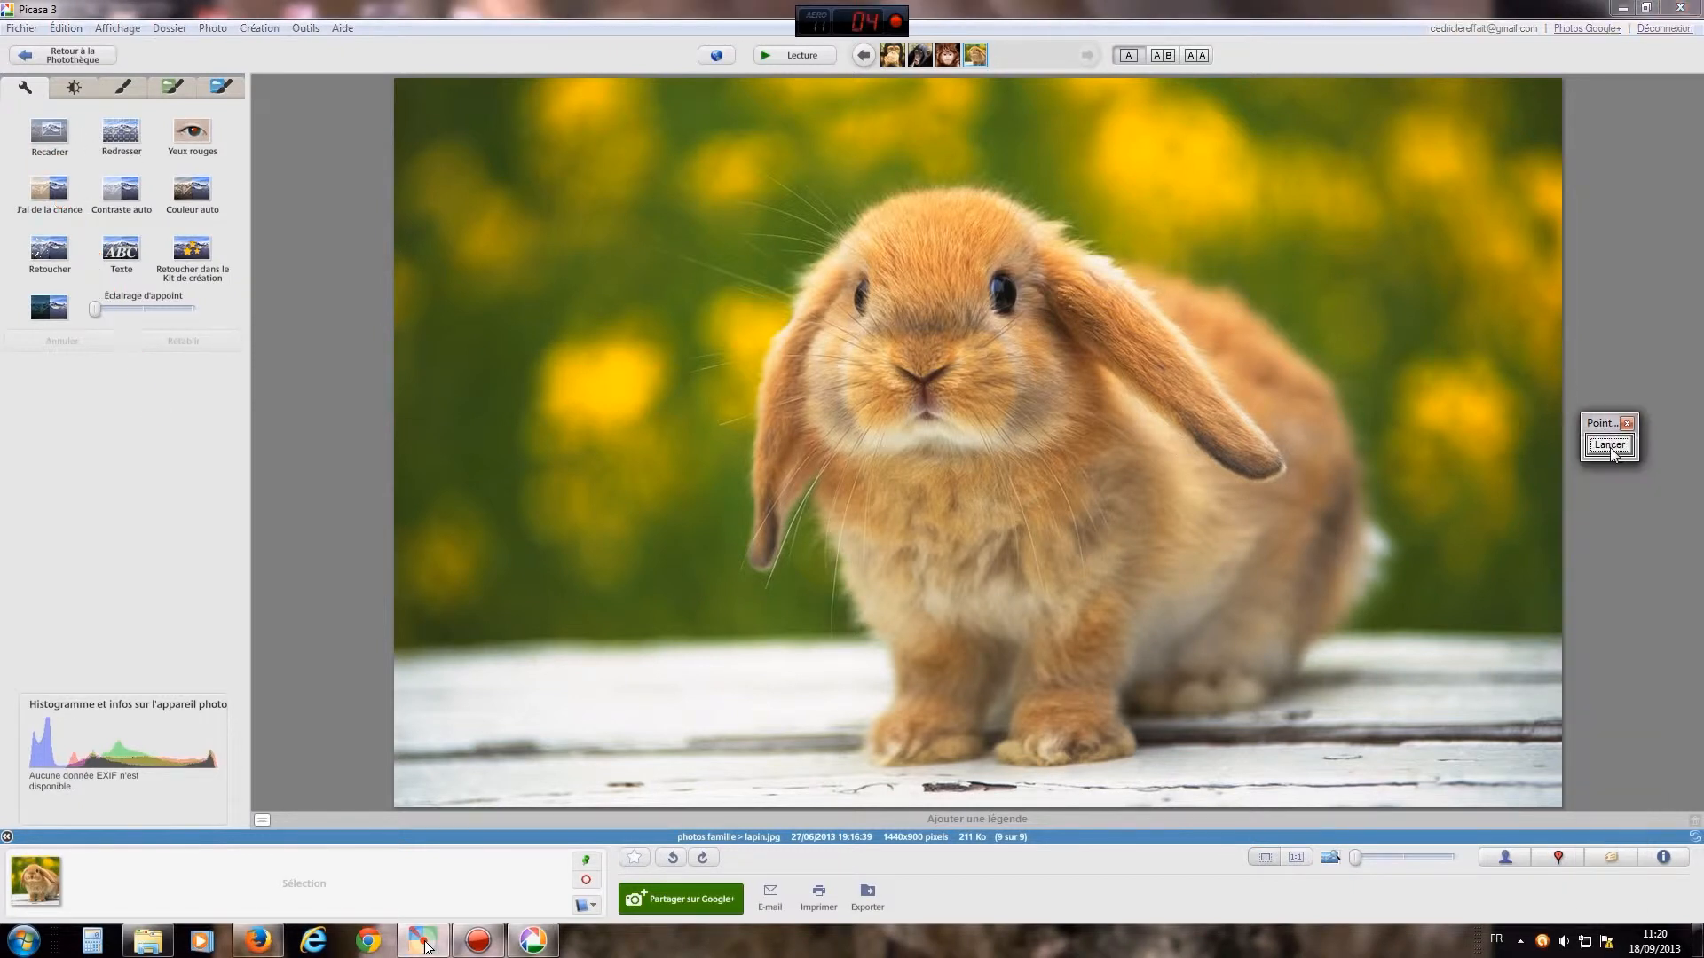
left_click(48, 132)
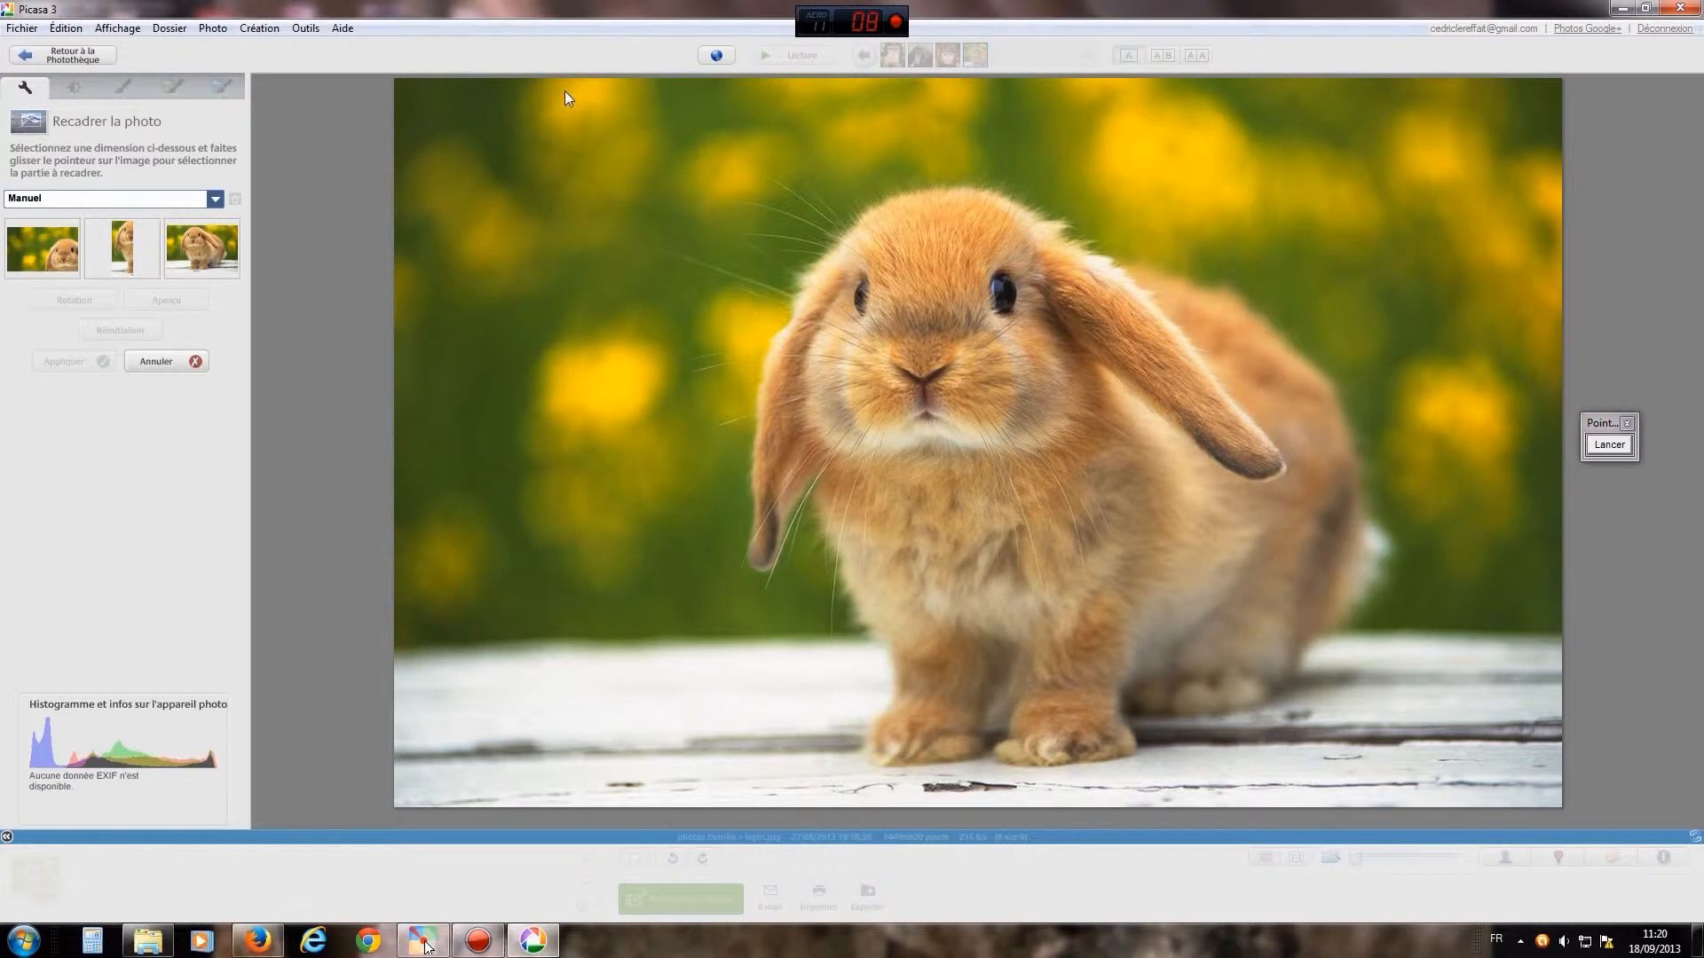
left_click_drag(570, 91, 1573, 815)
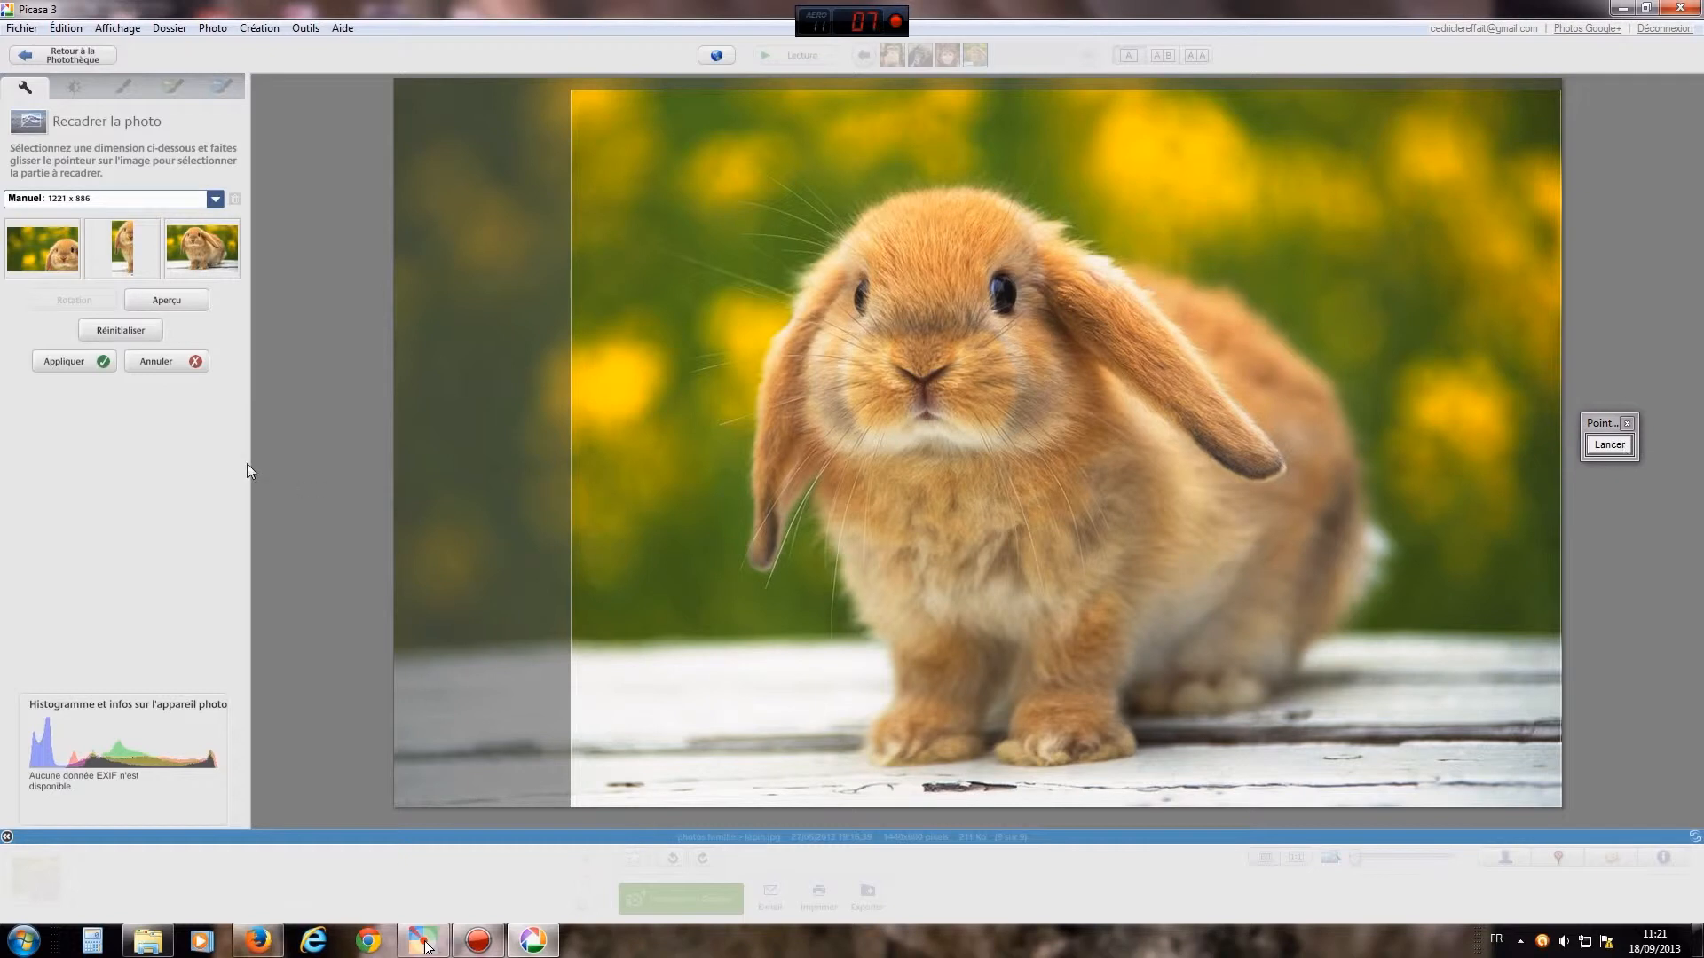
left_click(1607, 449)
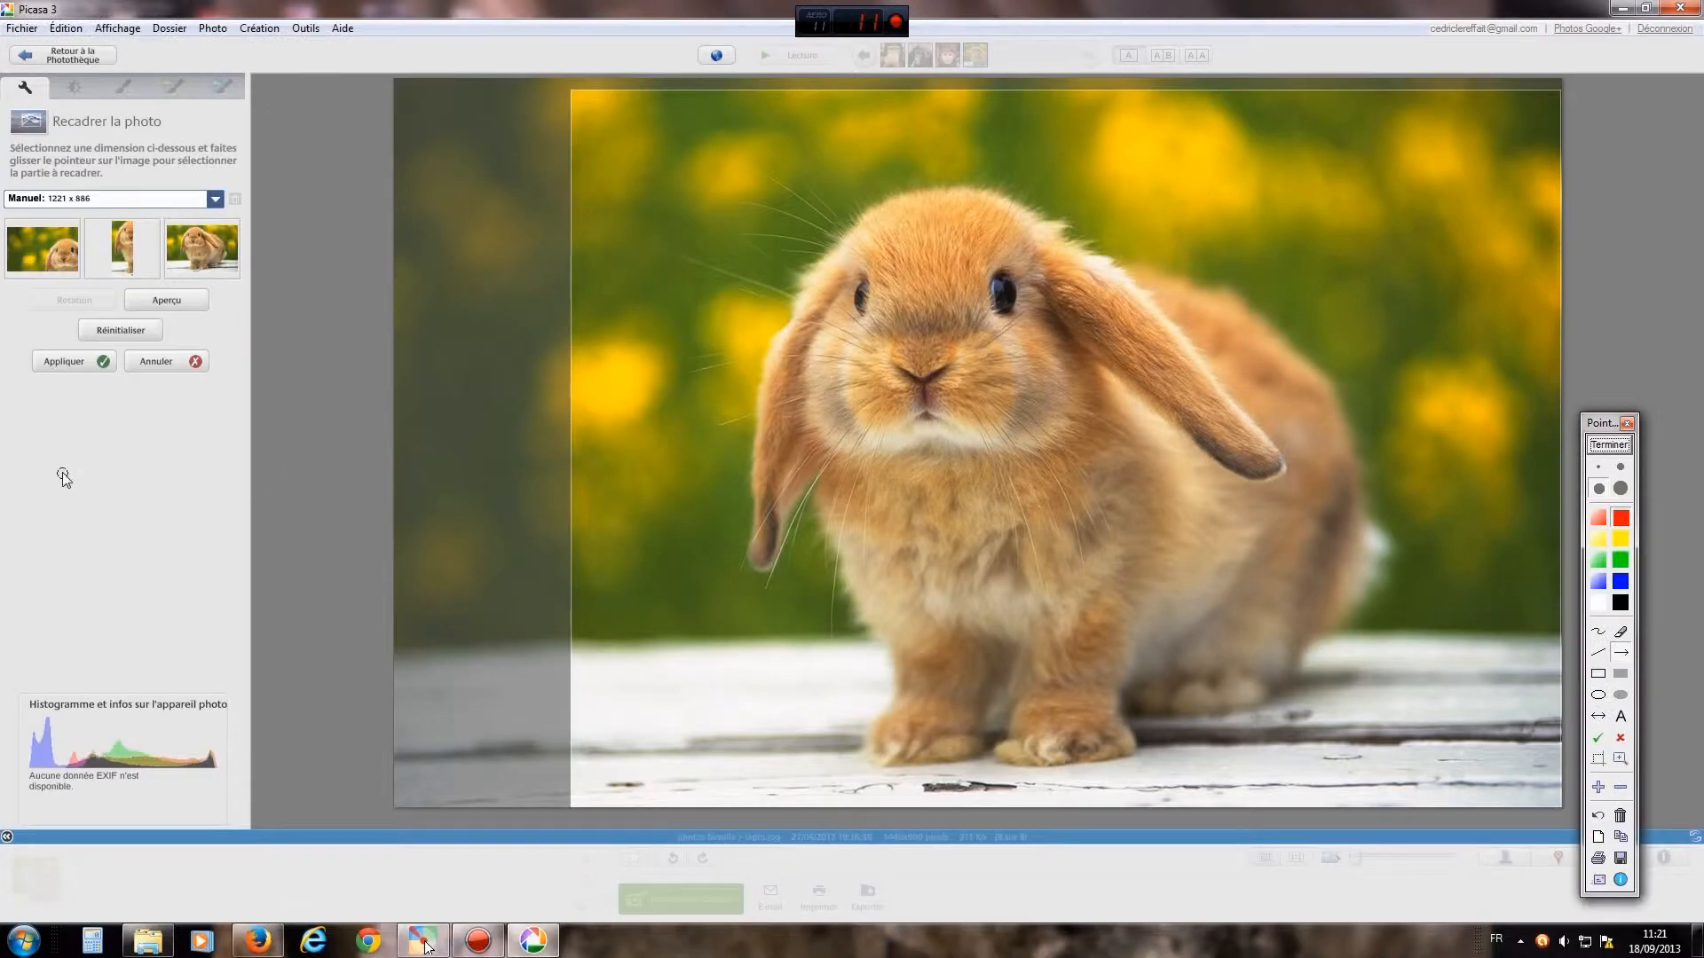
left_click_drag(47, 564, 69, 381)
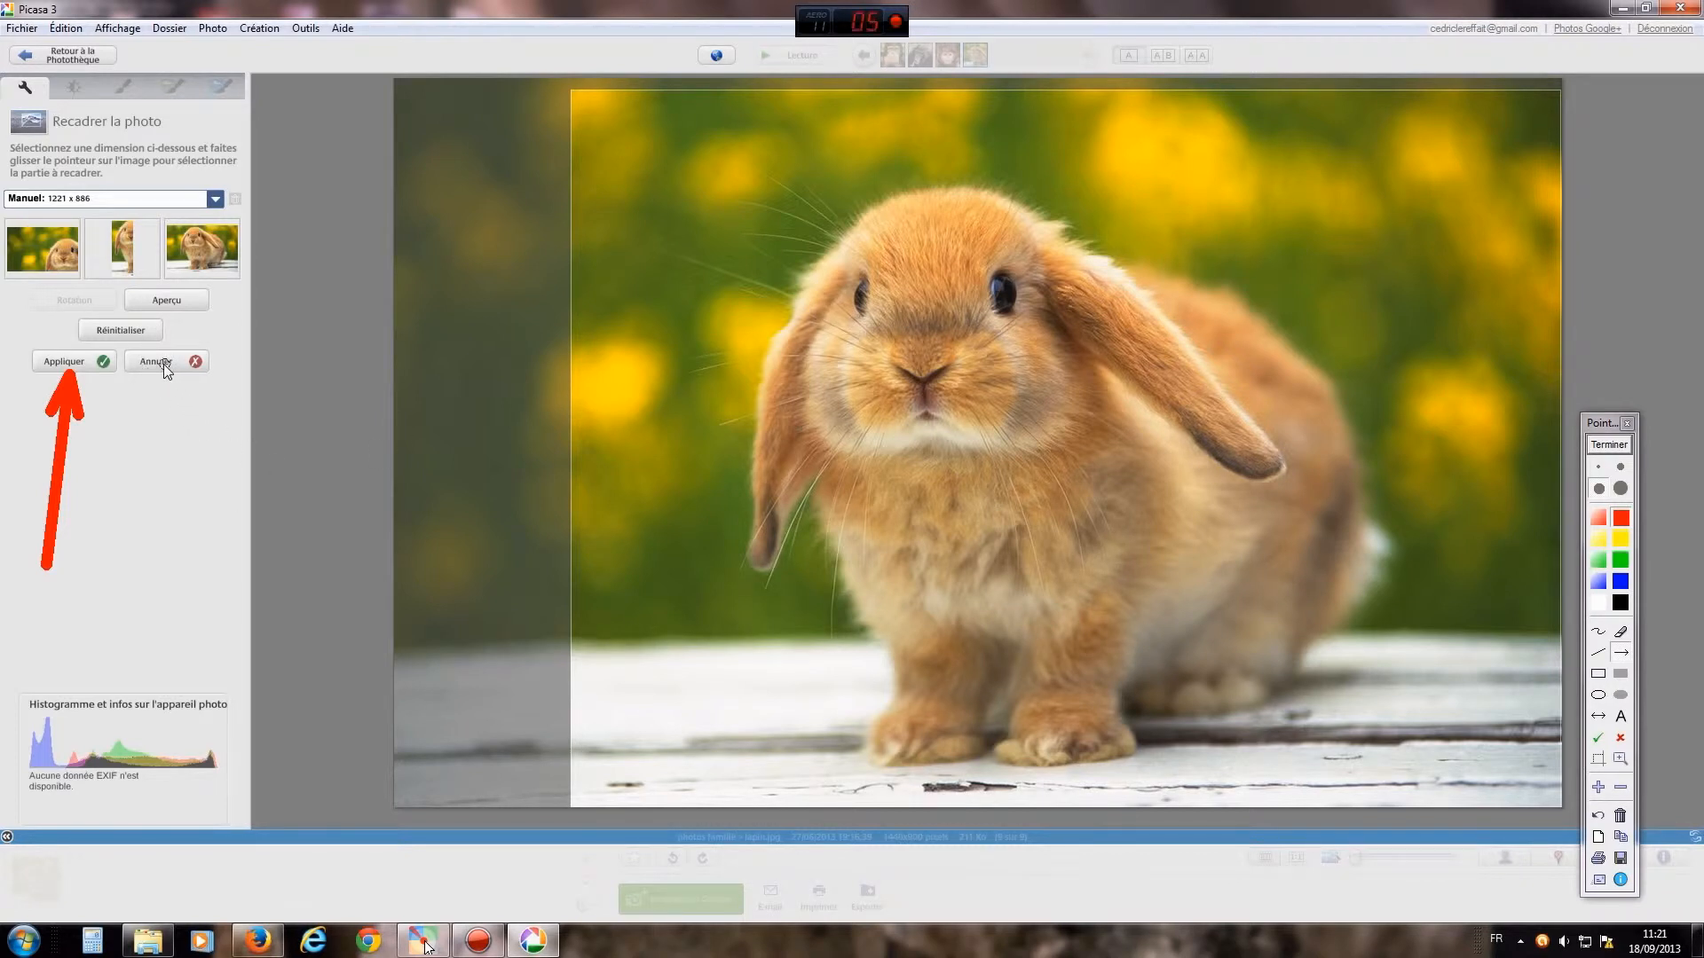
left_click(1612, 442)
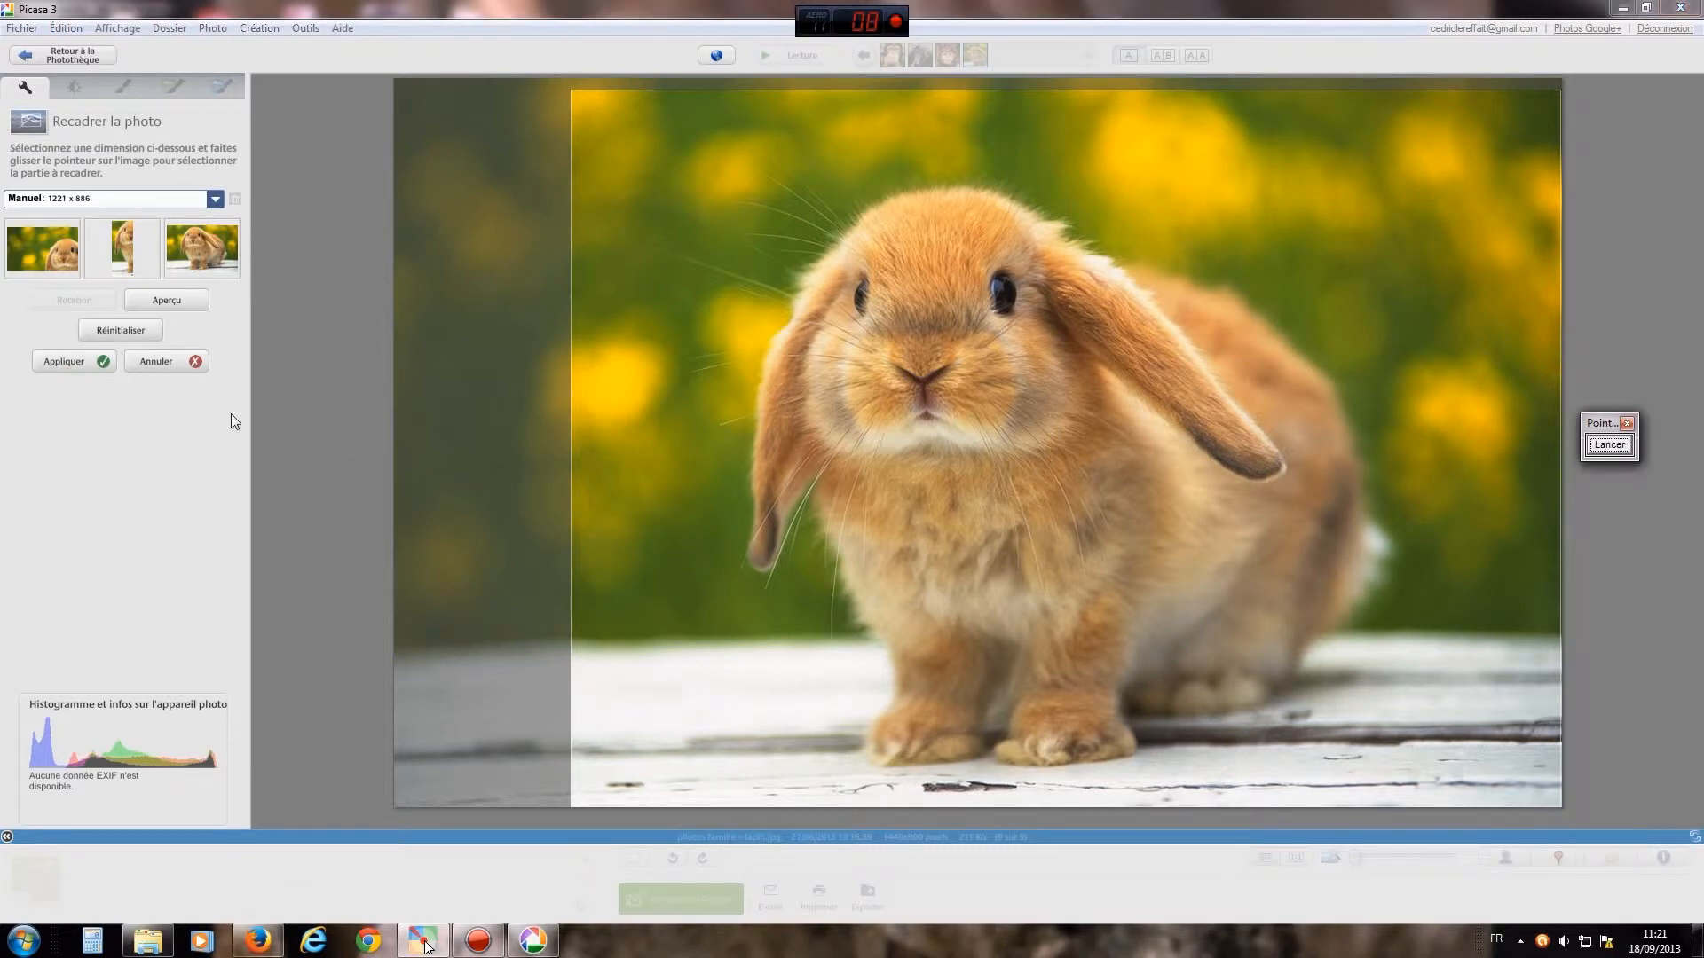
left_click(63, 360)
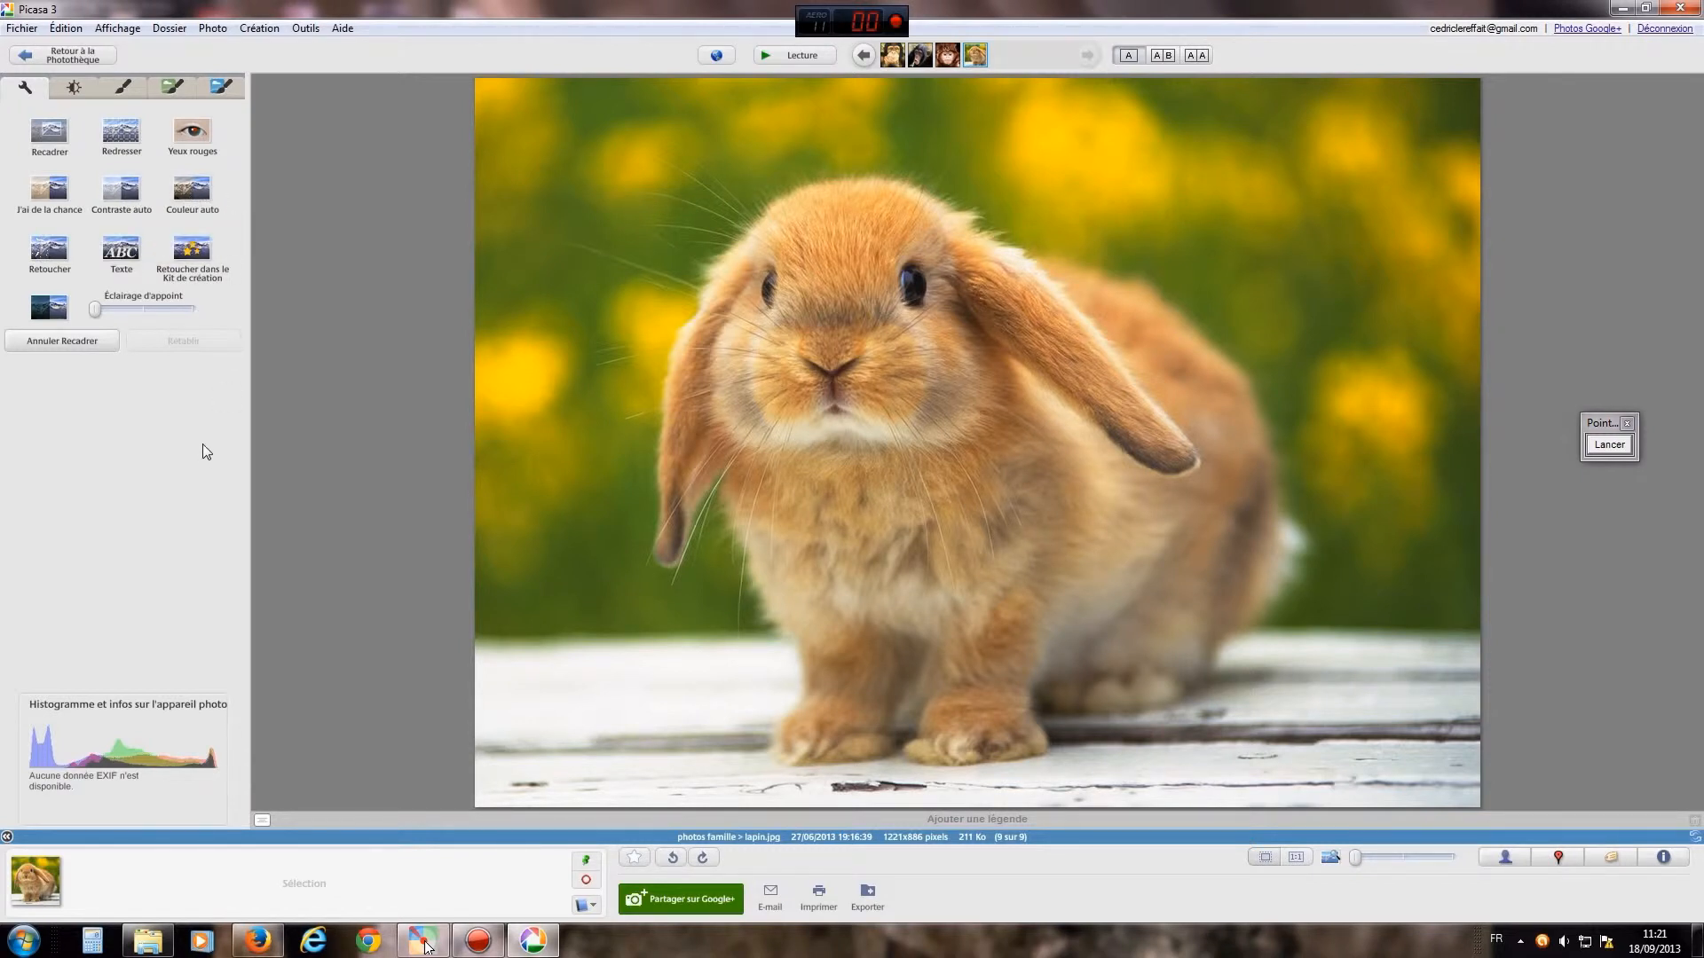
Step: Try to retouch the yellow flower and the green background beside the rabbit using a larger correction brush
left_click(52, 251)
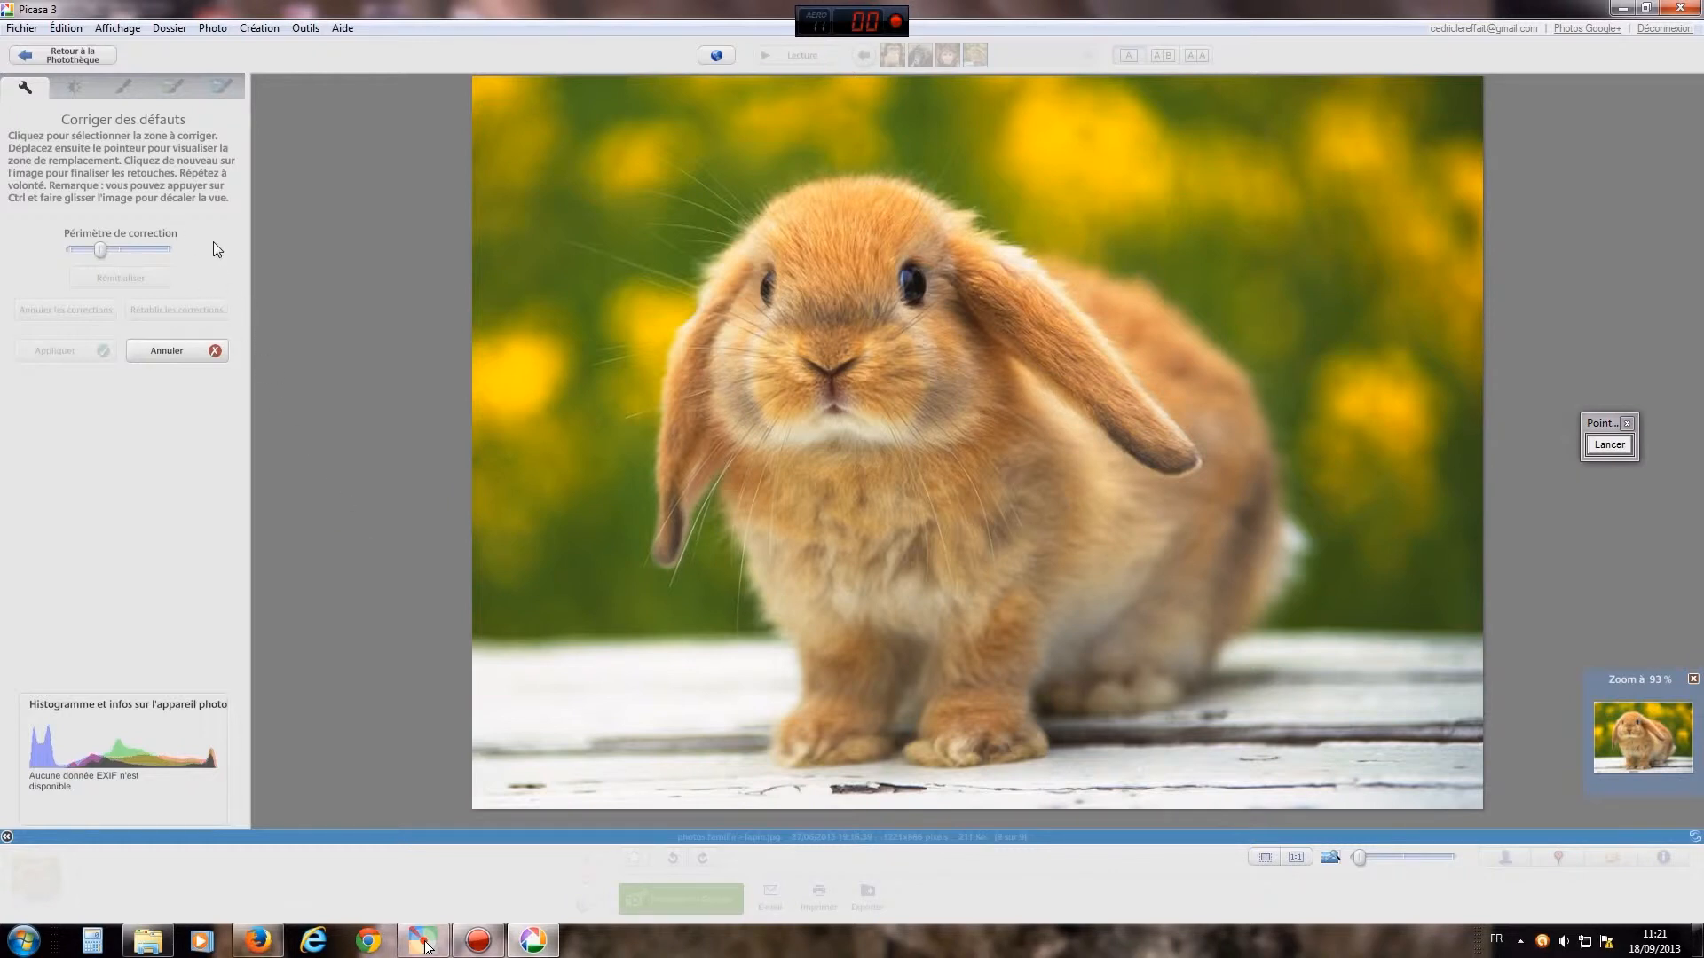
left_click_drag(99, 246, 140, 254)
left_click(522, 376)
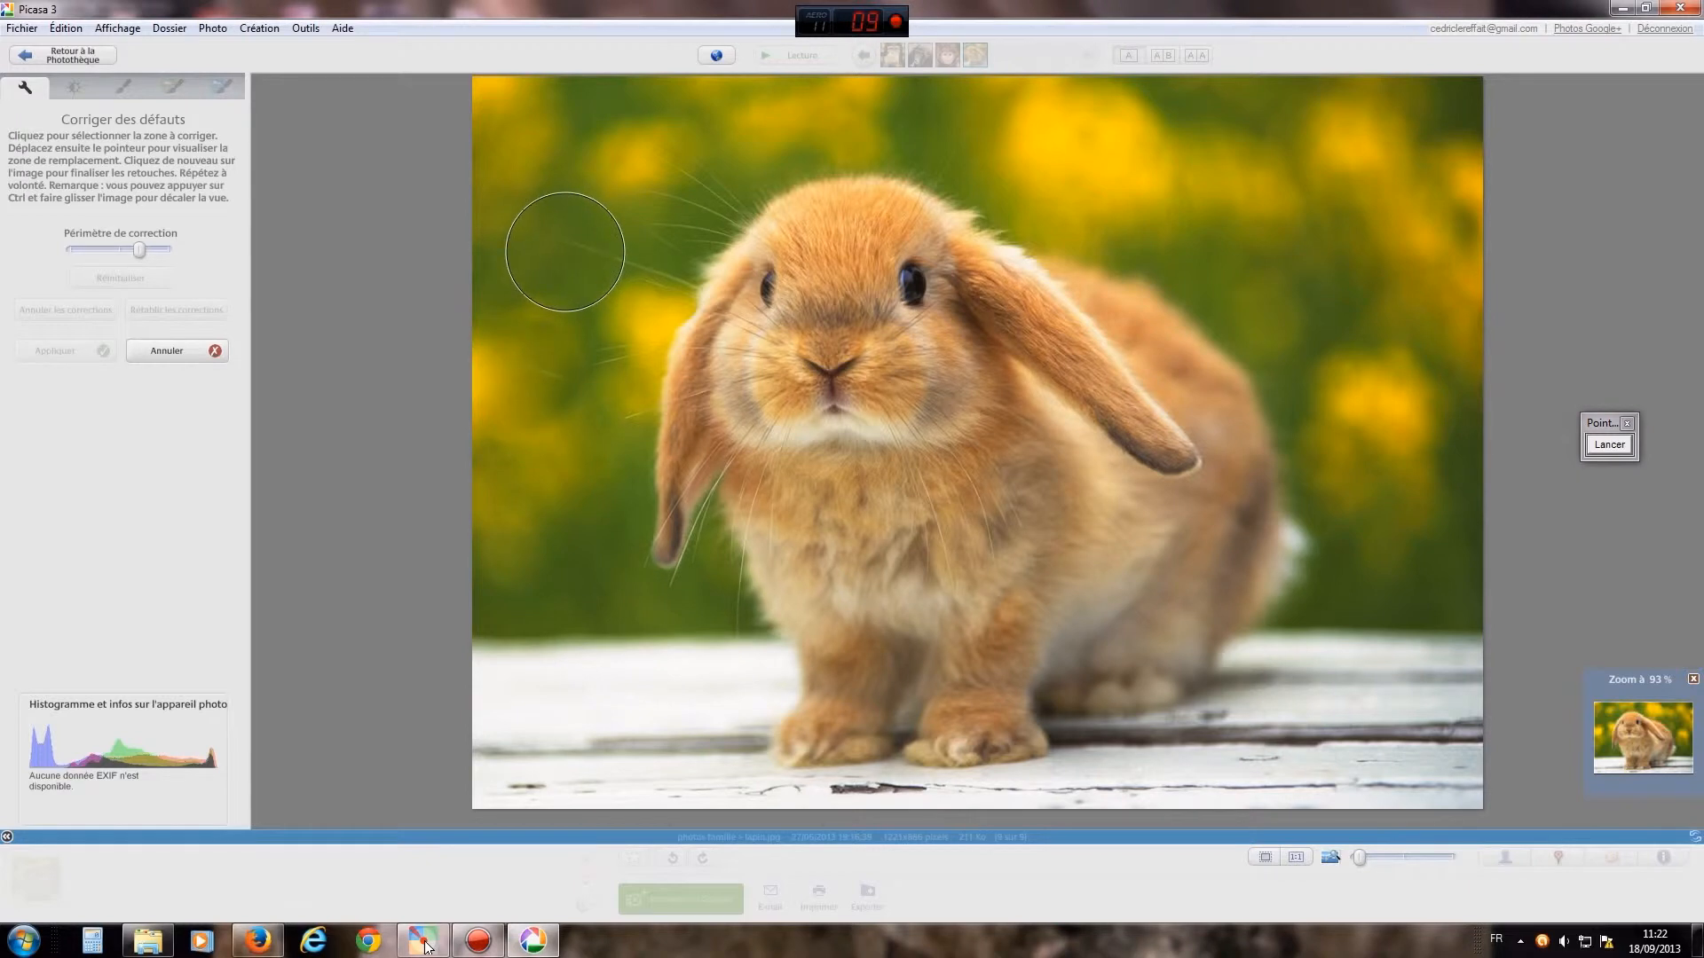
left_click(564, 252)
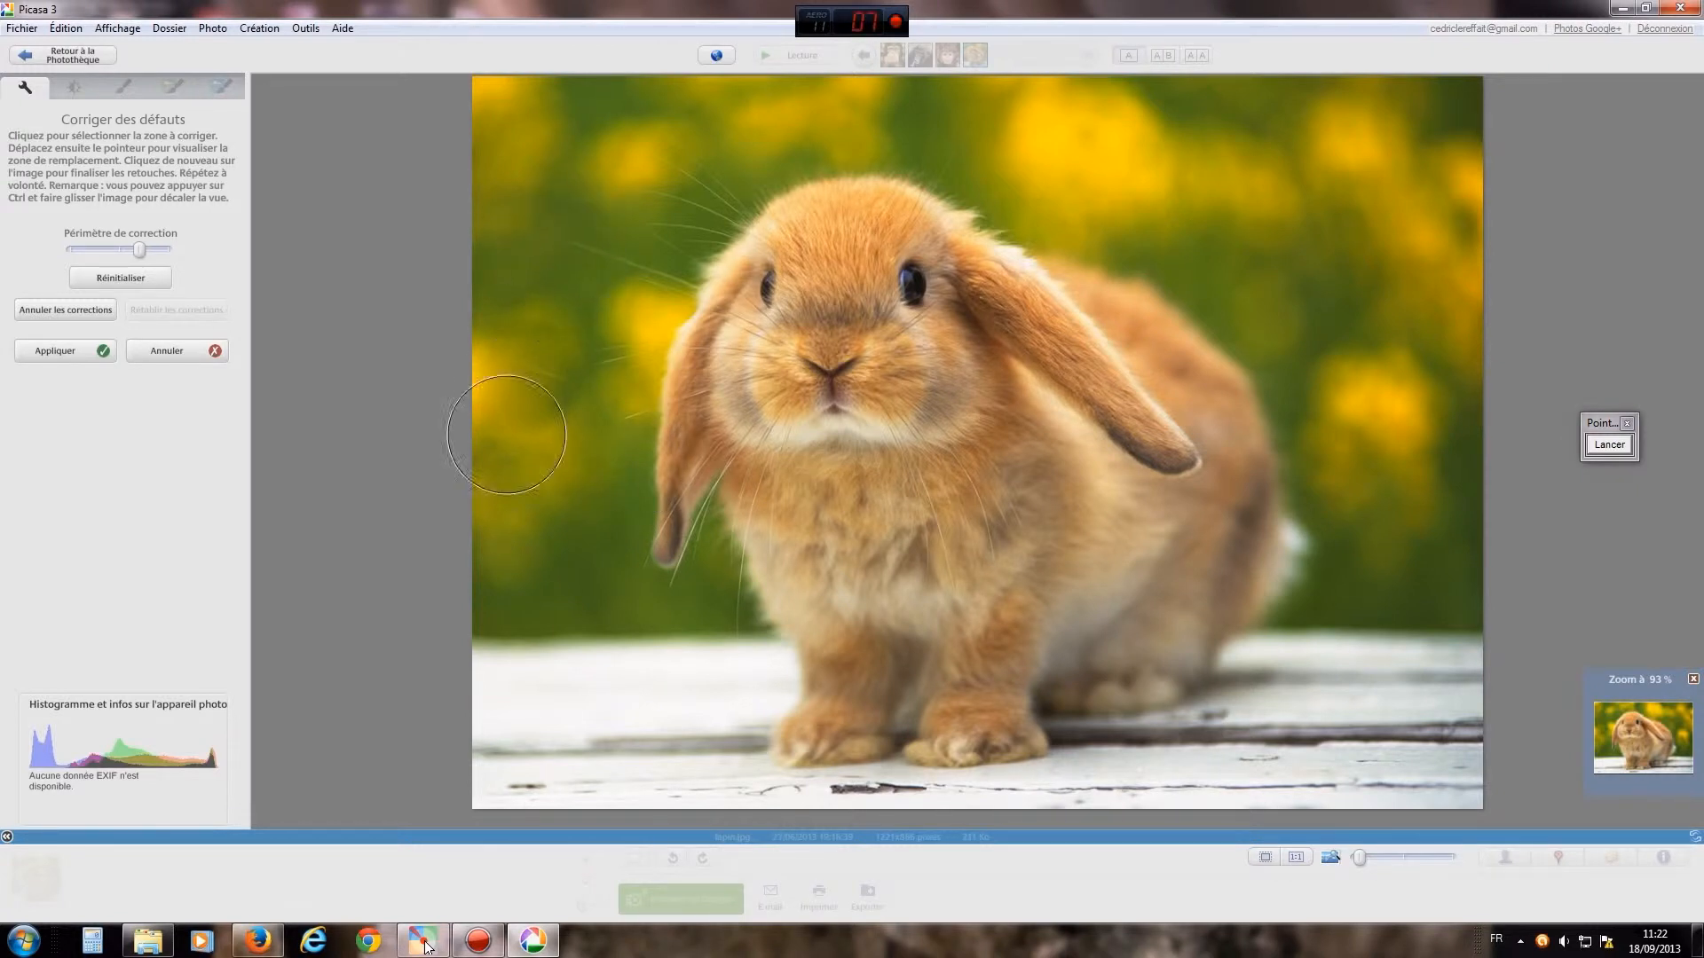
left_click(583, 587)
left_click(836, 597)
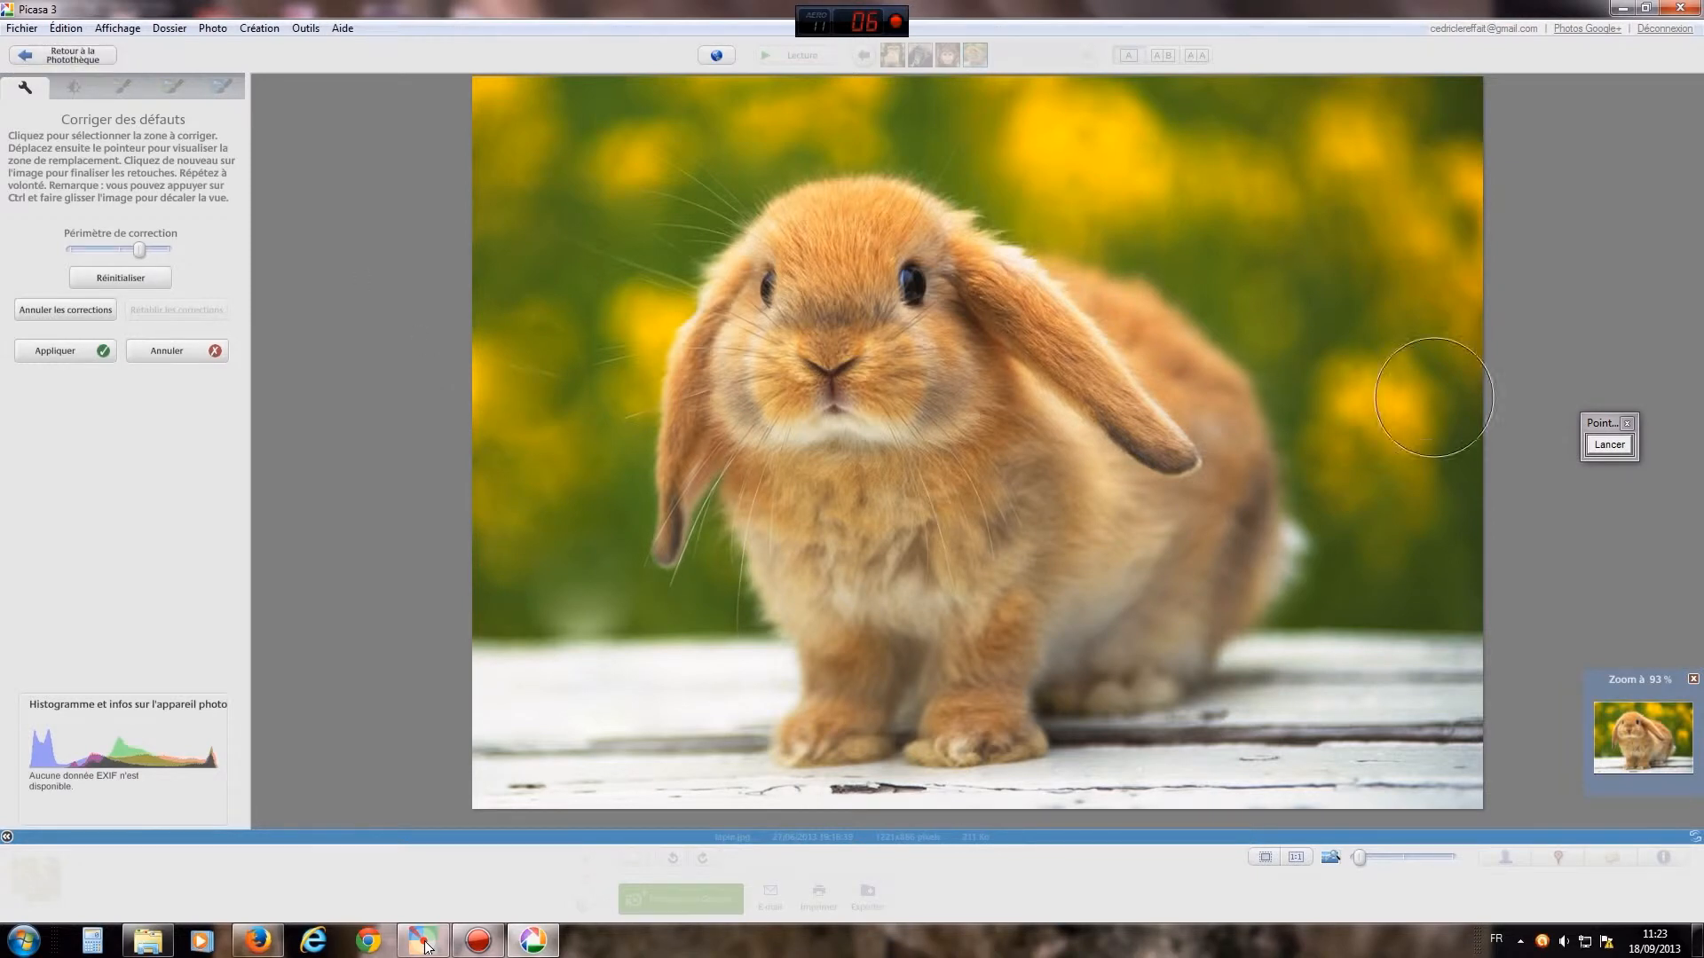
Step: Return to the photo library without applying the retouches and reopen the rabbit photo for editing
left_click(1609, 445)
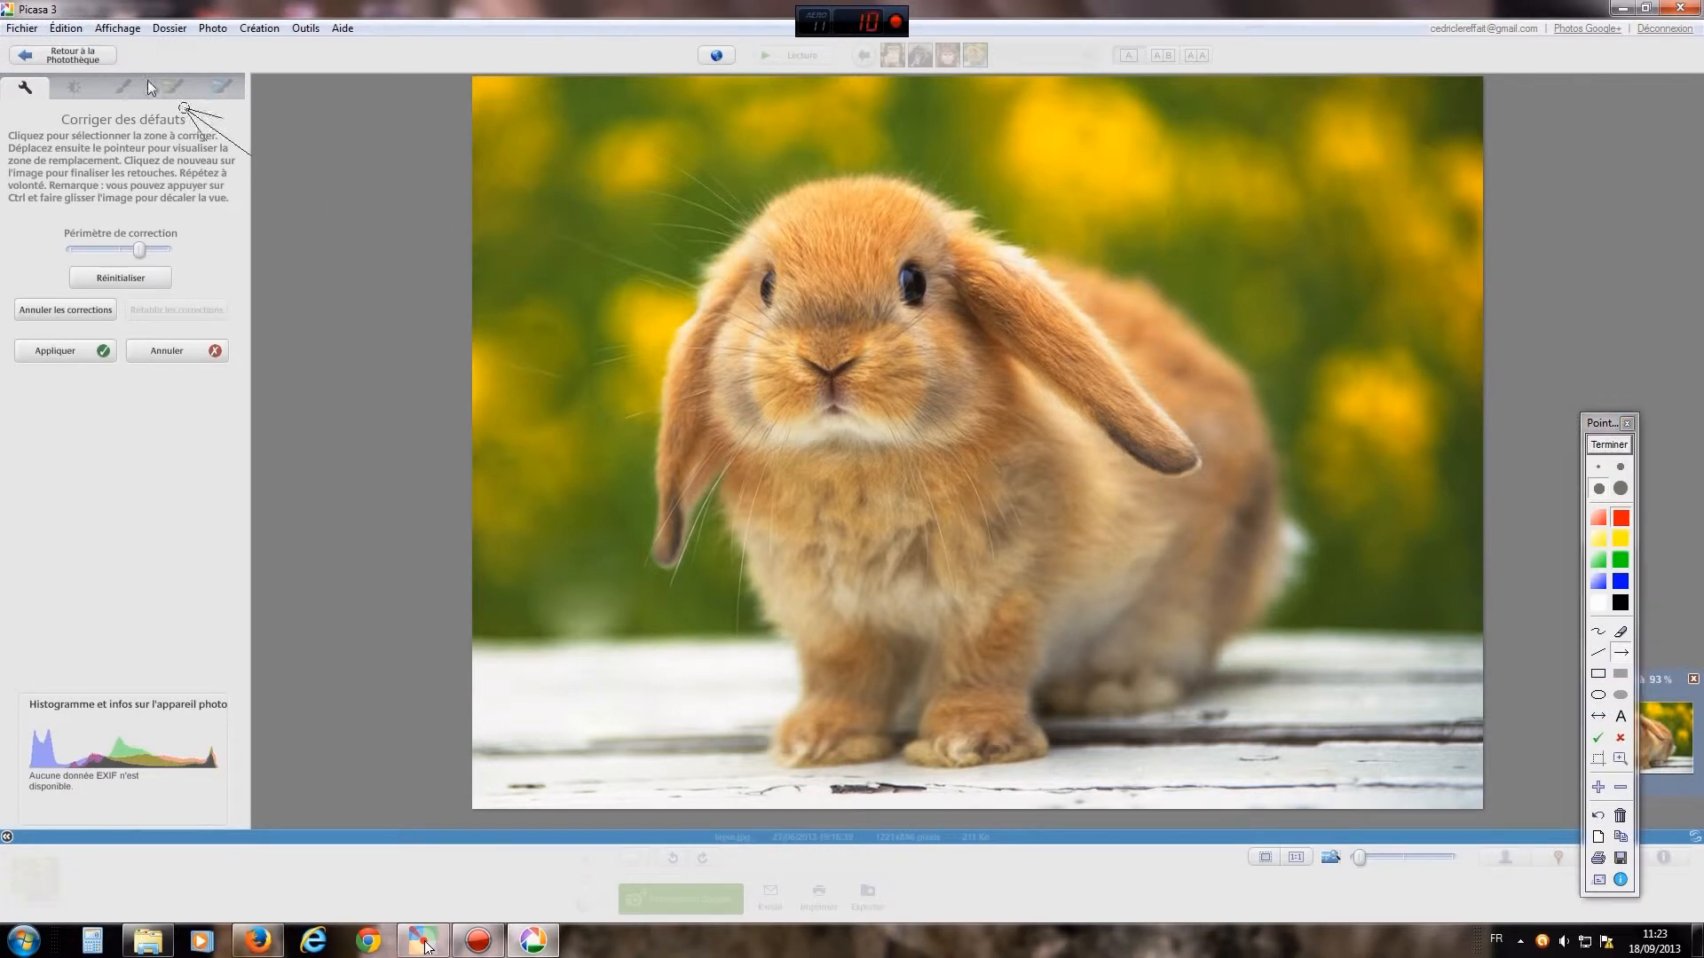
left_click_drag(106, 58, 321, 206)
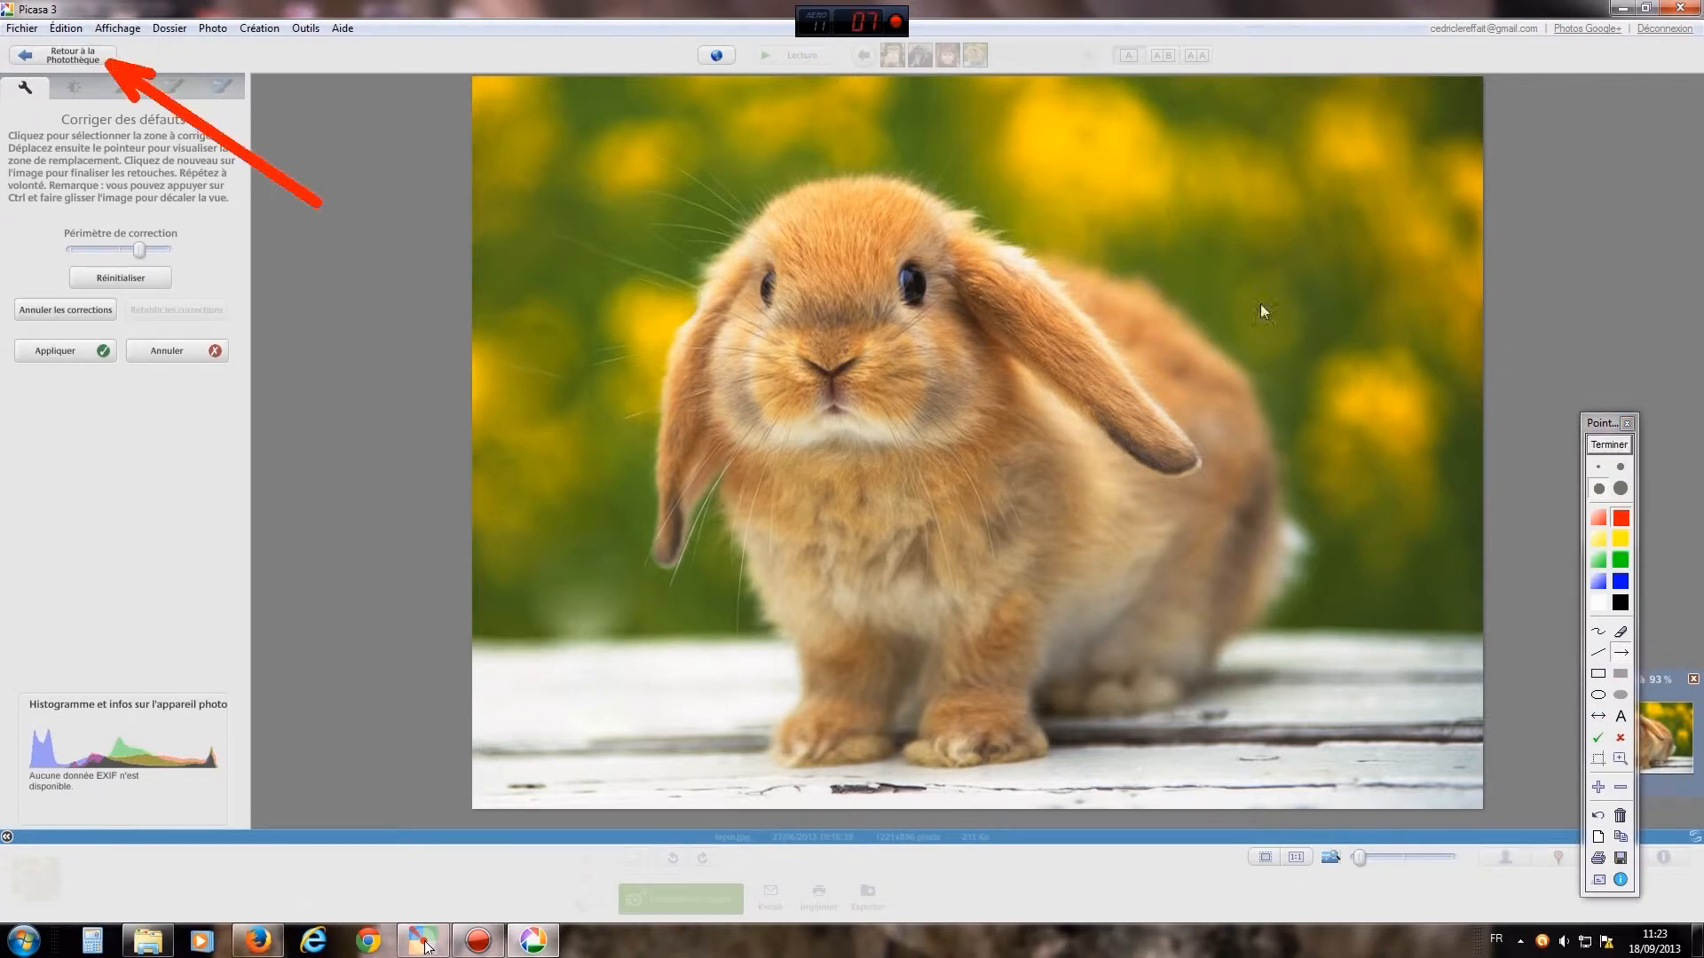
left_click(1609, 445)
left_click(71, 57)
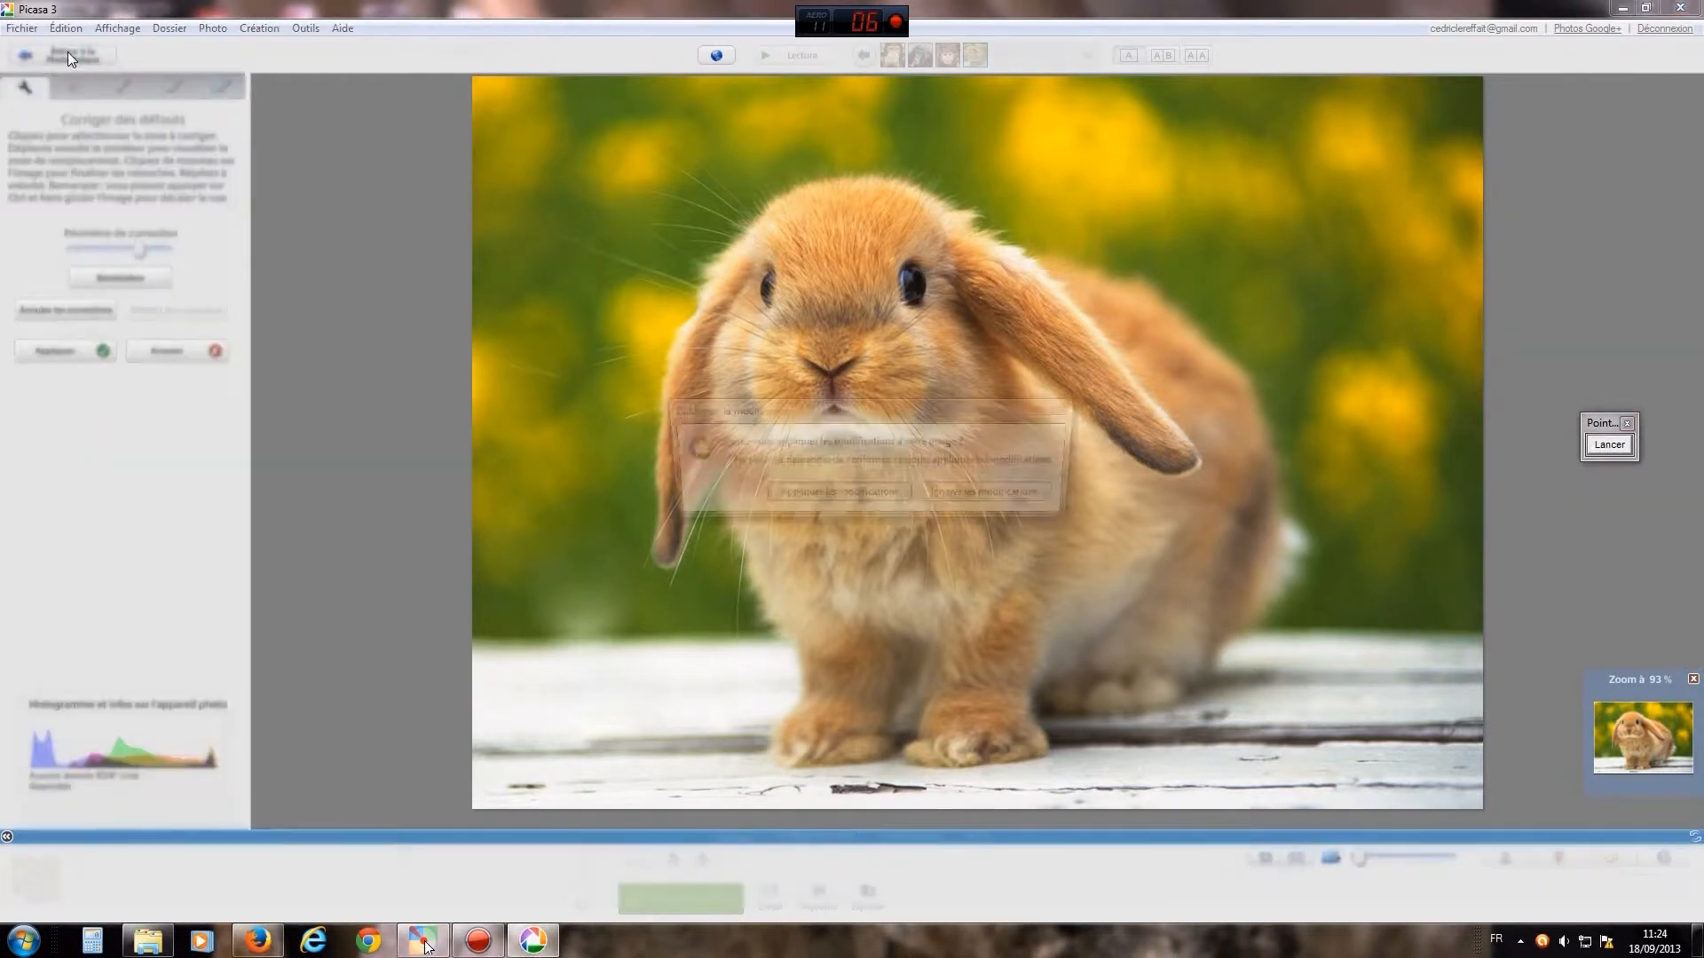
left_click(975, 497)
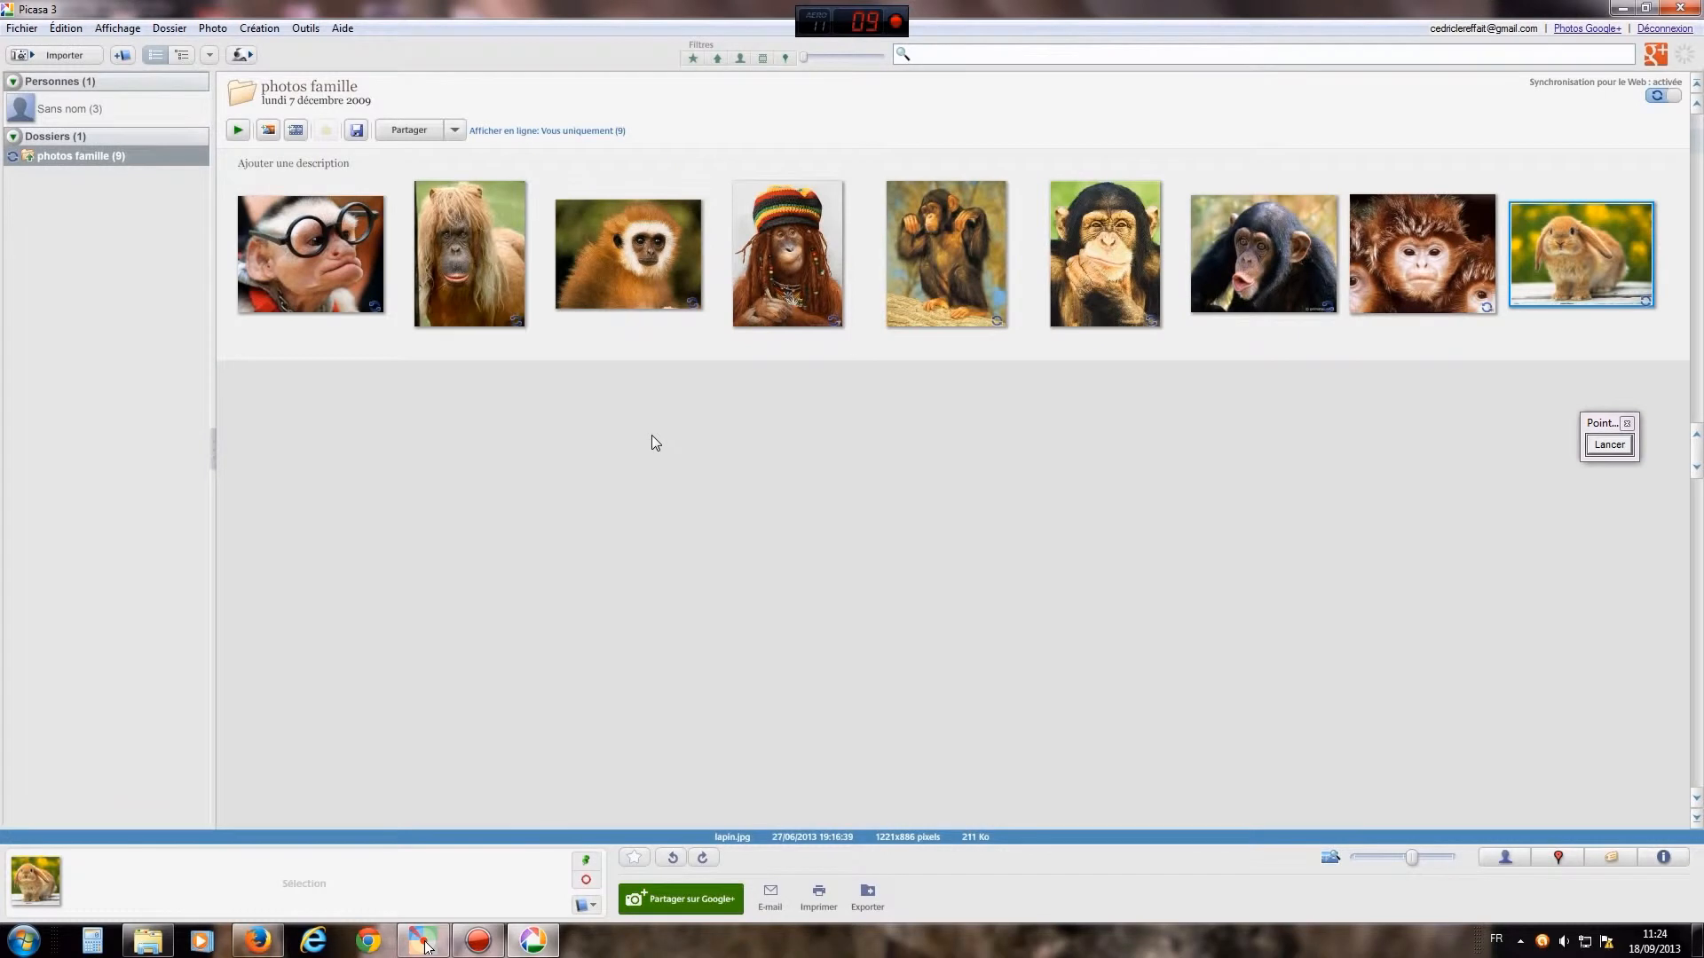
double_click(1588, 268)
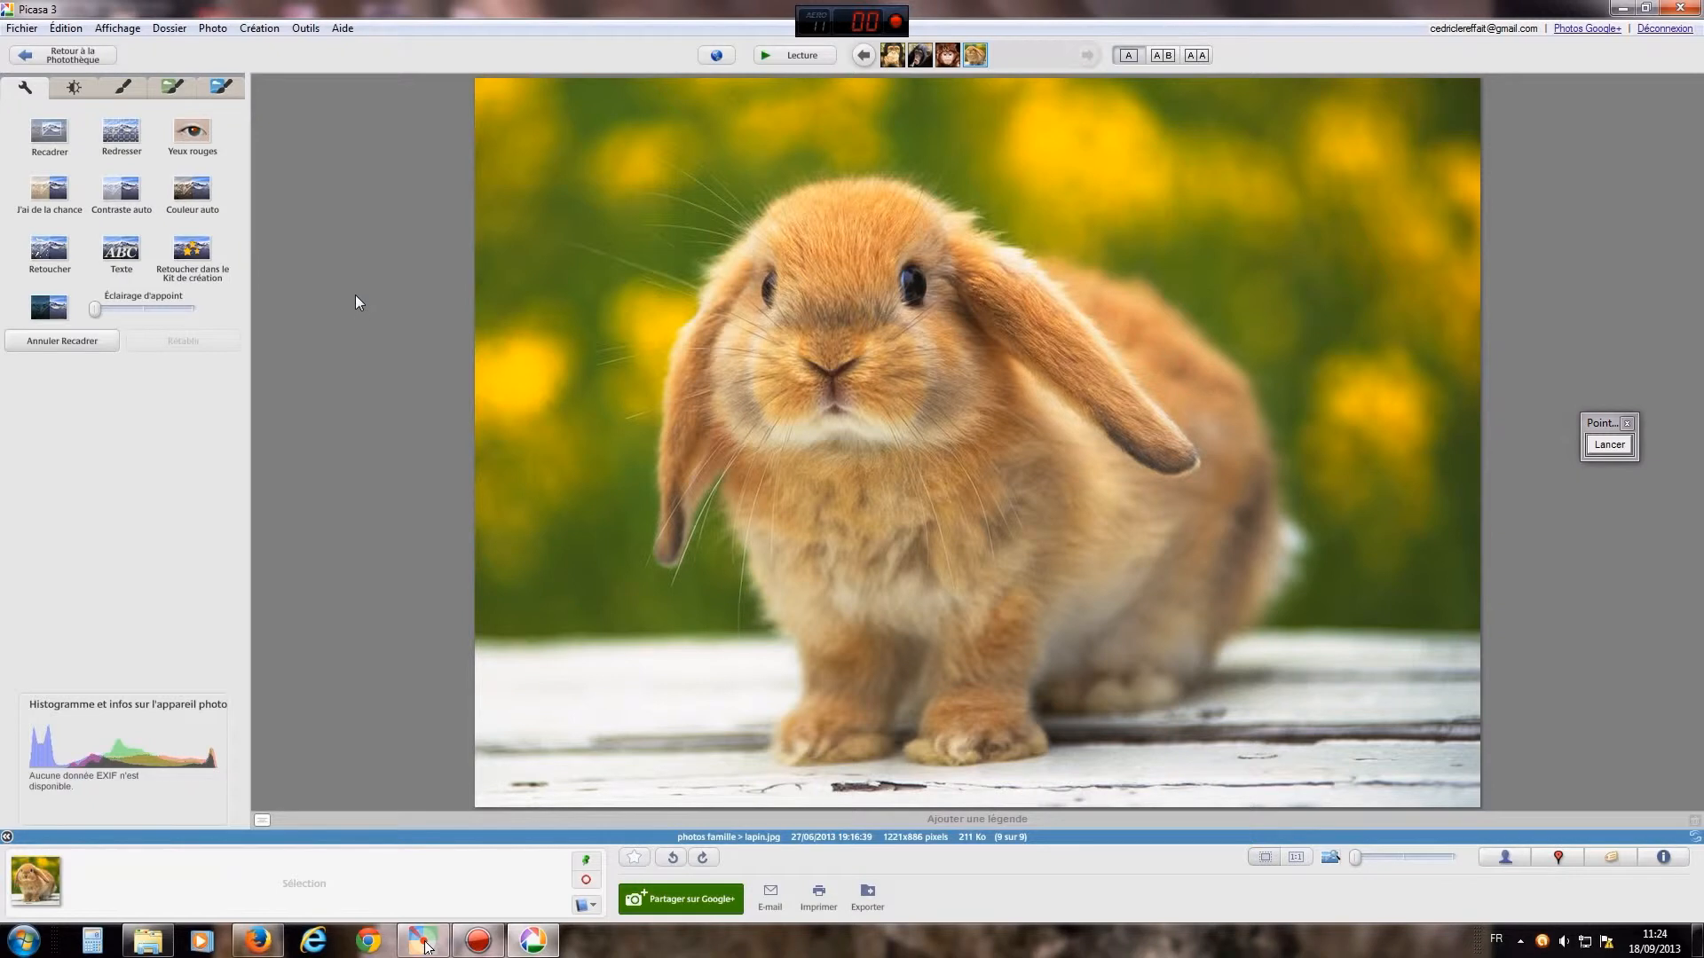
Step: Raise the photo's highlights and shadows to just over a quarter of their ranges, leaving the color temperature about neutral
left_click(1610, 444)
left_click_drag(252, 176, 94, 98)
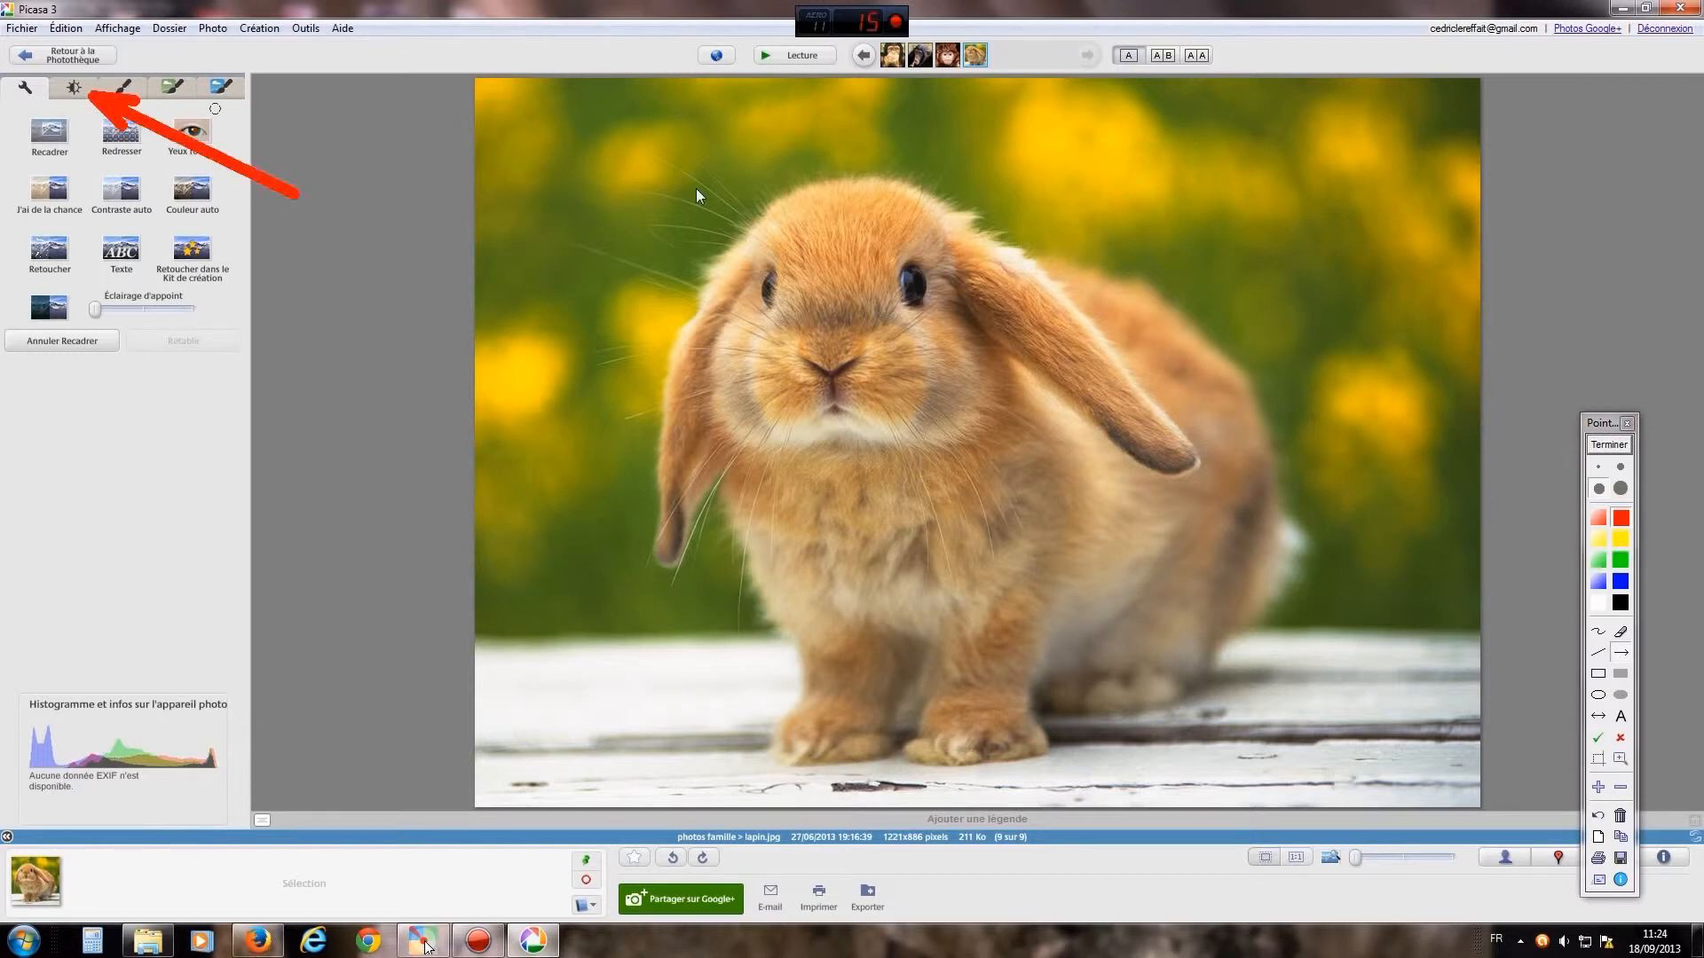
left_click(1619, 452)
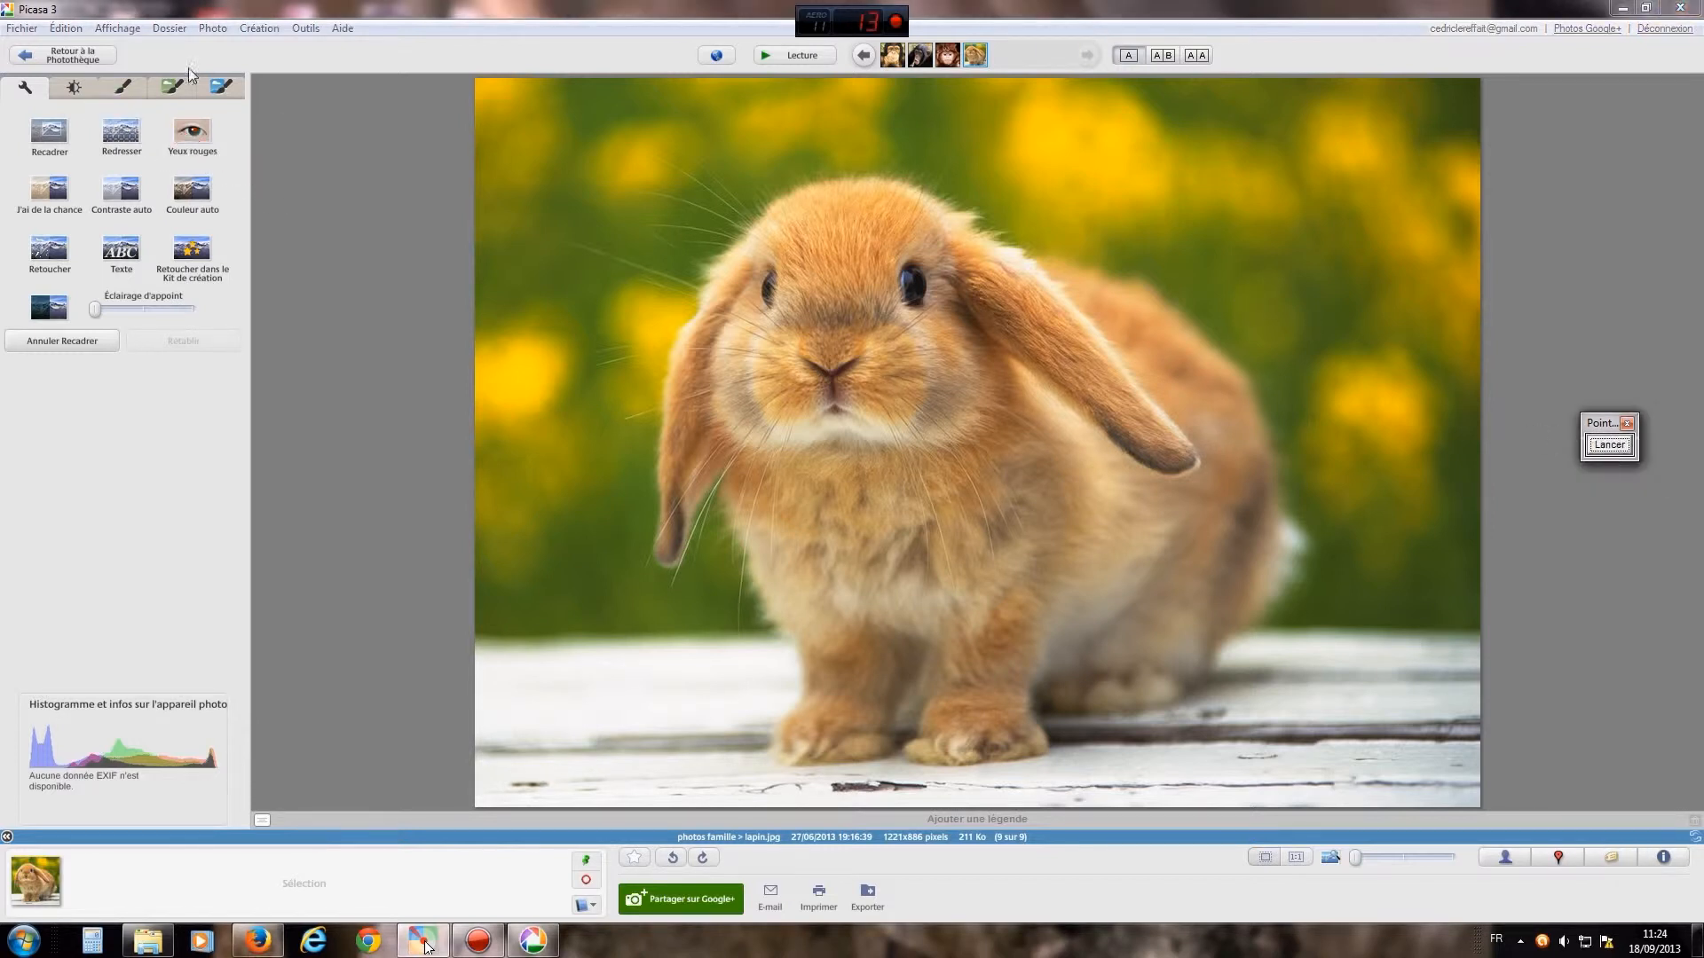
left_click(70, 88)
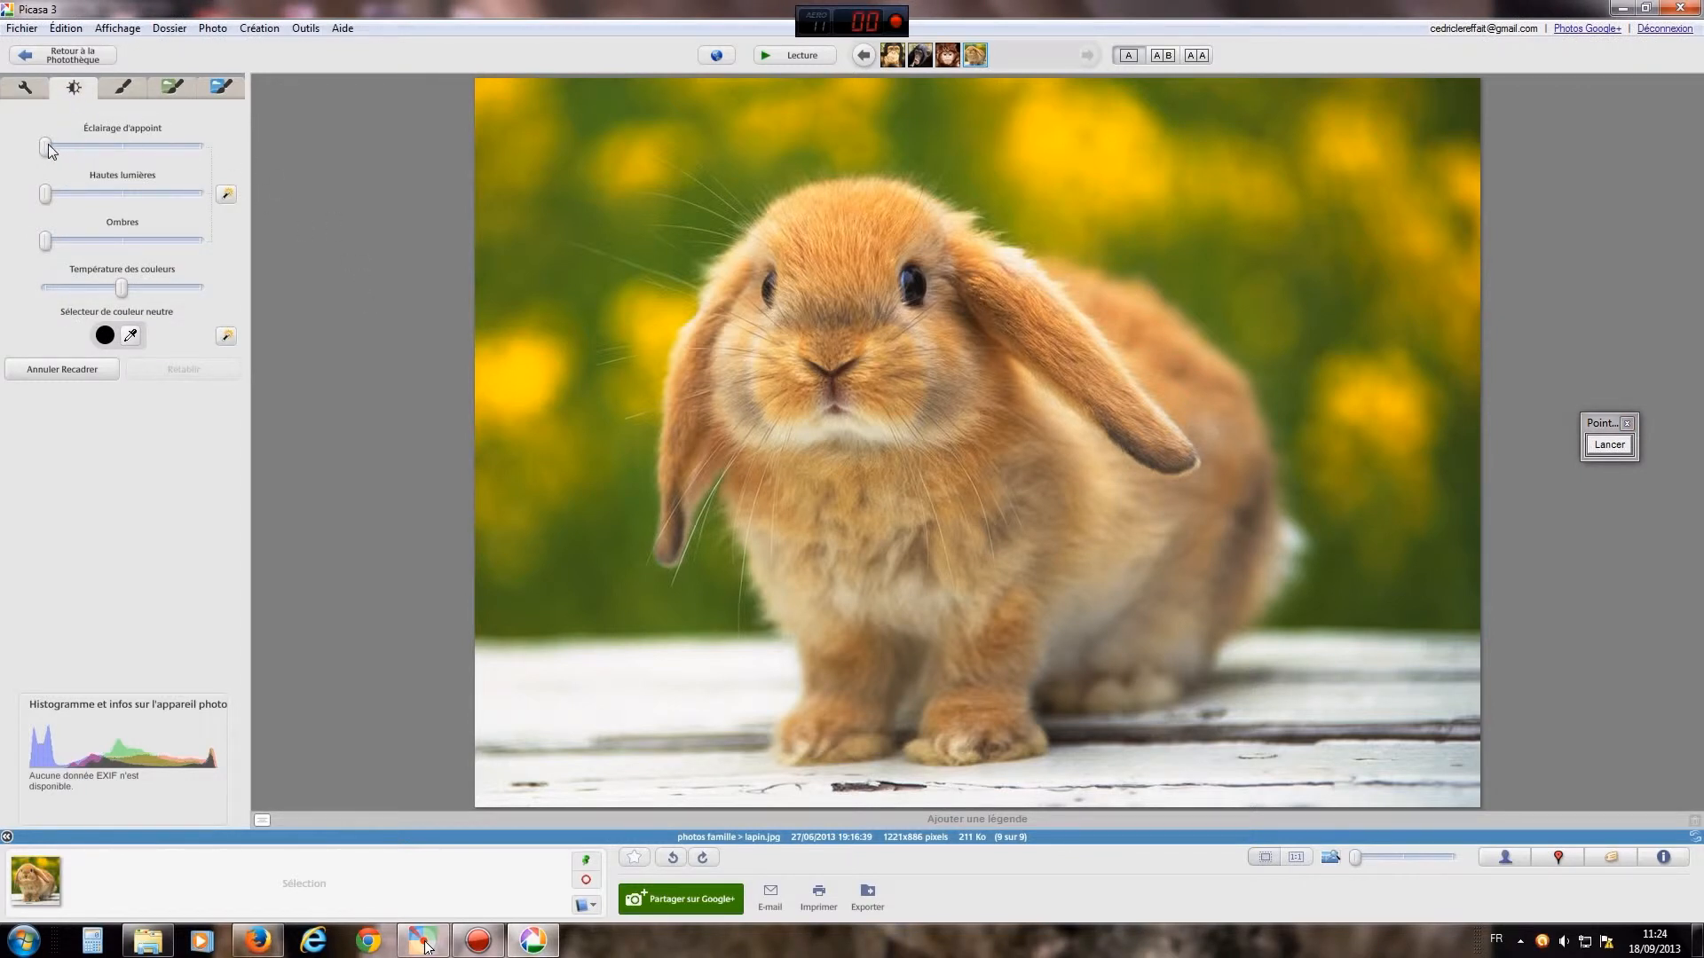
left_click_drag(49, 148, 95, 194)
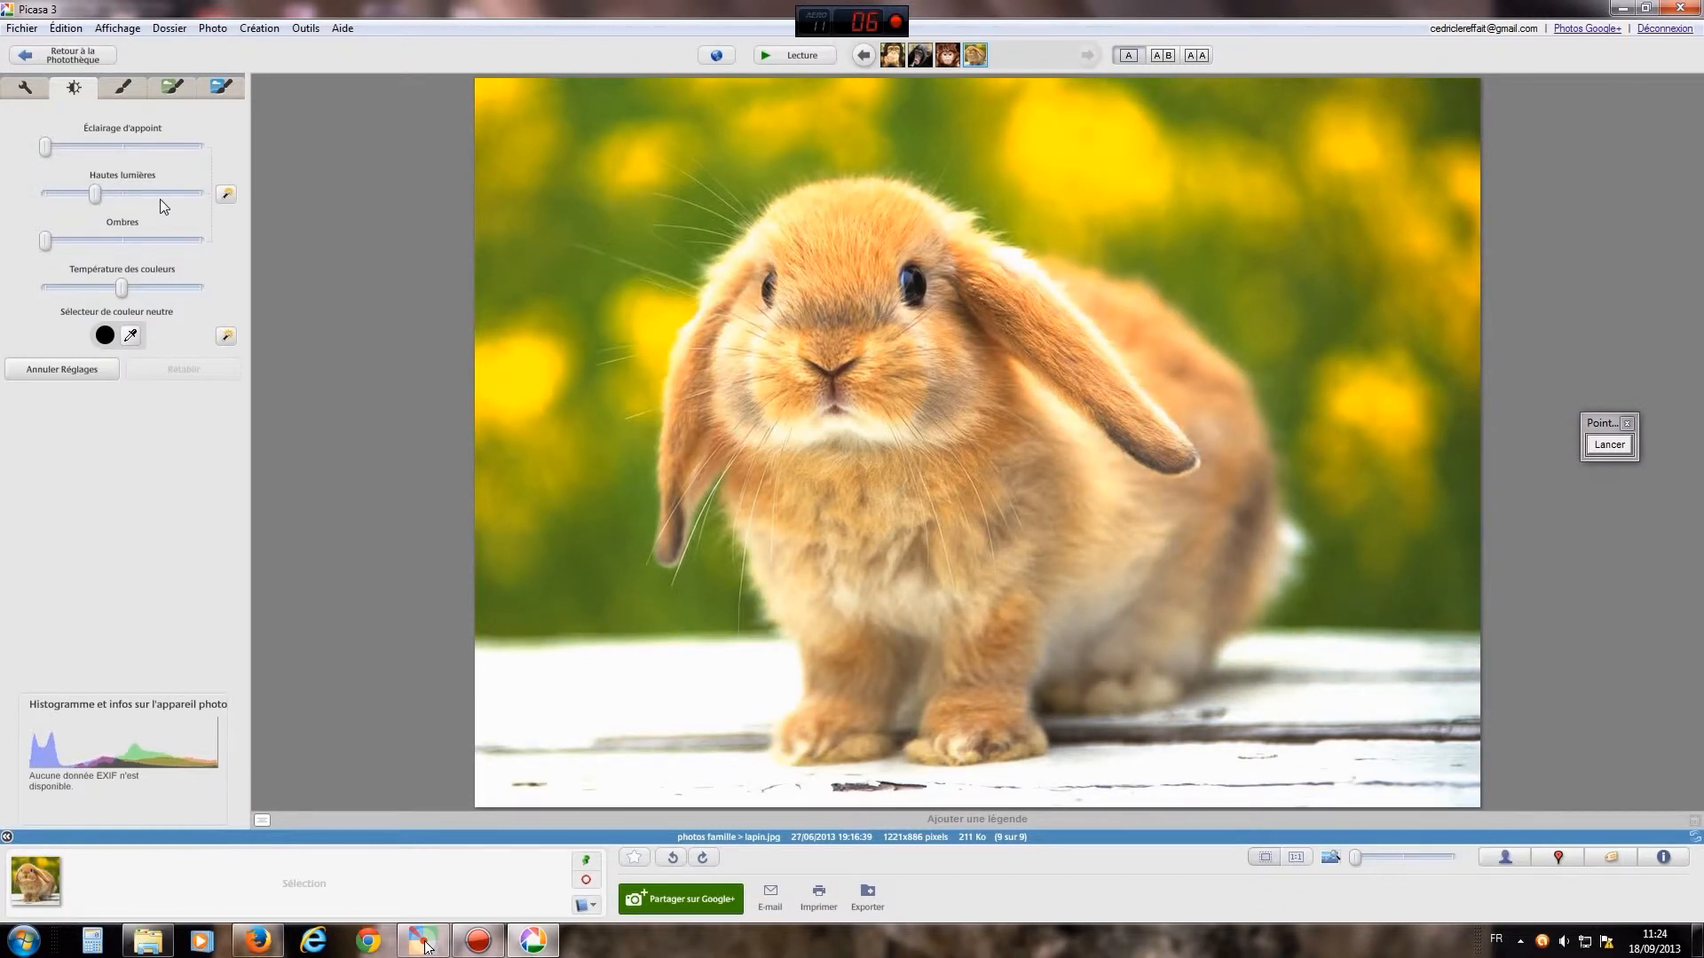
left_click_drag(94, 194, 58, 259)
left_click_drag(59, 241, 90, 195)
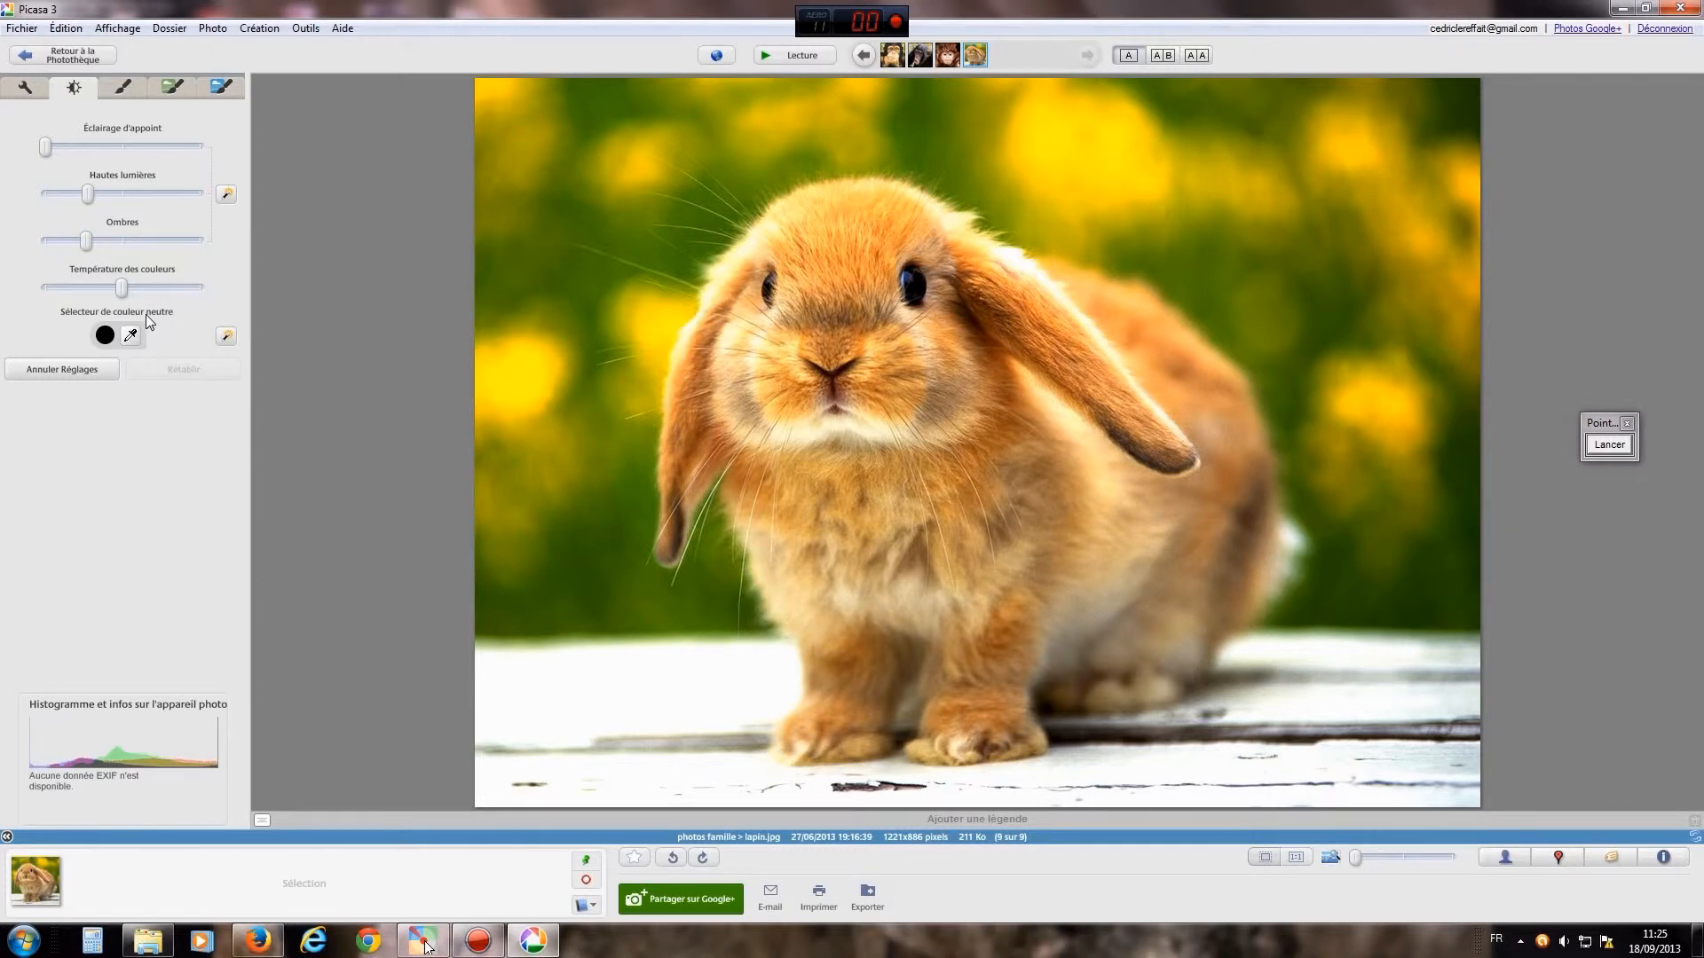
mouse_move(124, 289)
left_mouse_down()
mouse_move(167, 289)
mouse_move(72, 288)
mouse_move(123, 287)
left_mouse_up()
Step: Apply the sharpening effect (Netteté) to the rabbit photo with its level at about a third of the range
left_click(1608, 445)
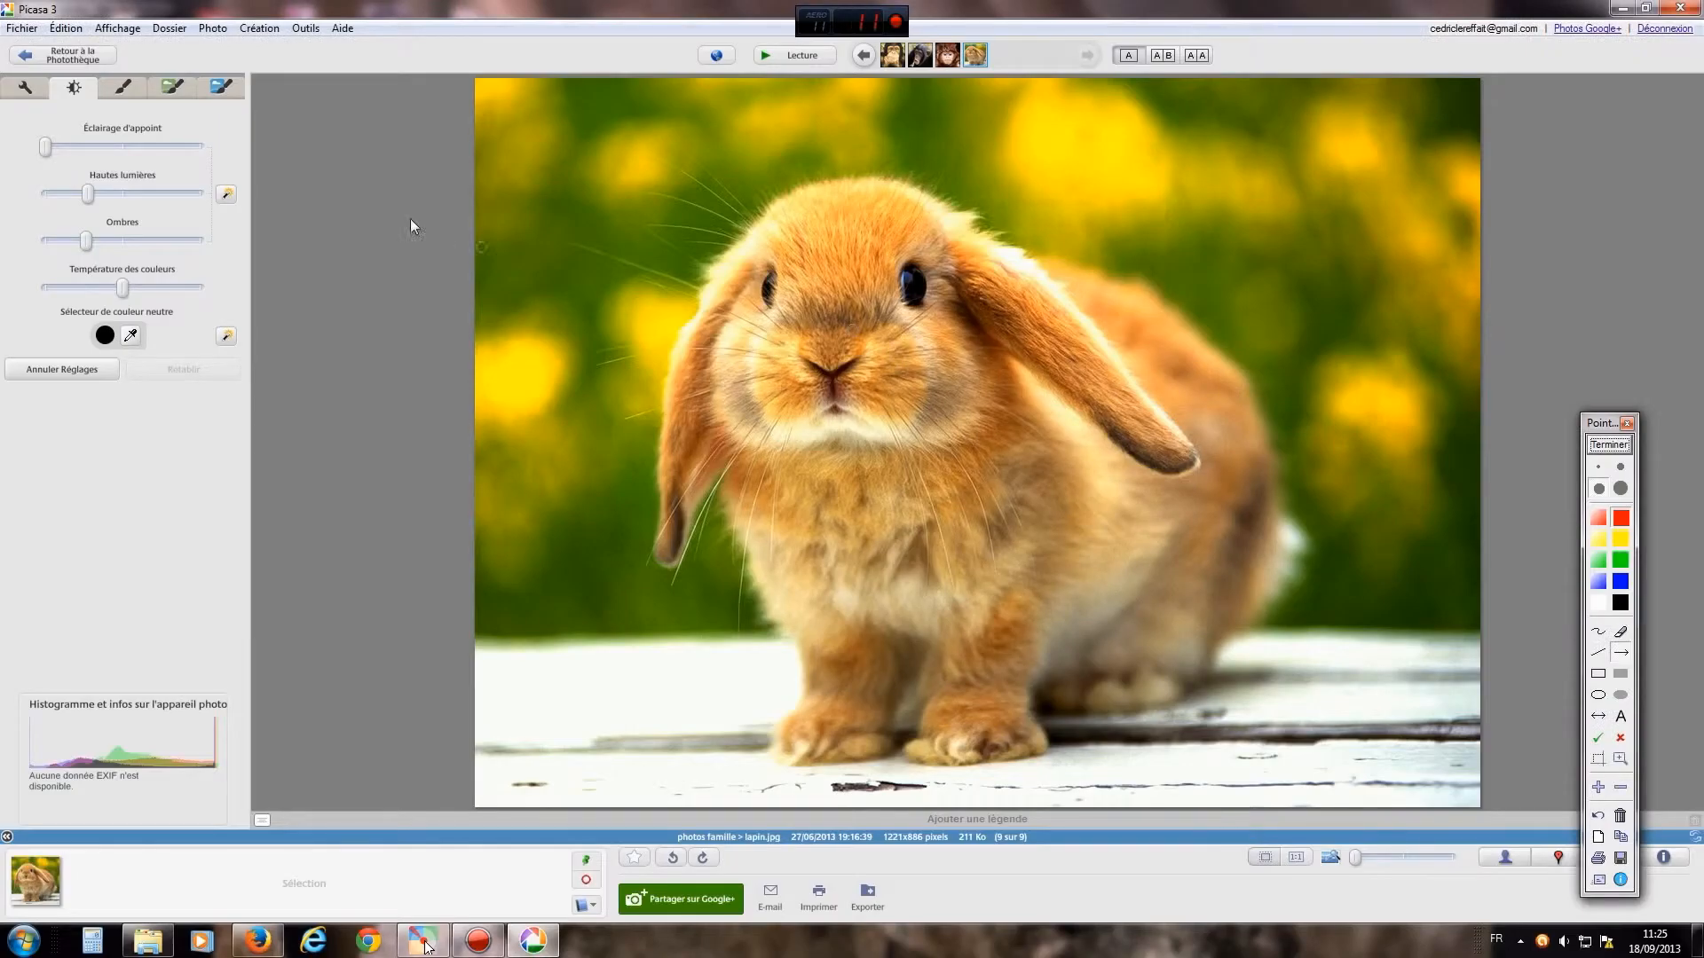
left_click_drag(355, 258, 185, 104)
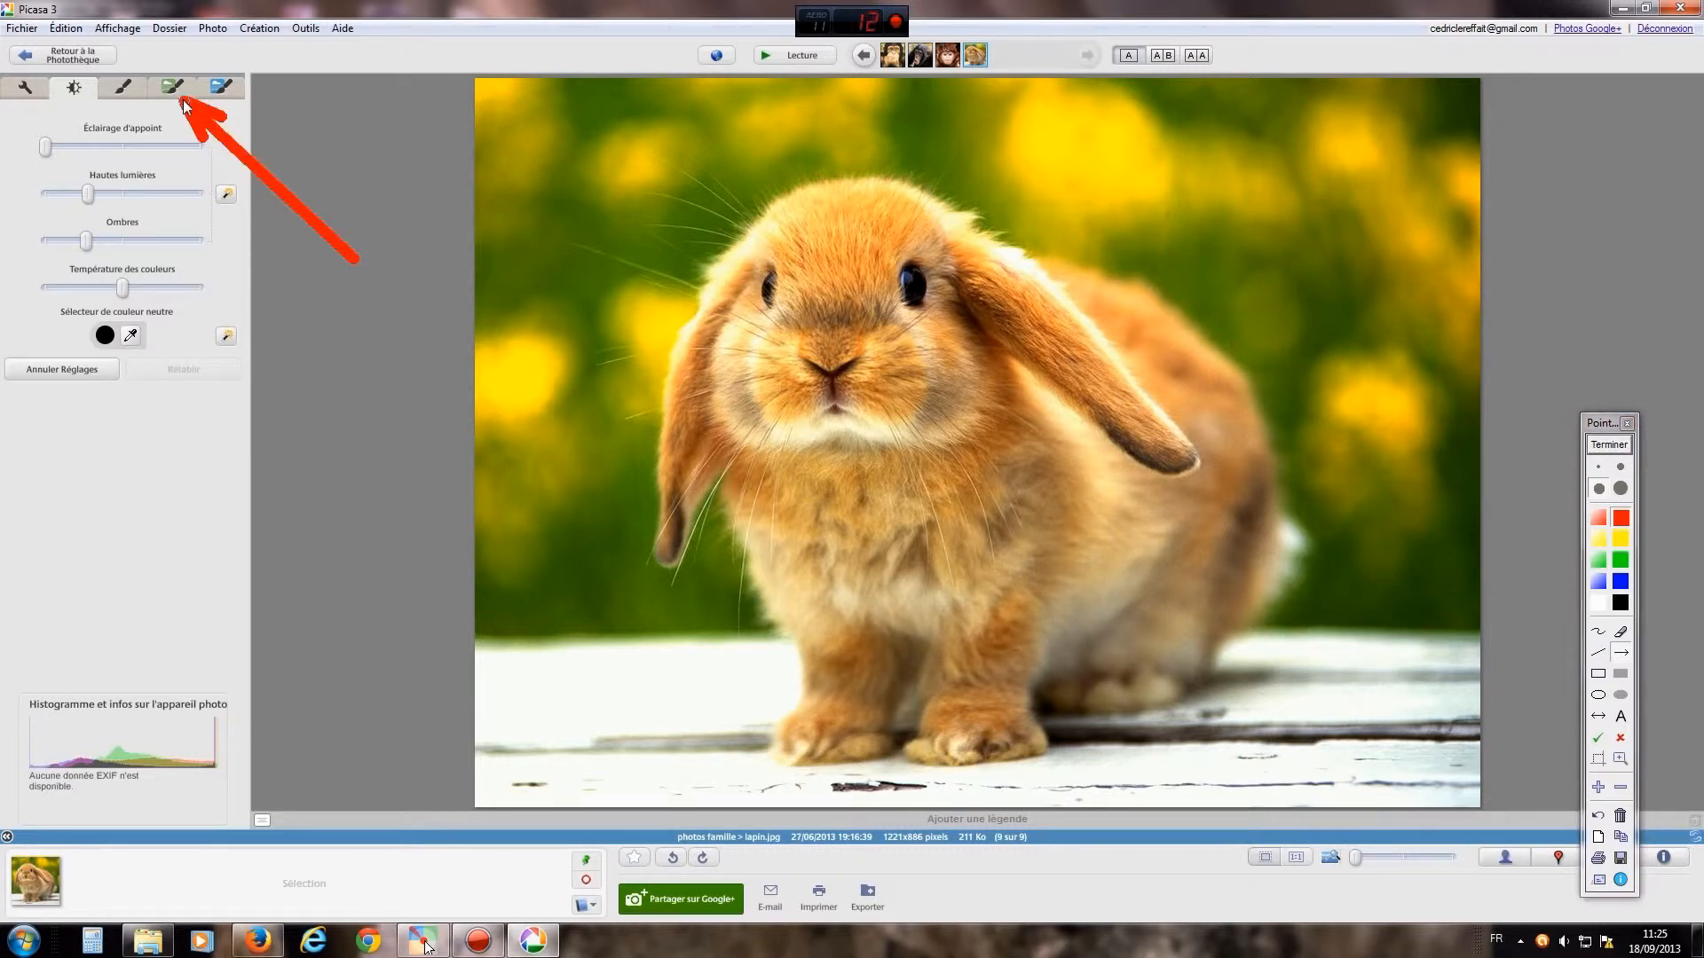
left_click_drag(168, 189, 126, 96)
left_click(1610, 445)
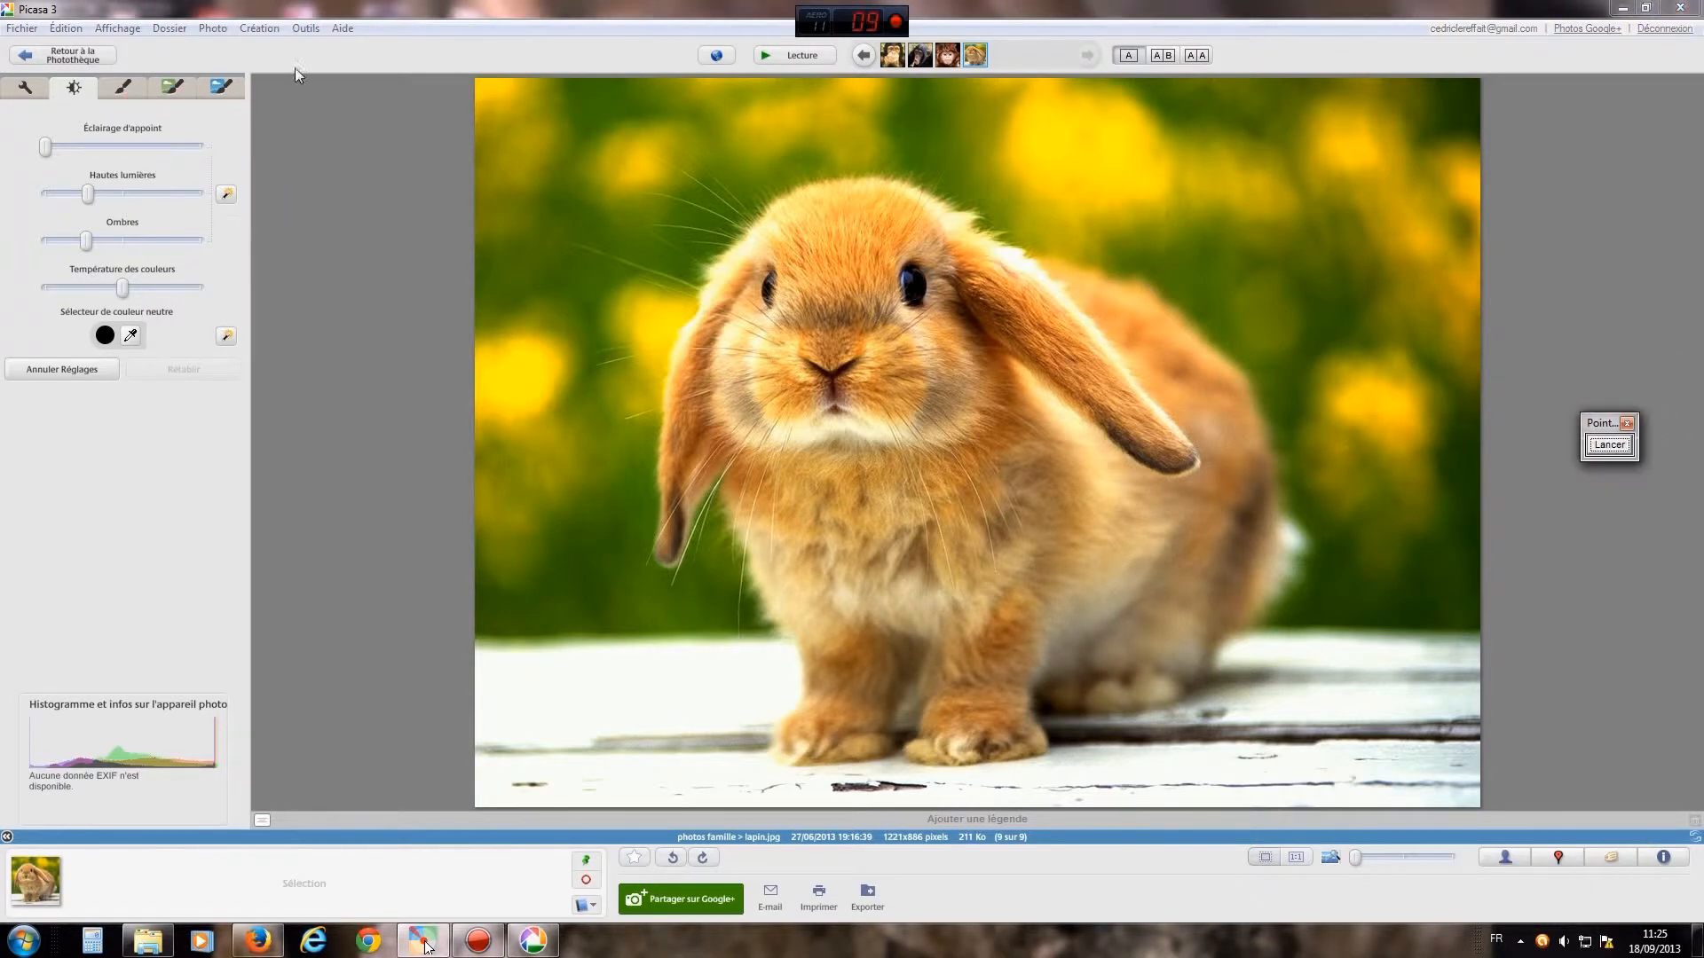
left_click(128, 89)
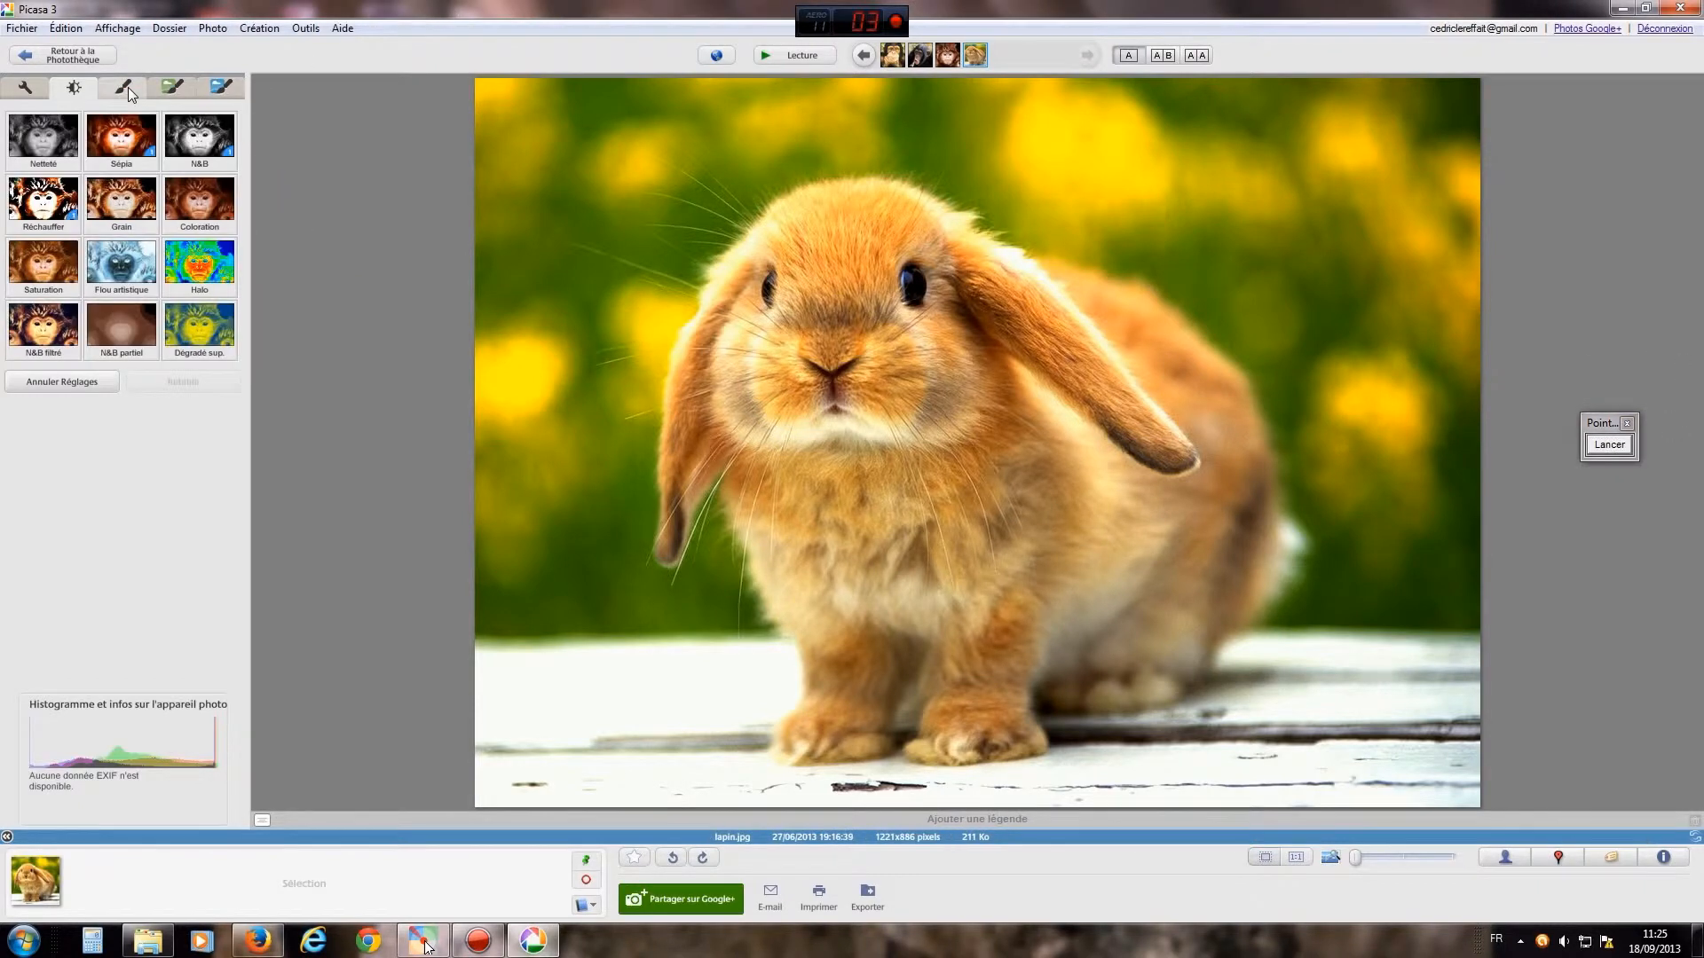
left_click(42, 135)
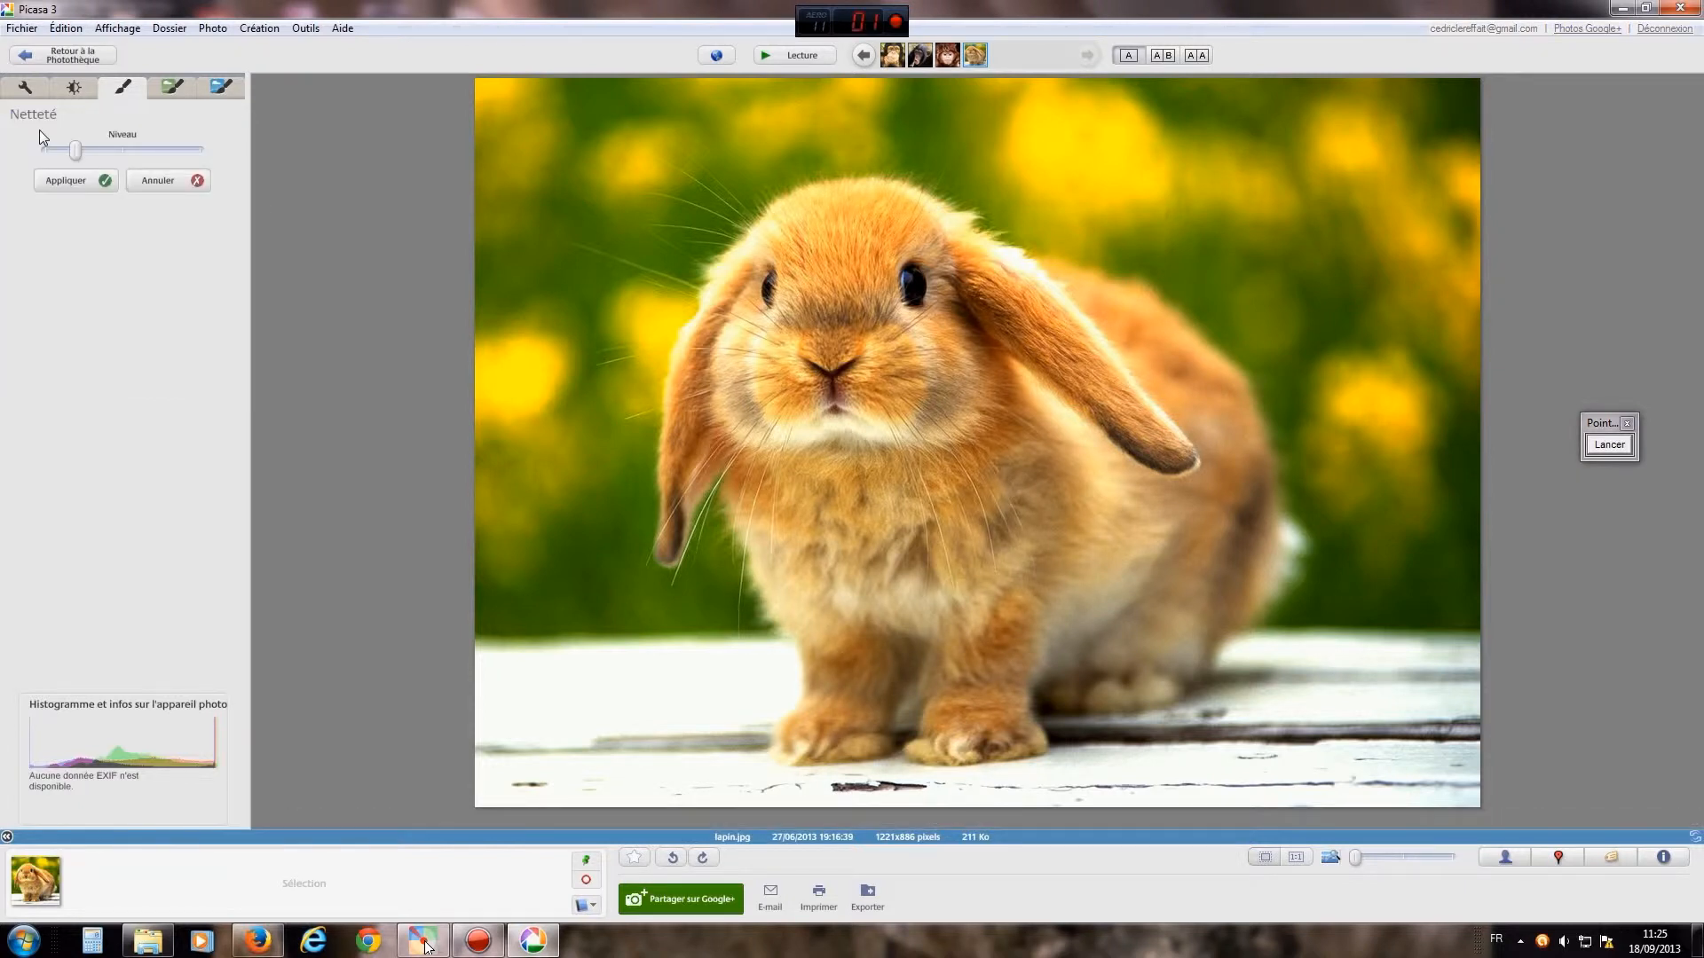
left_click_drag(75, 156, 92, 156)
left_click(74, 183)
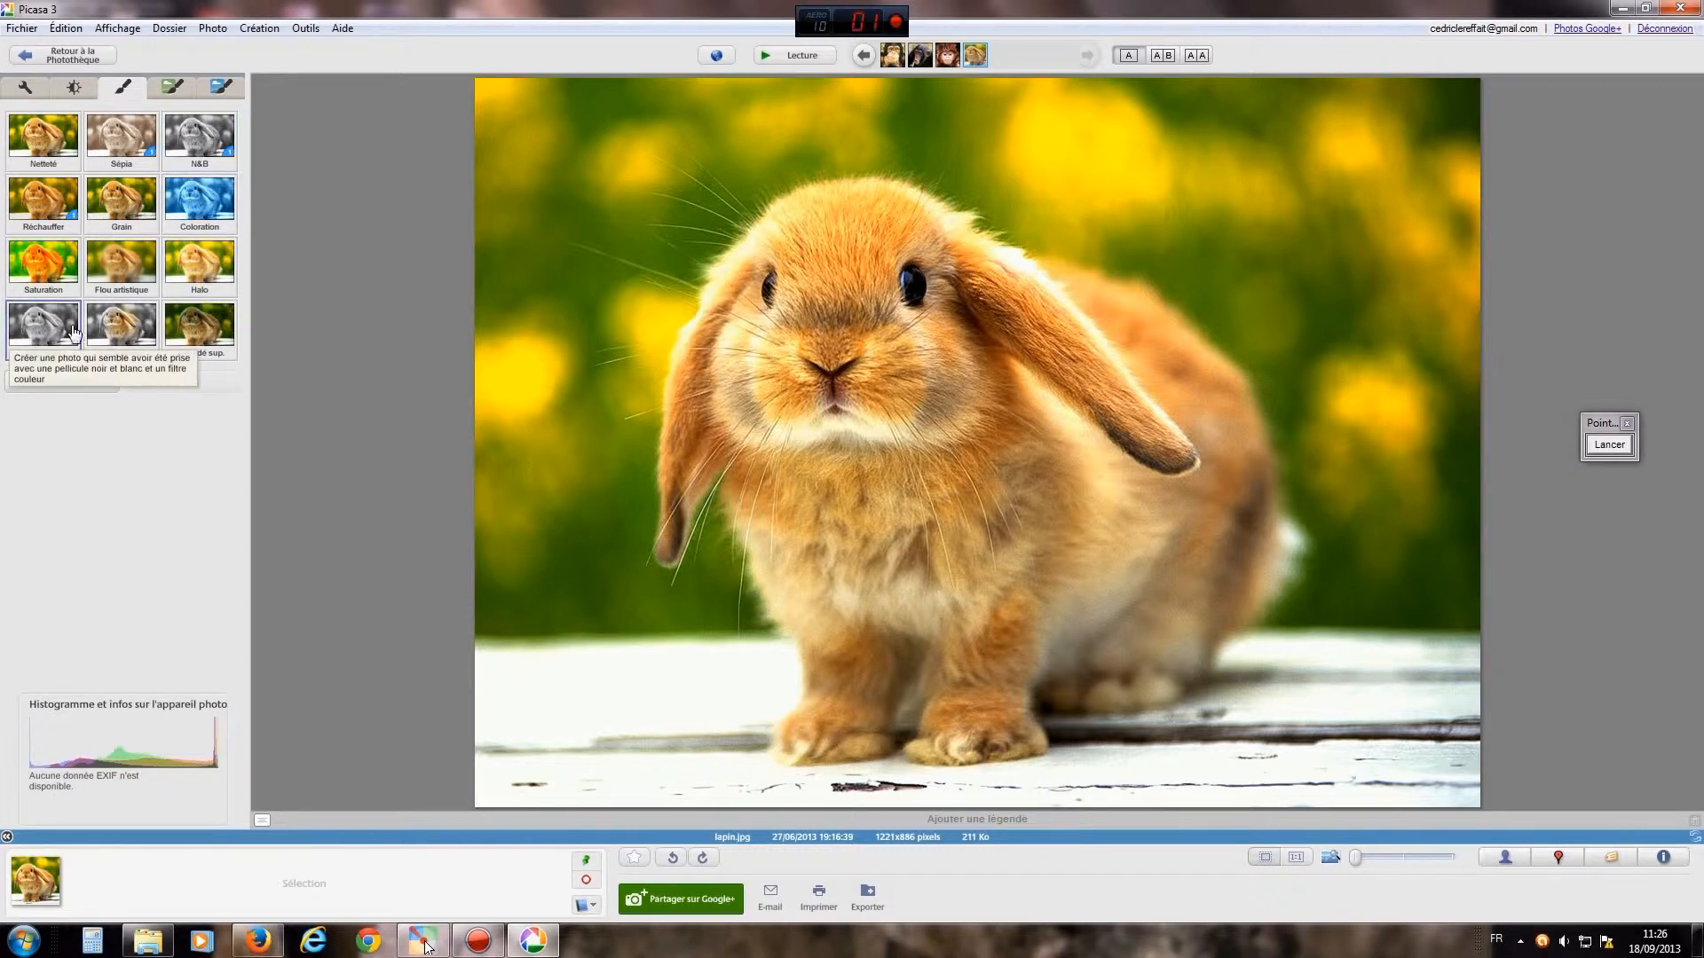
left_click(173, 89)
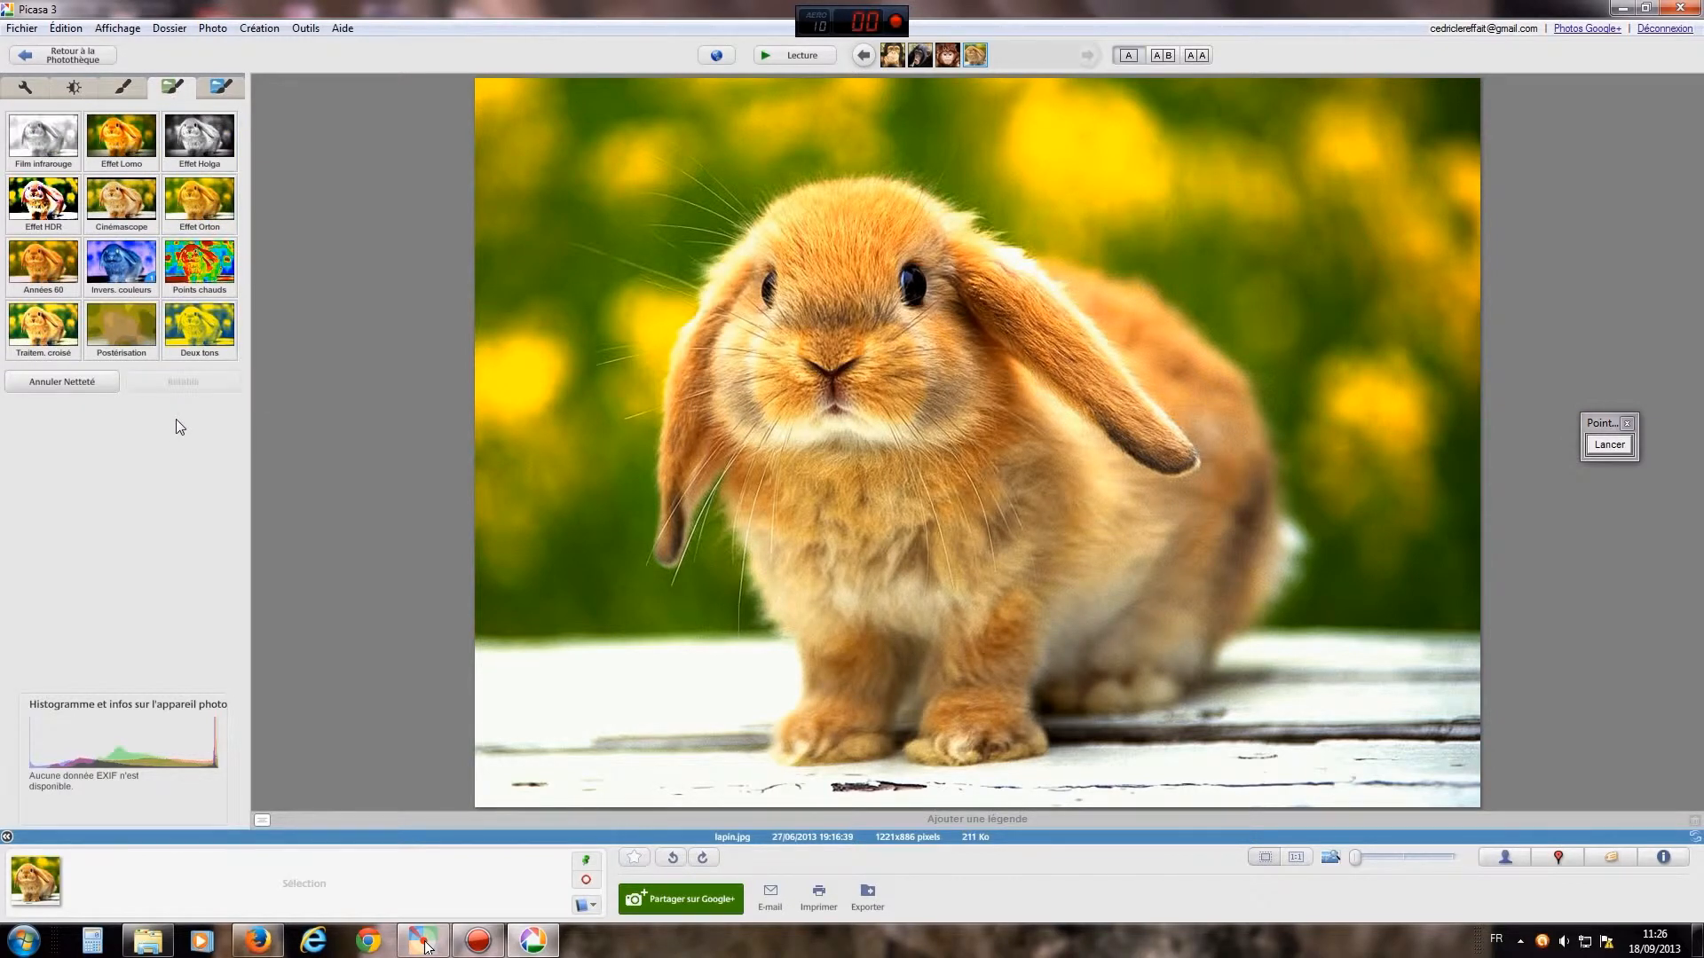
left_click(222, 88)
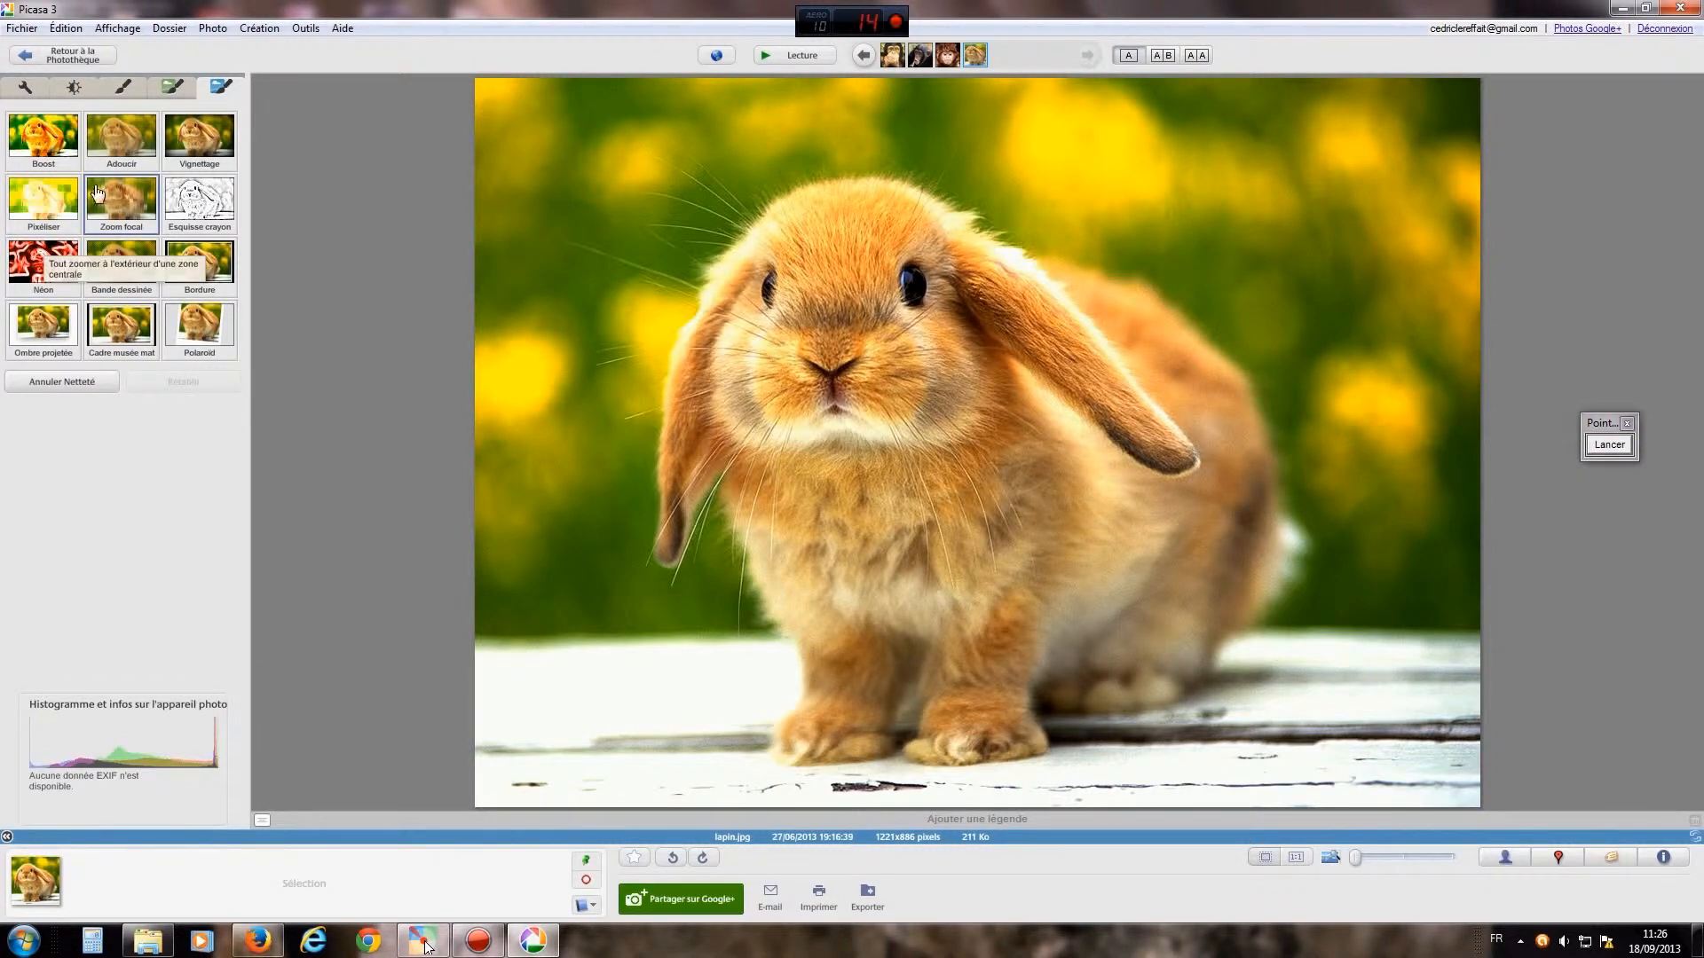
left_click(125, 92)
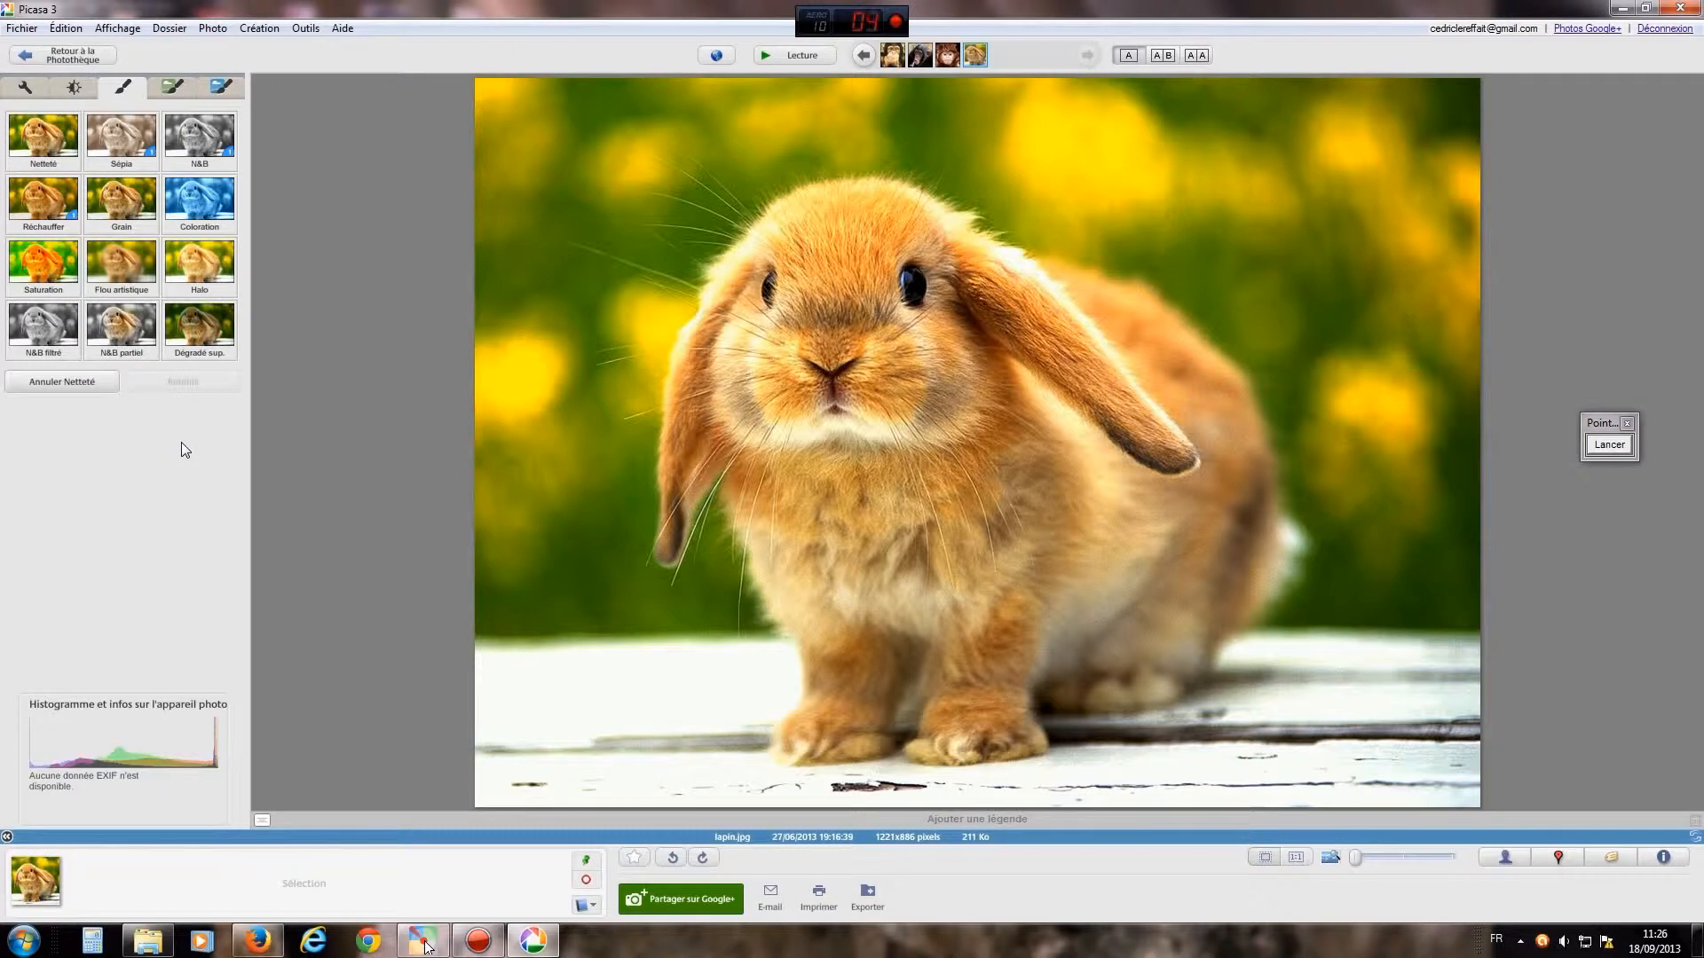
Step: Apply the Saturation effect to the rabbit photo with its level slightly below the middle
left_click(54, 261)
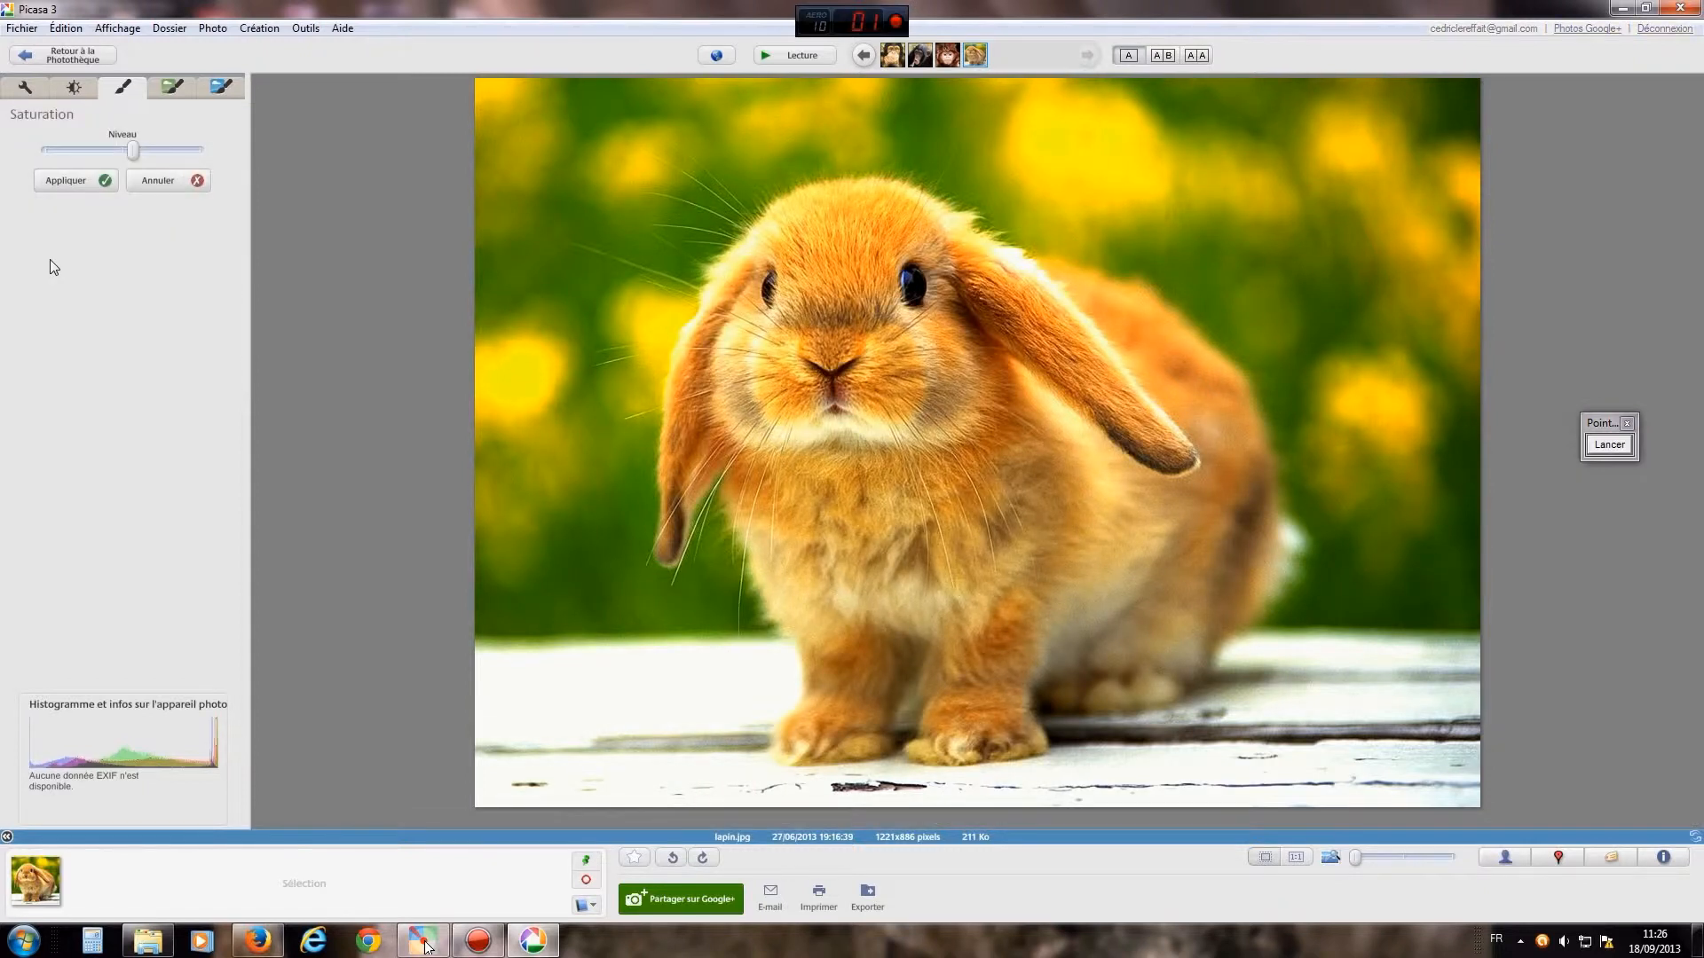
left_click_drag(133, 151, 71, 153)
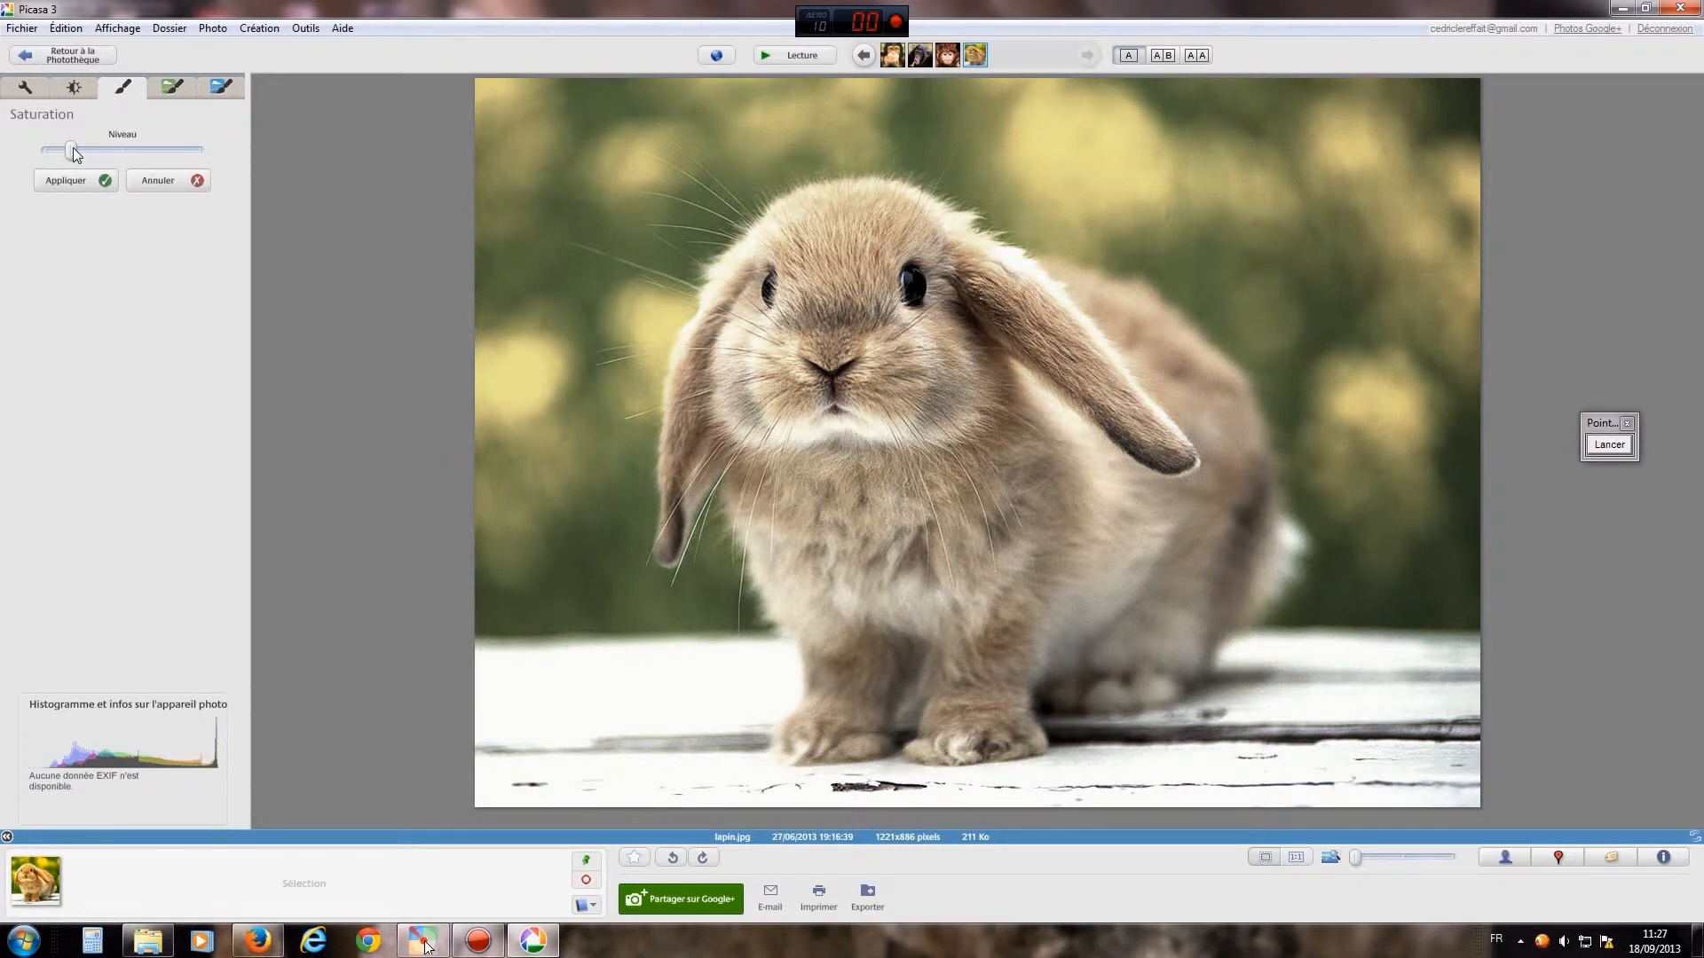
mouse_move(97, 154)
left_mouse_down()
mouse_move(135, 151)
mouse_move(111, 149)
left_mouse_up()
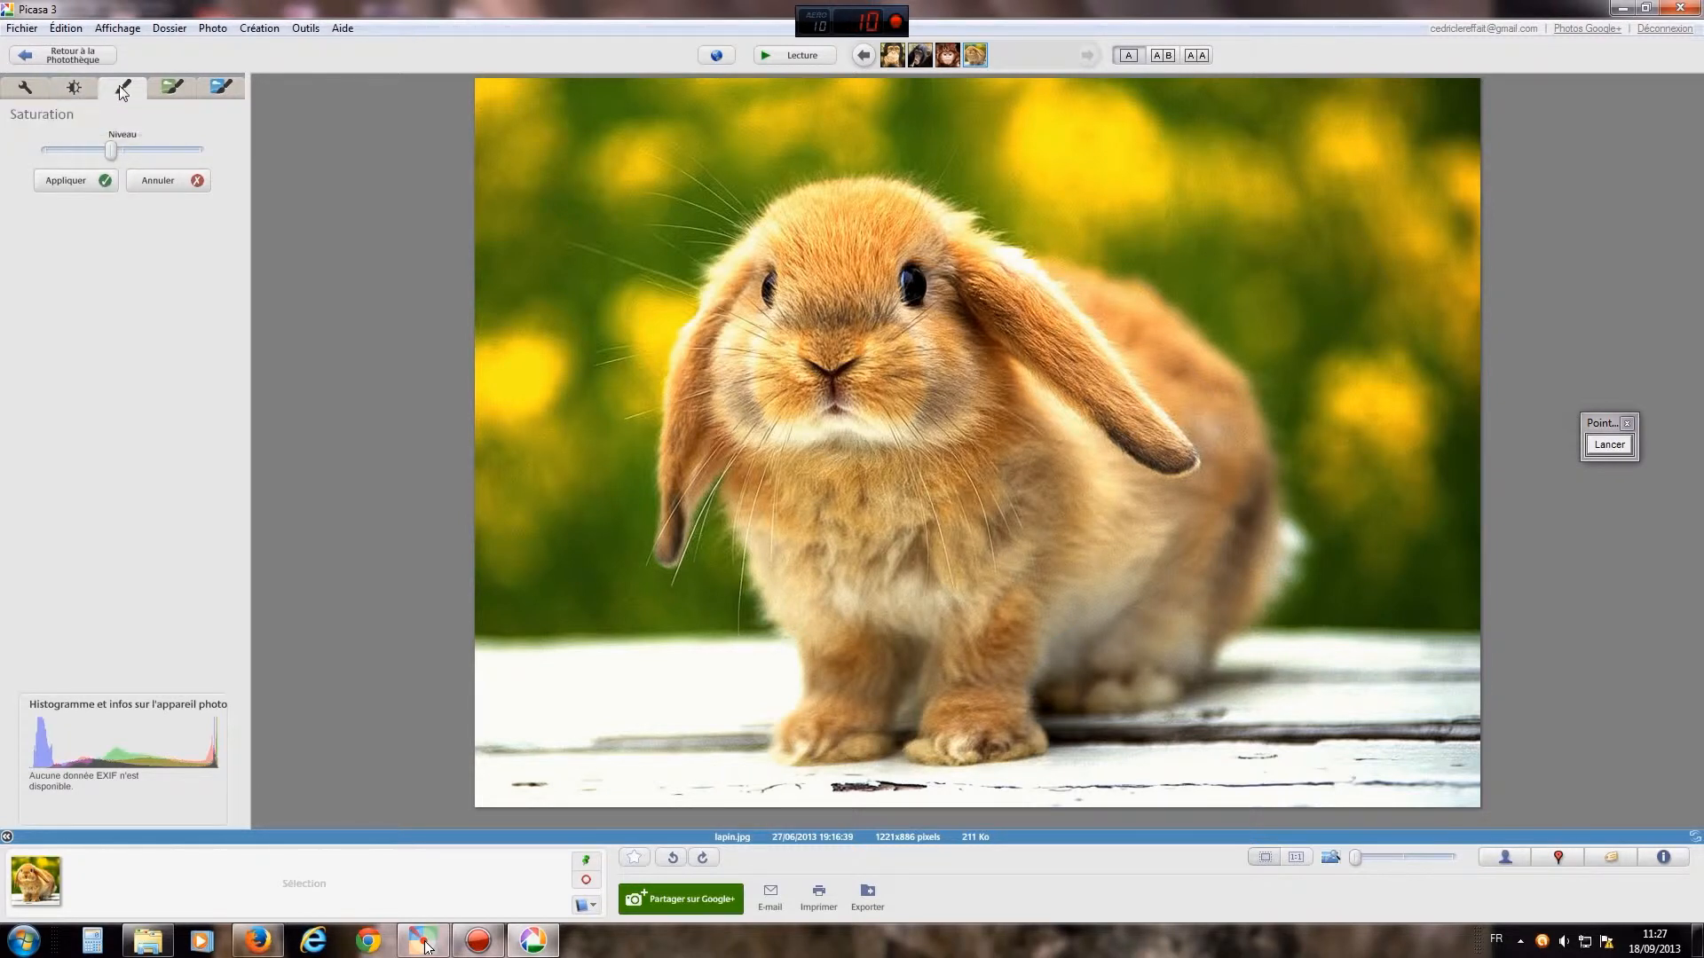
left_click(90, 183)
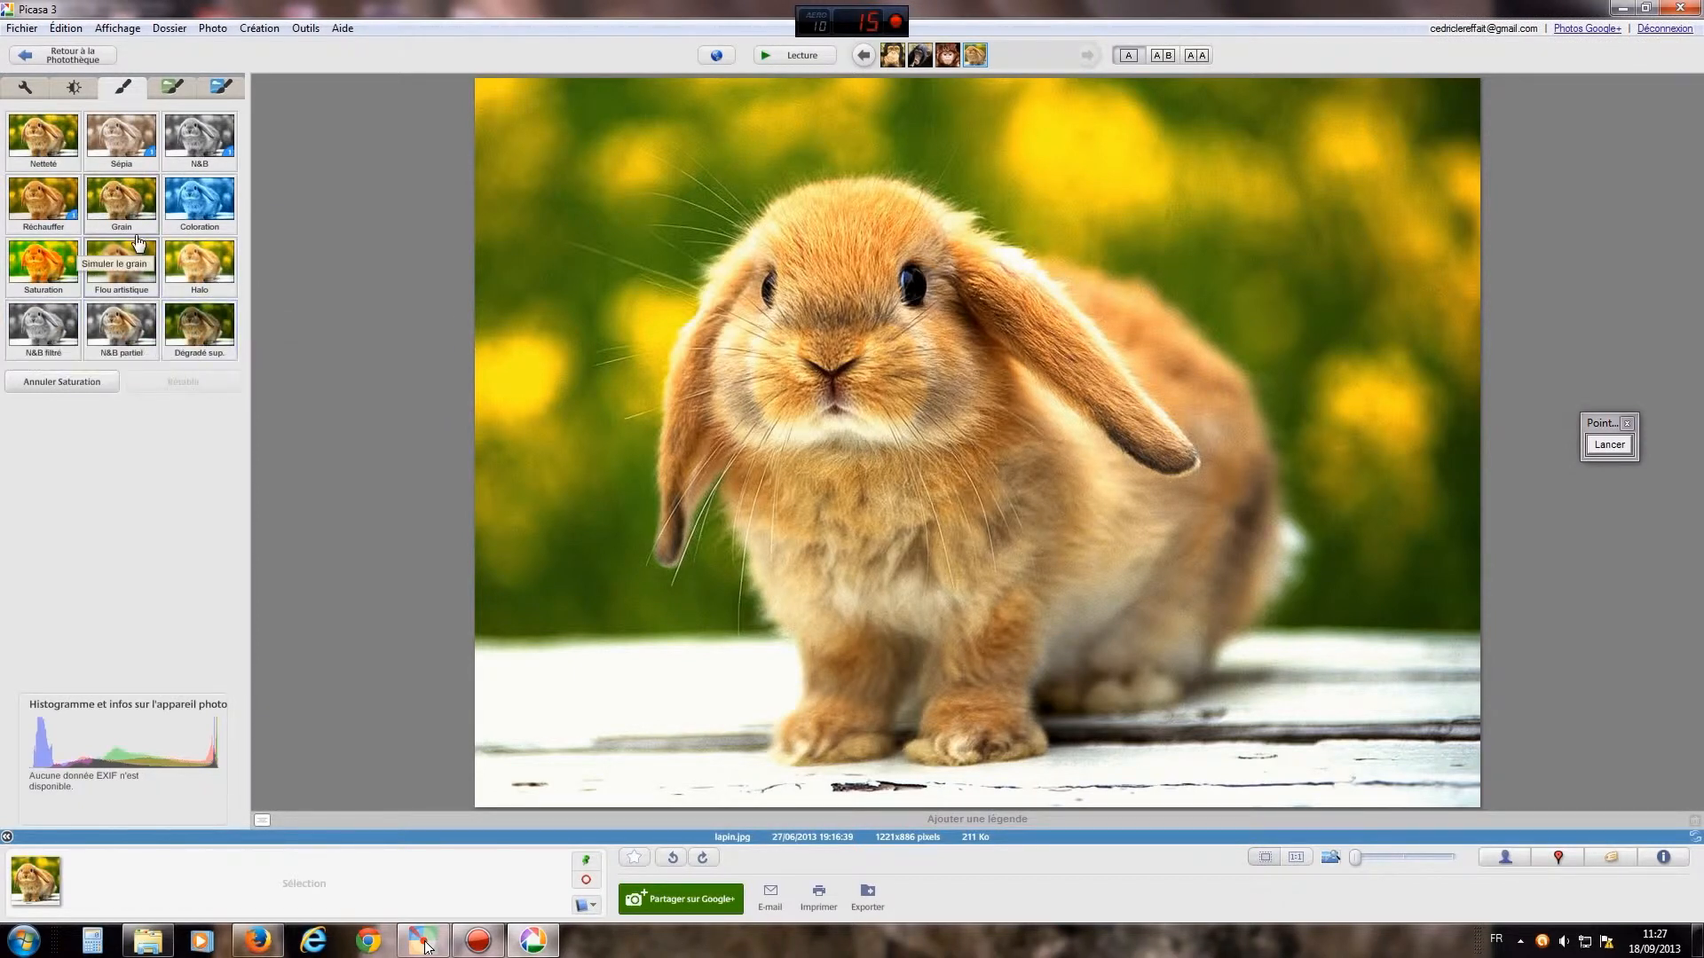
Step: Try the Coloration effect in pink on the rabbit photo with the attenuation at about the middle, without applying it
left_click(202, 204)
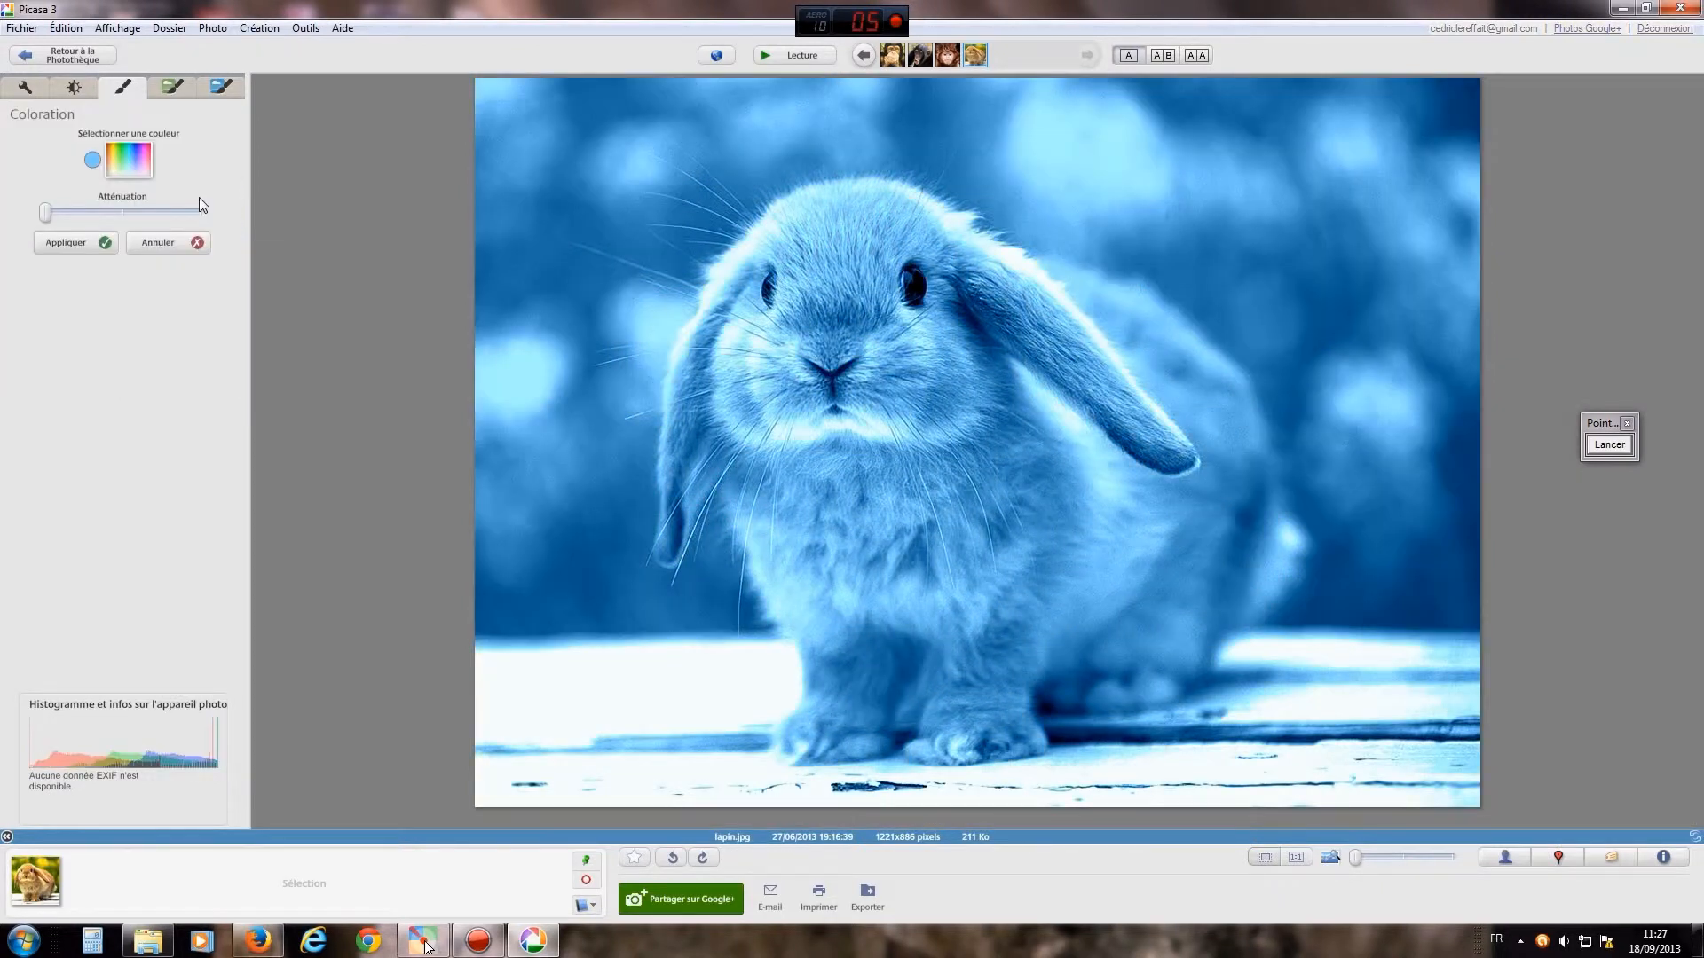
left_click_drag(45, 214, 126, 213)
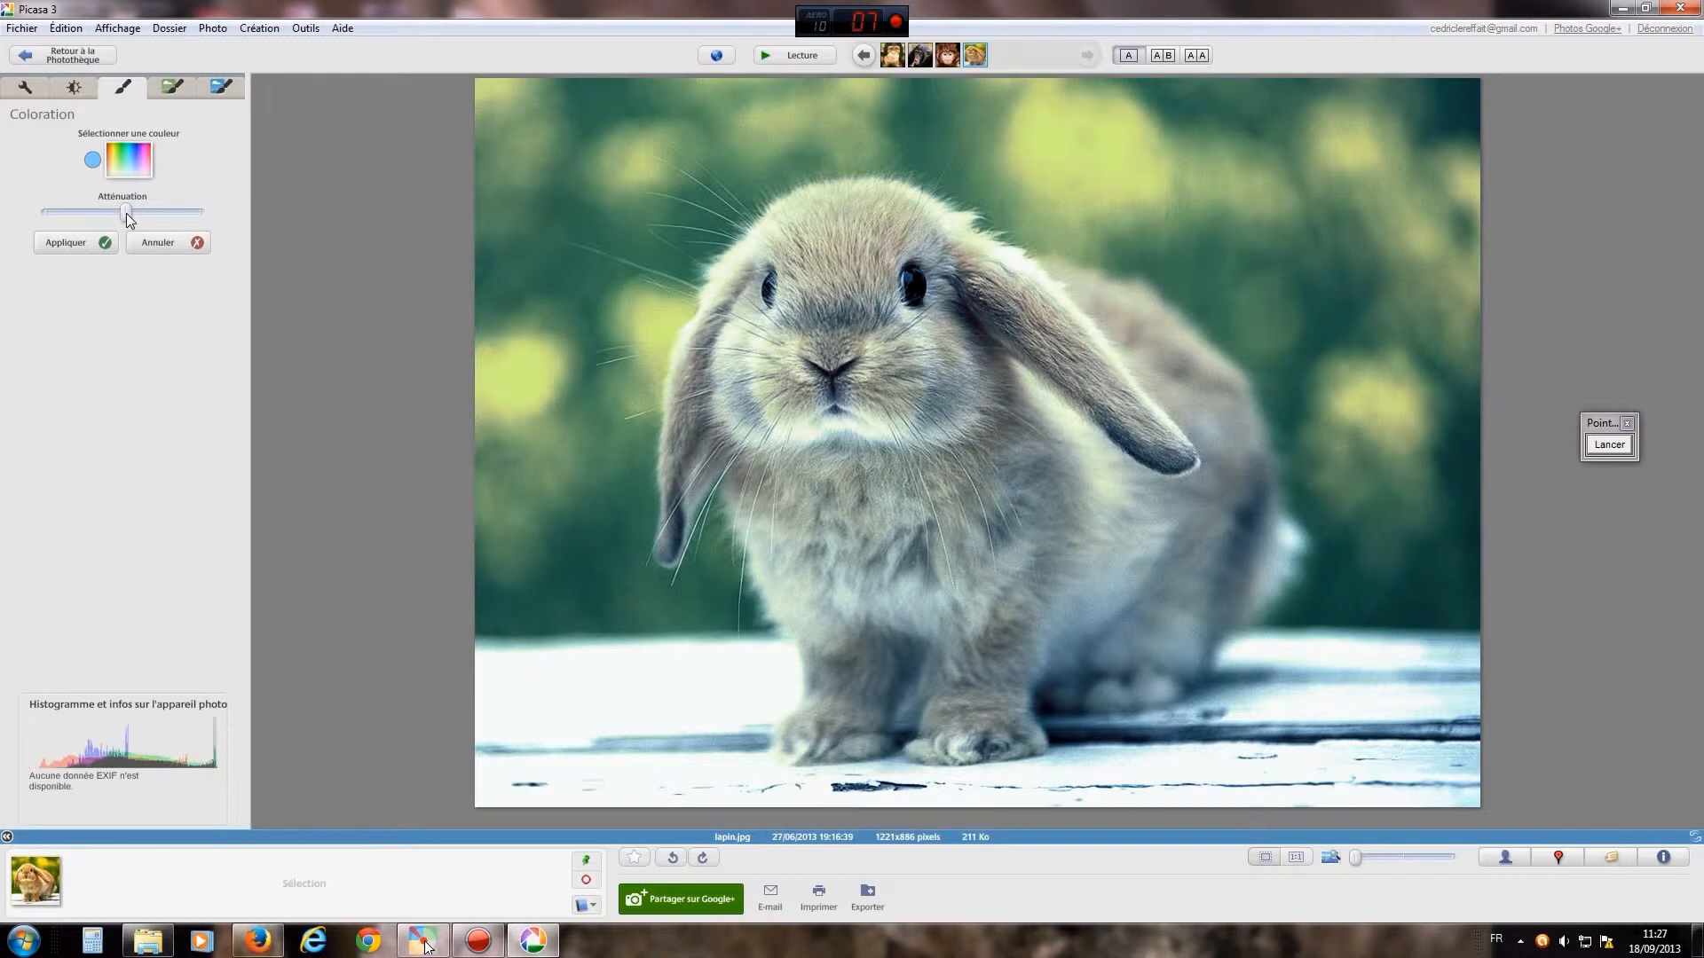
left_click(145, 151)
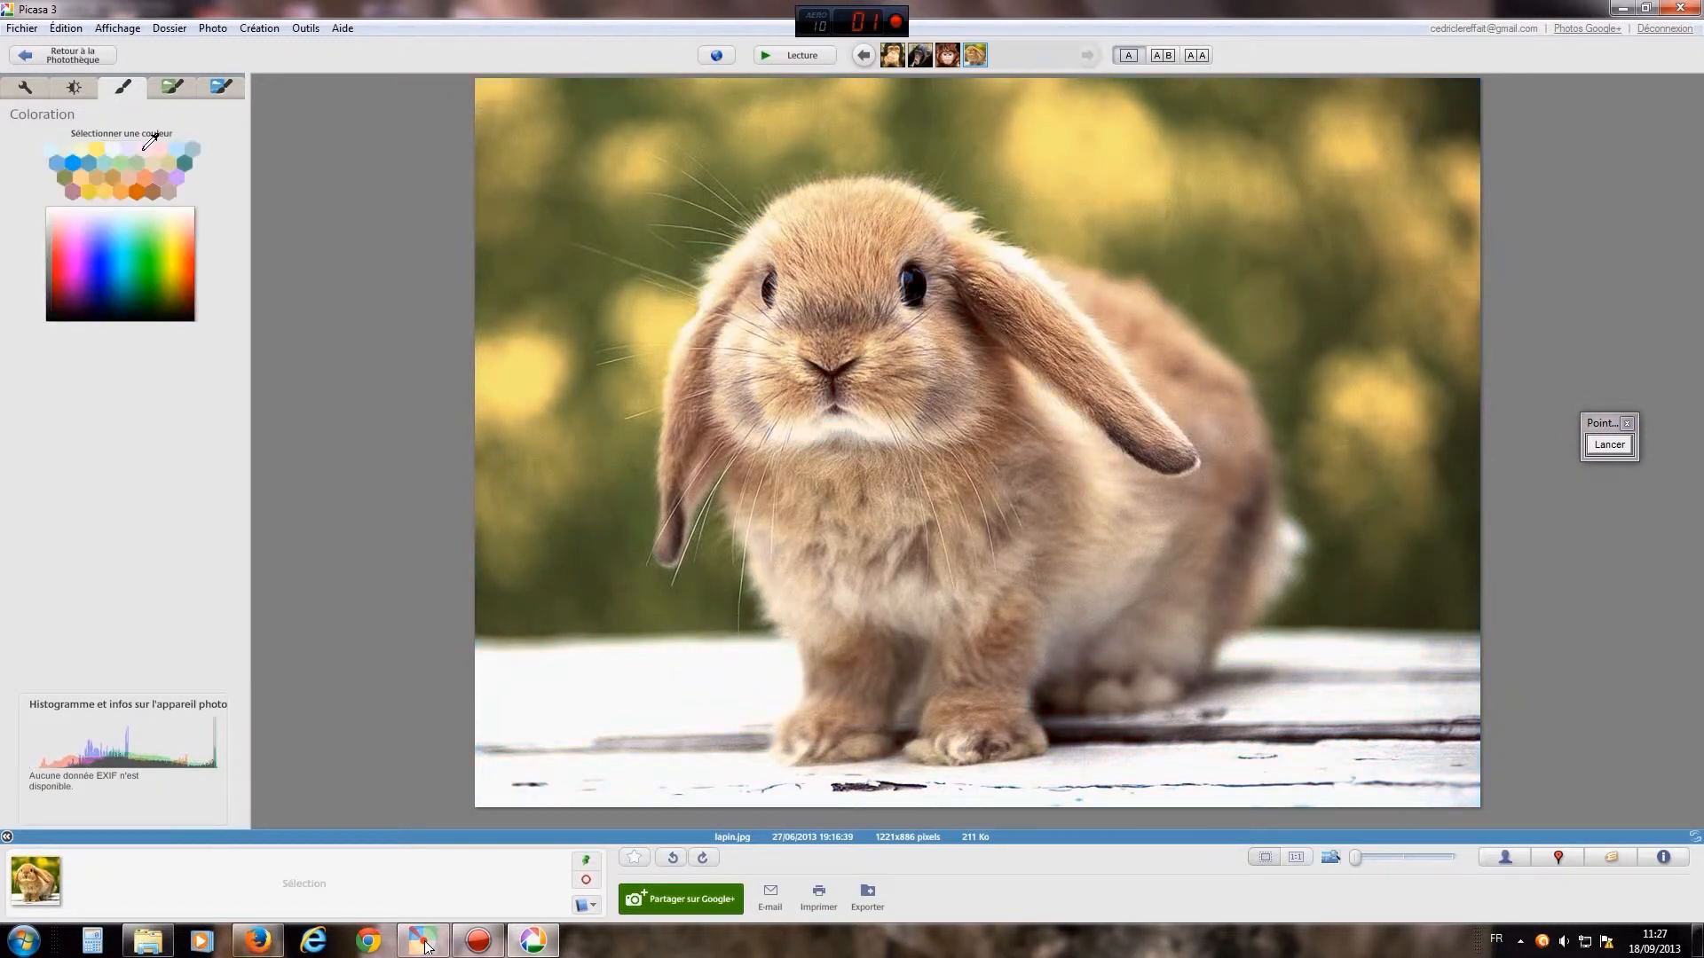
left_click(75, 247)
mouse_move(126, 216)
left_mouse_down()
mouse_move(69, 218)
mouse_move(155, 218)
mouse_move(98, 220)
left_mouse_up()
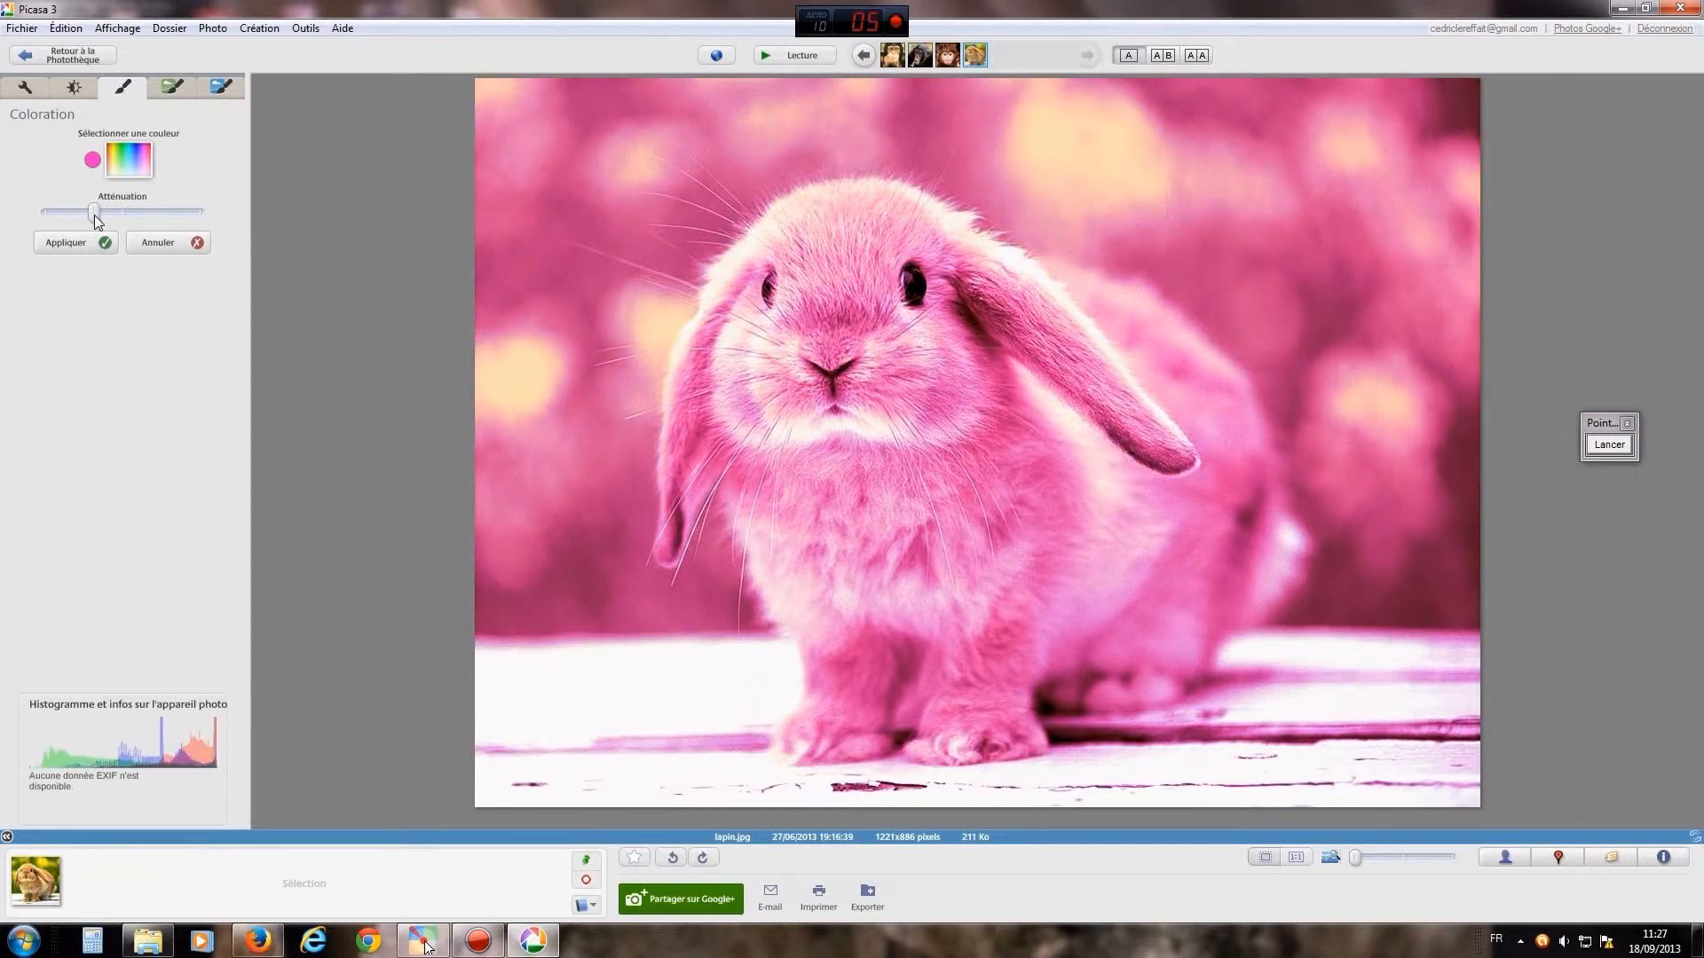
left_click_drag(98, 220, 125, 220)
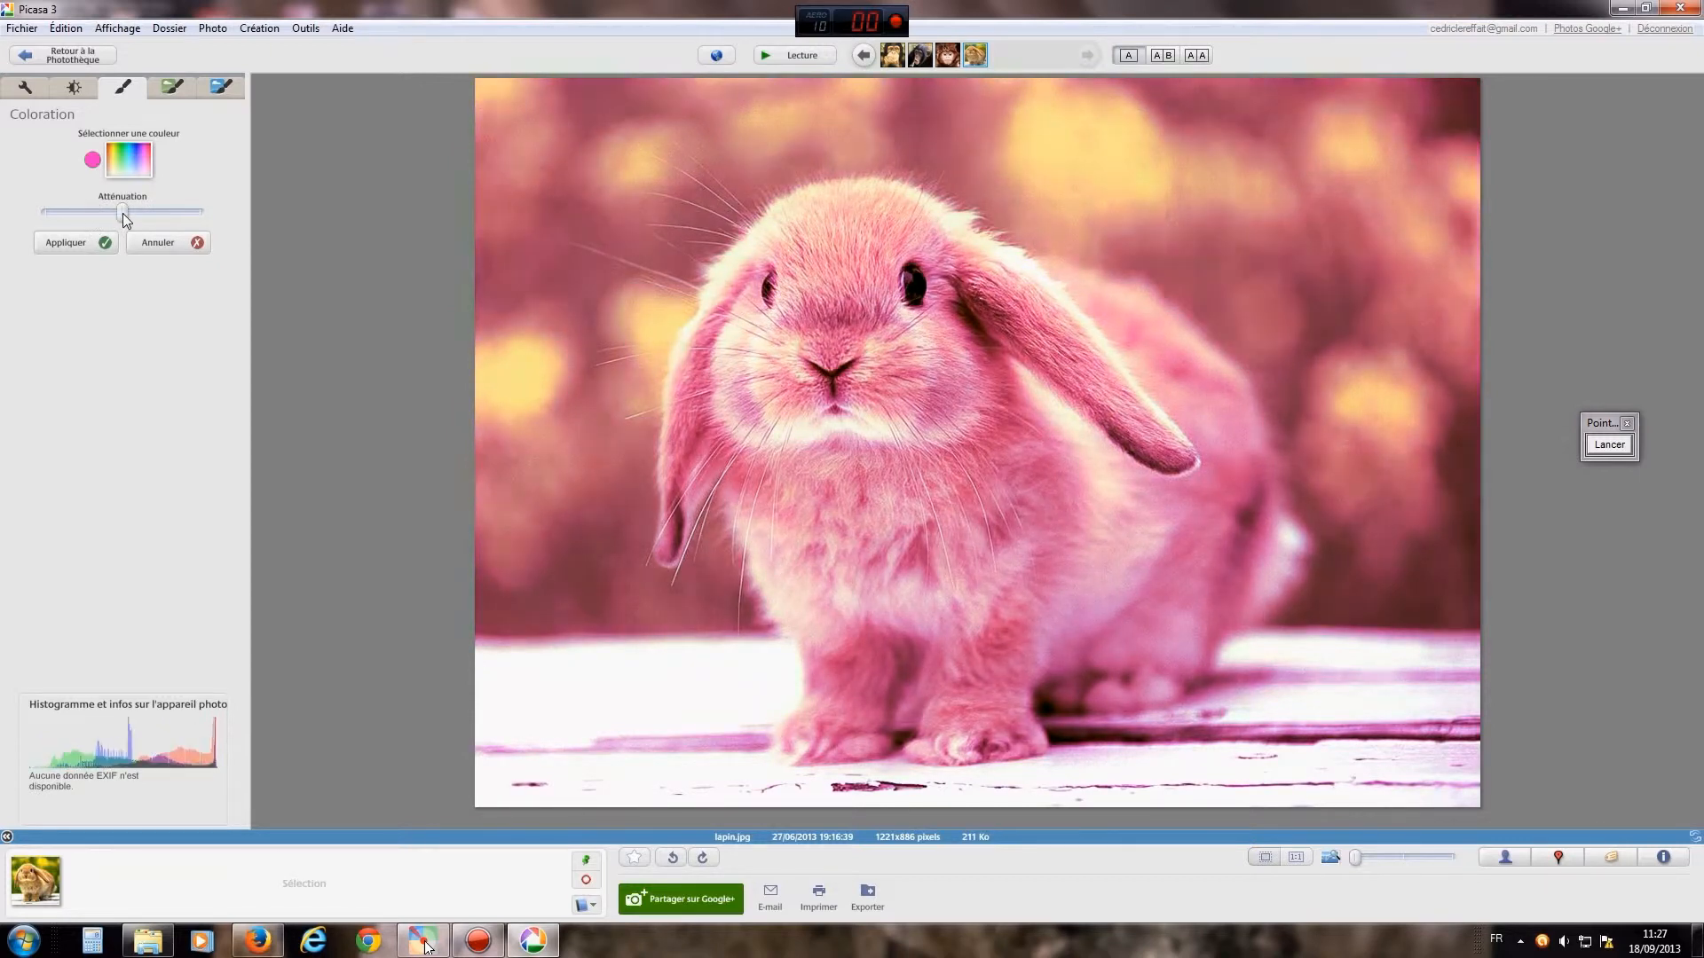
left_click(162, 244)
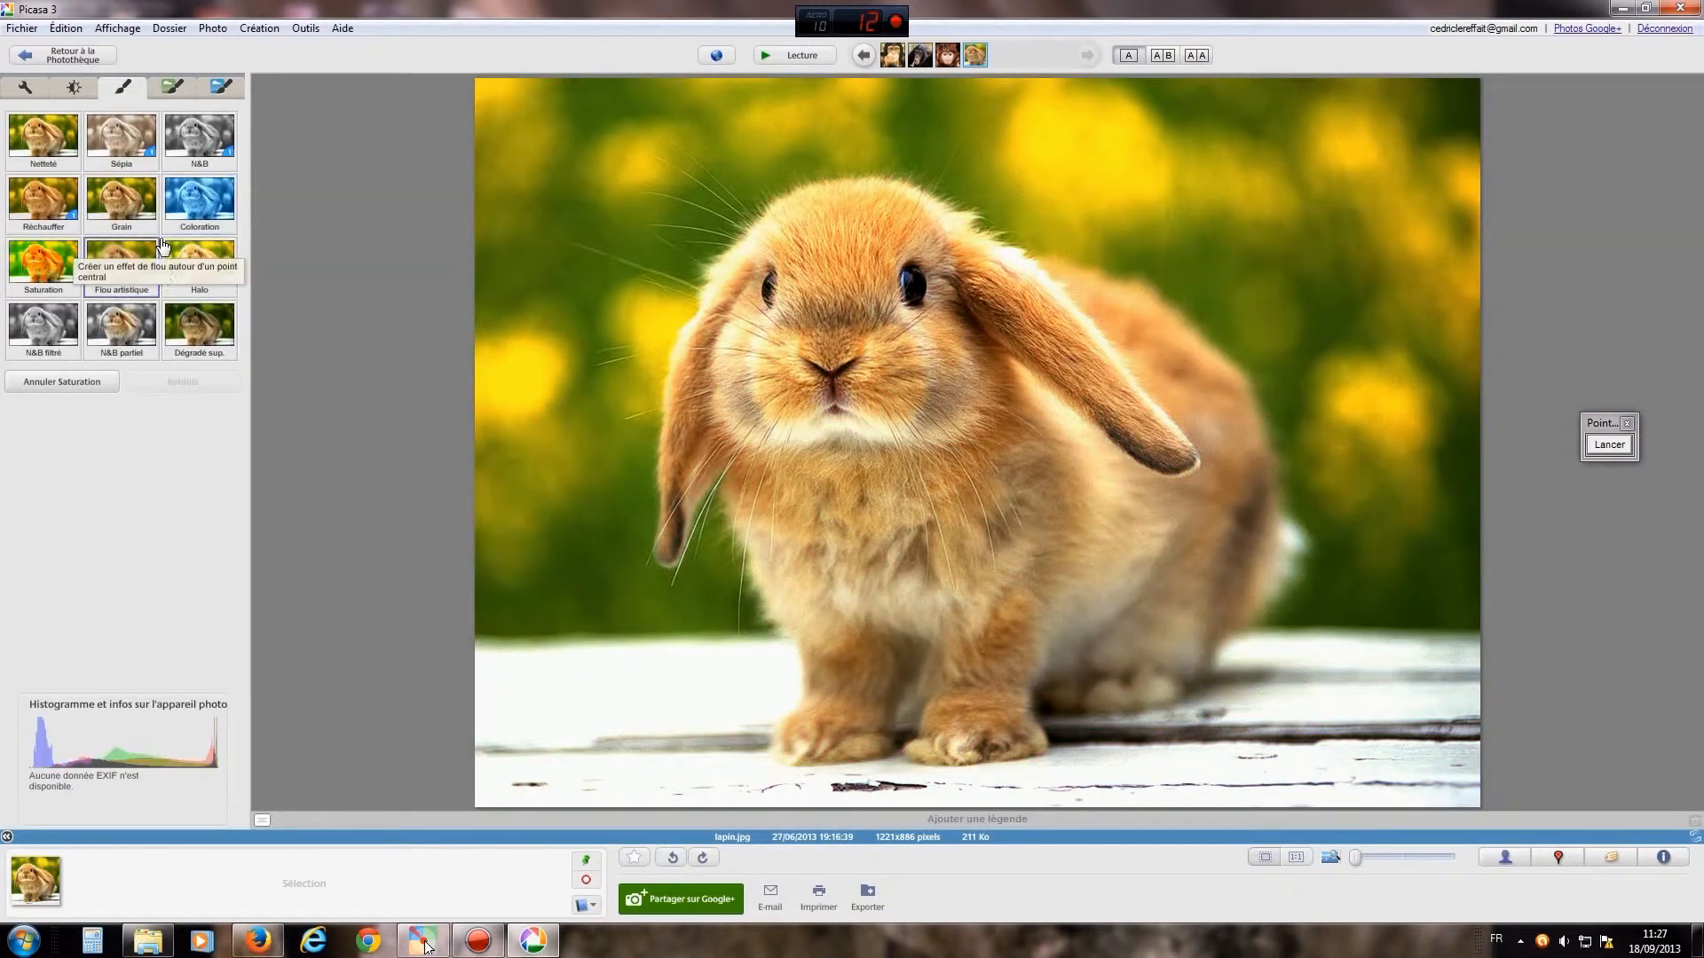
Step: Straighten (Redresser) the rabbit photo with a counterclockwise tilt of about half the available range and apply it
left_click(75, 89)
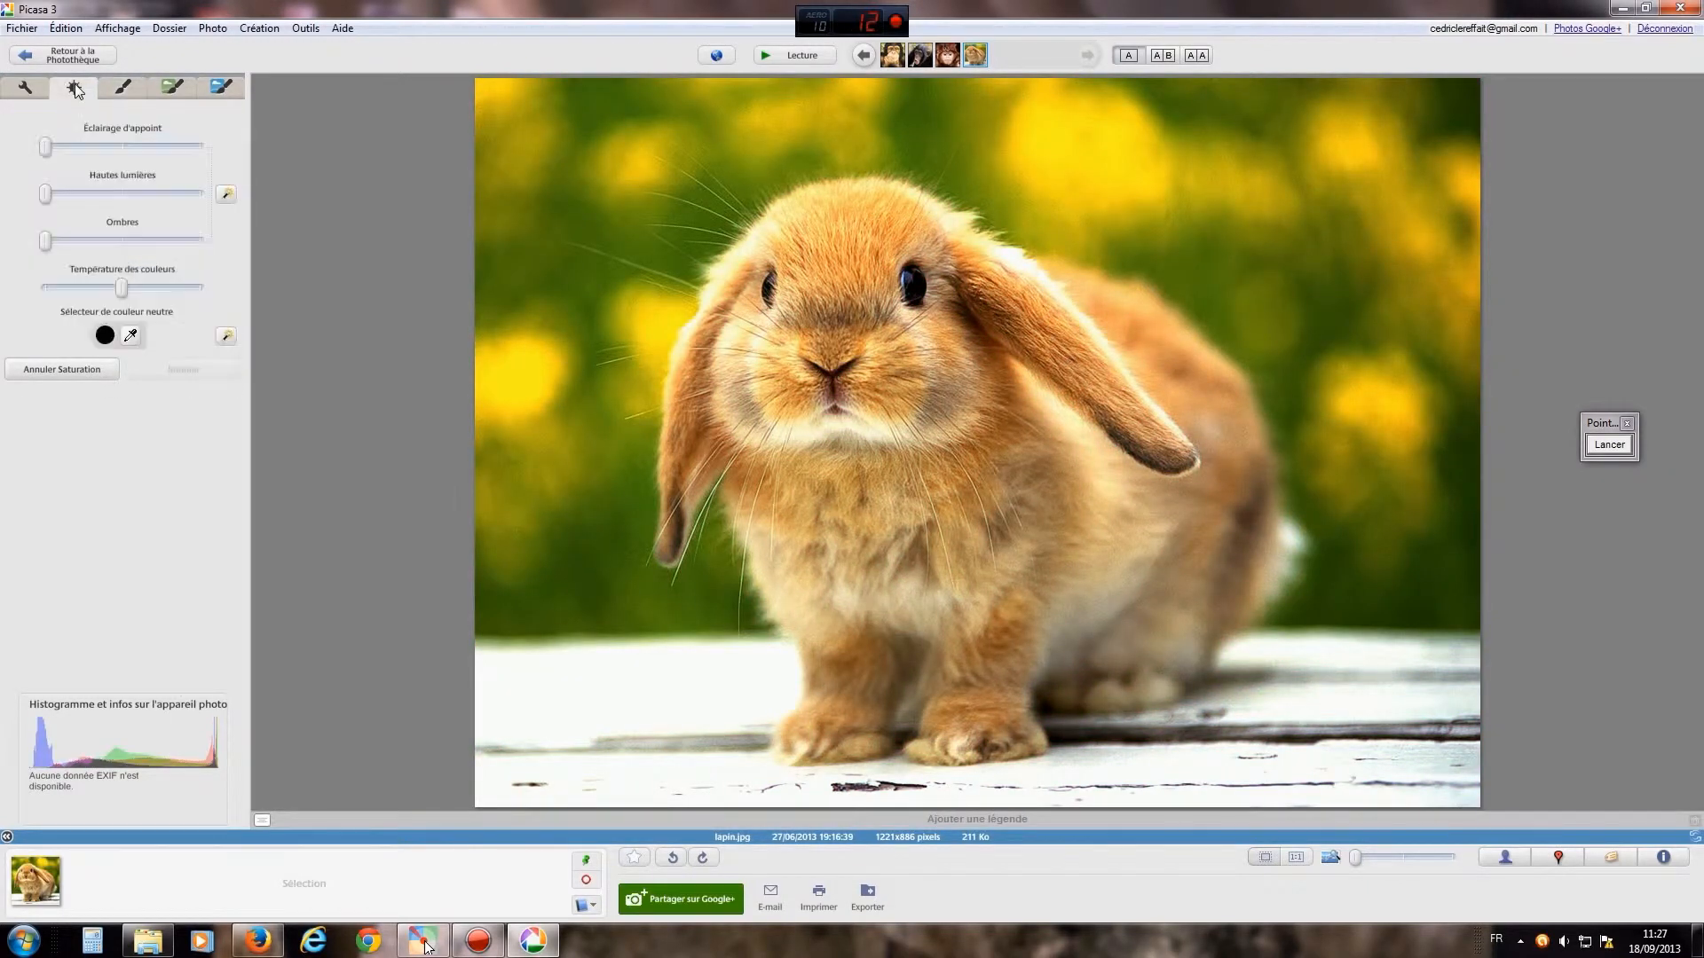
left_click(27, 92)
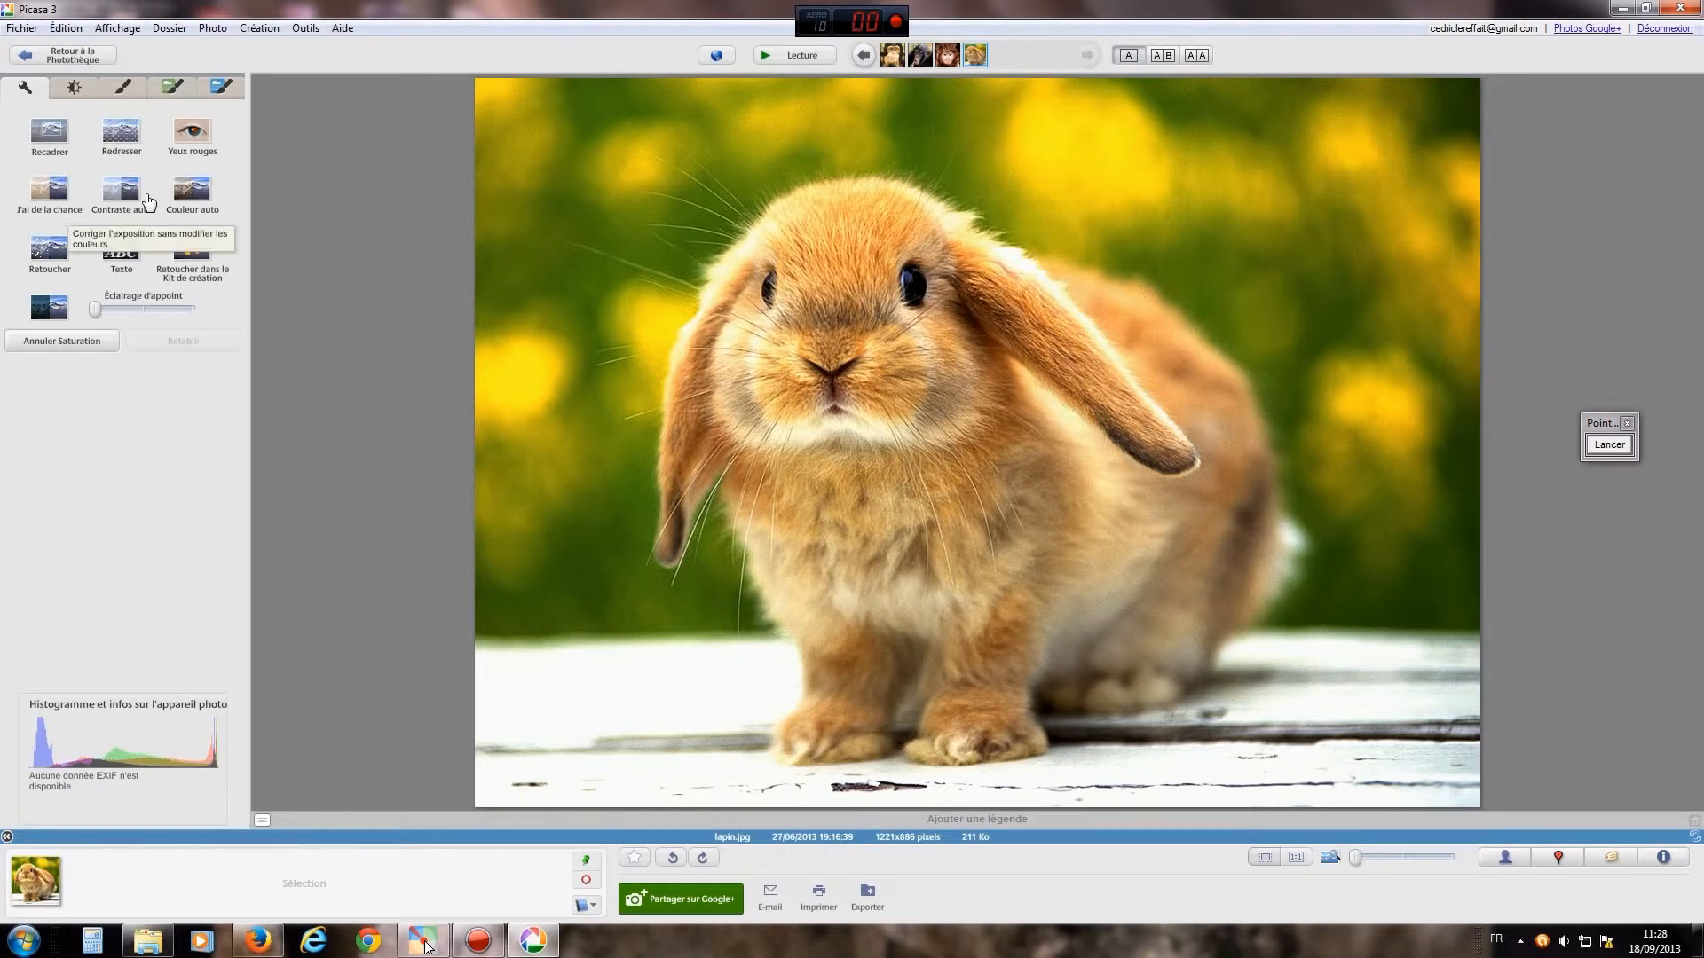
left_click(120, 138)
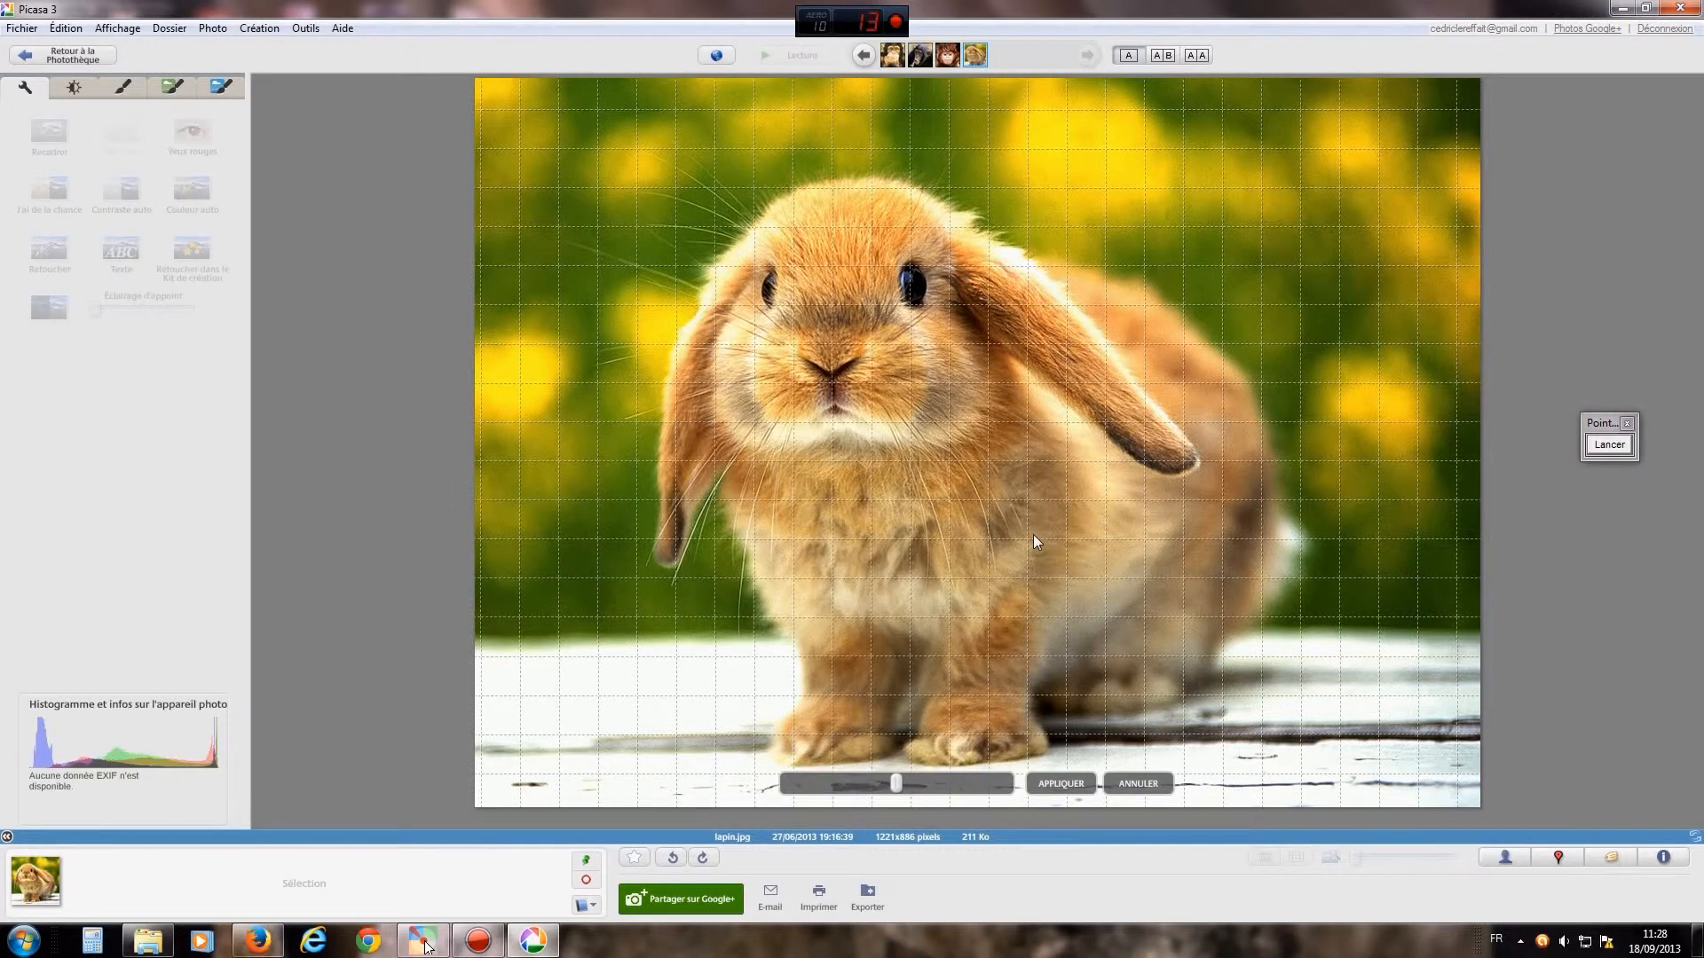
mouse_move(905, 786)
left_mouse_down()
mouse_move(980, 777)
mouse_move(801, 781)
mouse_move(910, 790)
left_mouse_up()
left_click_drag(906, 788, 956, 781)
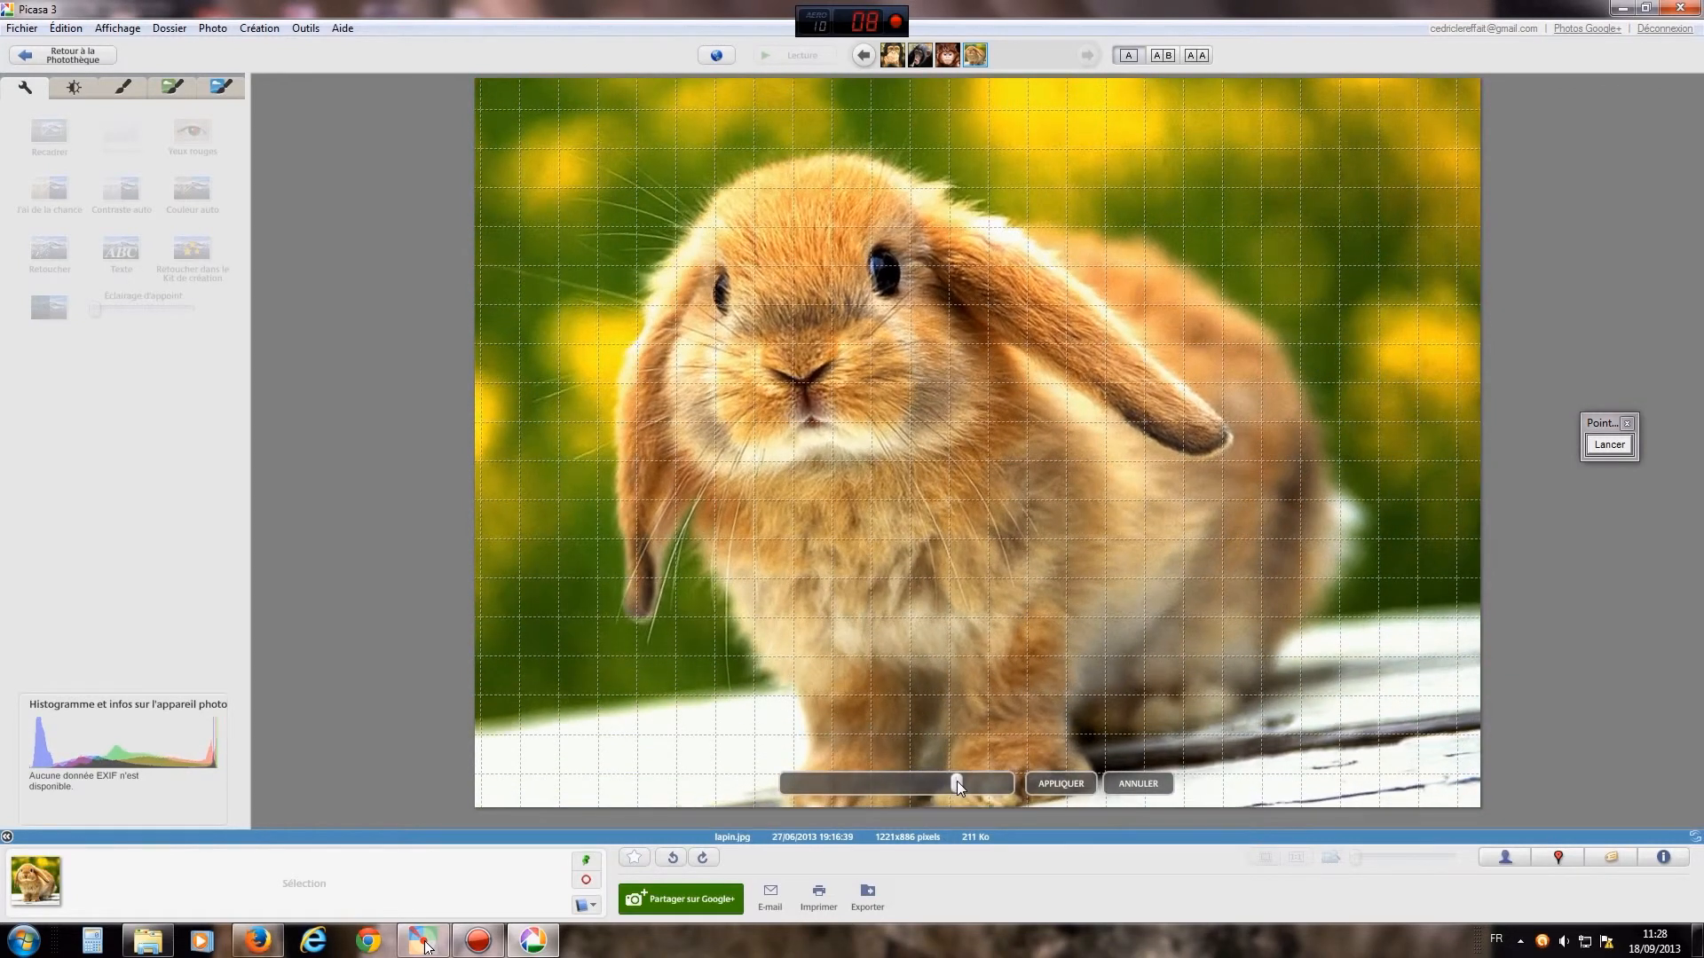
left_click(1065, 782)
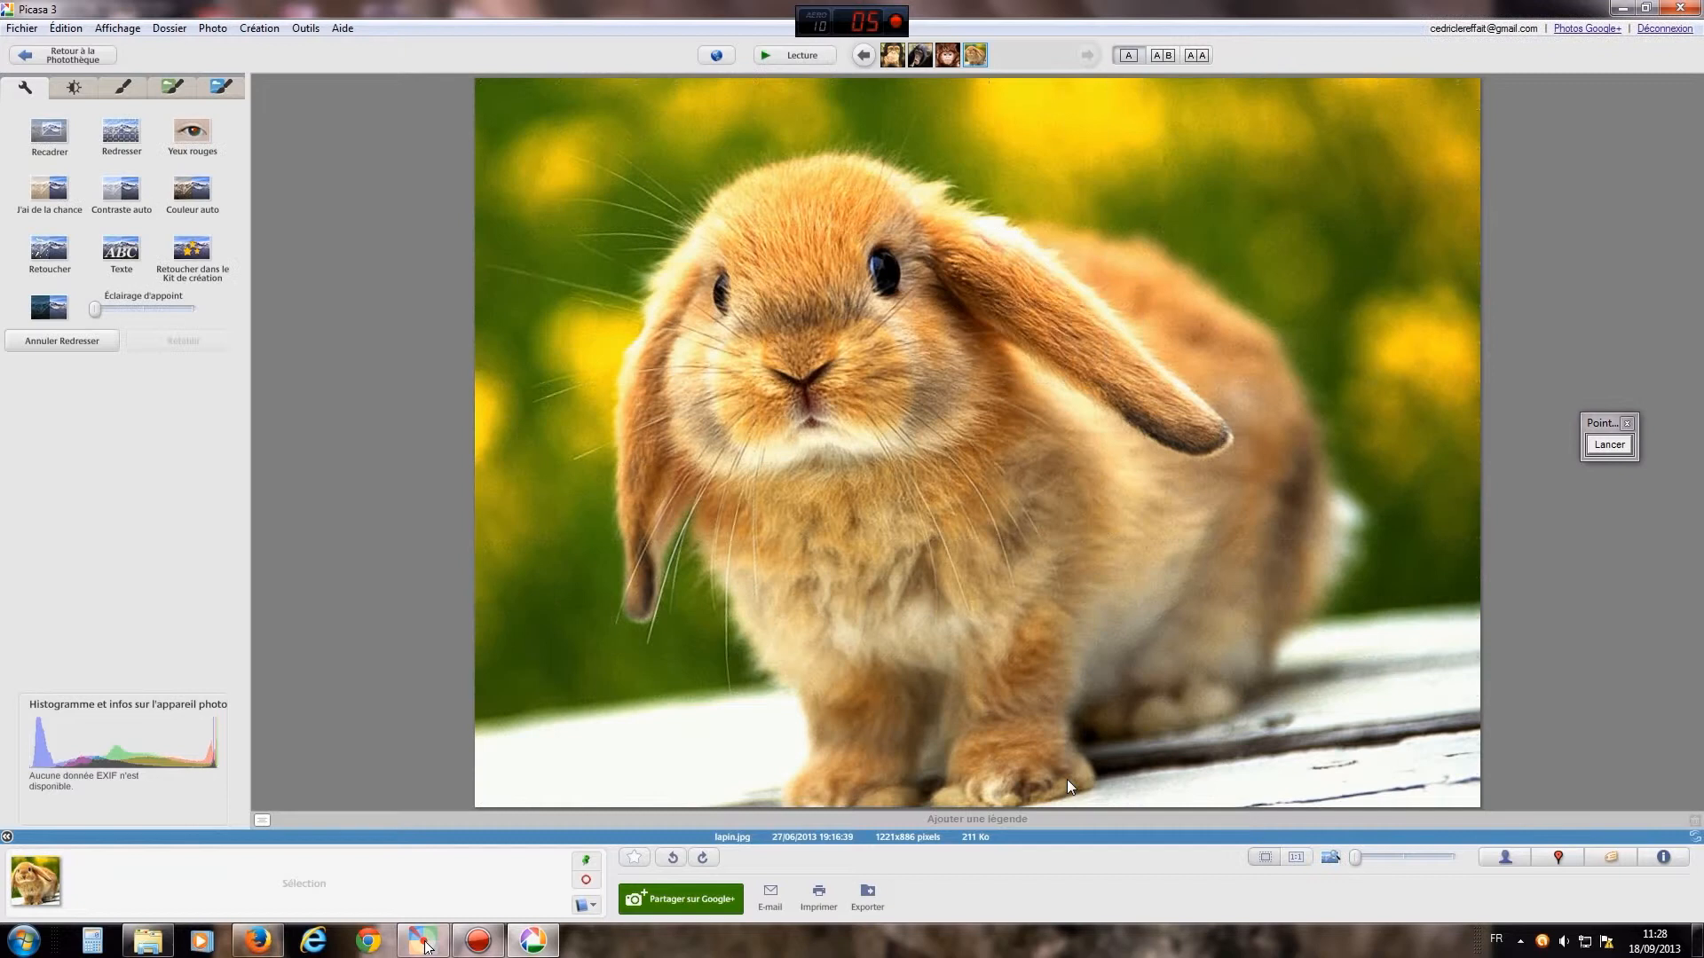
Step: Crop the tilted photo manually to about 984 x 709 around the rabbit's head and chest
left_click(49, 133)
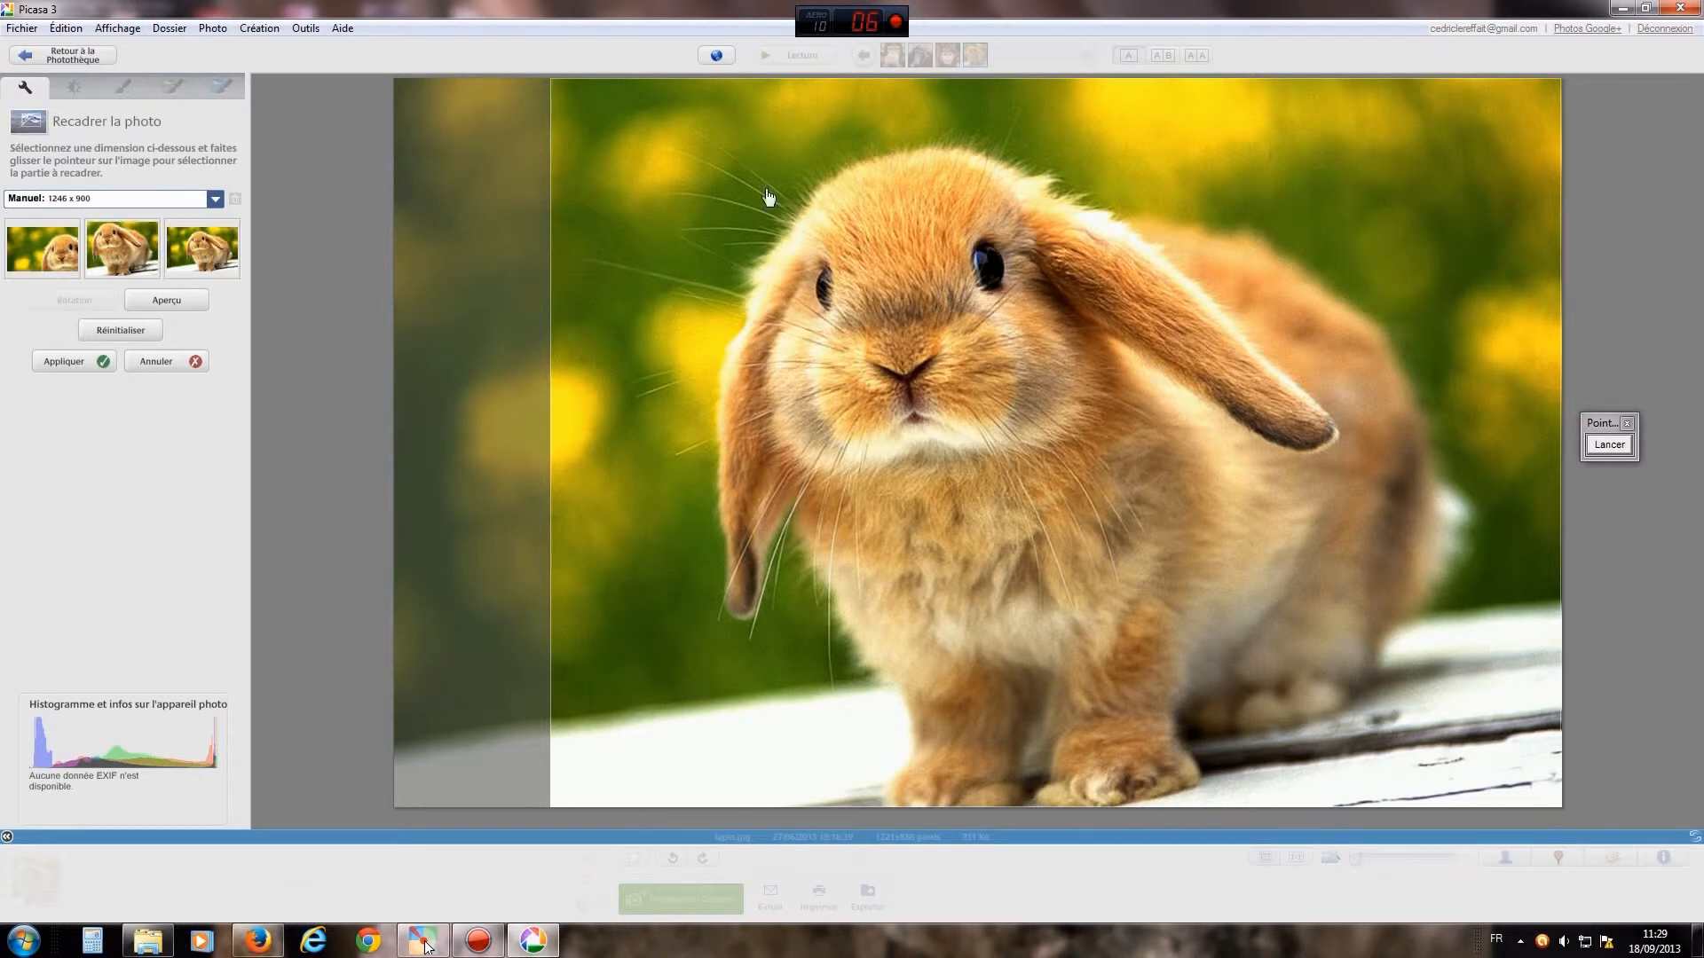
left_click_drag(652, 80, 791, 103)
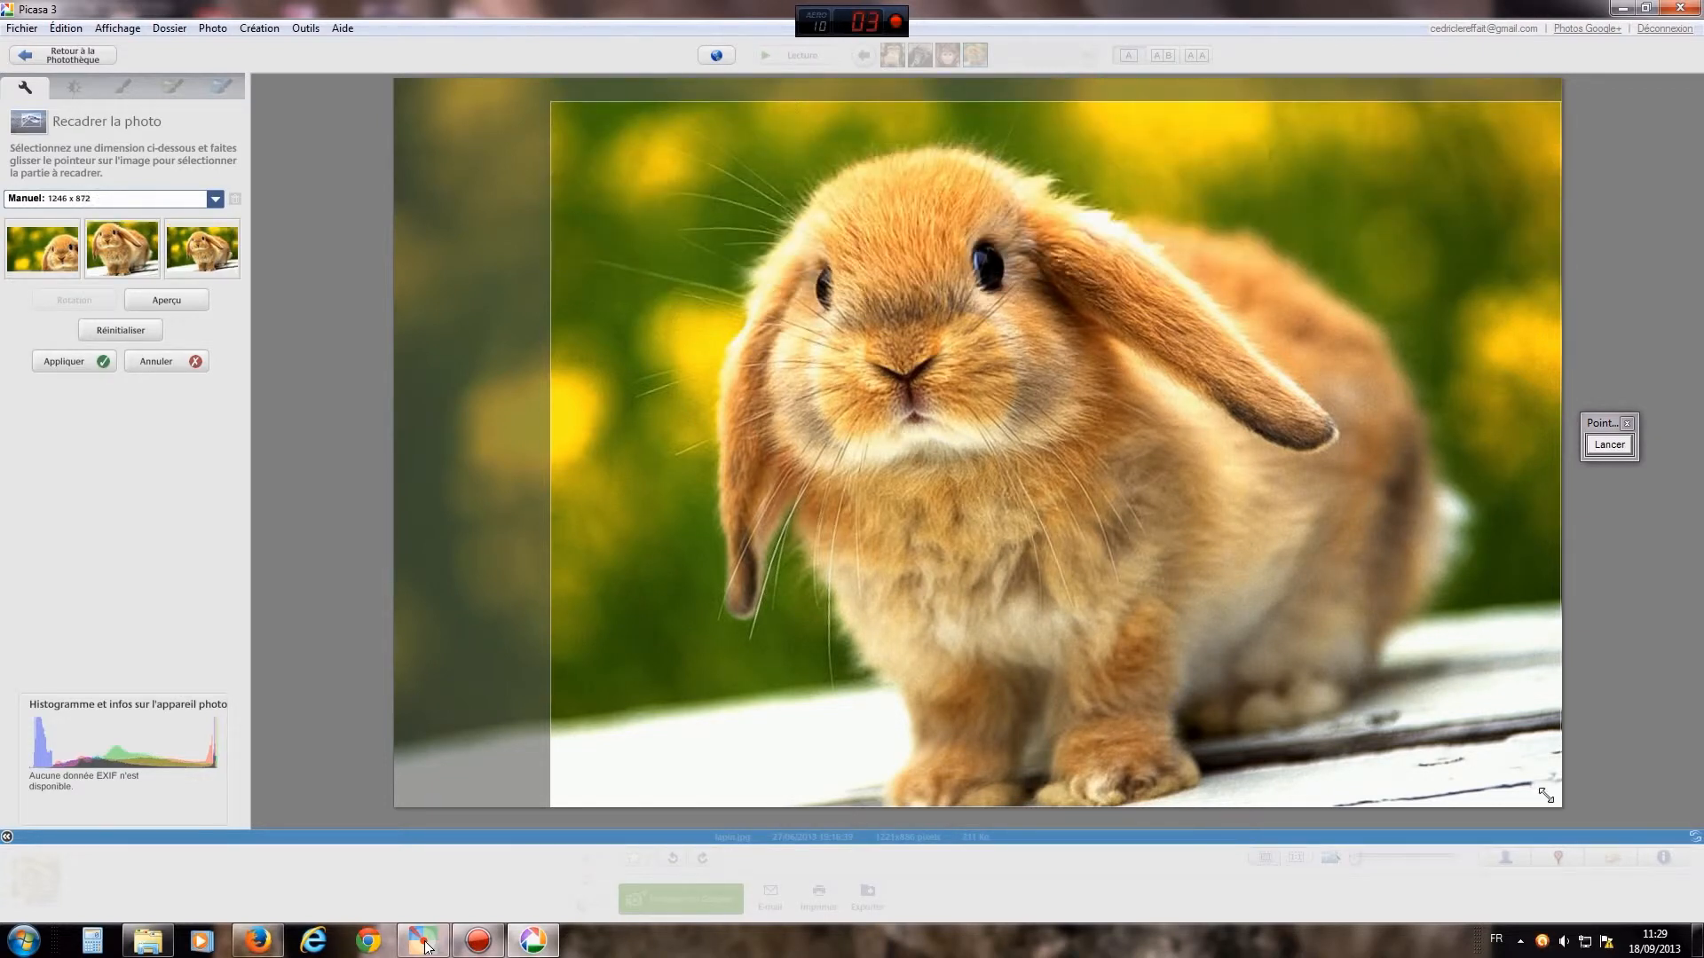
left_click_drag(1540, 785, 1436, 711)
left_click_drag(544, 302, 595, 315)
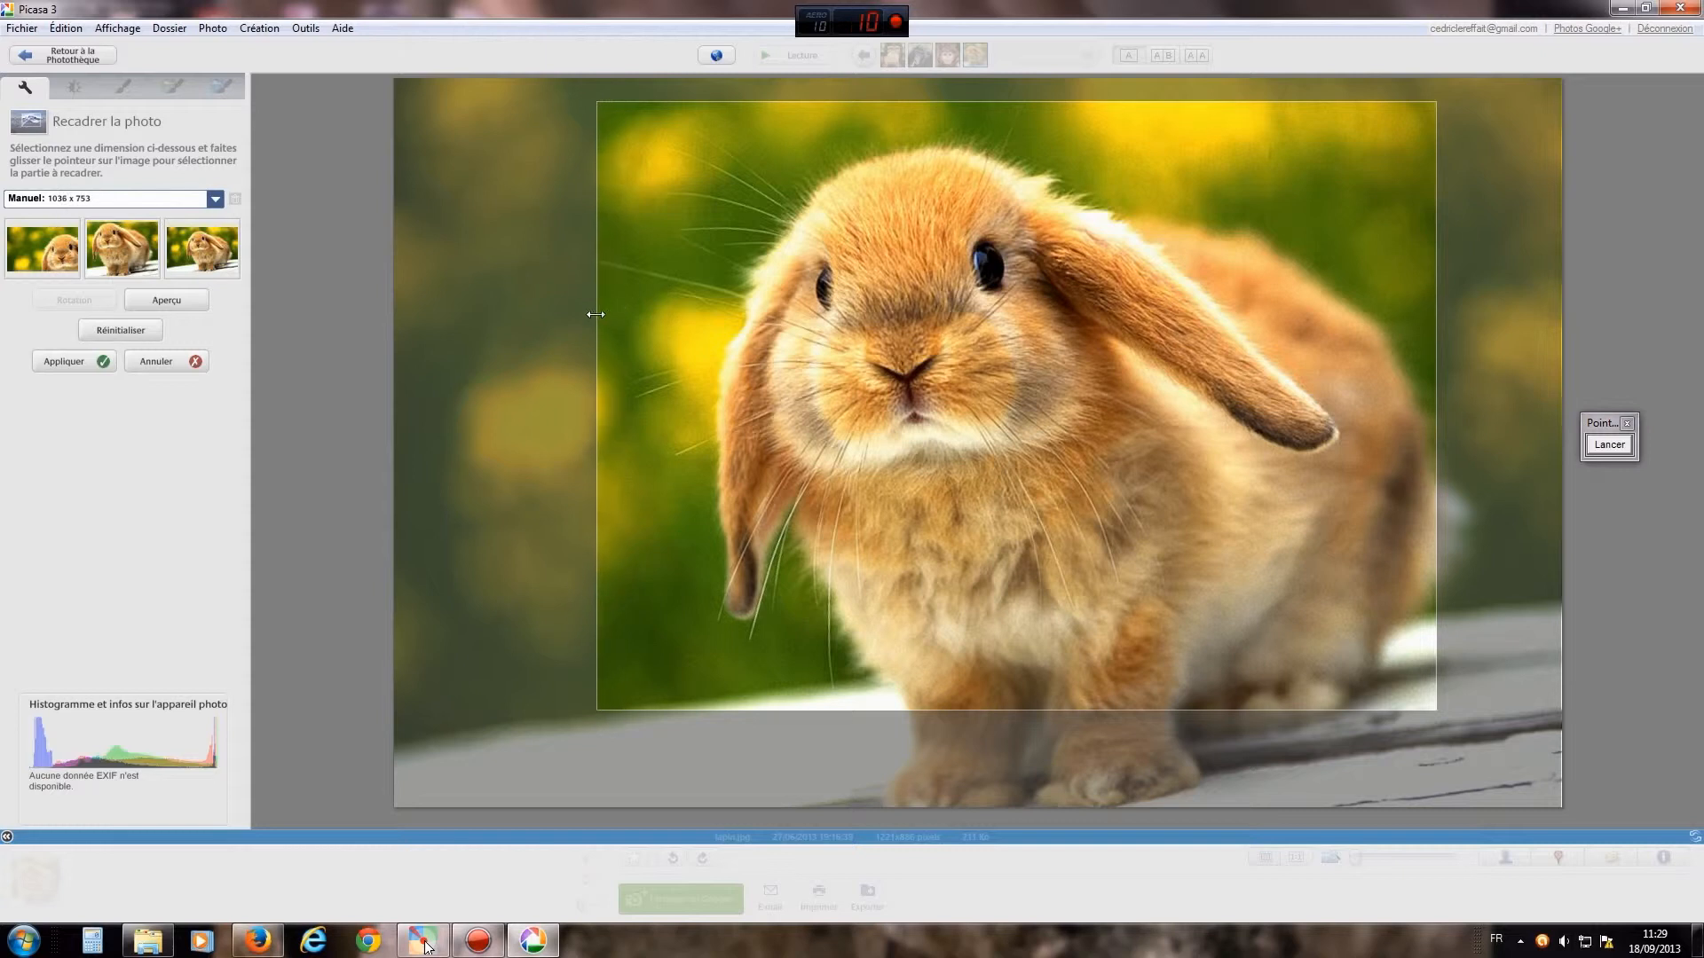
left_click_drag(1444, 350, 1394, 384)
left_click_drag(1049, 709, 1041, 674)
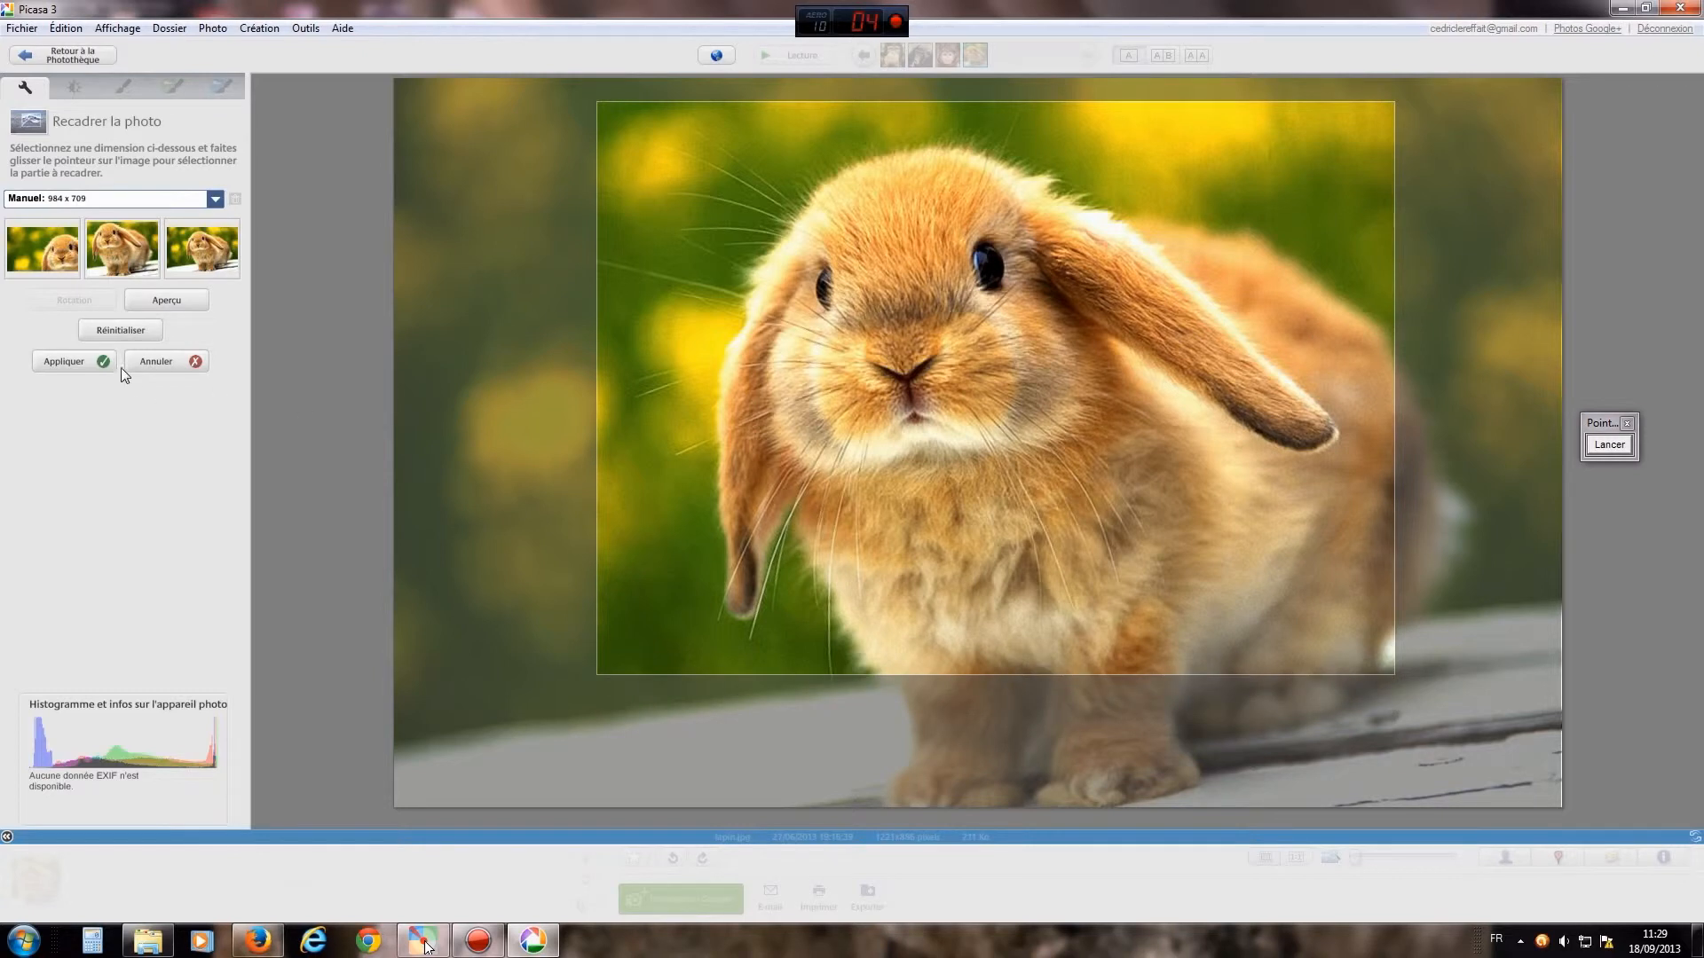
left_click(81, 362)
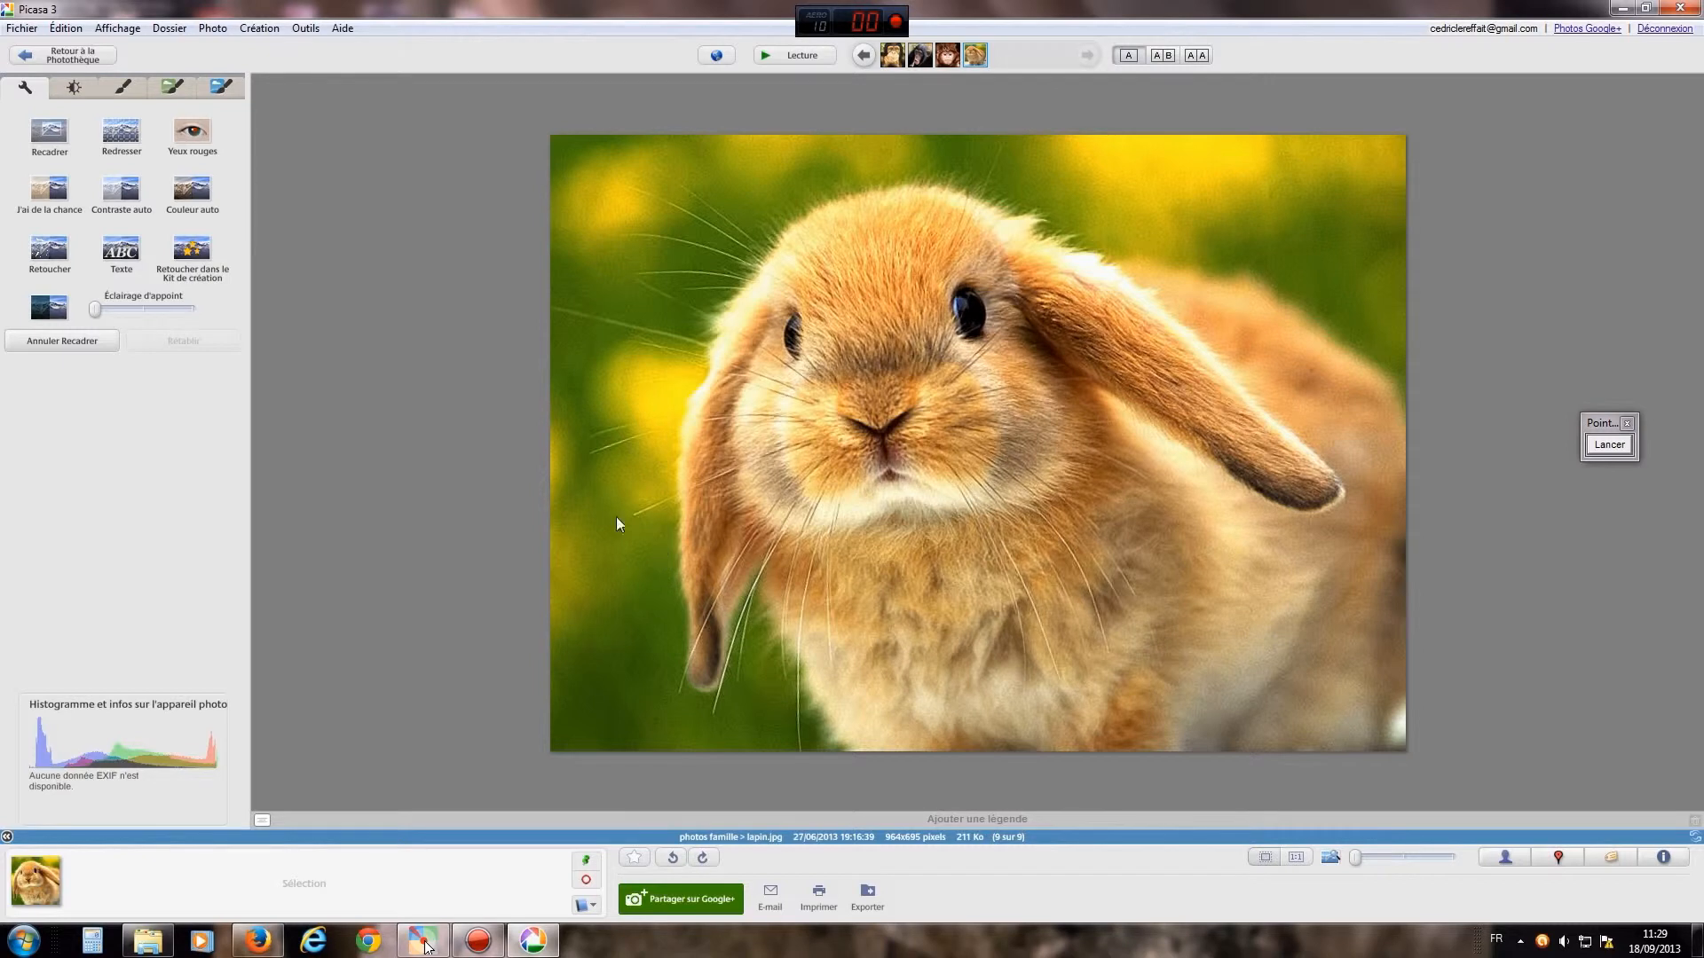
left_click(76, 89)
left_click(126, 89)
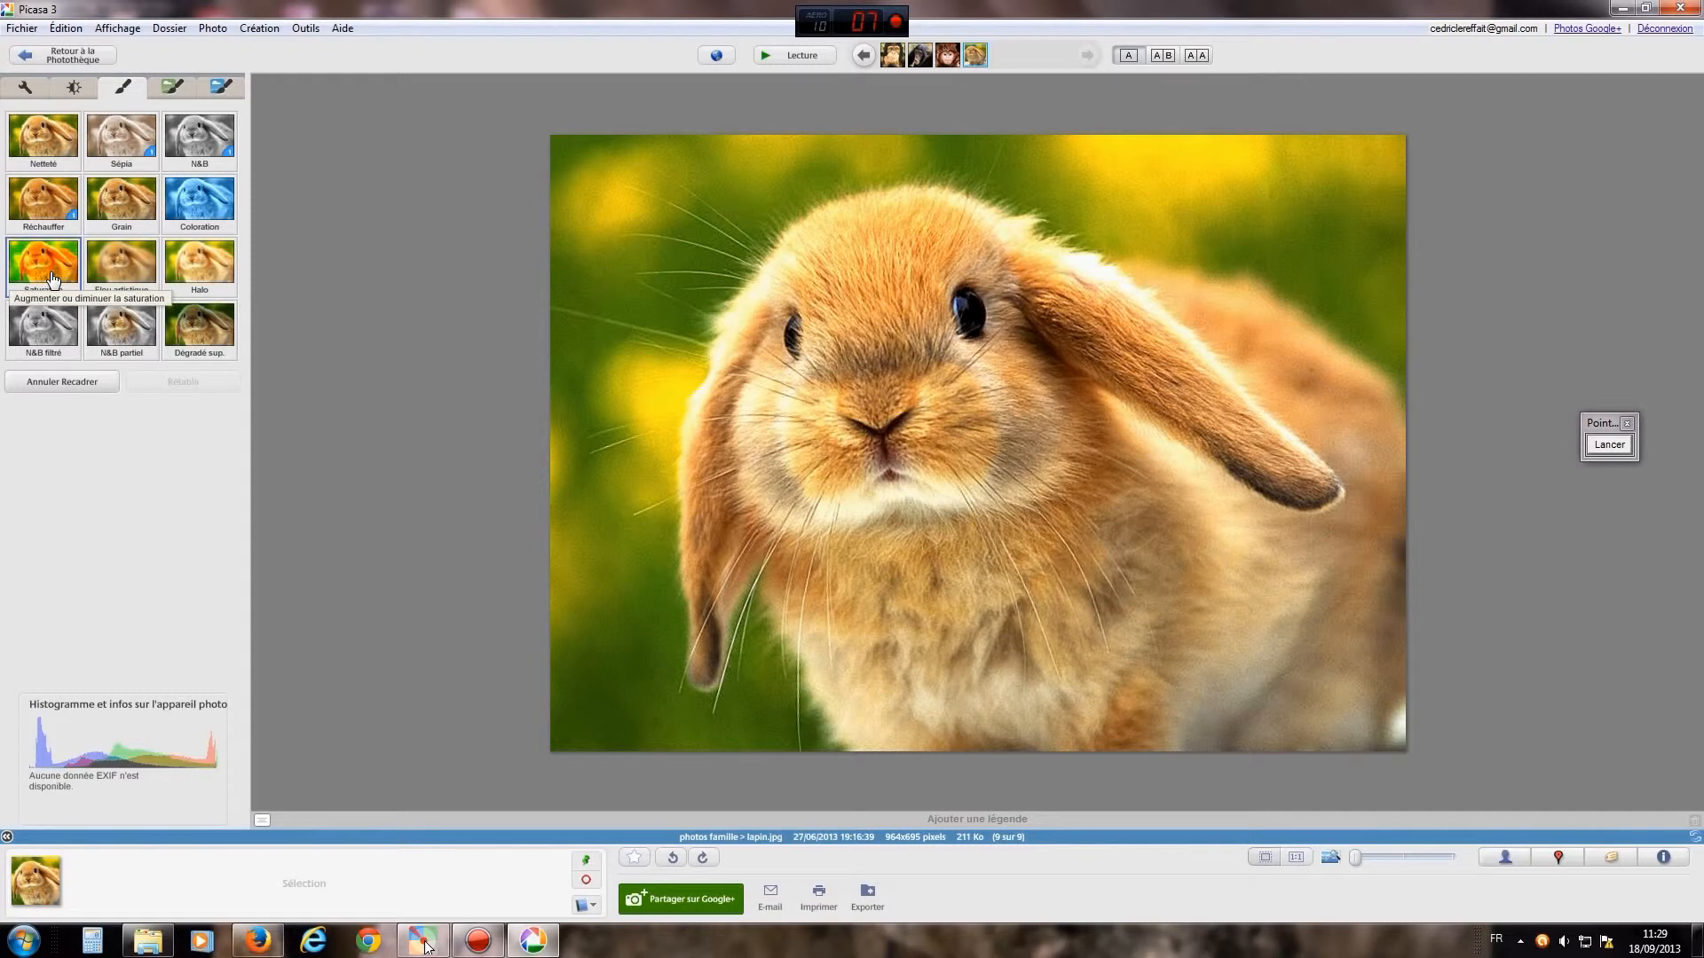
left_click(74, 87)
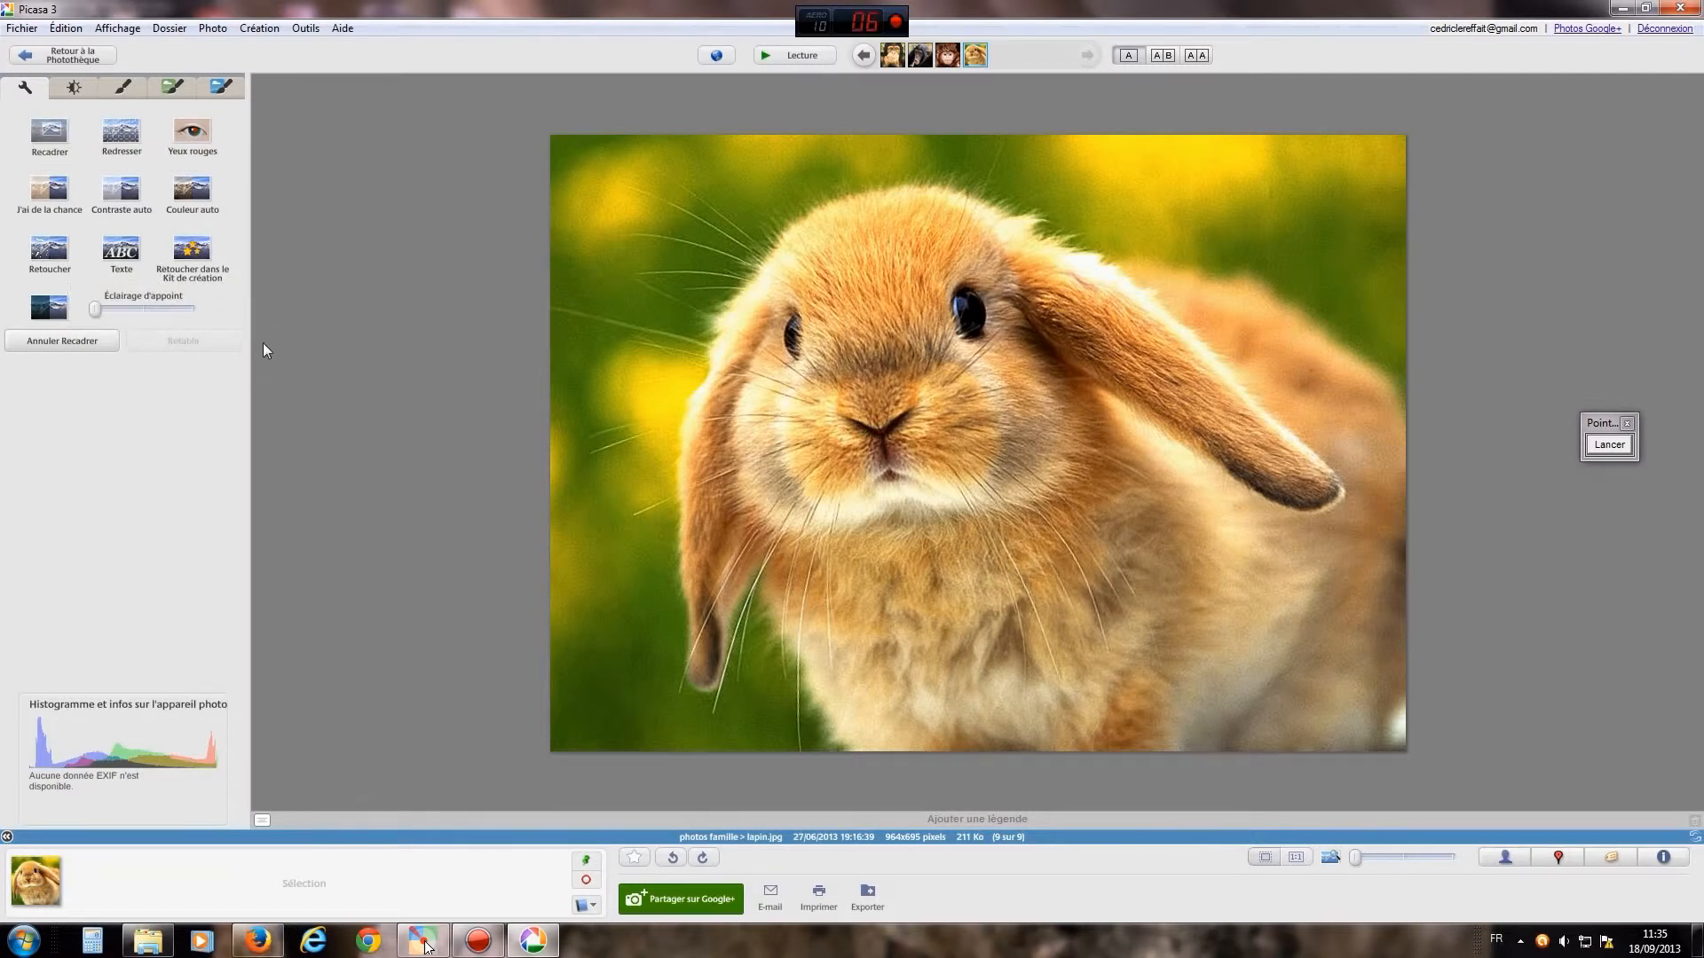
Step: Add the text "Roger Rabbit" to the photo and place it across the rabbit's chest
left_click(121, 249)
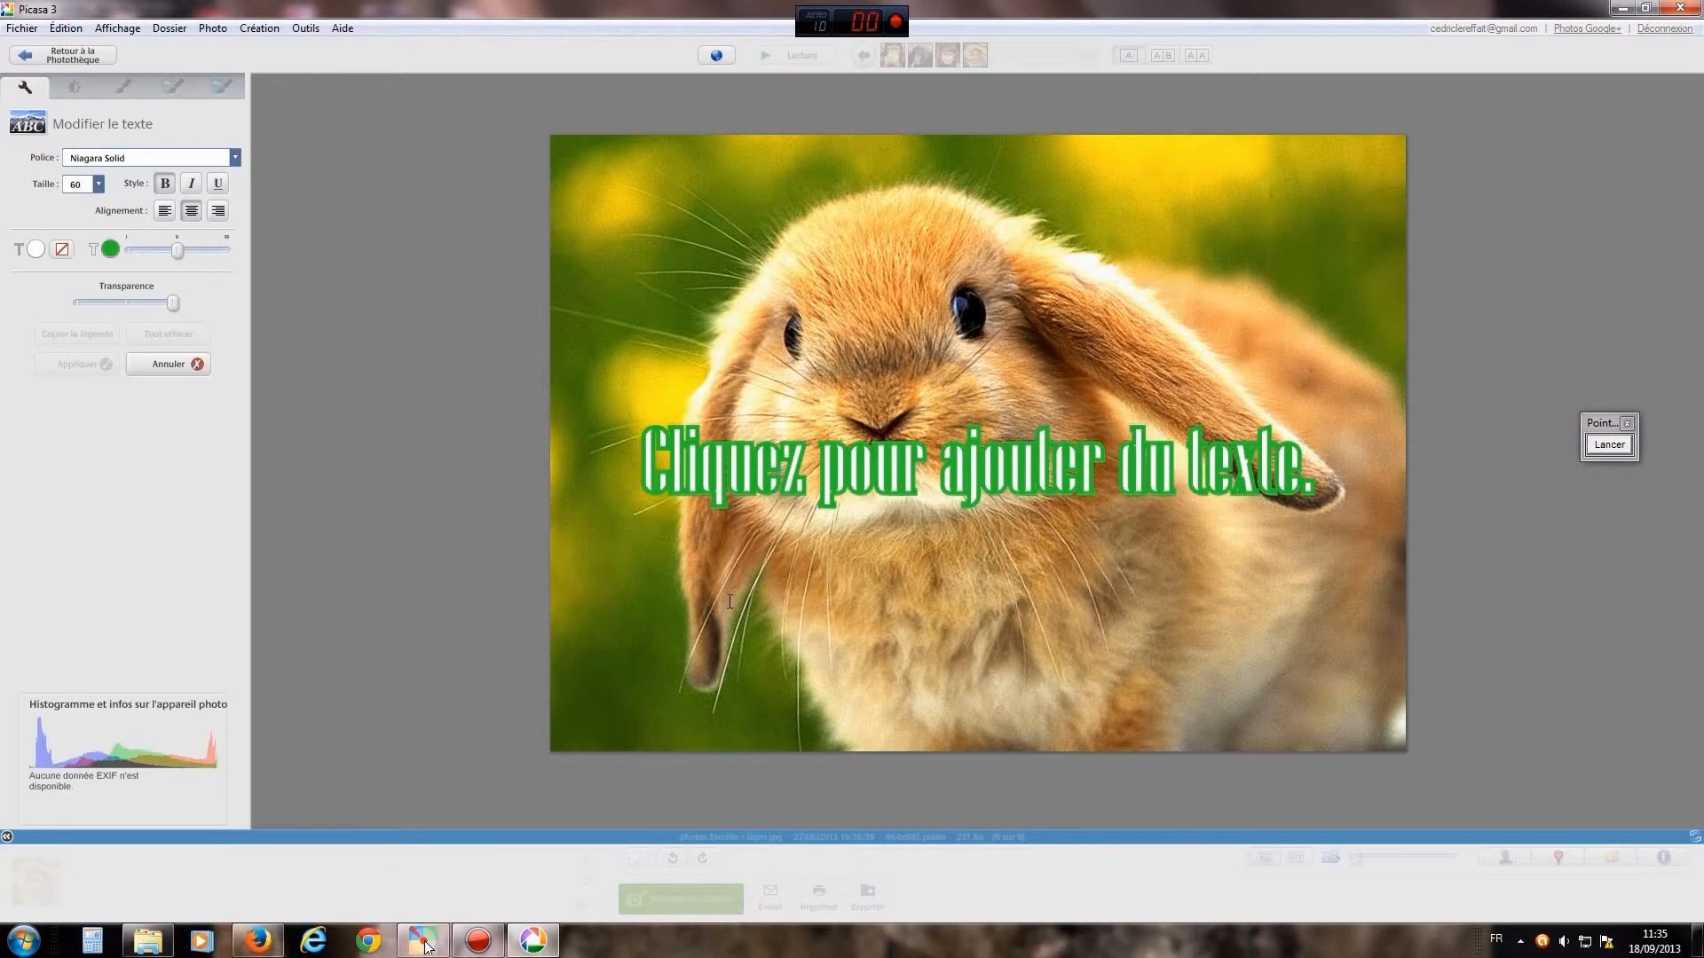
left_click(845, 635)
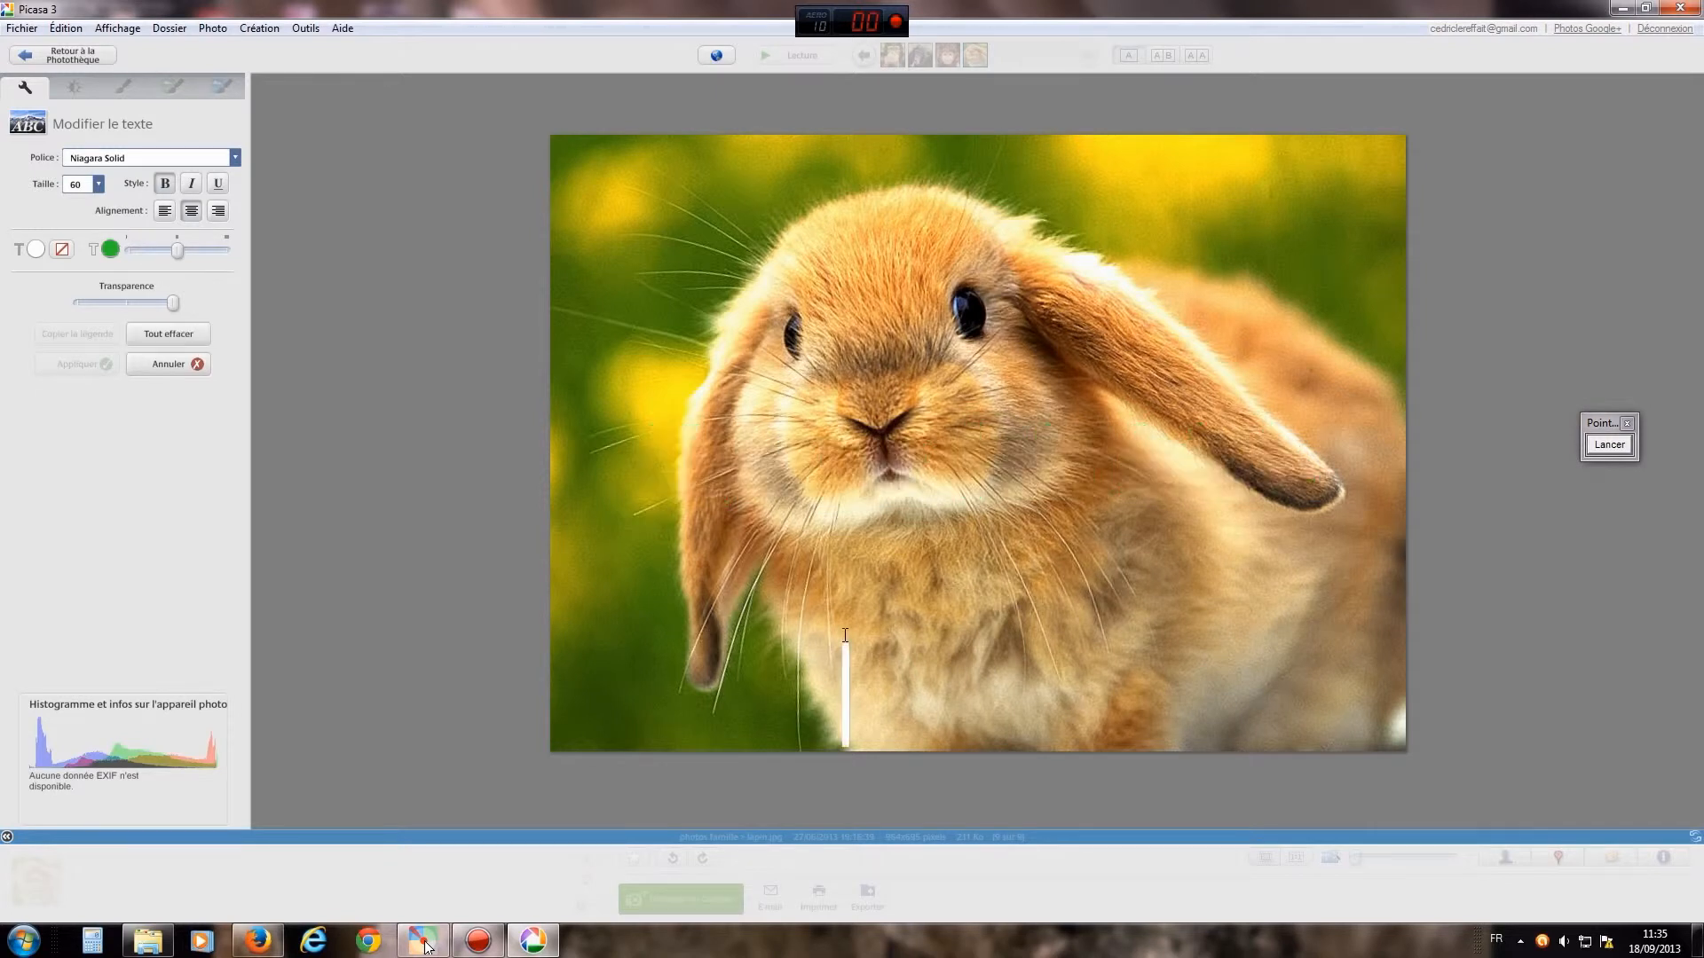
type("Ro")
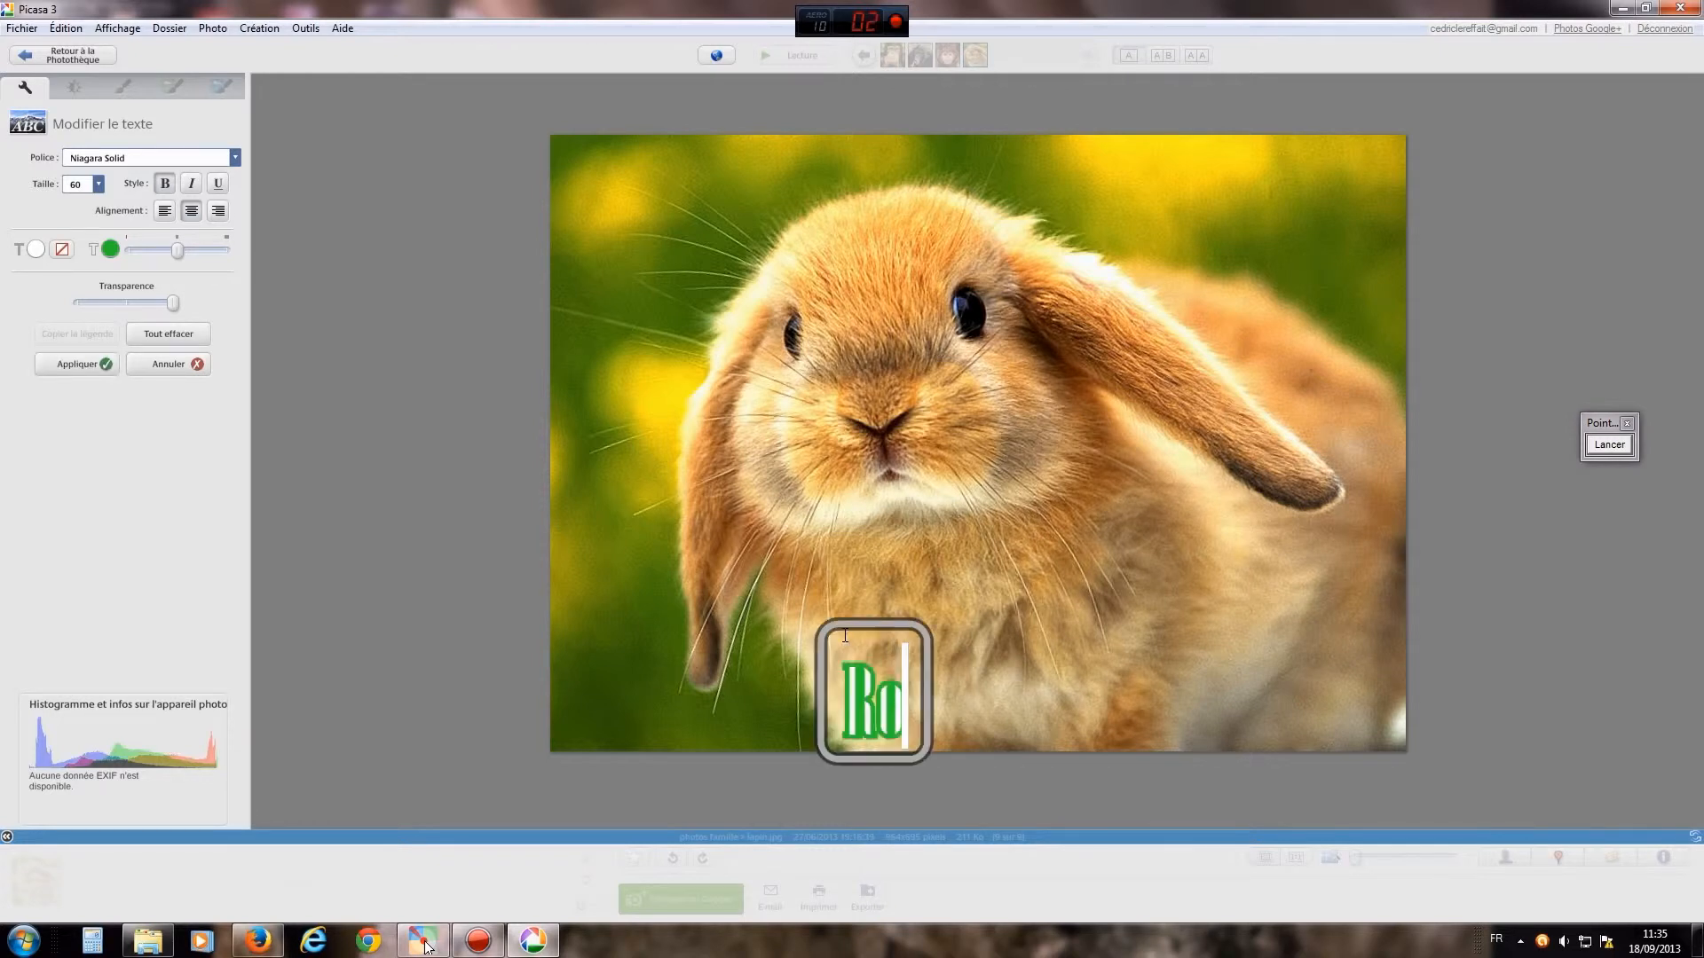
type("ger Rabbit")
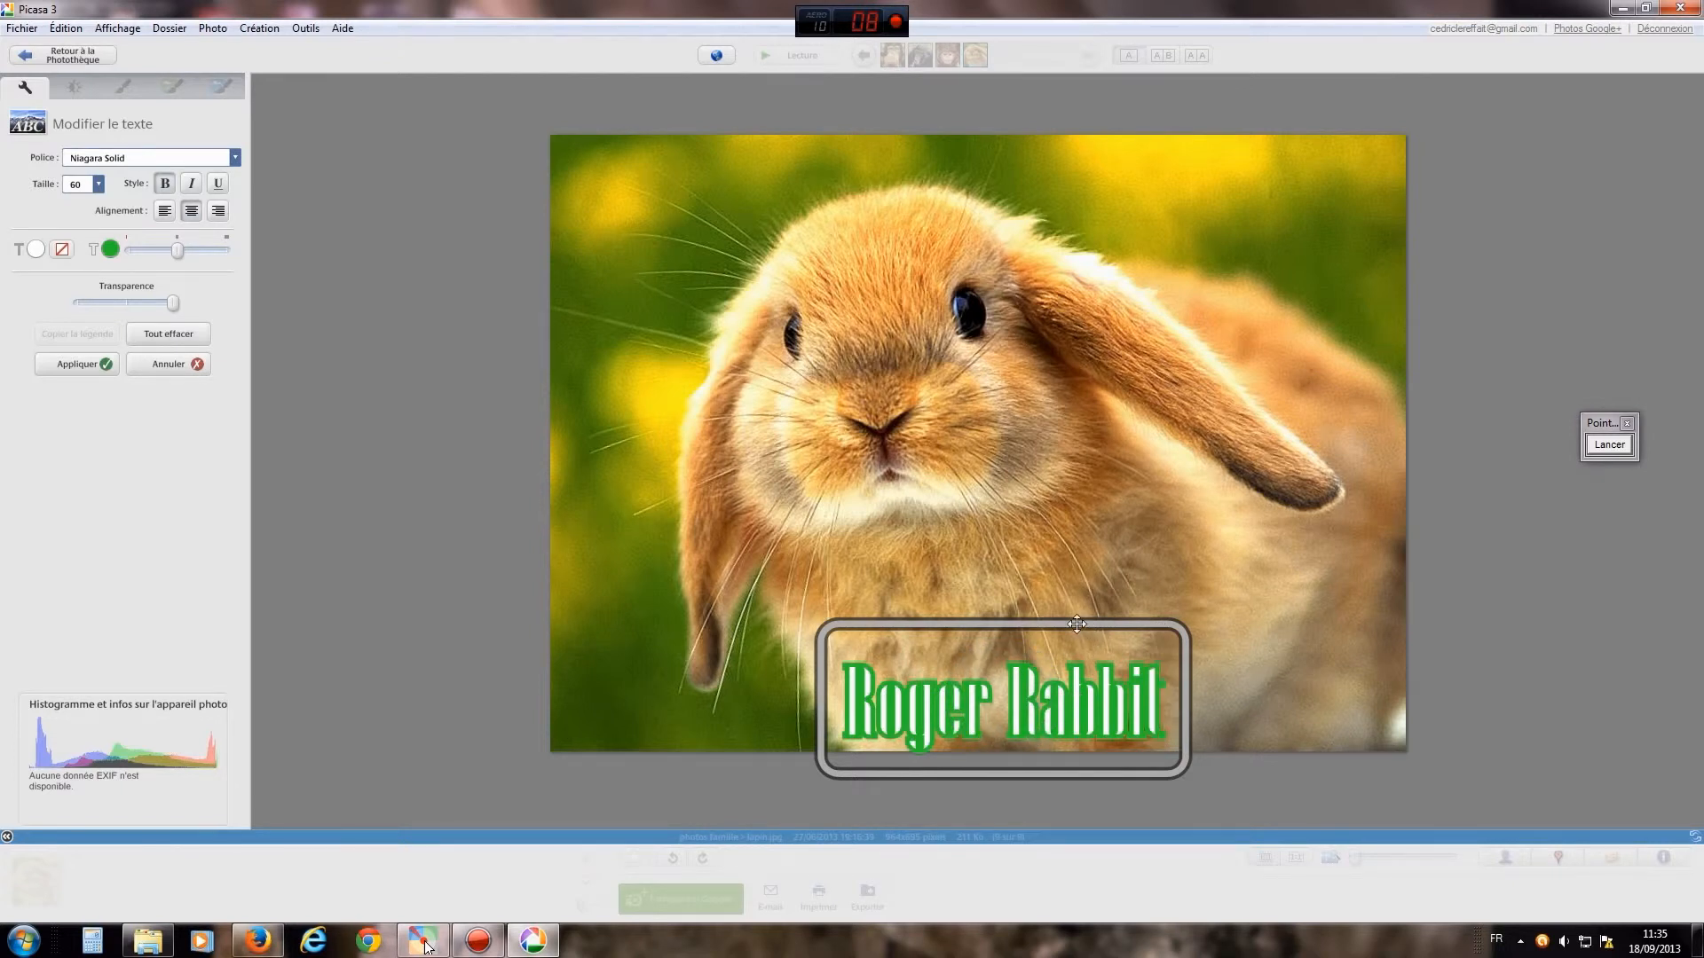
left_click_drag(1068, 620, 1021, 553)
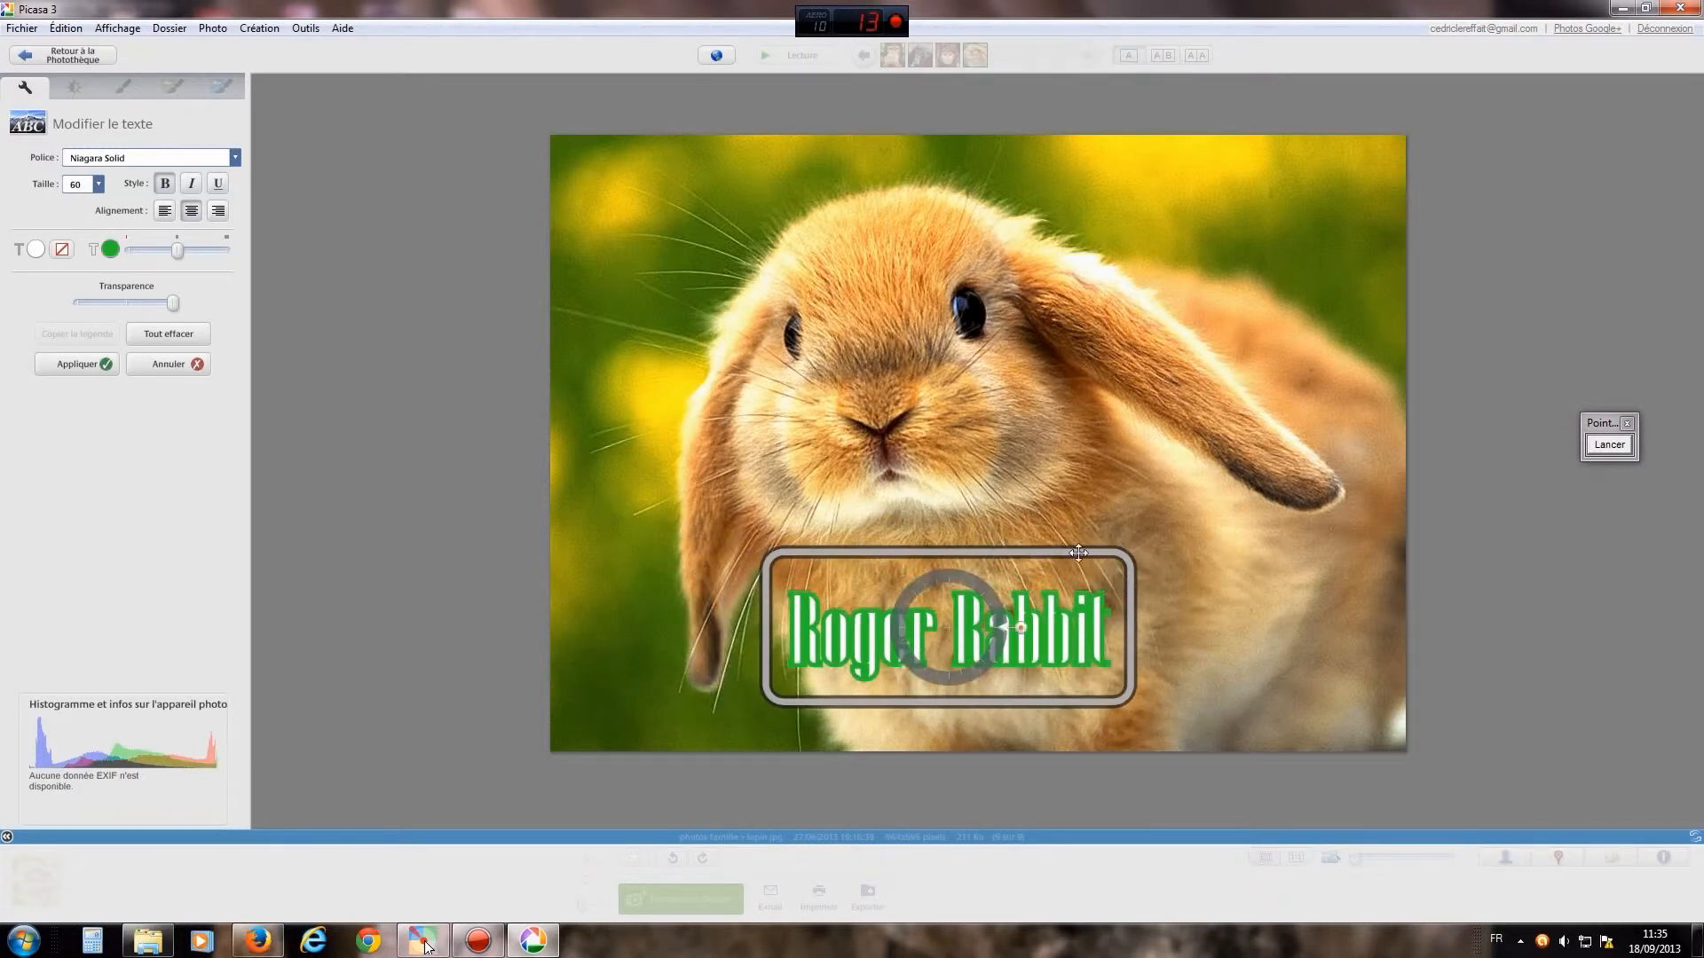
left_click(1129, 636)
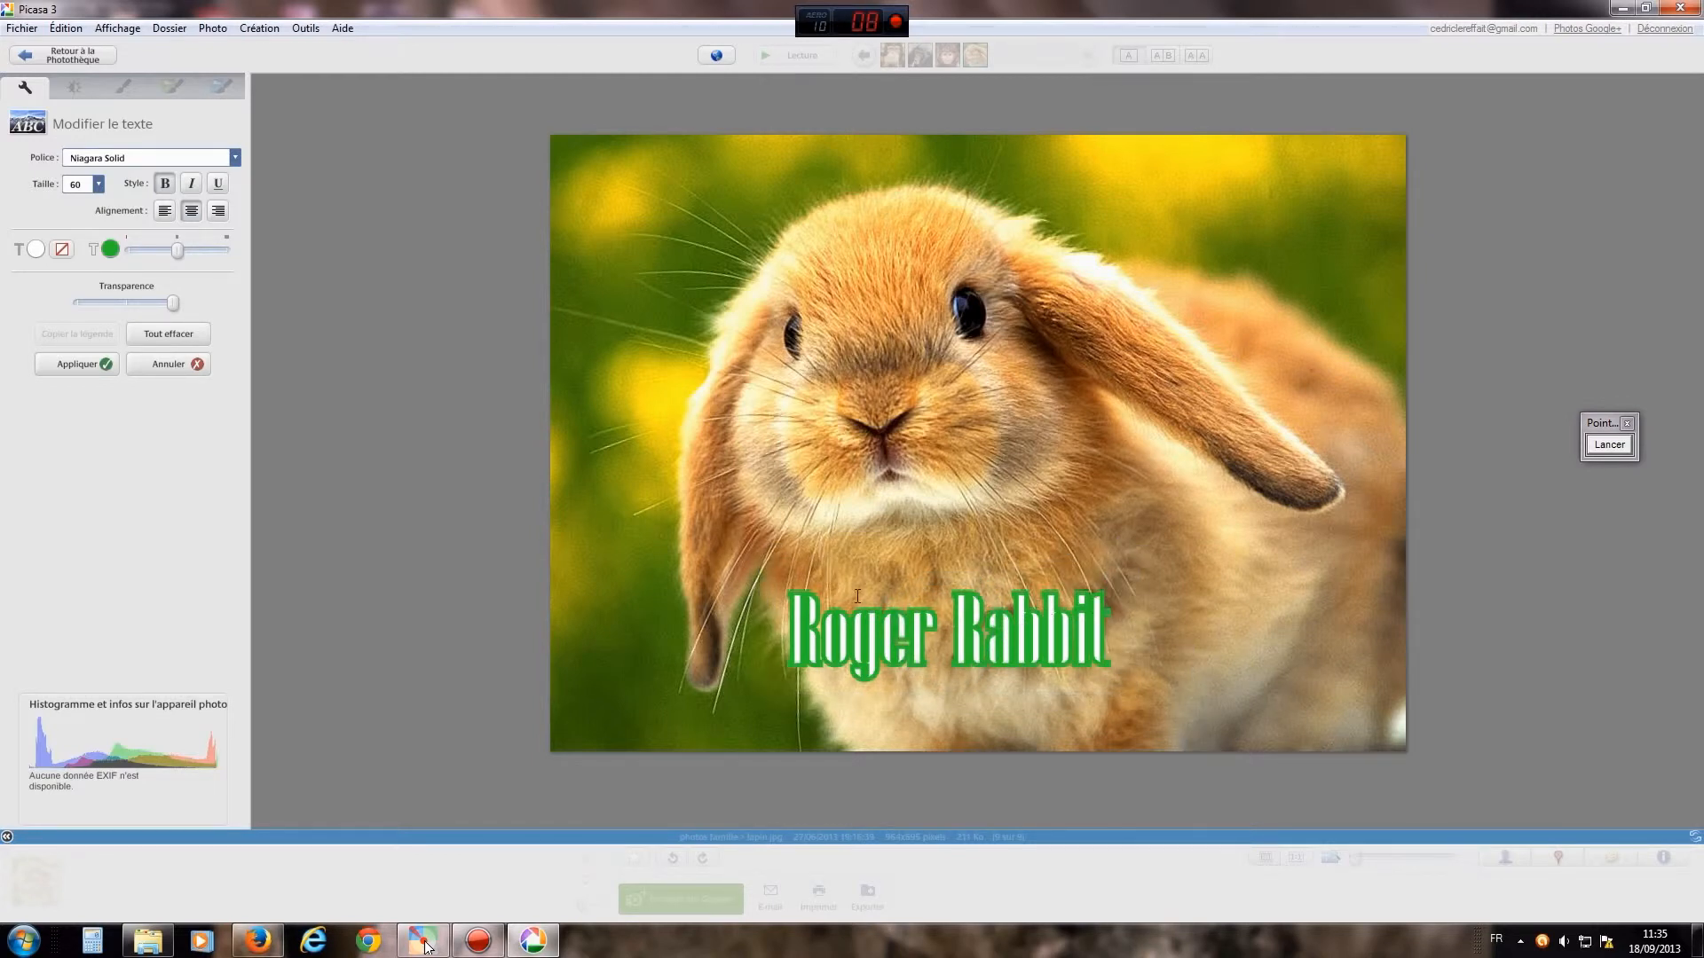
Step: Enlarge the "Roger Rabbit" text to about one and a half times its size and rotate it about 13 degrees counterclockwise
left_click(847, 621)
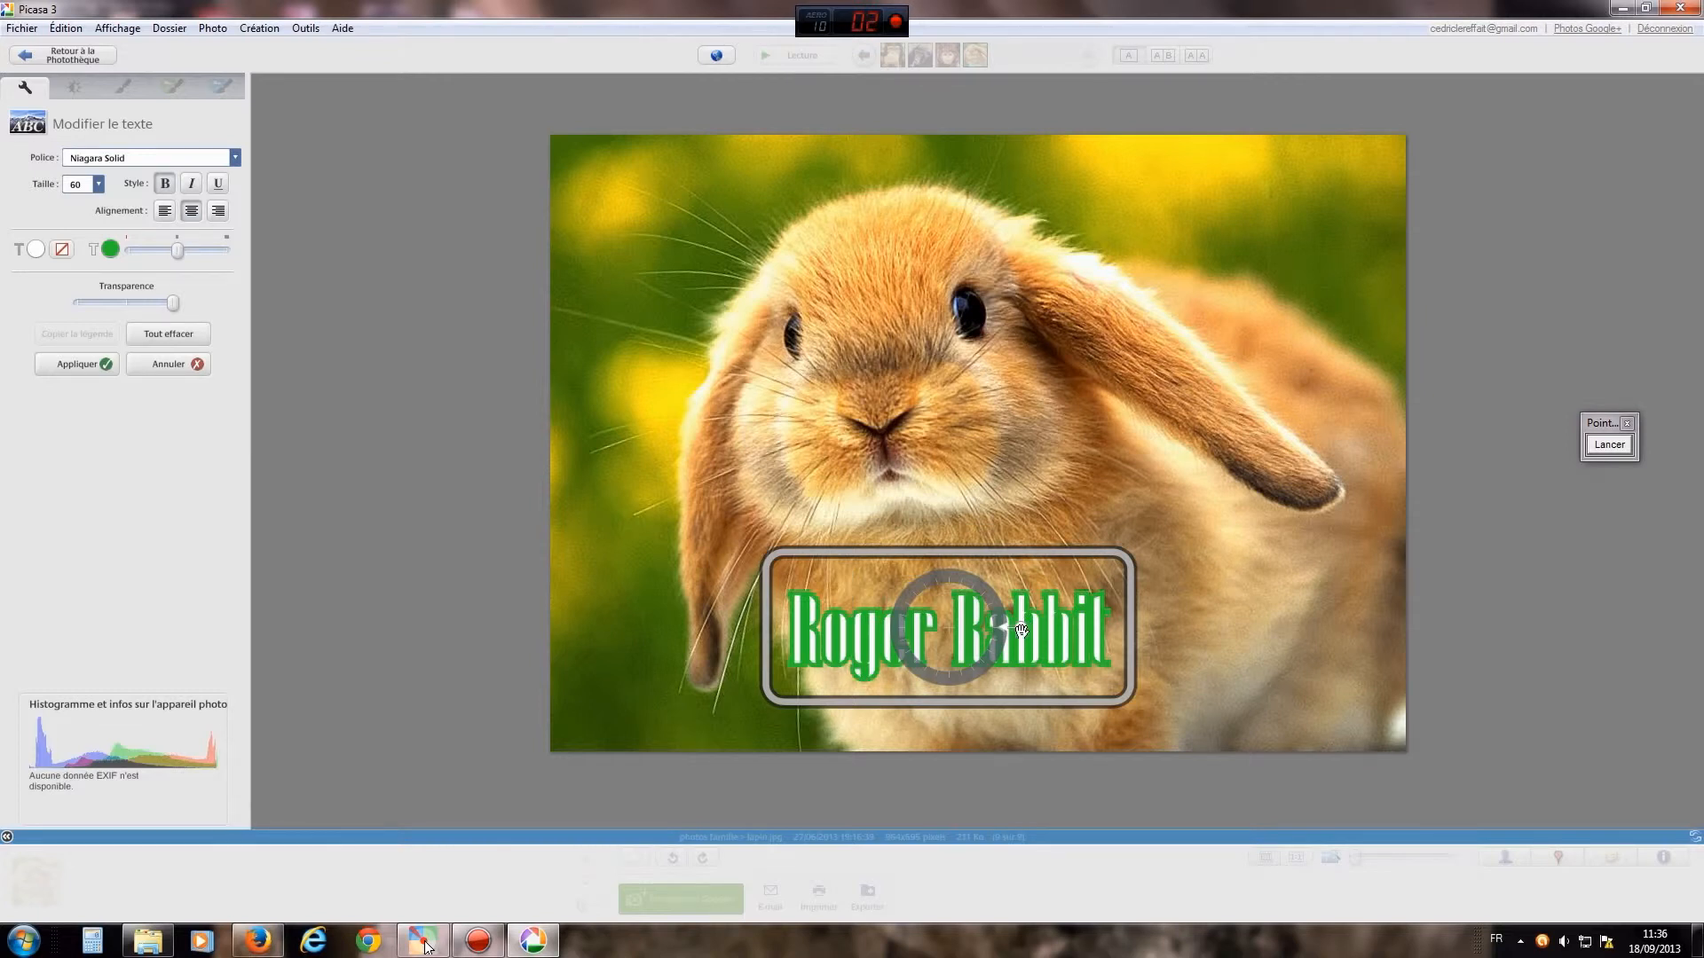
left_click_drag(1022, 626, 1063, 634)
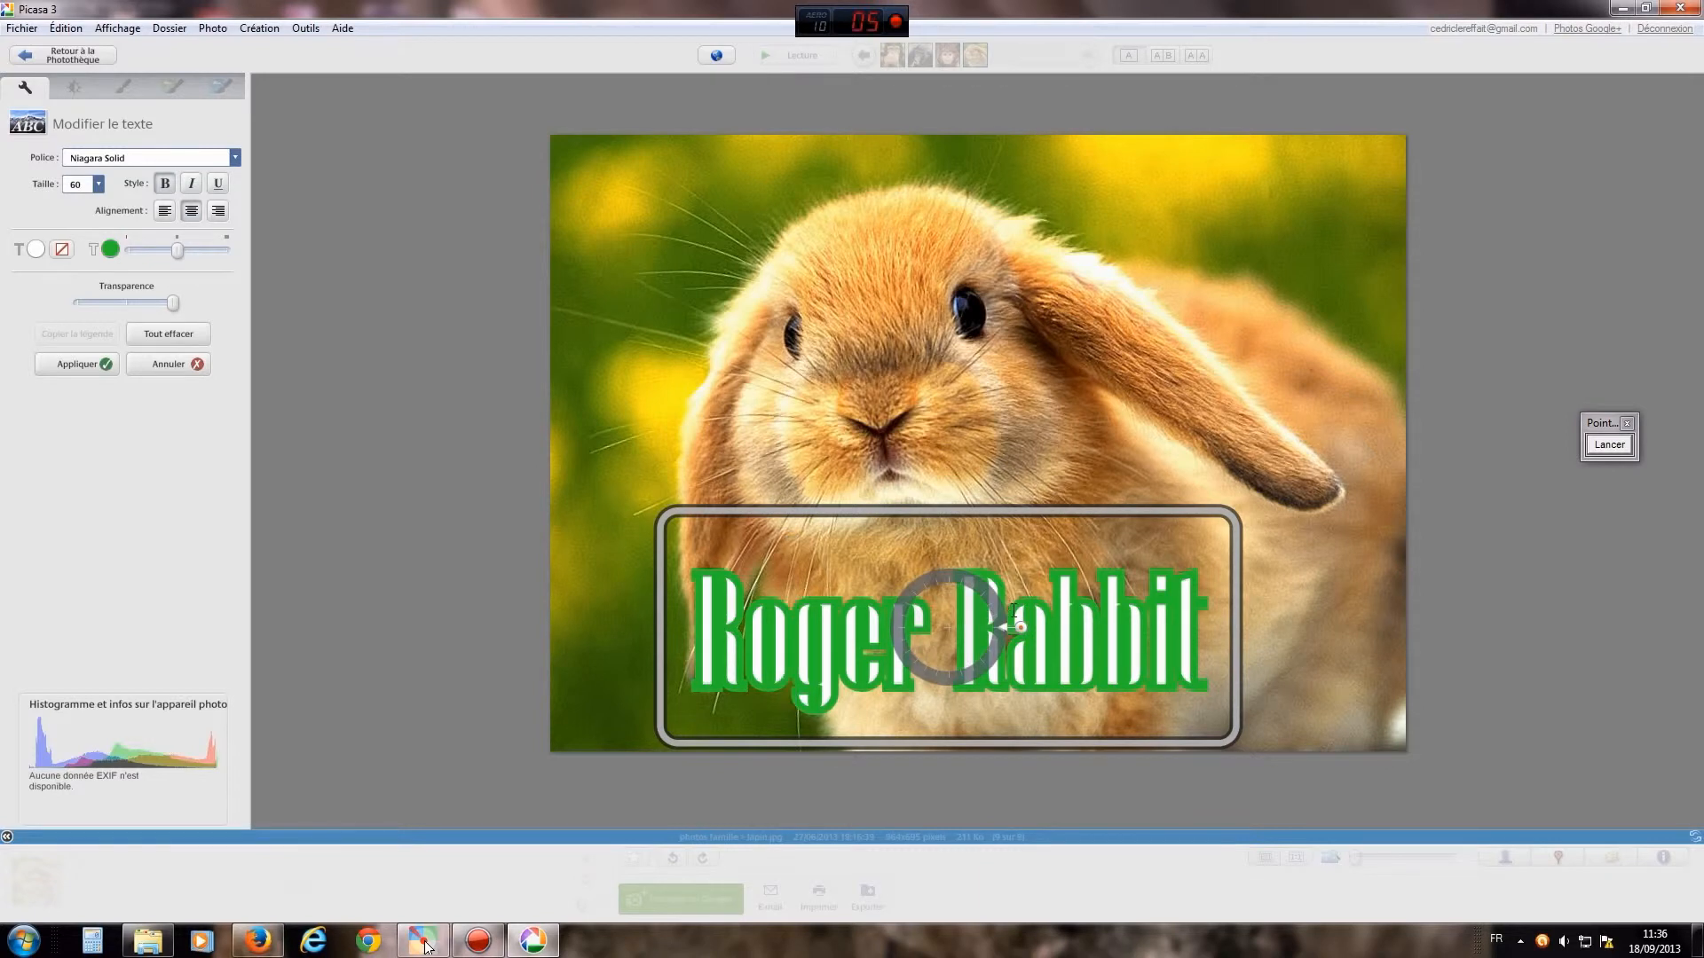
mouse_move(1019, 627)
left_mouse_down()
mouse_move(1020, 573)
mouse_move(1028, 609)
left_mouse_up()
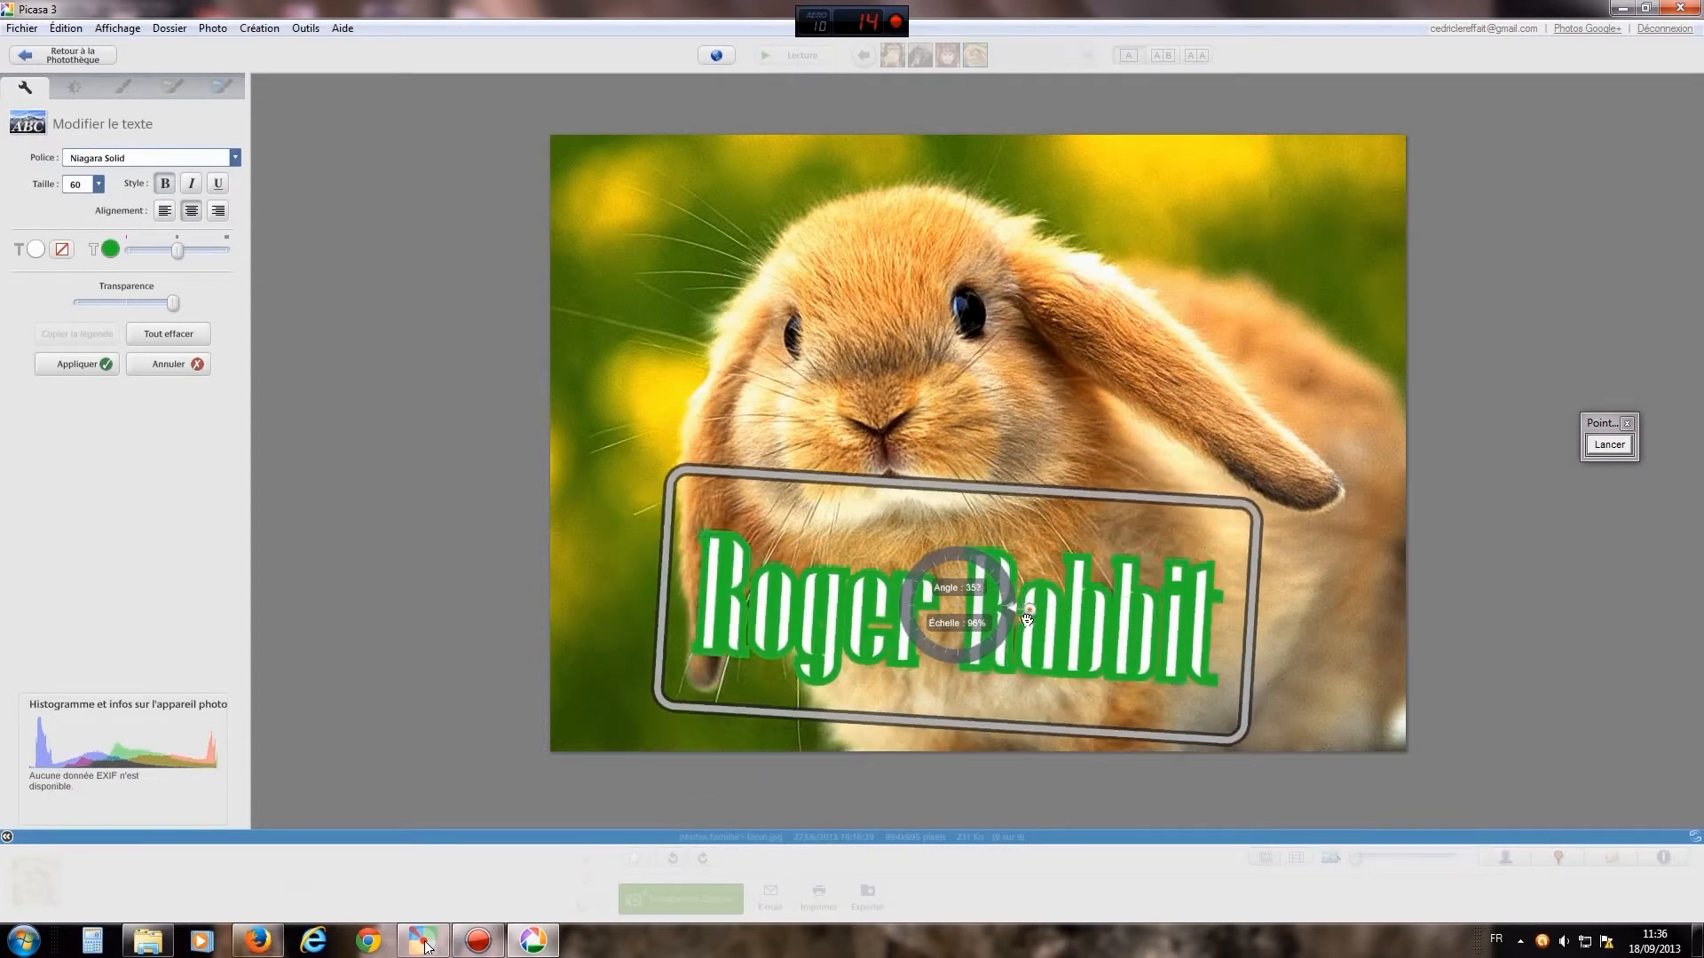
mouse_move(1030, 594)
left_mouse_down()
mouse_move(1021, 572)
mouse_move(1021, 632)
mouse_move(1079, 611)
mouse_move(1007, 610)
mouse_move(1082, 610)
mouse_move(1031, 609)
mouse_move(1056, 608)
mouse_move(1020, 590)
left_mouse_up()
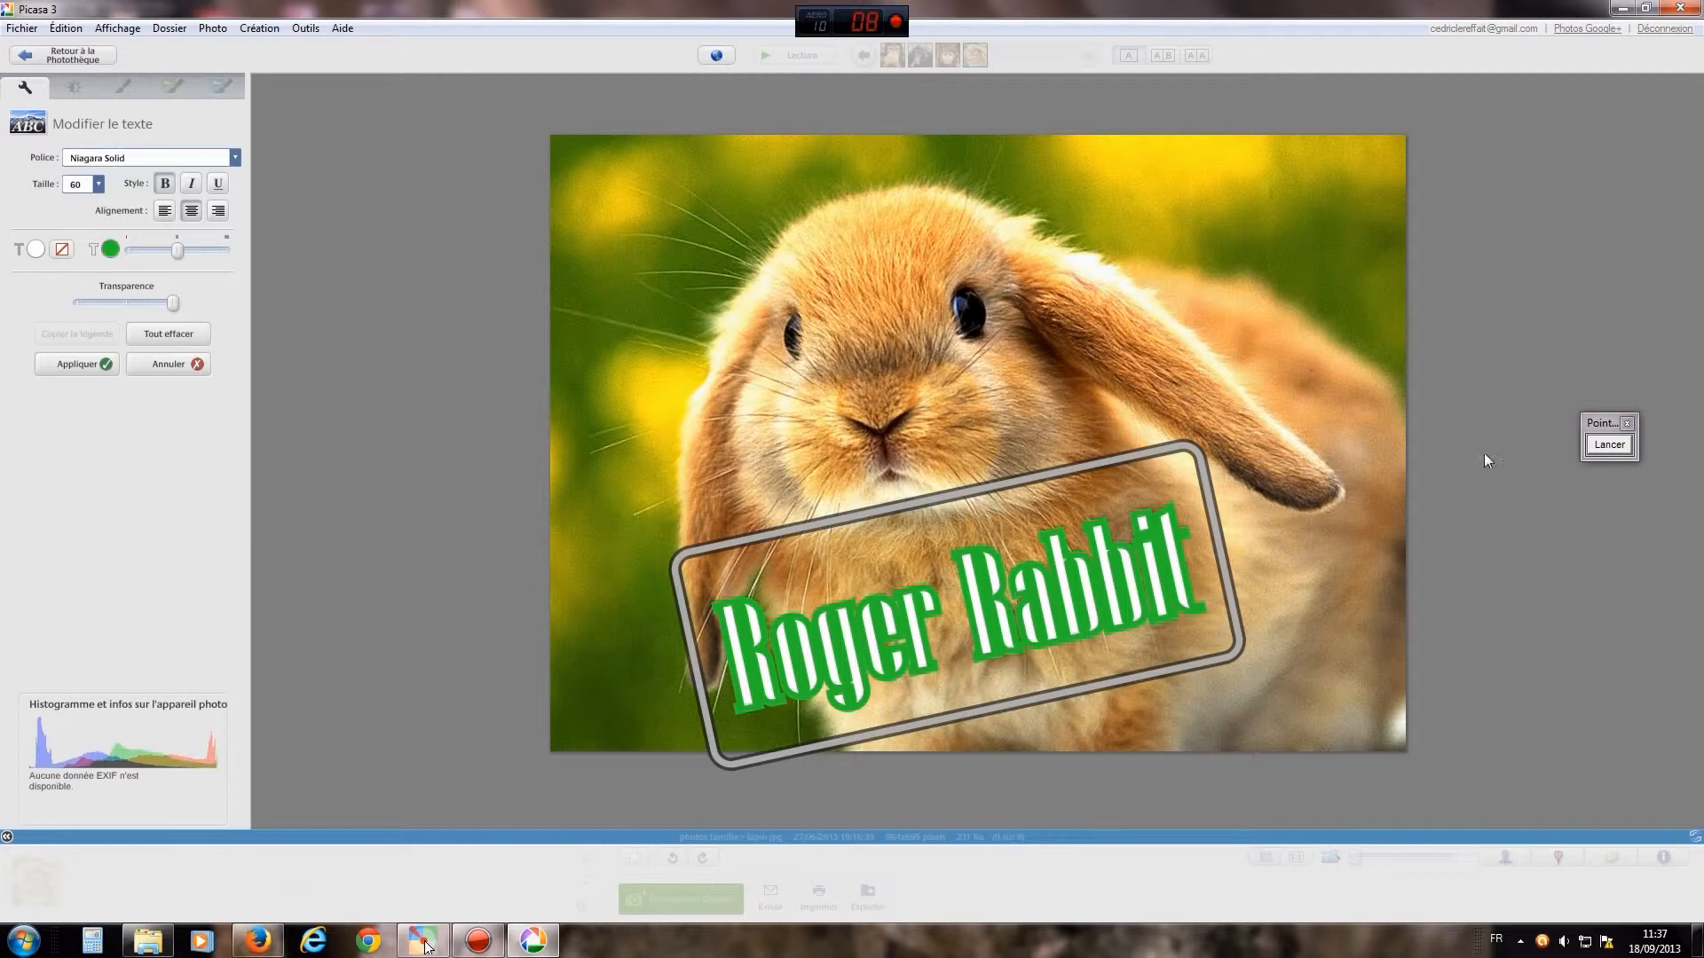
Step: Mark the whole group of text options with a red freehand curve in the screen annotation tool, and end the annotation
left_click(1610, 444)
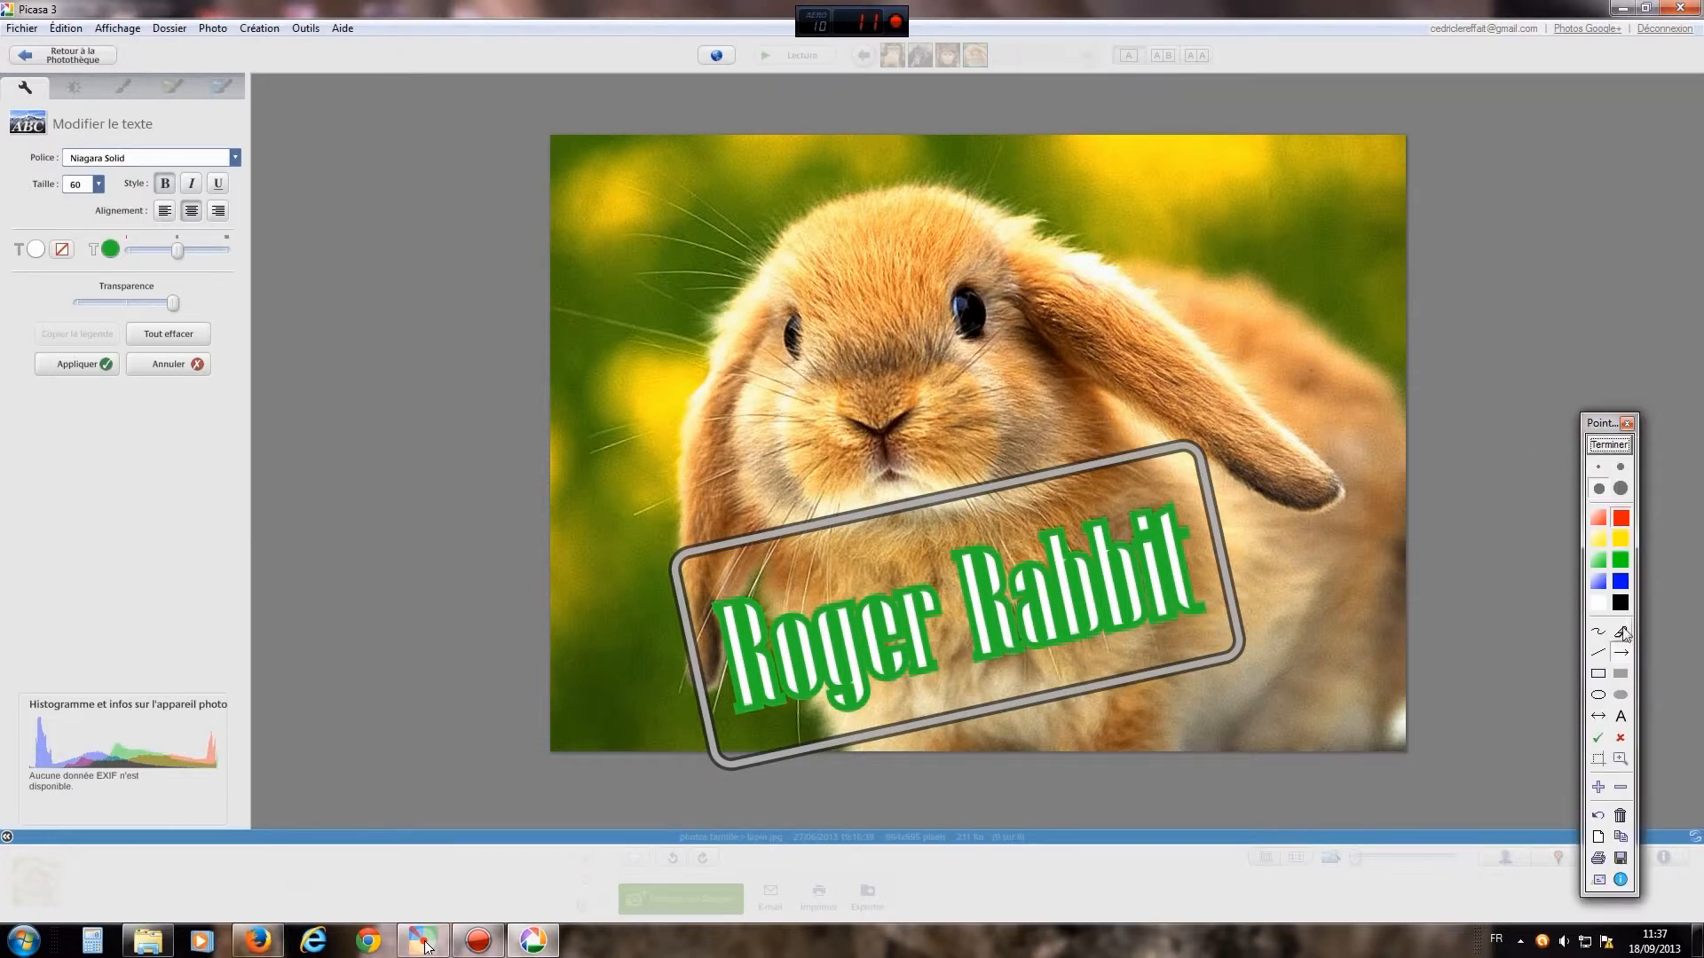
left_click_drag(224, 114, 276, 173)
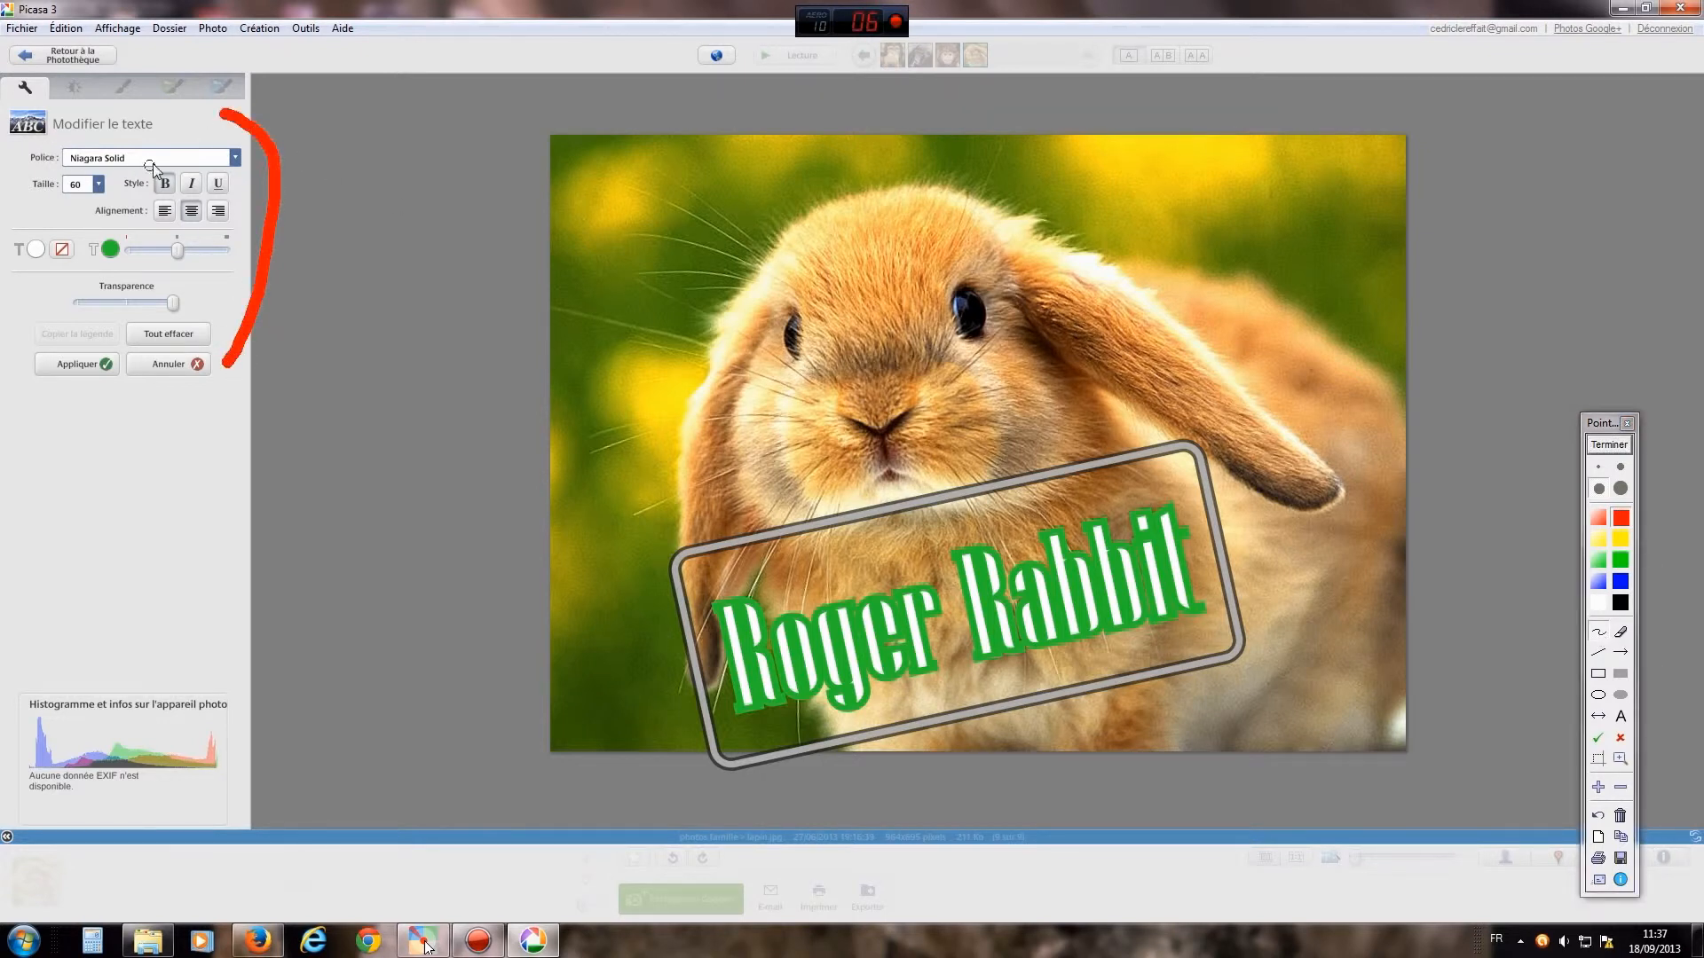
left_click(1608, 444)
Step: Draw red annotation arrows to the font, size, style and outline color options, and end the annotation
left_click(1609, 444)
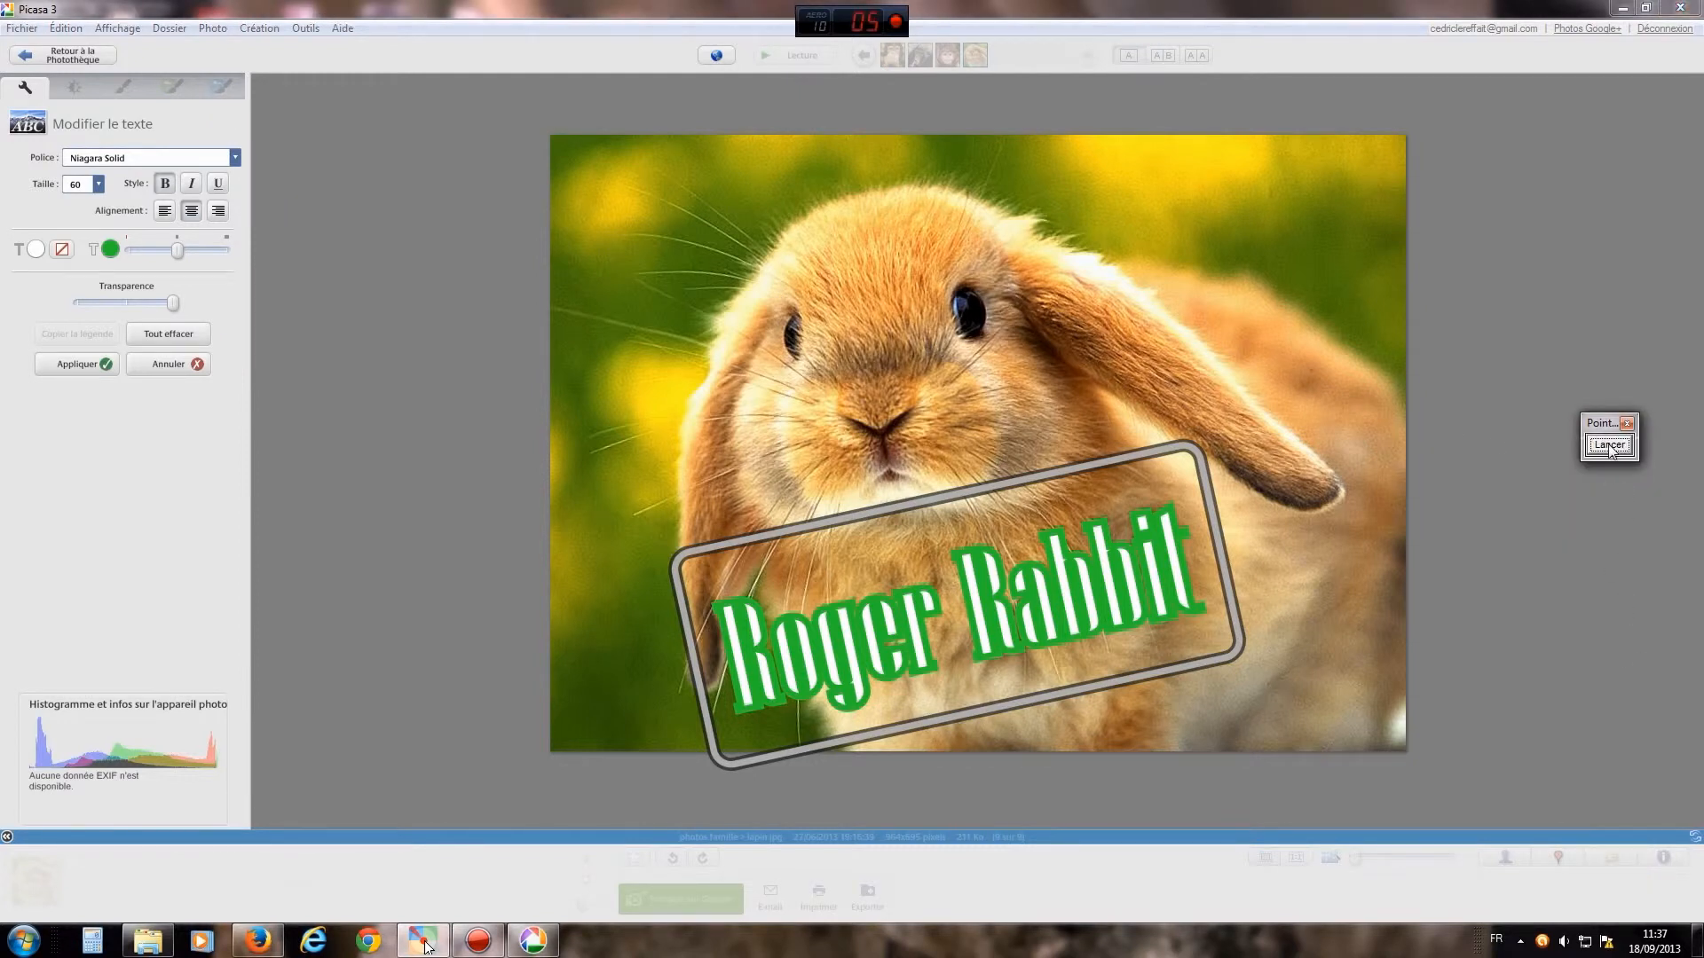
left_click(1622, 654)
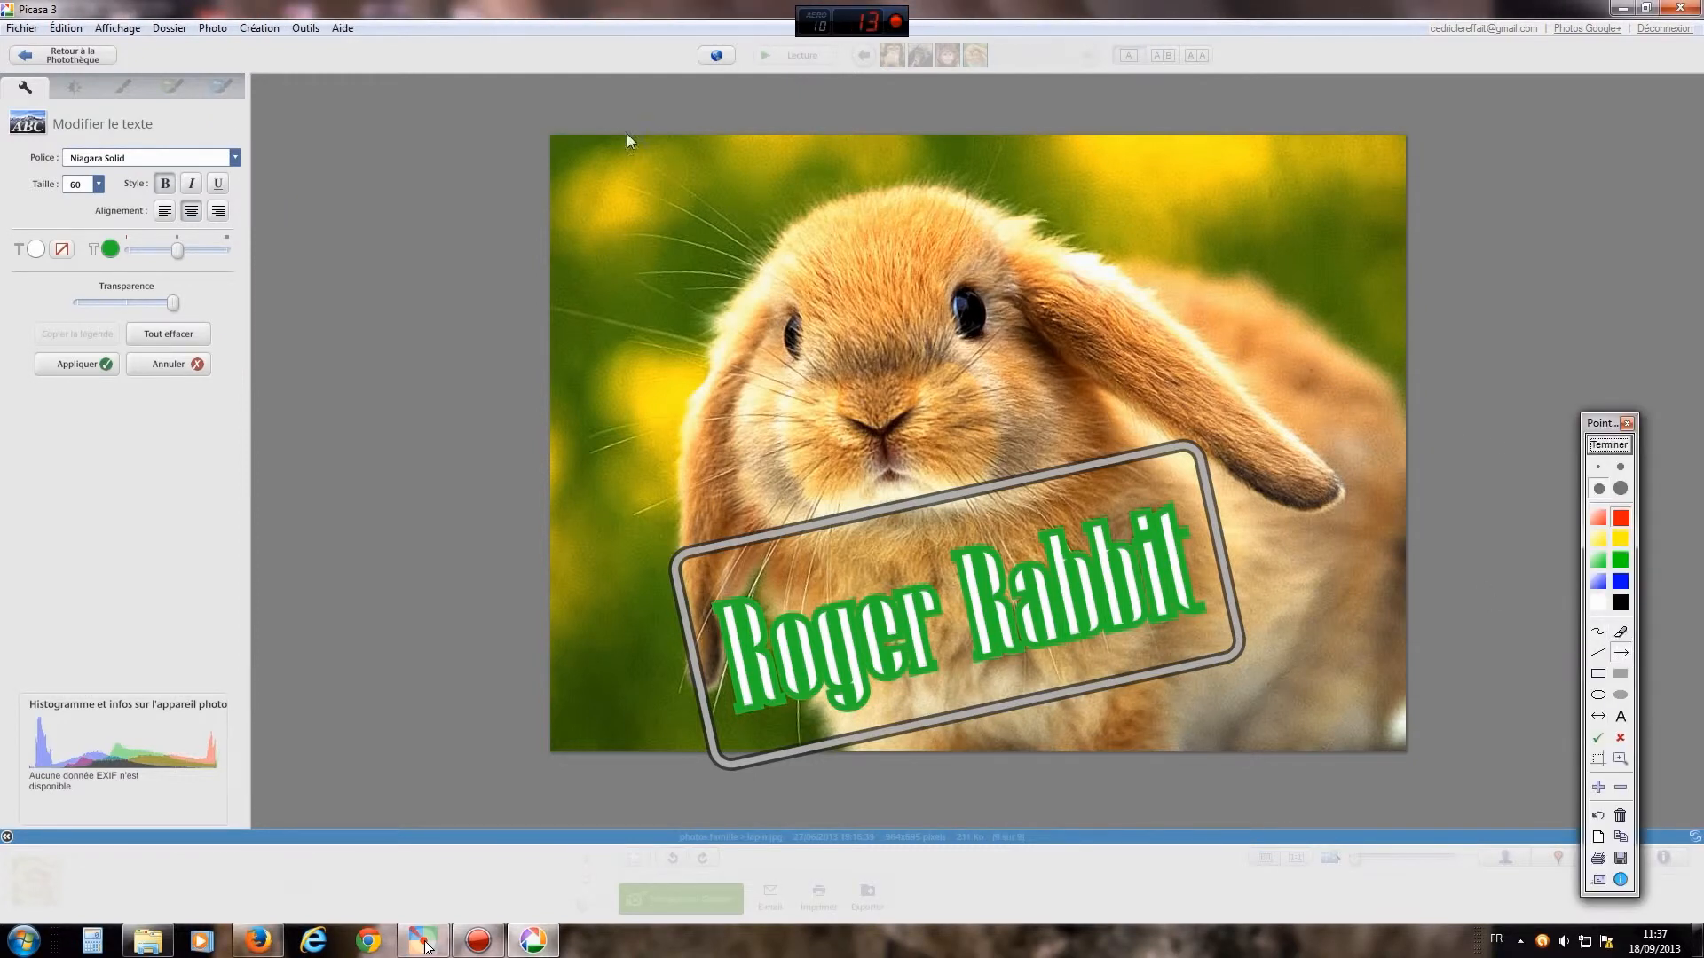
left_click_drag(246, 164, 358, 189)
left_click_drag(4, 239, 64, 199)
left_click_drag(238, 188, 317, 222)
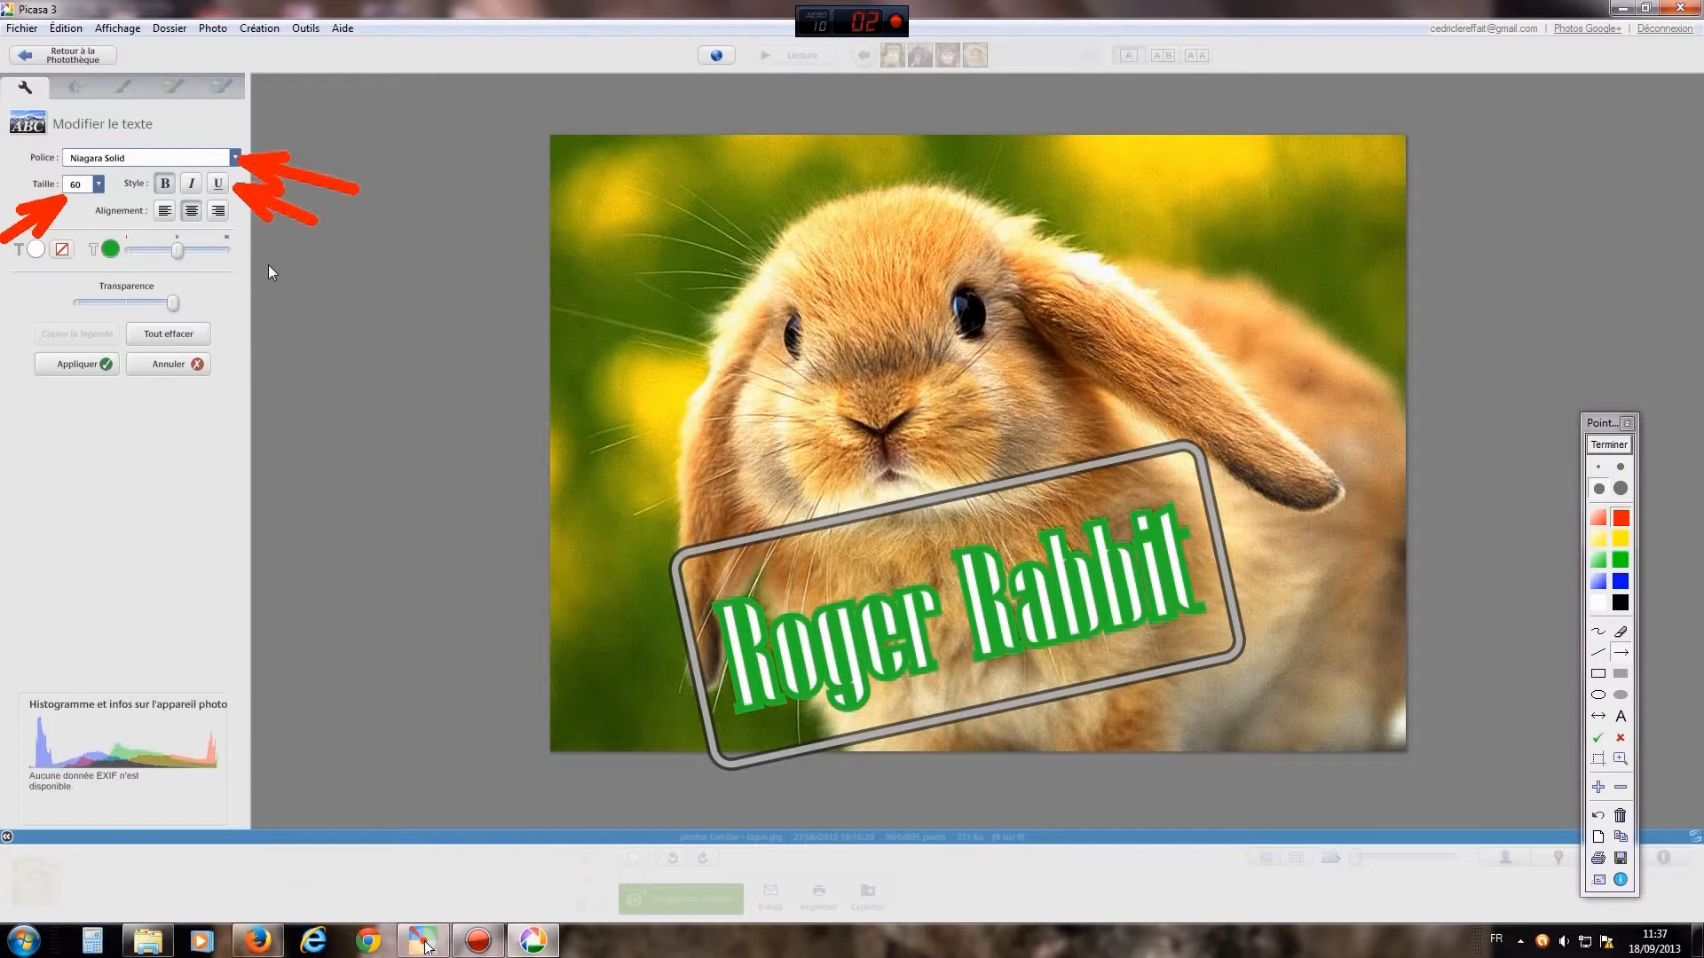
mouse_move(44, 295)
left_mouse_down()
mouse_move(40, 311)
mouse_move(89, 266)
left_mouse_up()
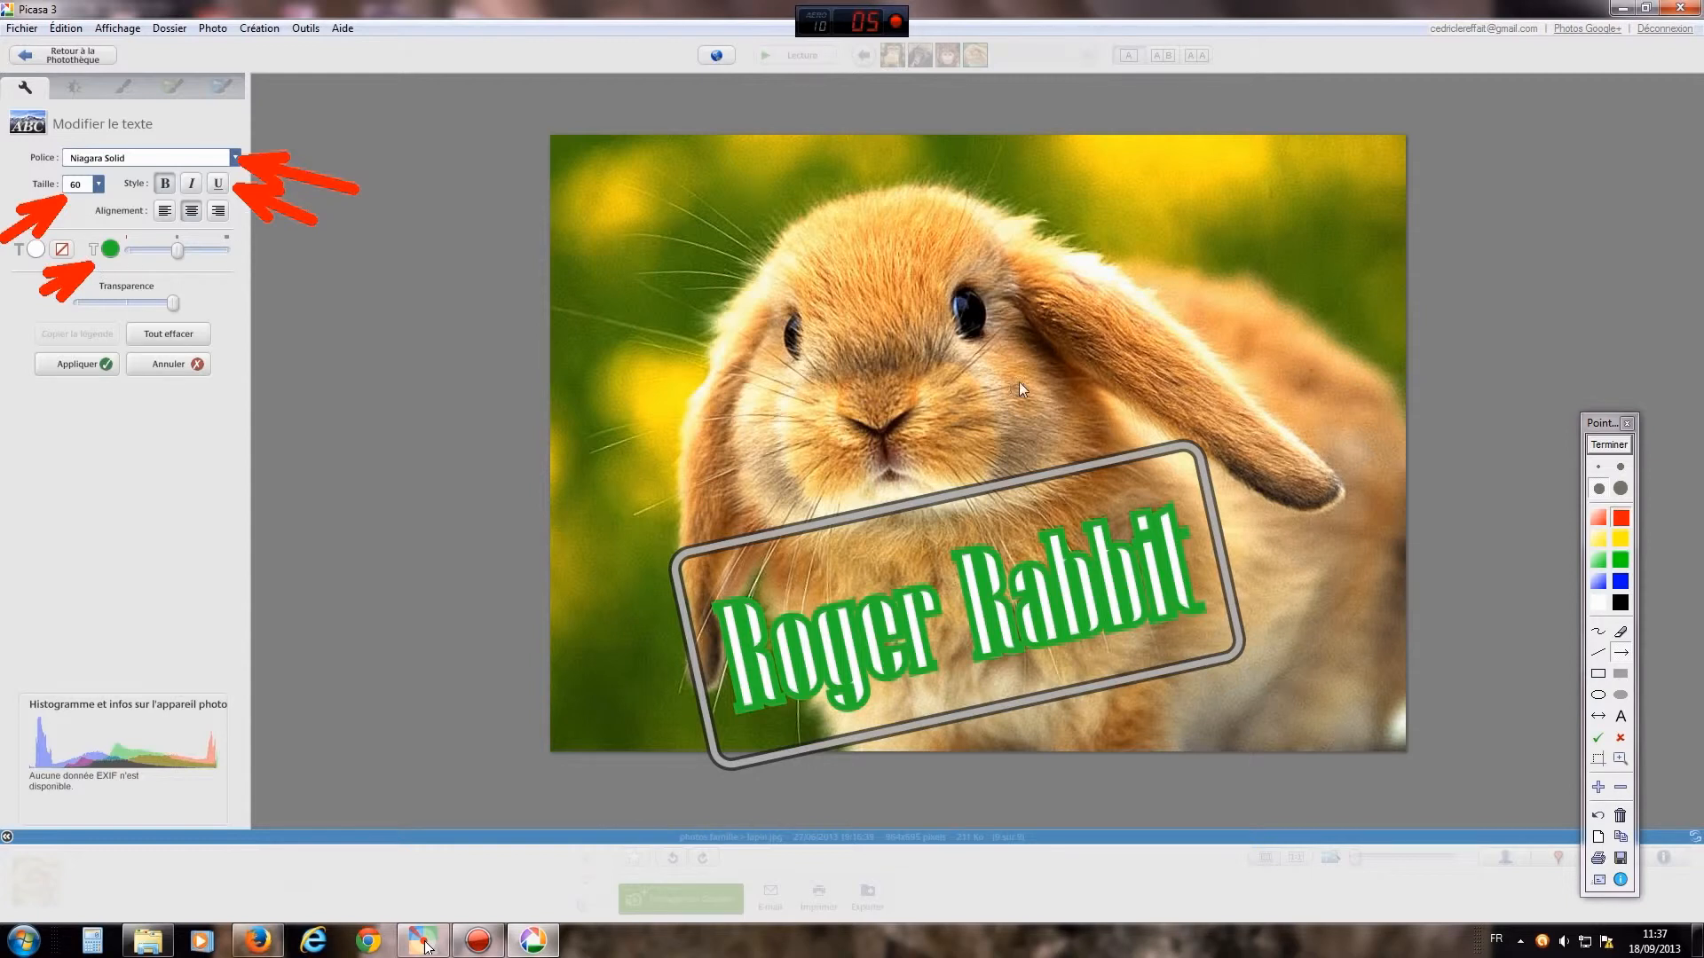
left_click(1608, 444)
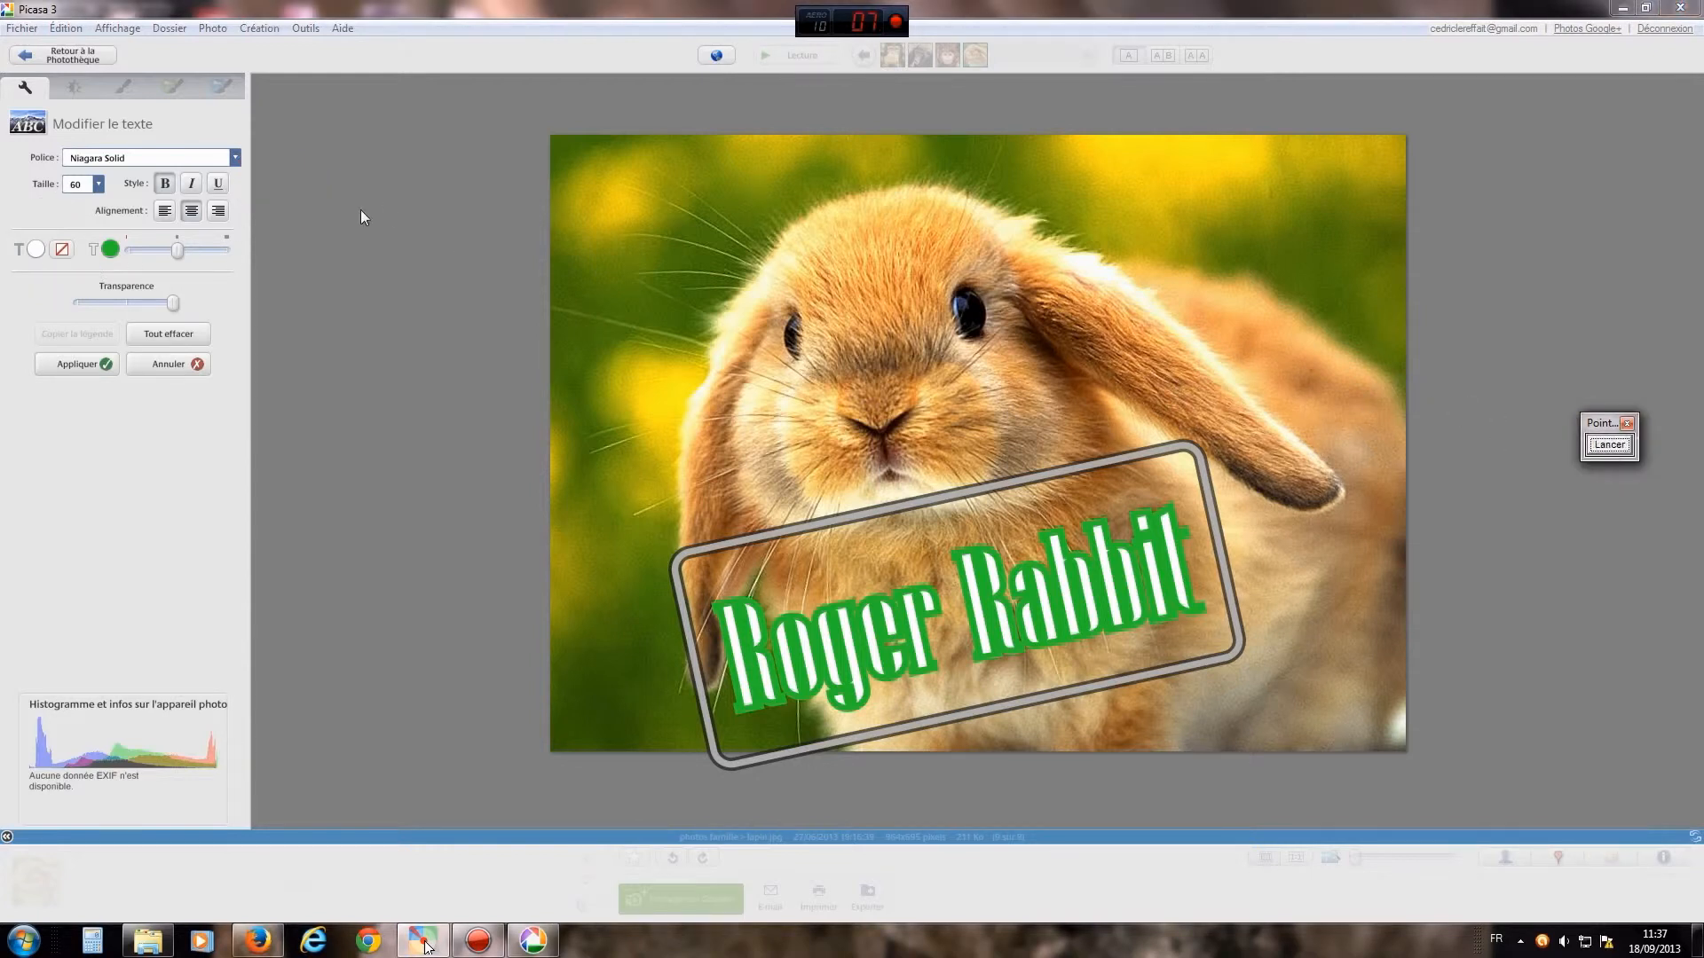
Step: Change the font of the "Roger Rabbit" text to Tahoma and set its size to 36
left_click(235, 158)
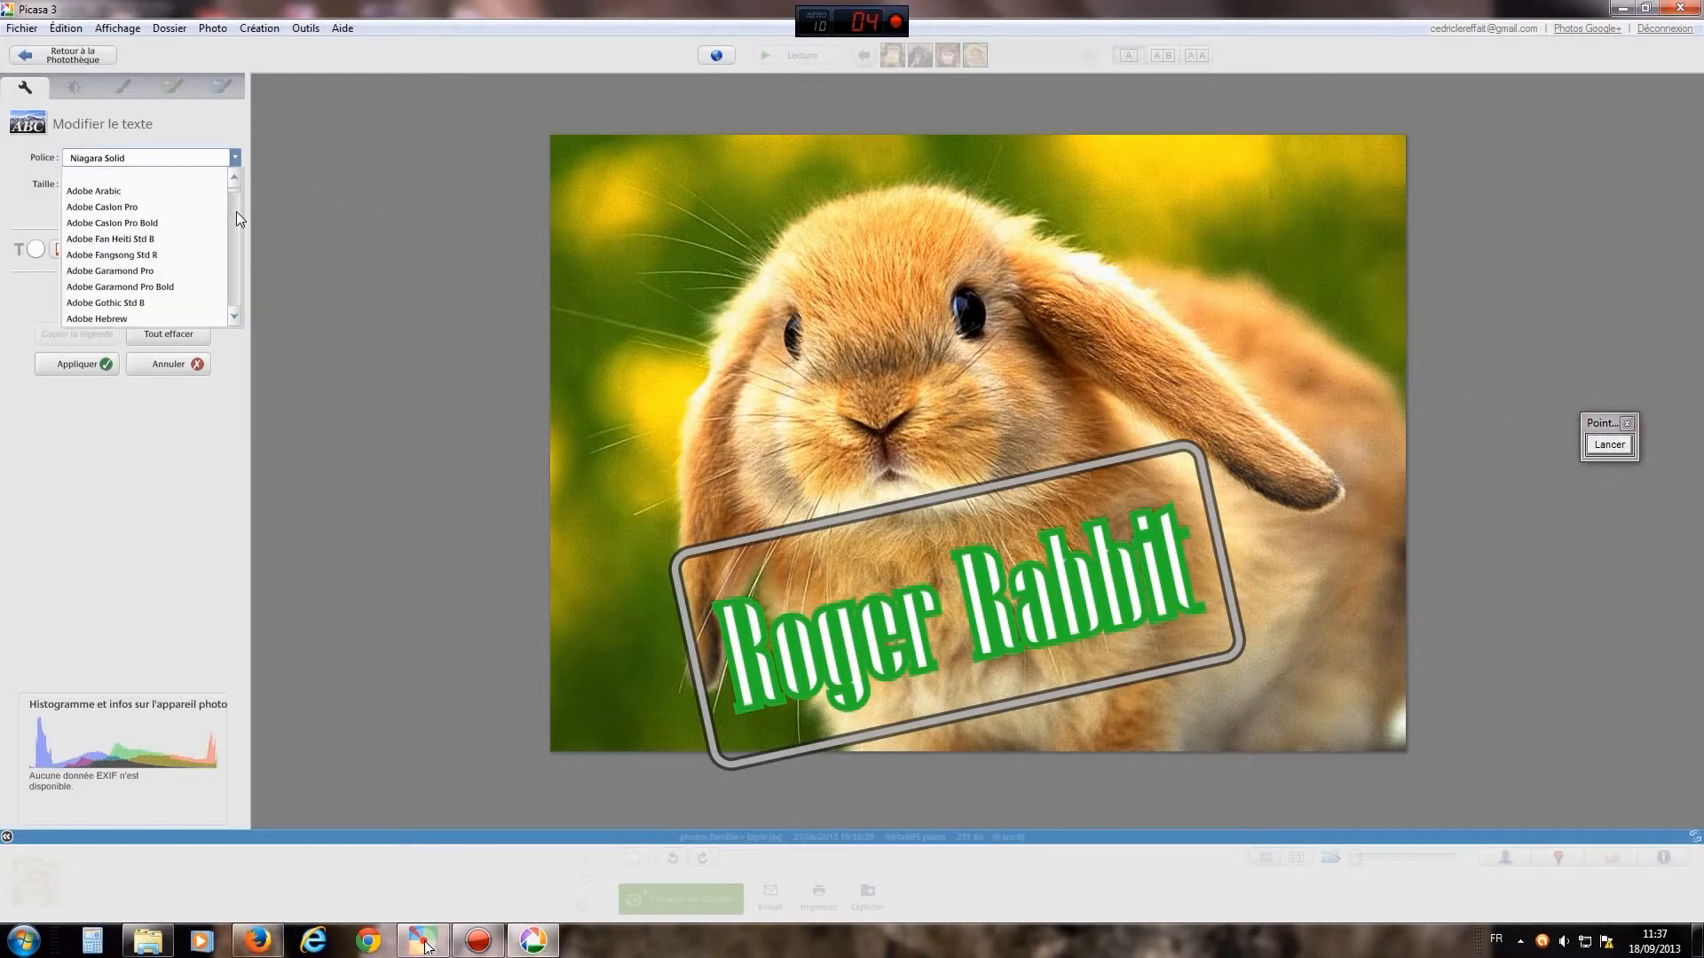
left_click_drag(233, 192, 231, 297)
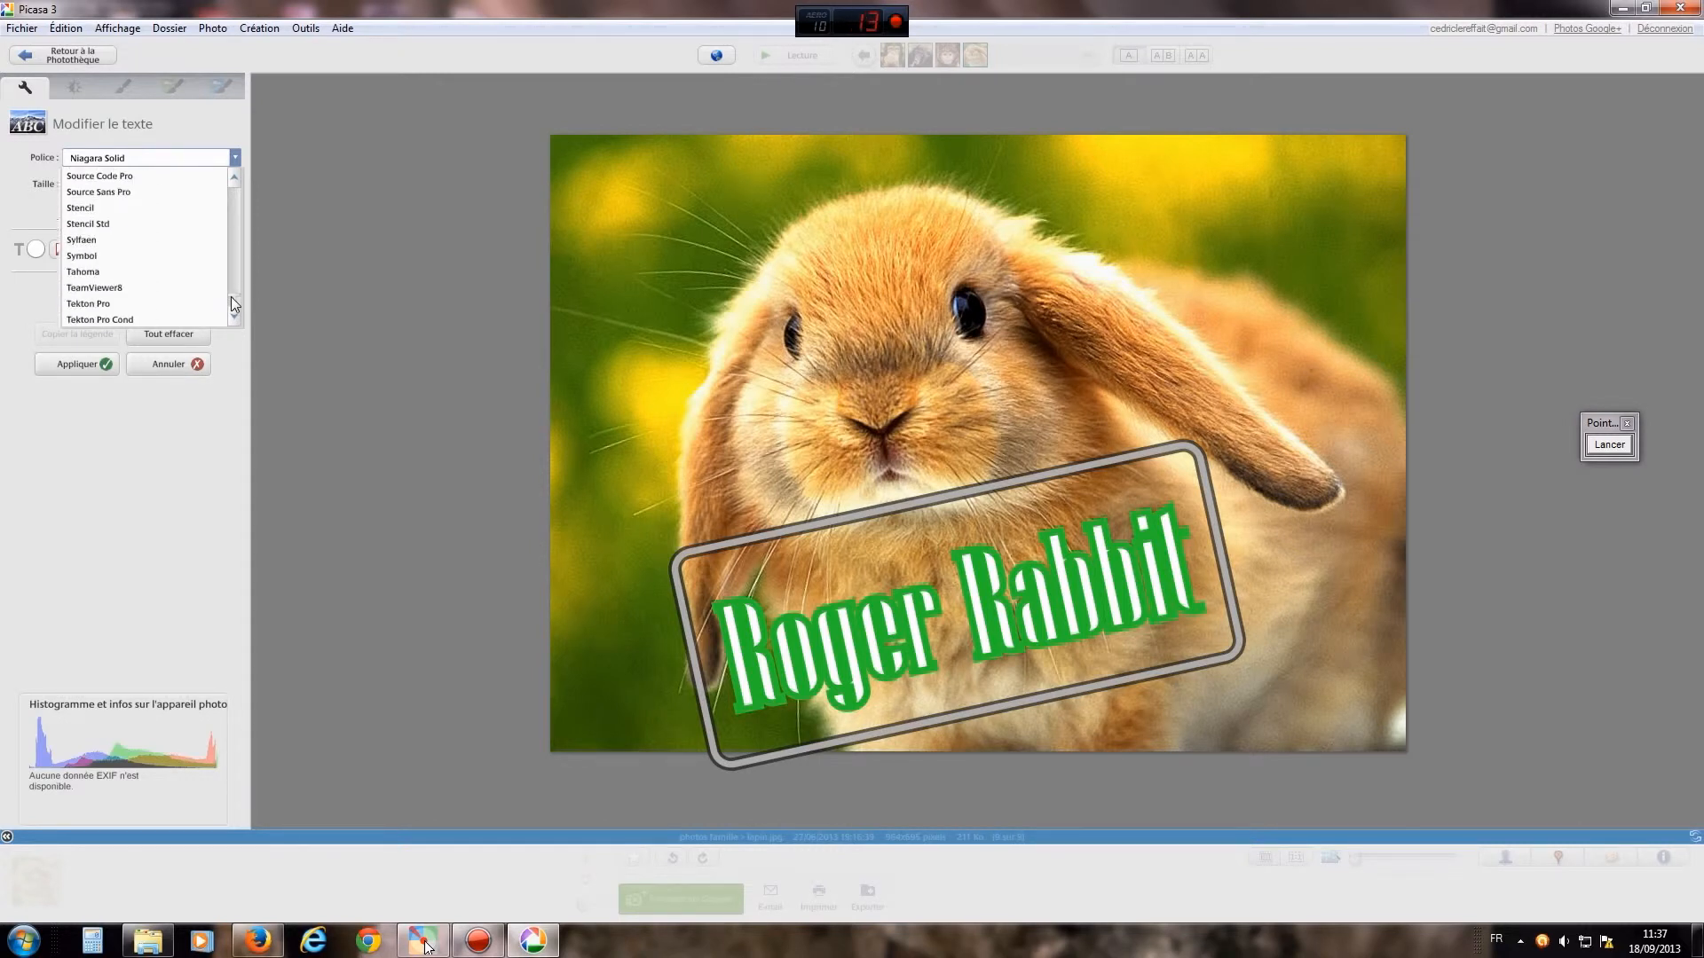
left_click(98, 268)
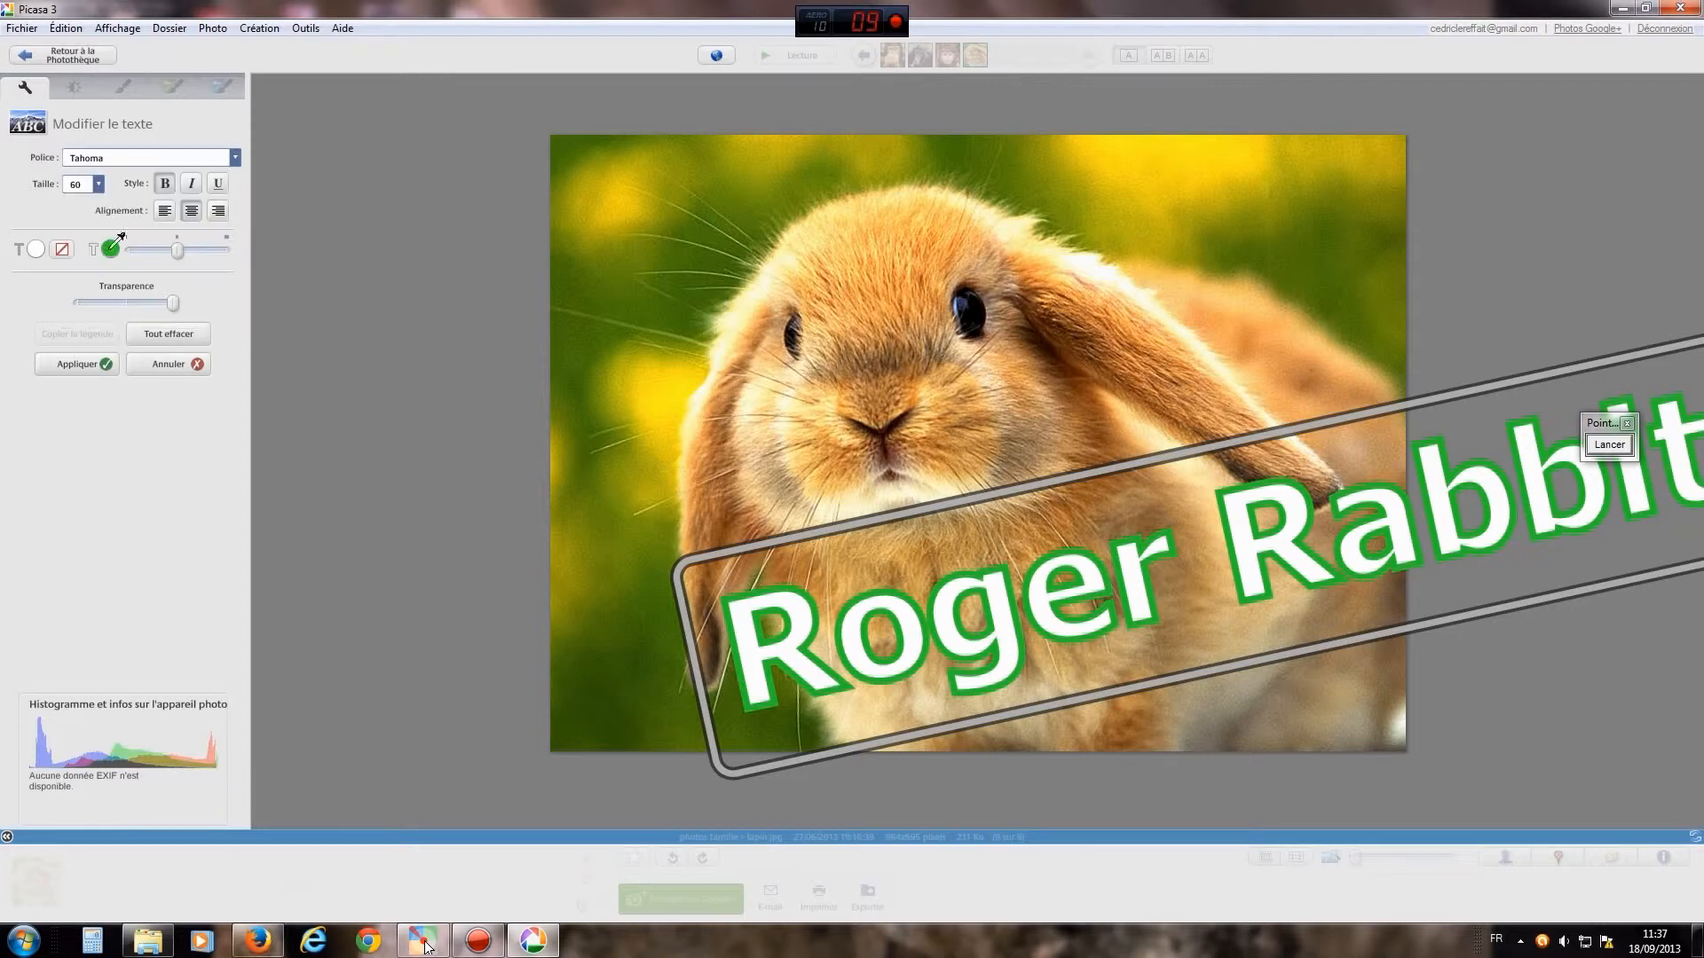
left_click(98, 184)
left_click(76, 328)
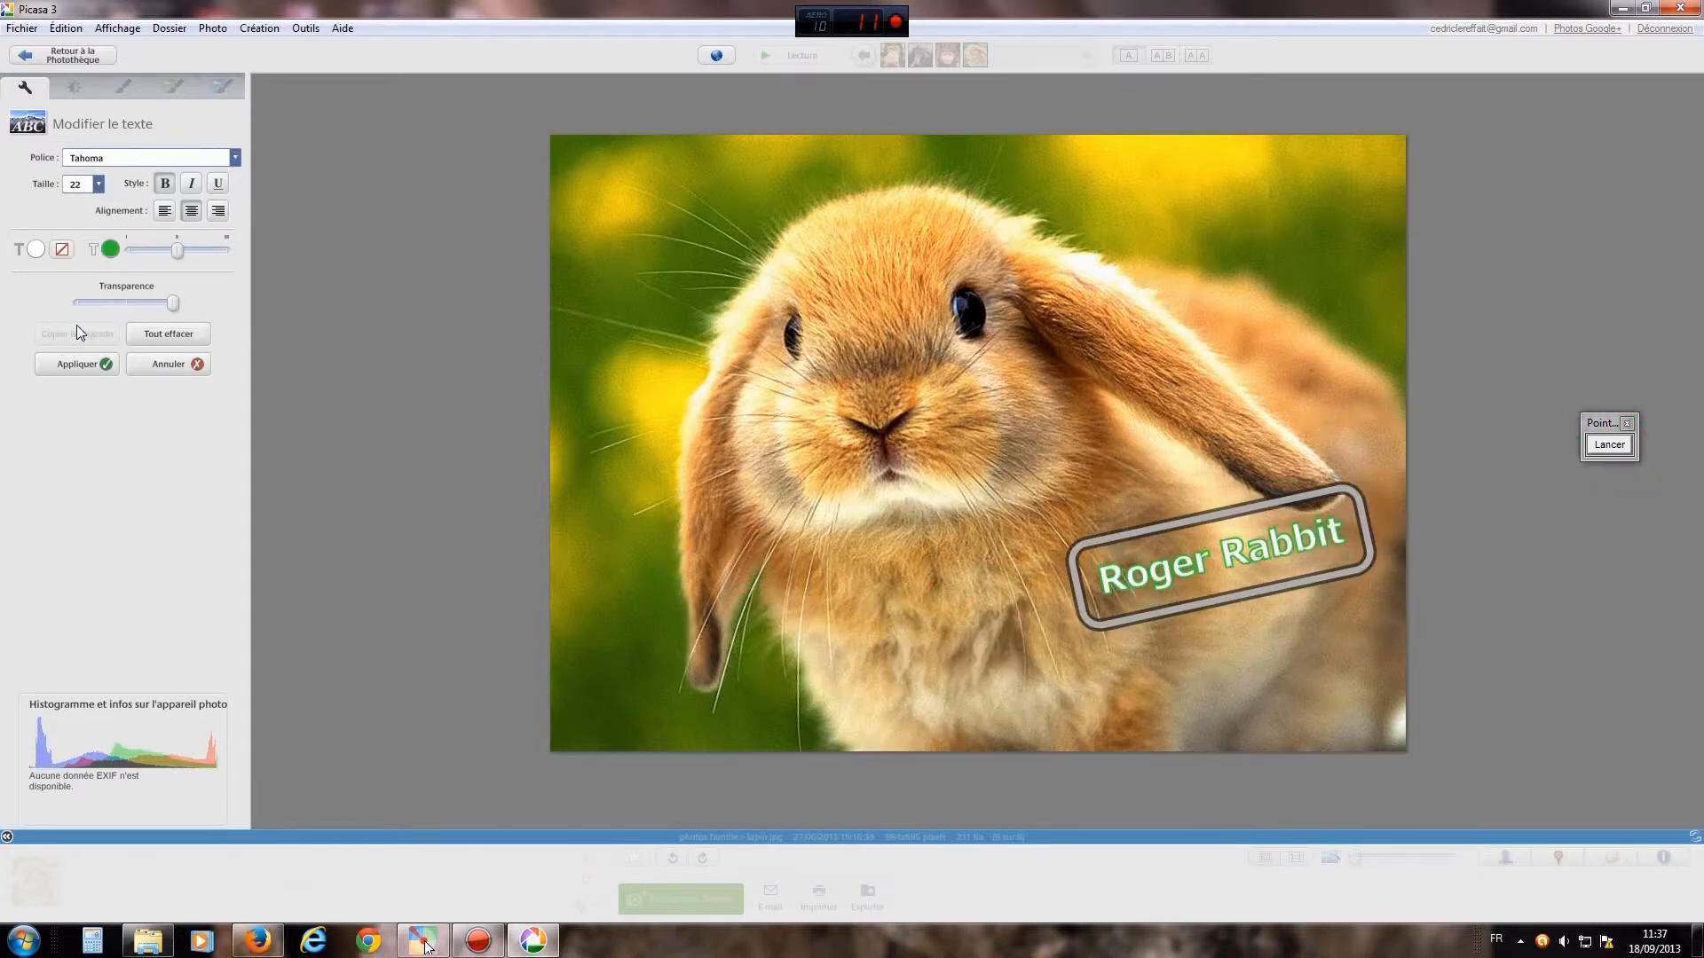
left_click(98, 184)
left_click_drag(102, 253, 96, 289)
left_click(76, 289)
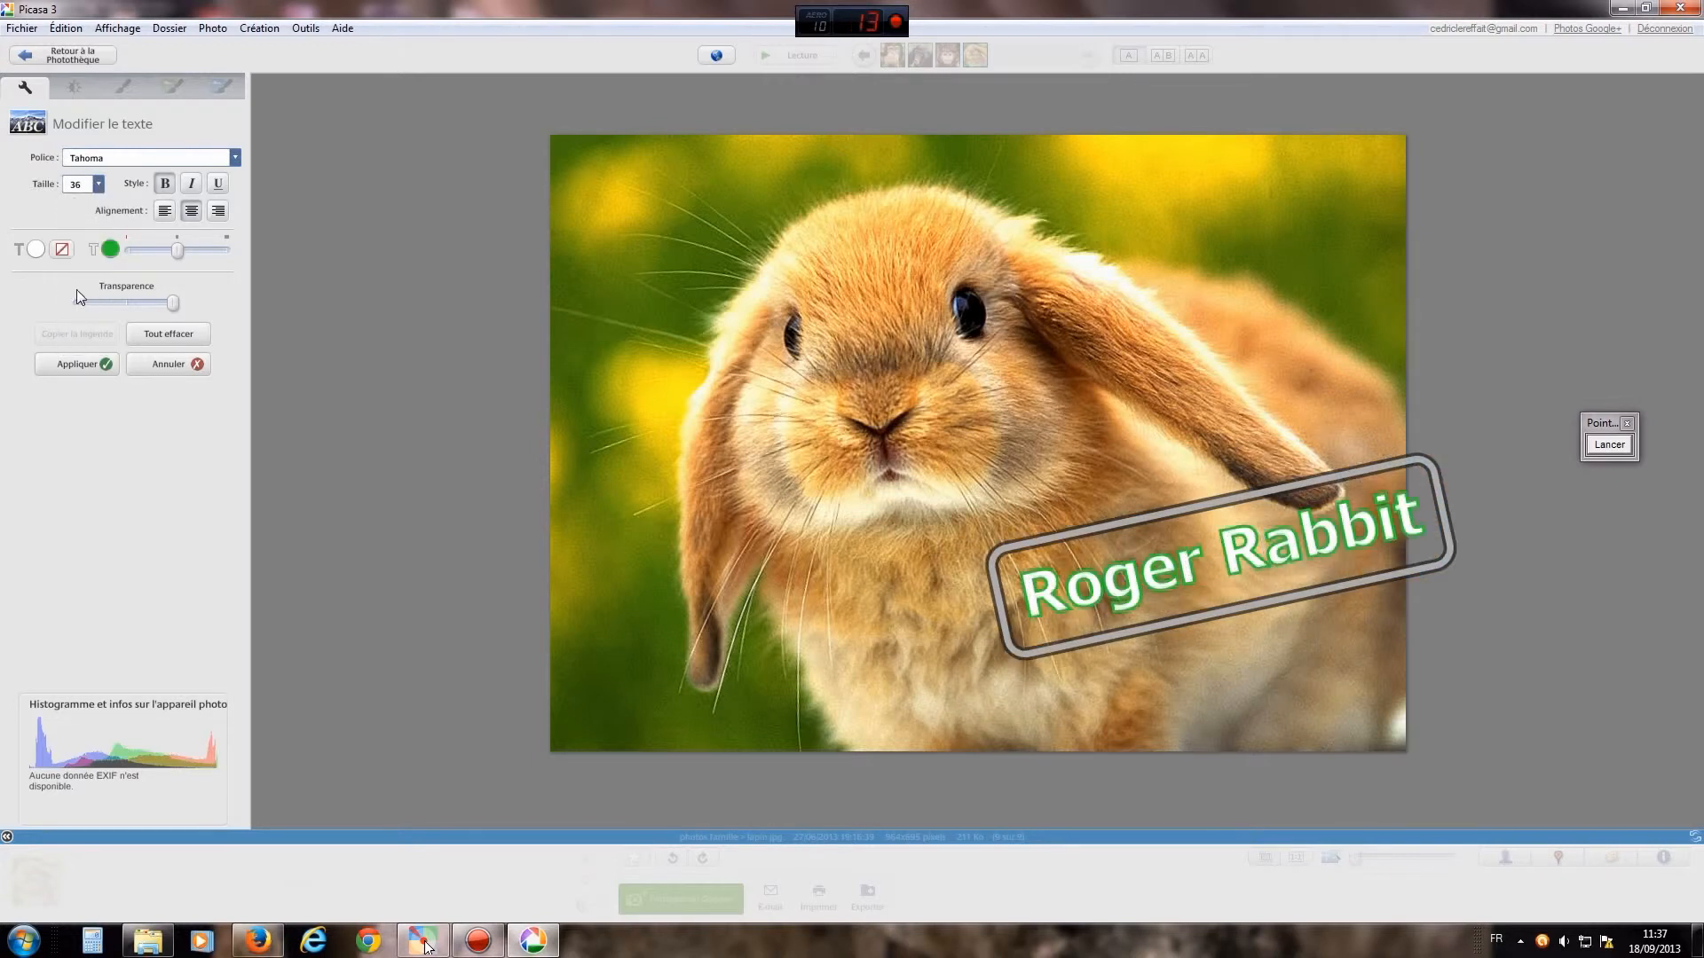
Step: Try out the bold, underline and left alignment options on the text, leaving it bold, italic, centered and without underline
left_click(164, 183)
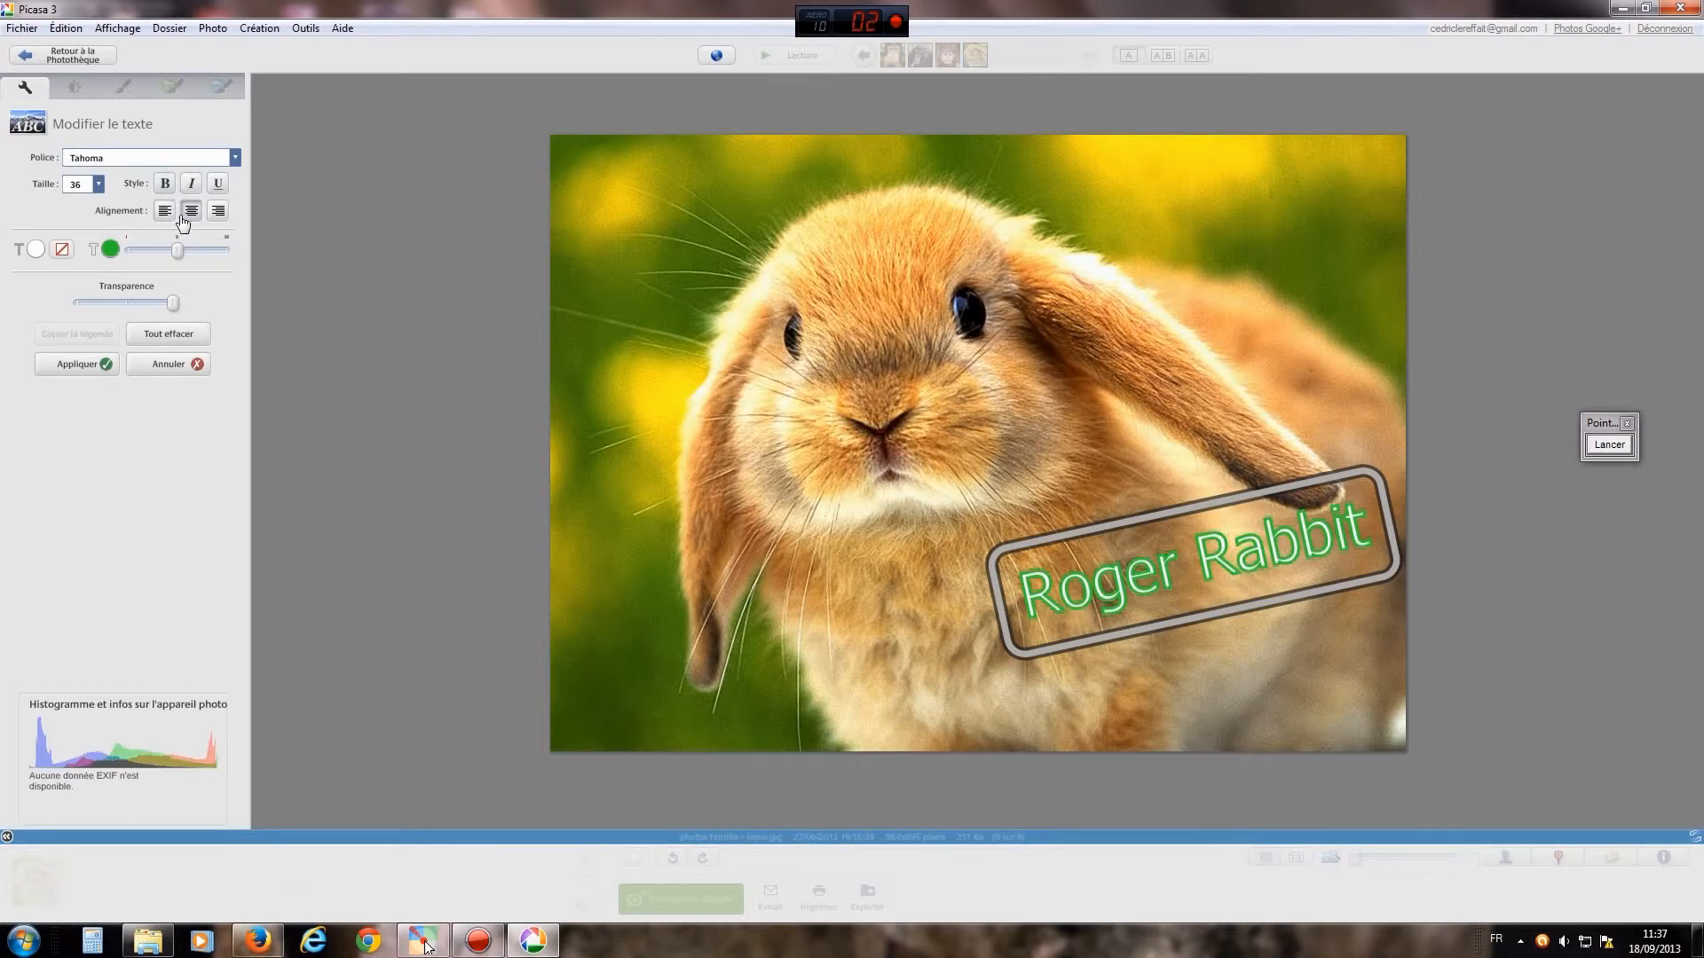
left_click(167, 186)
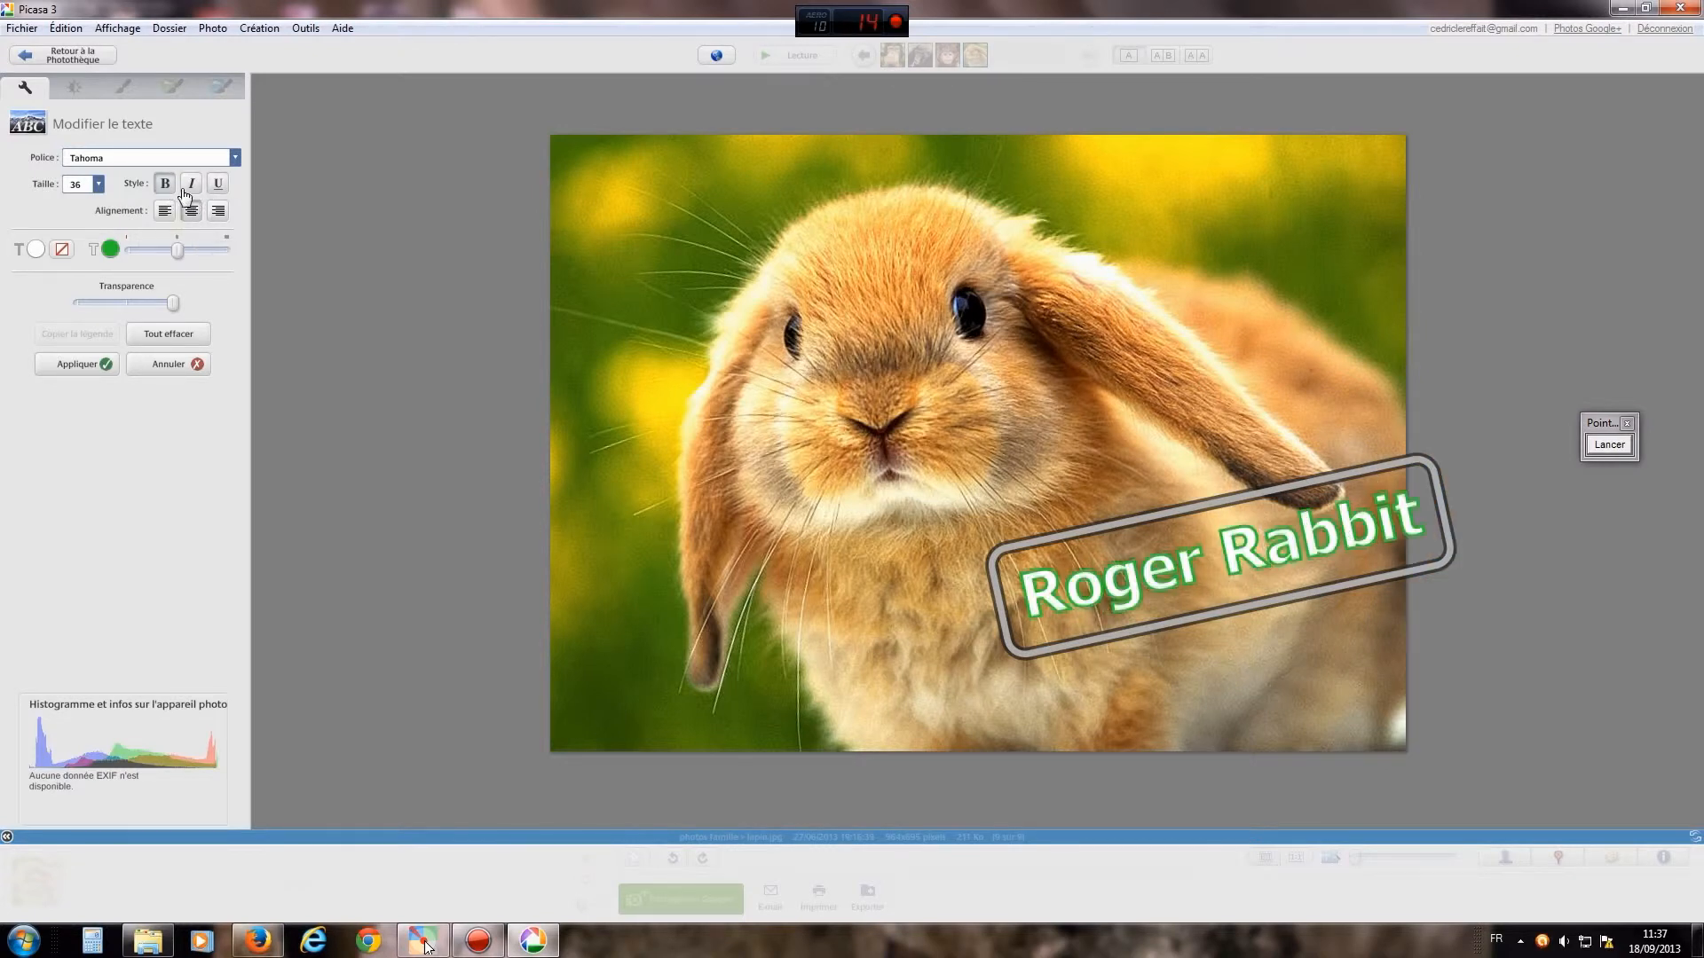
left_click(193, 185)
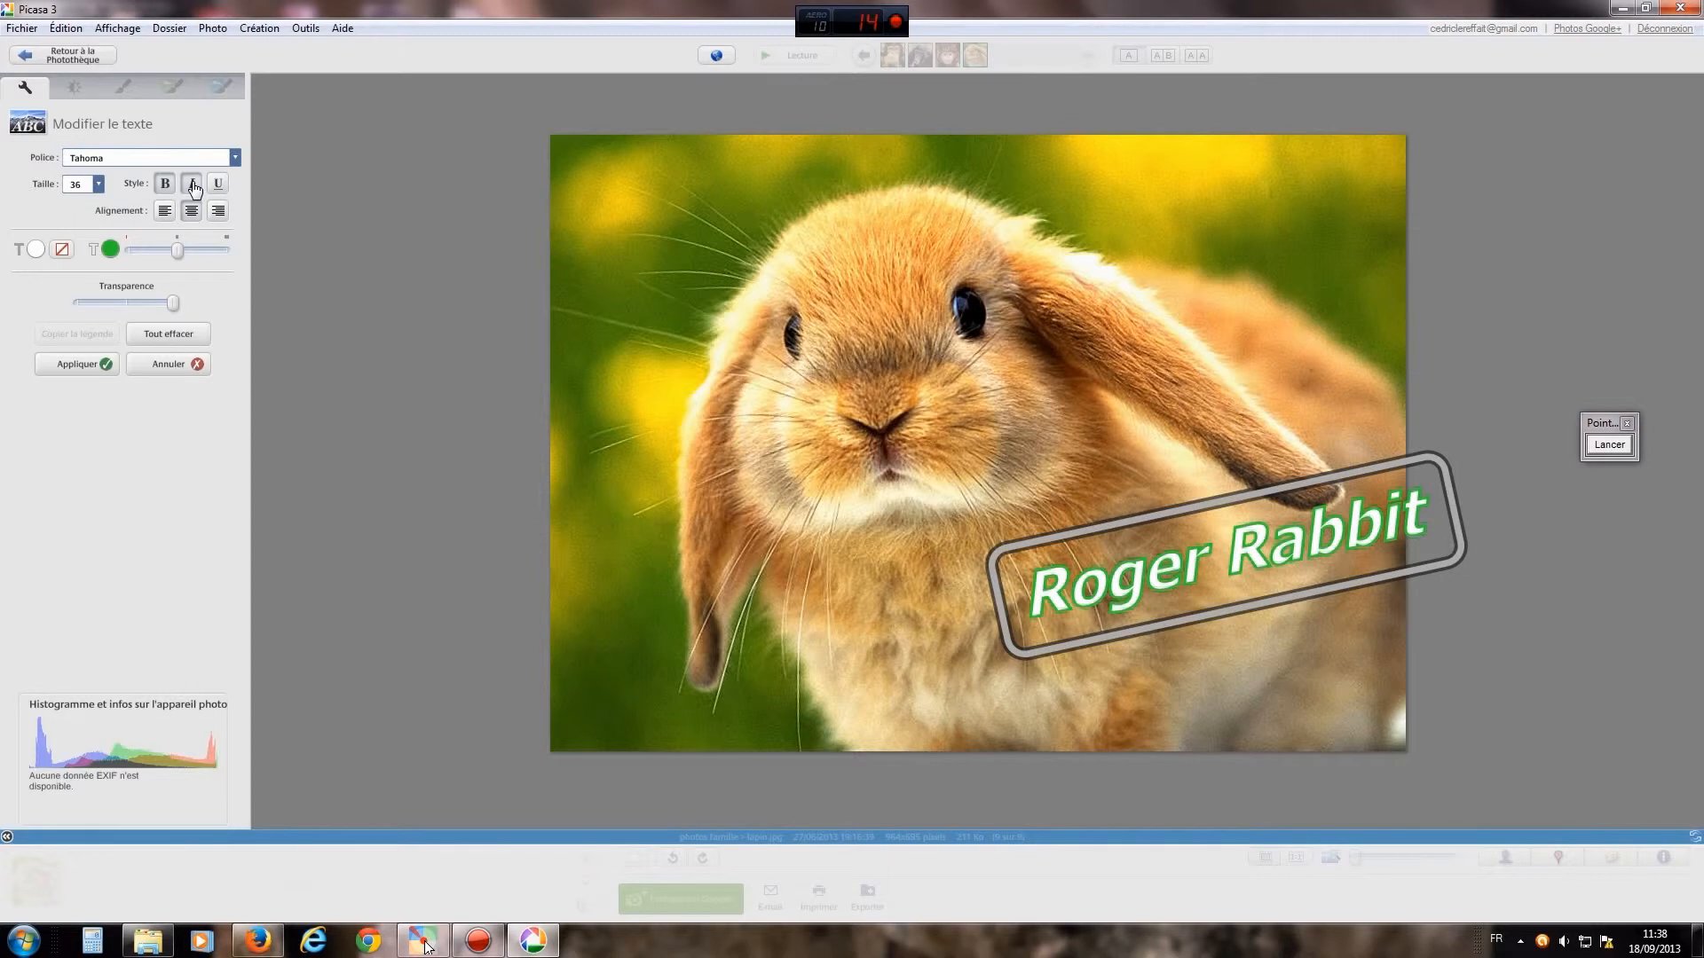
left_click(218, 185)
left_click(220, 186)
left_click(164, 213)
left_click(195, 213)
Step: Set the fill color of the "Roger Rabbit" text to dark orange
left_click(37, 248)
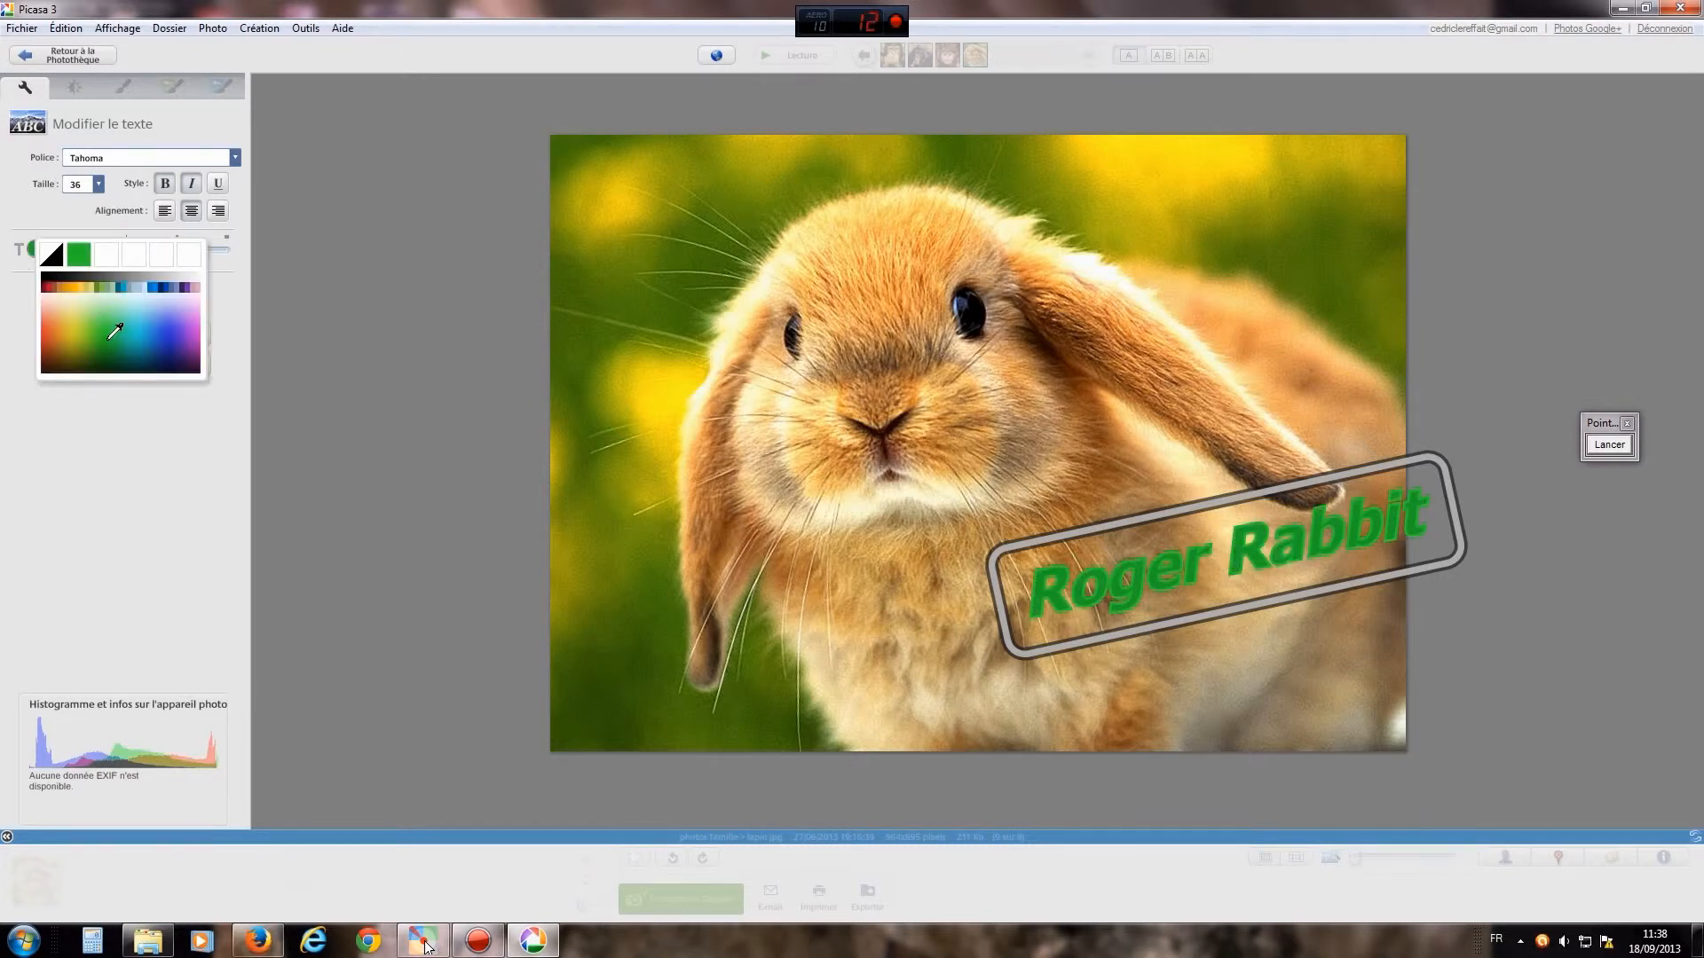
left_click(64, 318)
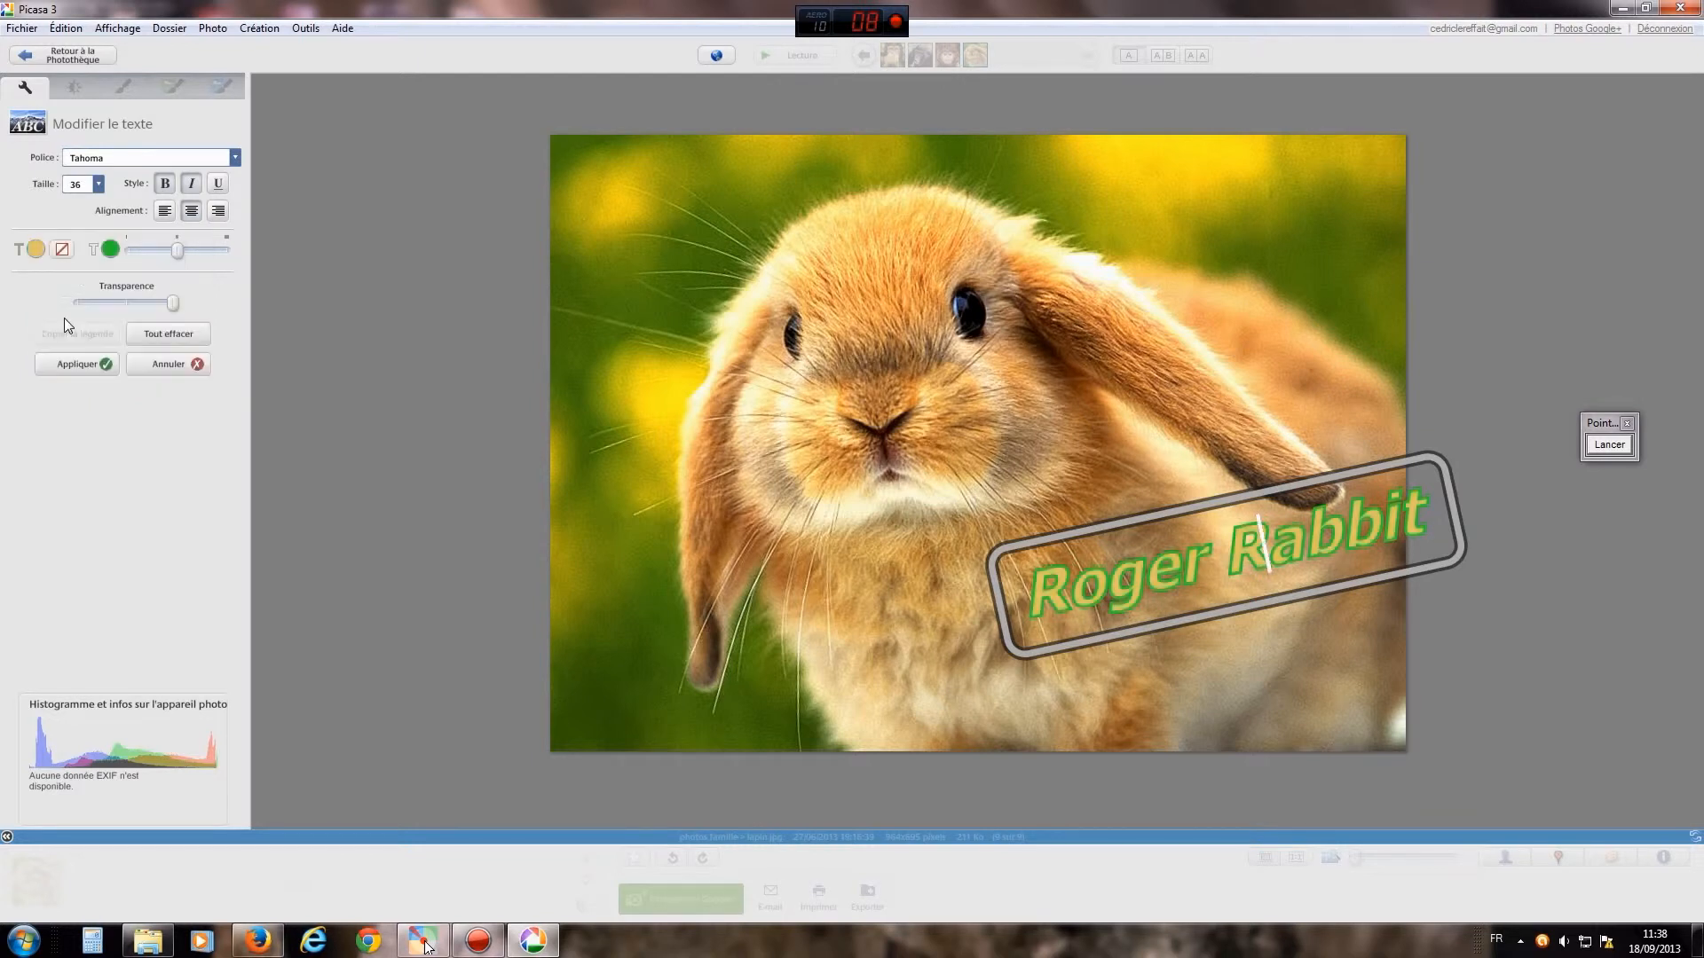
left_click(35, 248)
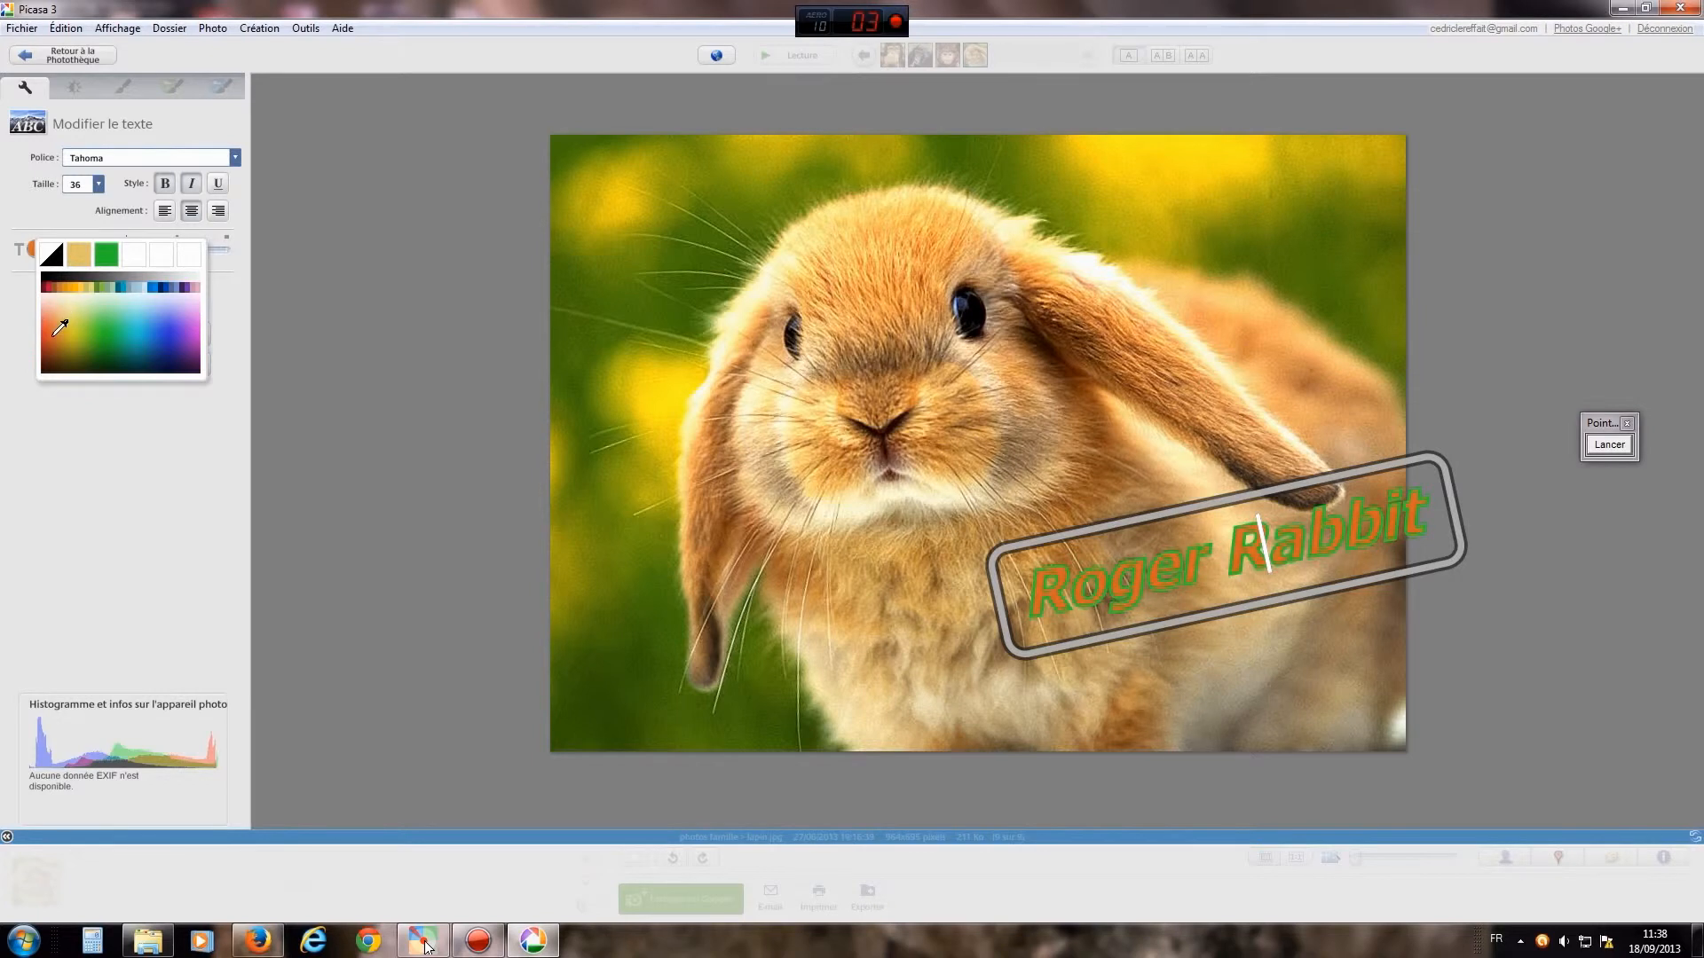
left_click(55, 334)
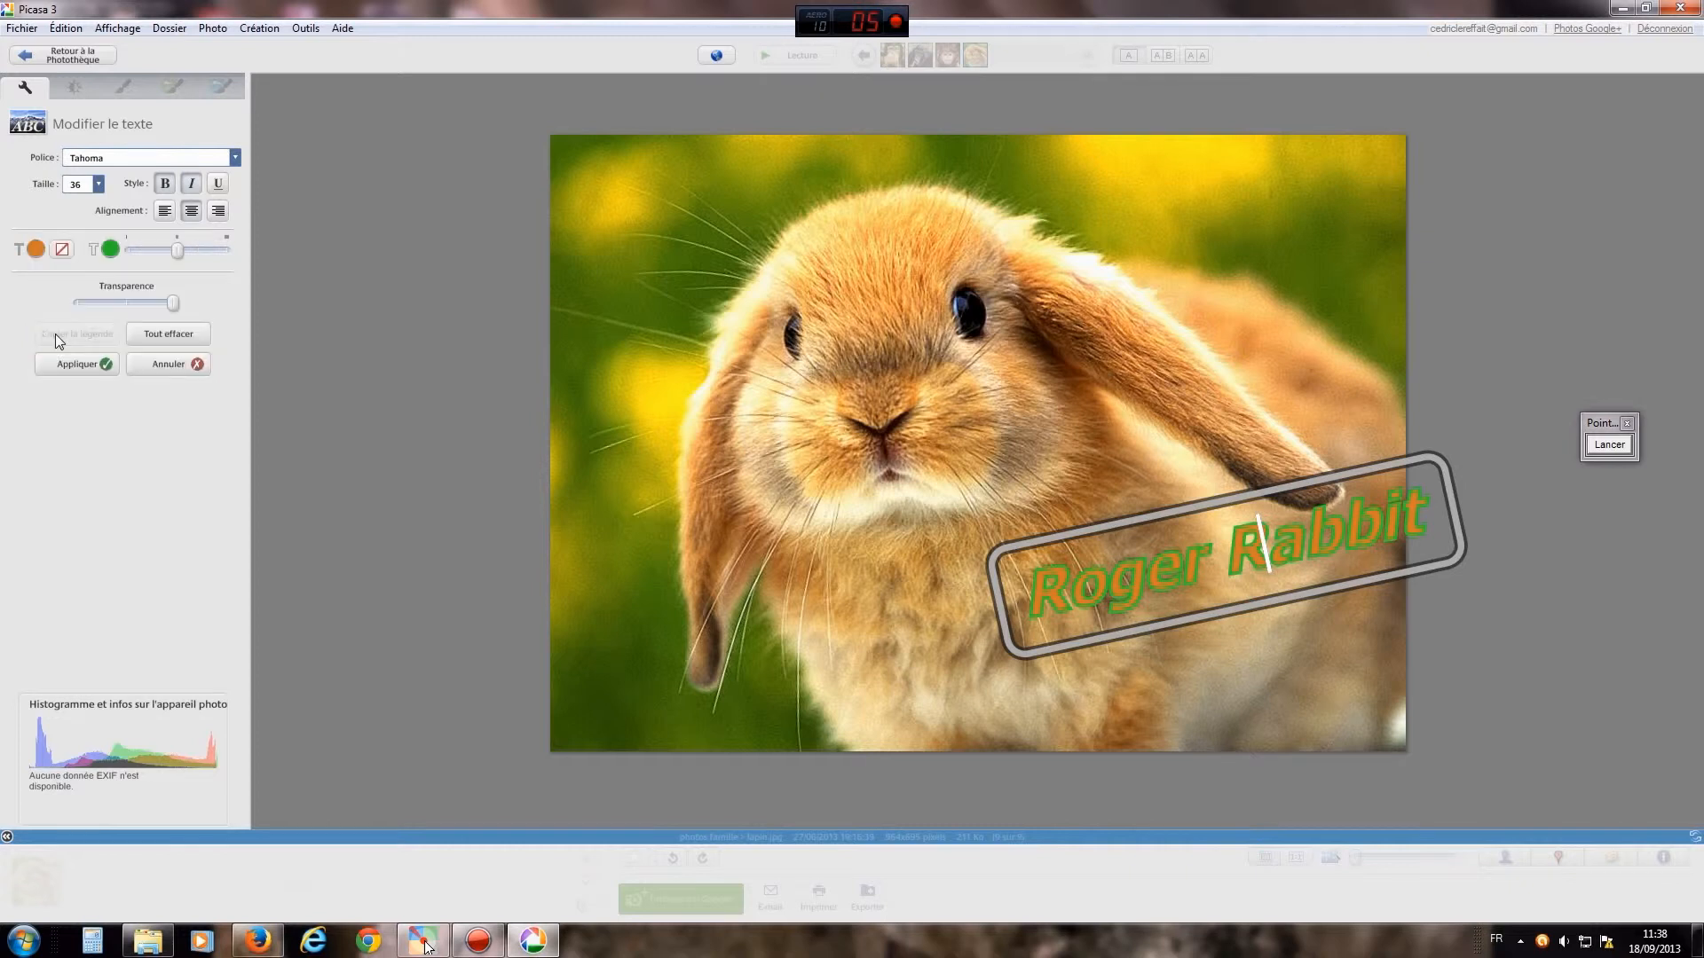
Step: Give the text a very dark green outline and reduce the outline's thickness slightly
left_click(111, 248)
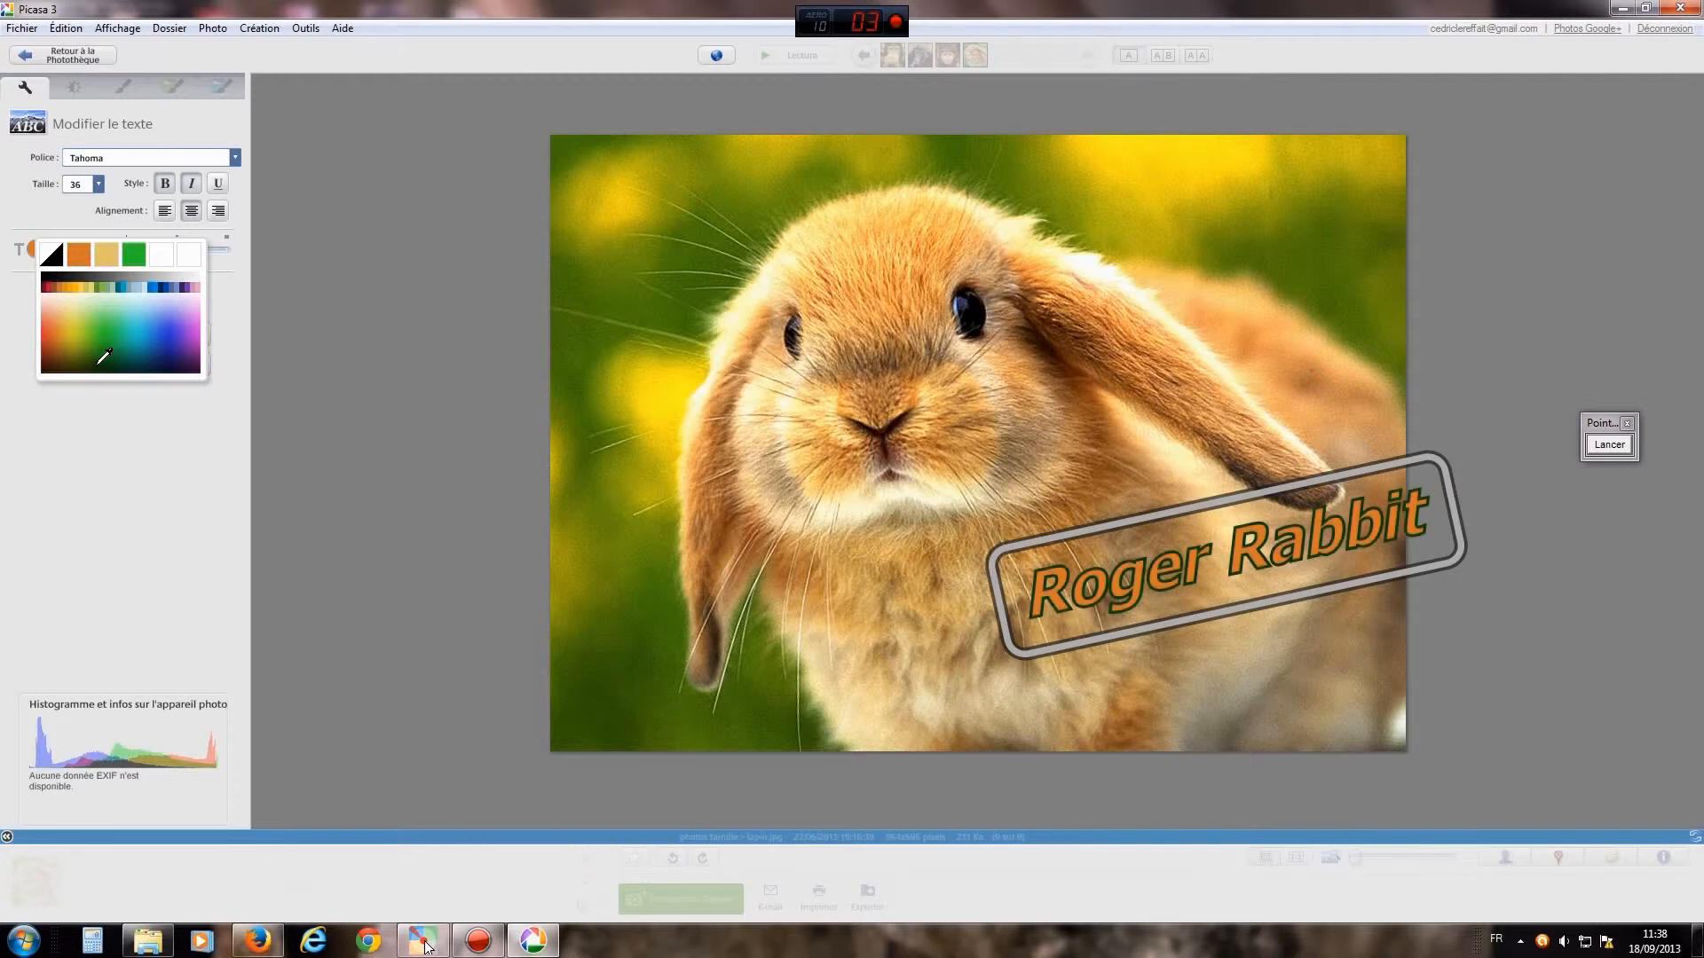
left_click(100, 364)
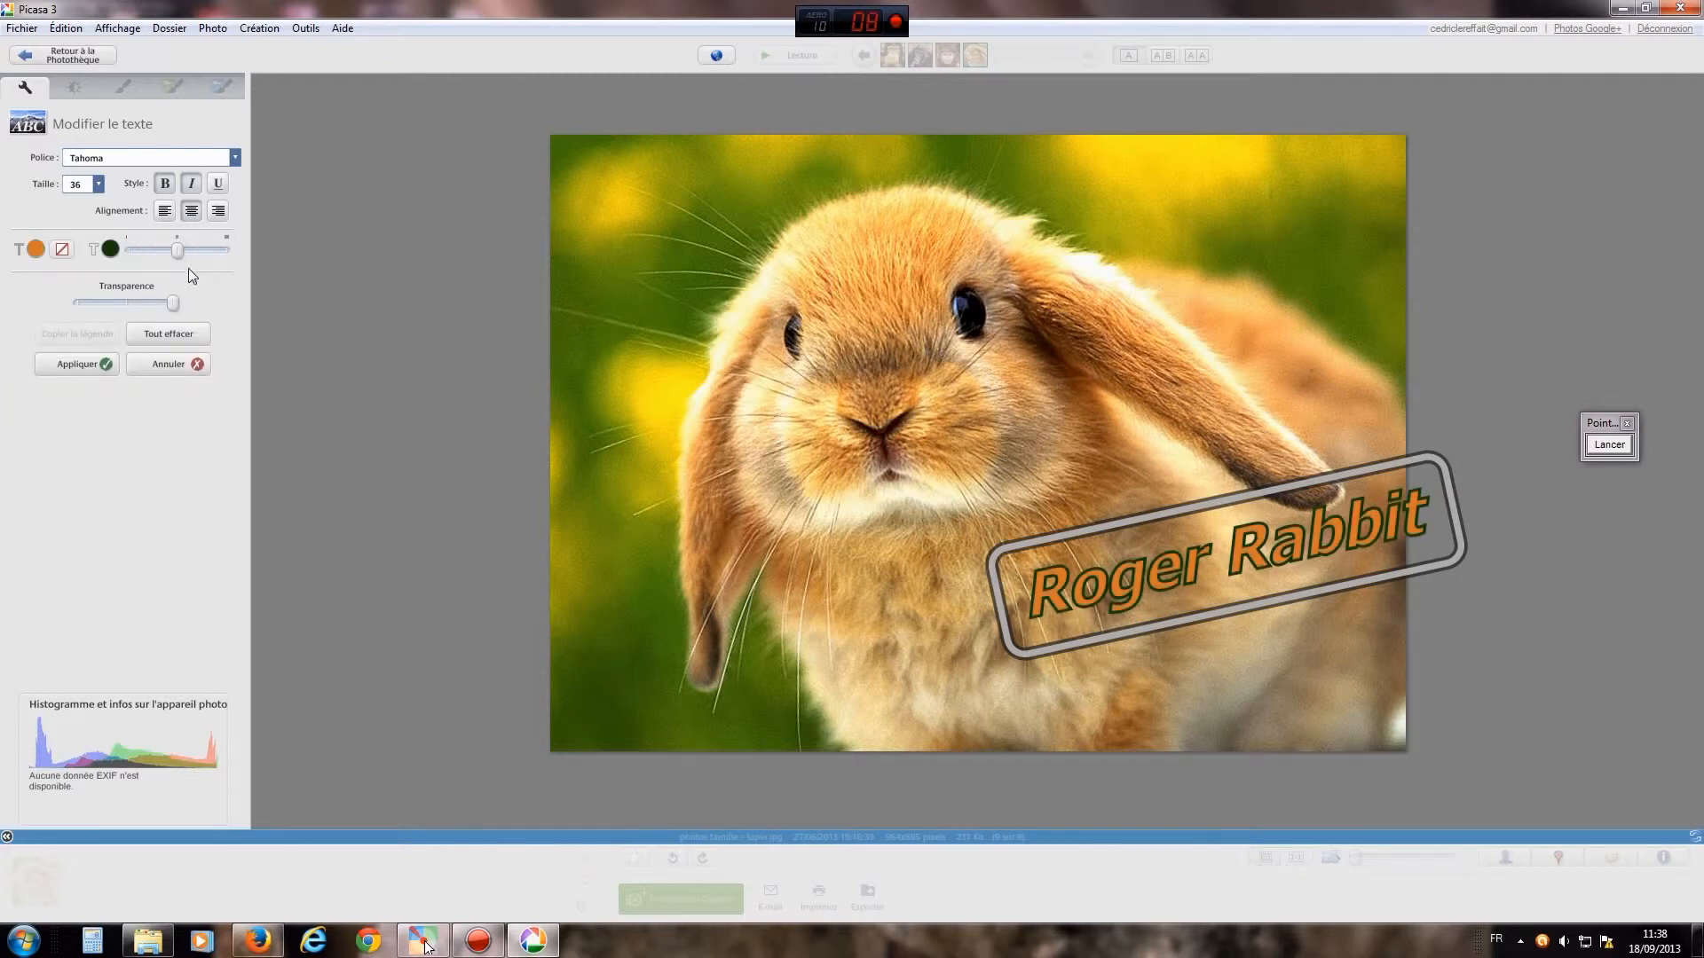
mouse_move(180, 250)
left_mouse_down()
mouse_move(193, 250)
mouse_move(162, 253)
left_mouse_up()
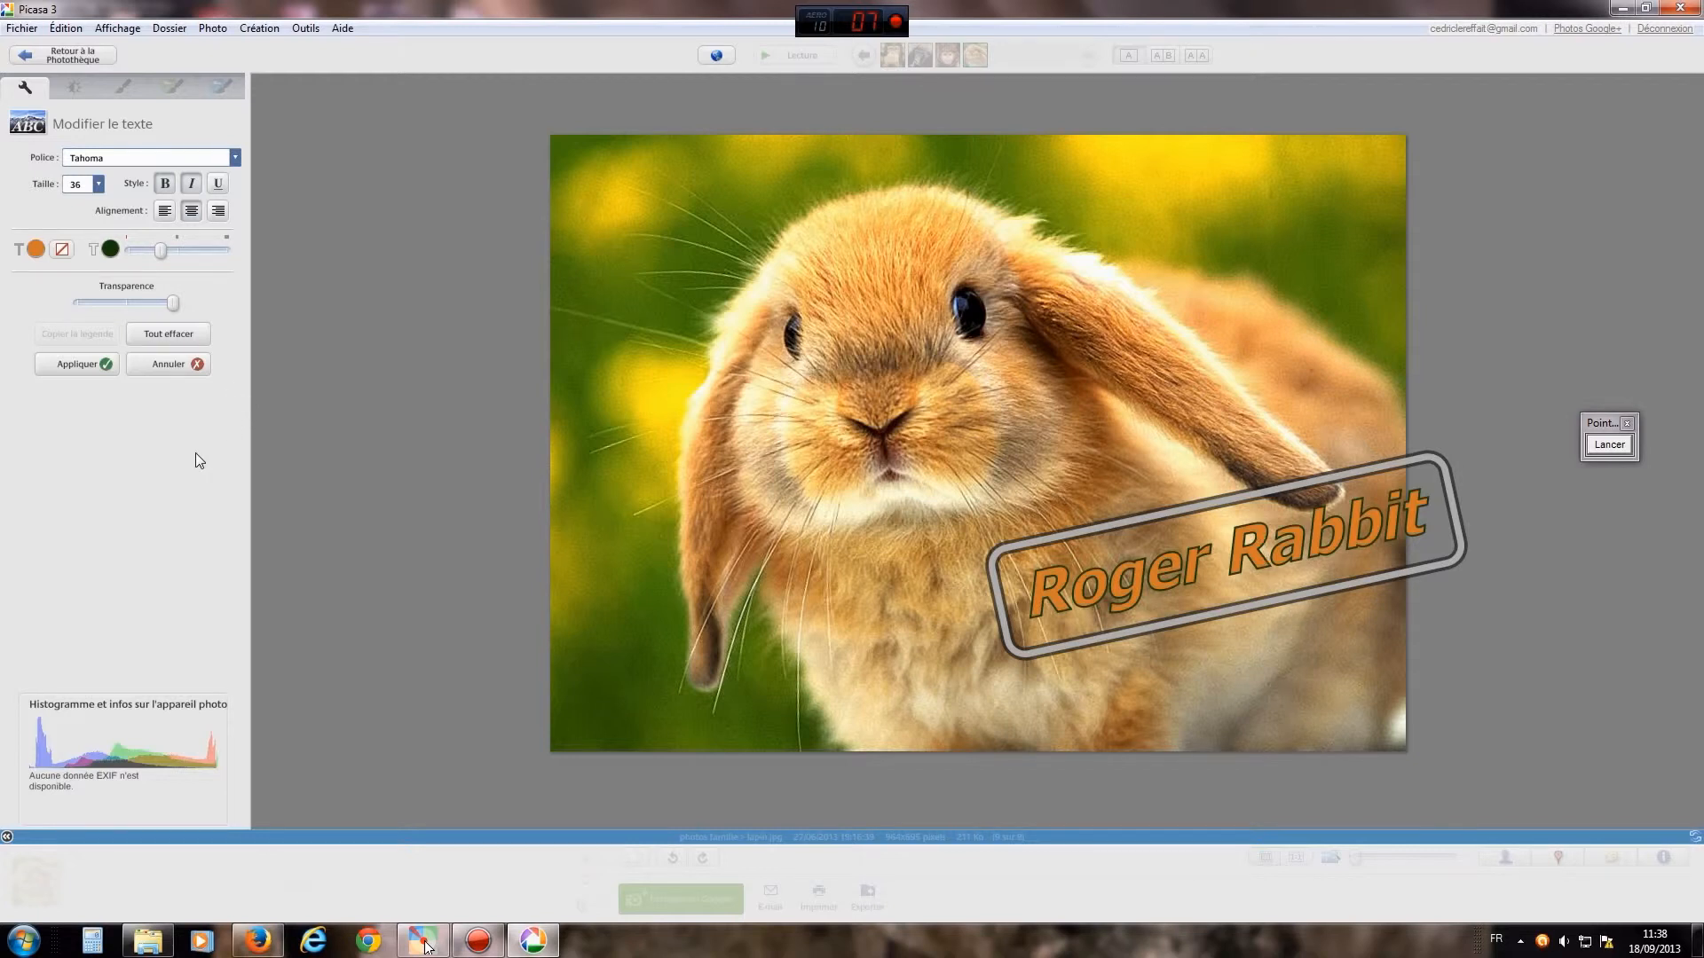
Step: Move the "Roger Rabbit" text onto the rabbit's chest, apply it to the photo, and return to the photo library
left_click_drag(1142, 517, 954, 558)
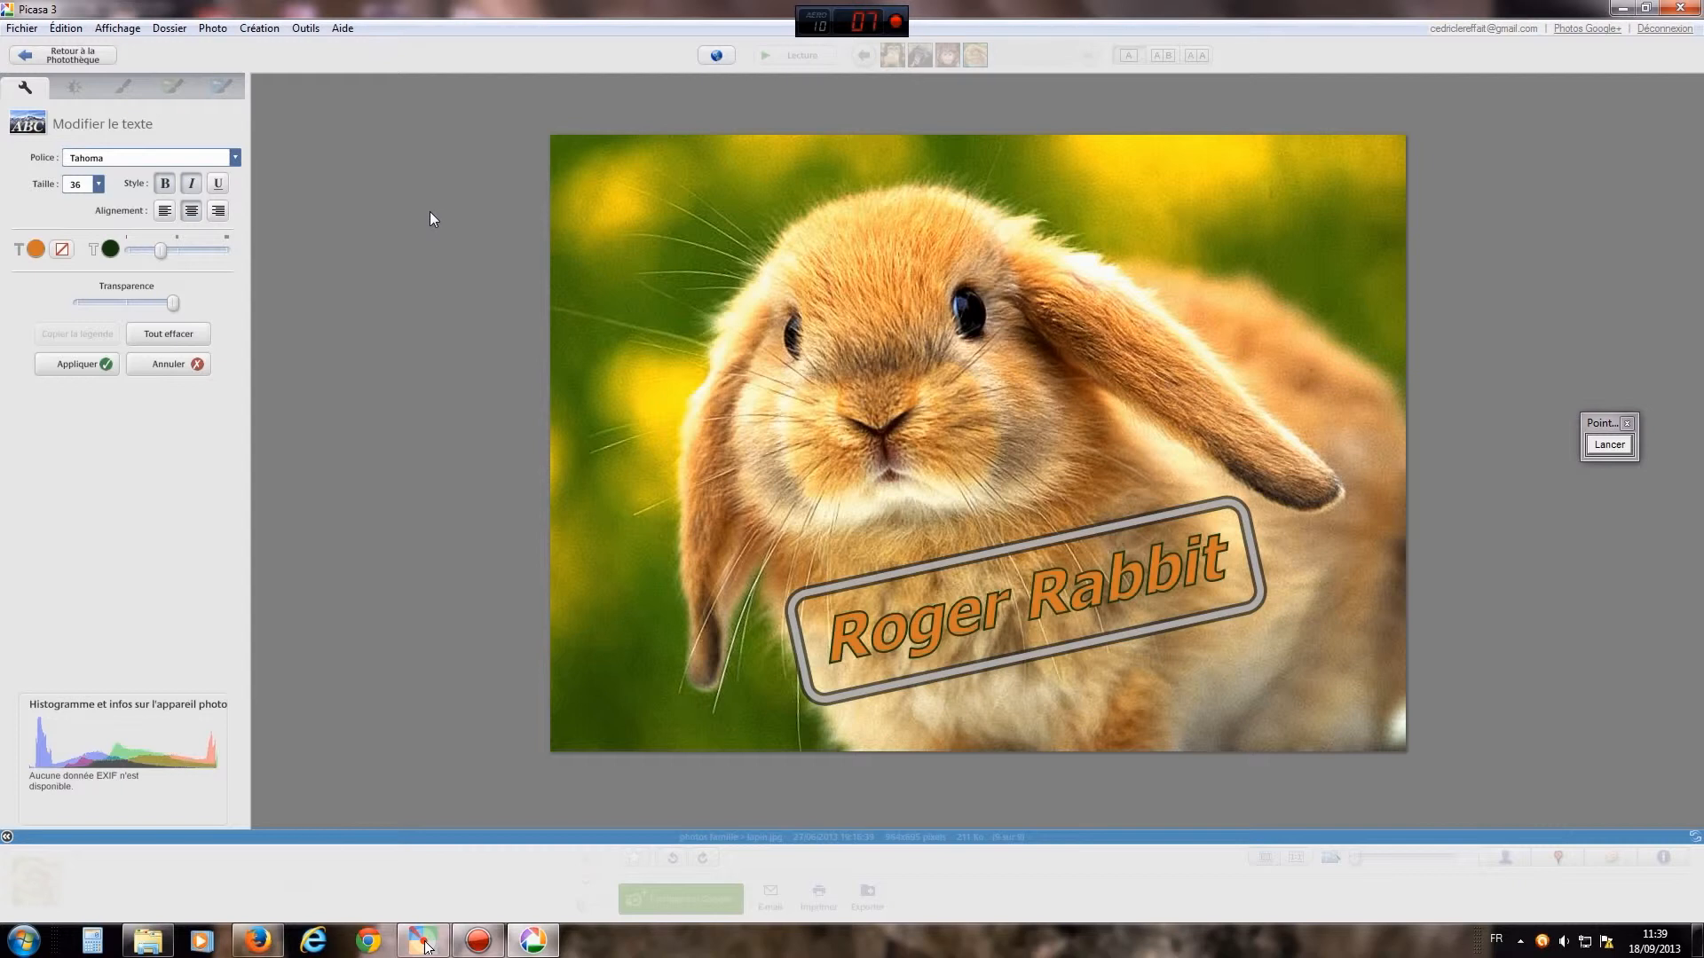
left_click(66, 363)
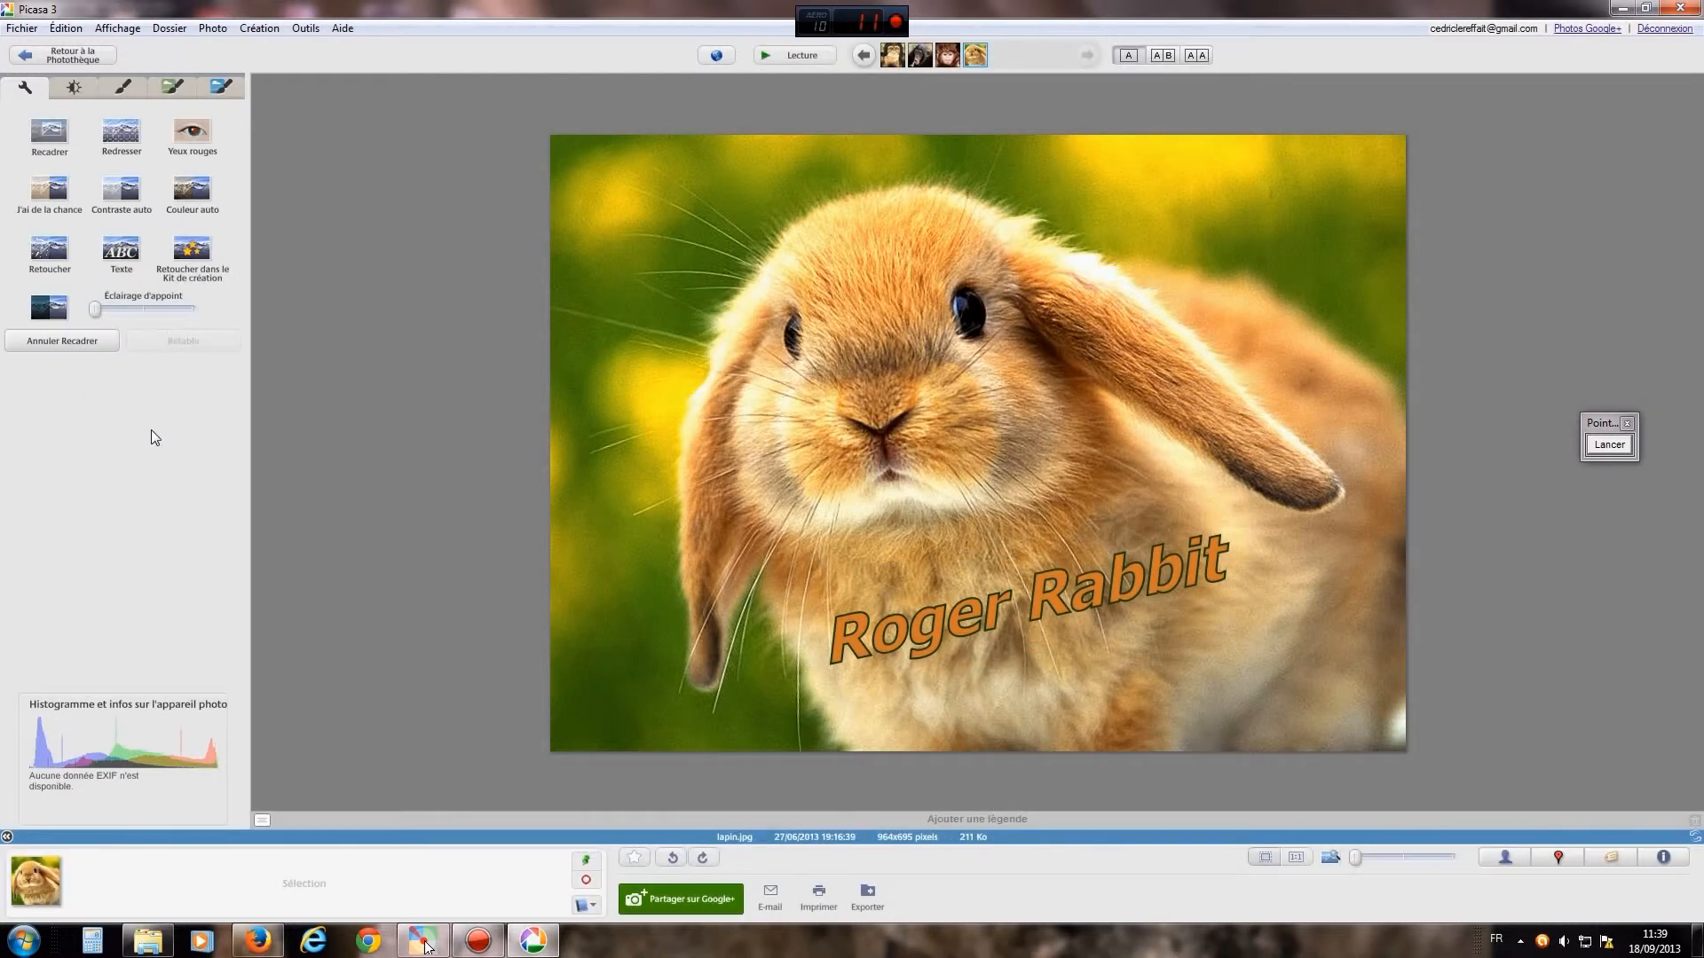
left_click(75, 57)
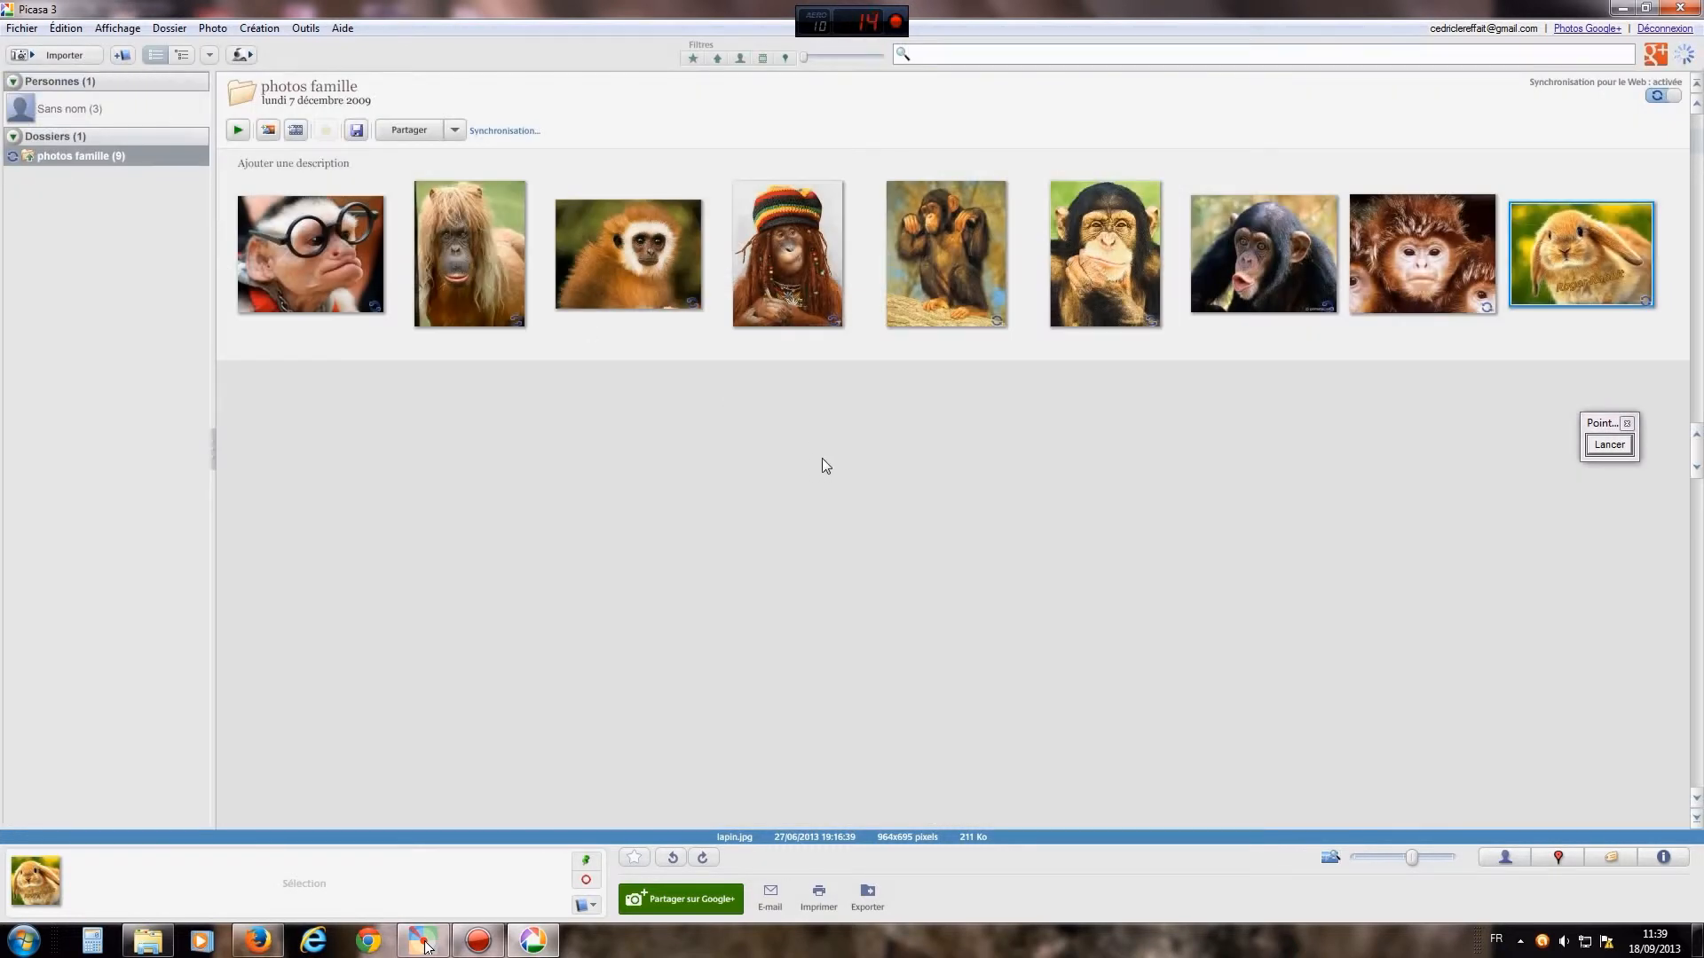
Step: Select the photos of the gibbon, the monkey in the striped hat and the chimpanzee beside it, and review the batch editing commands
left_click_drag(1602, 425, 1369, 547)
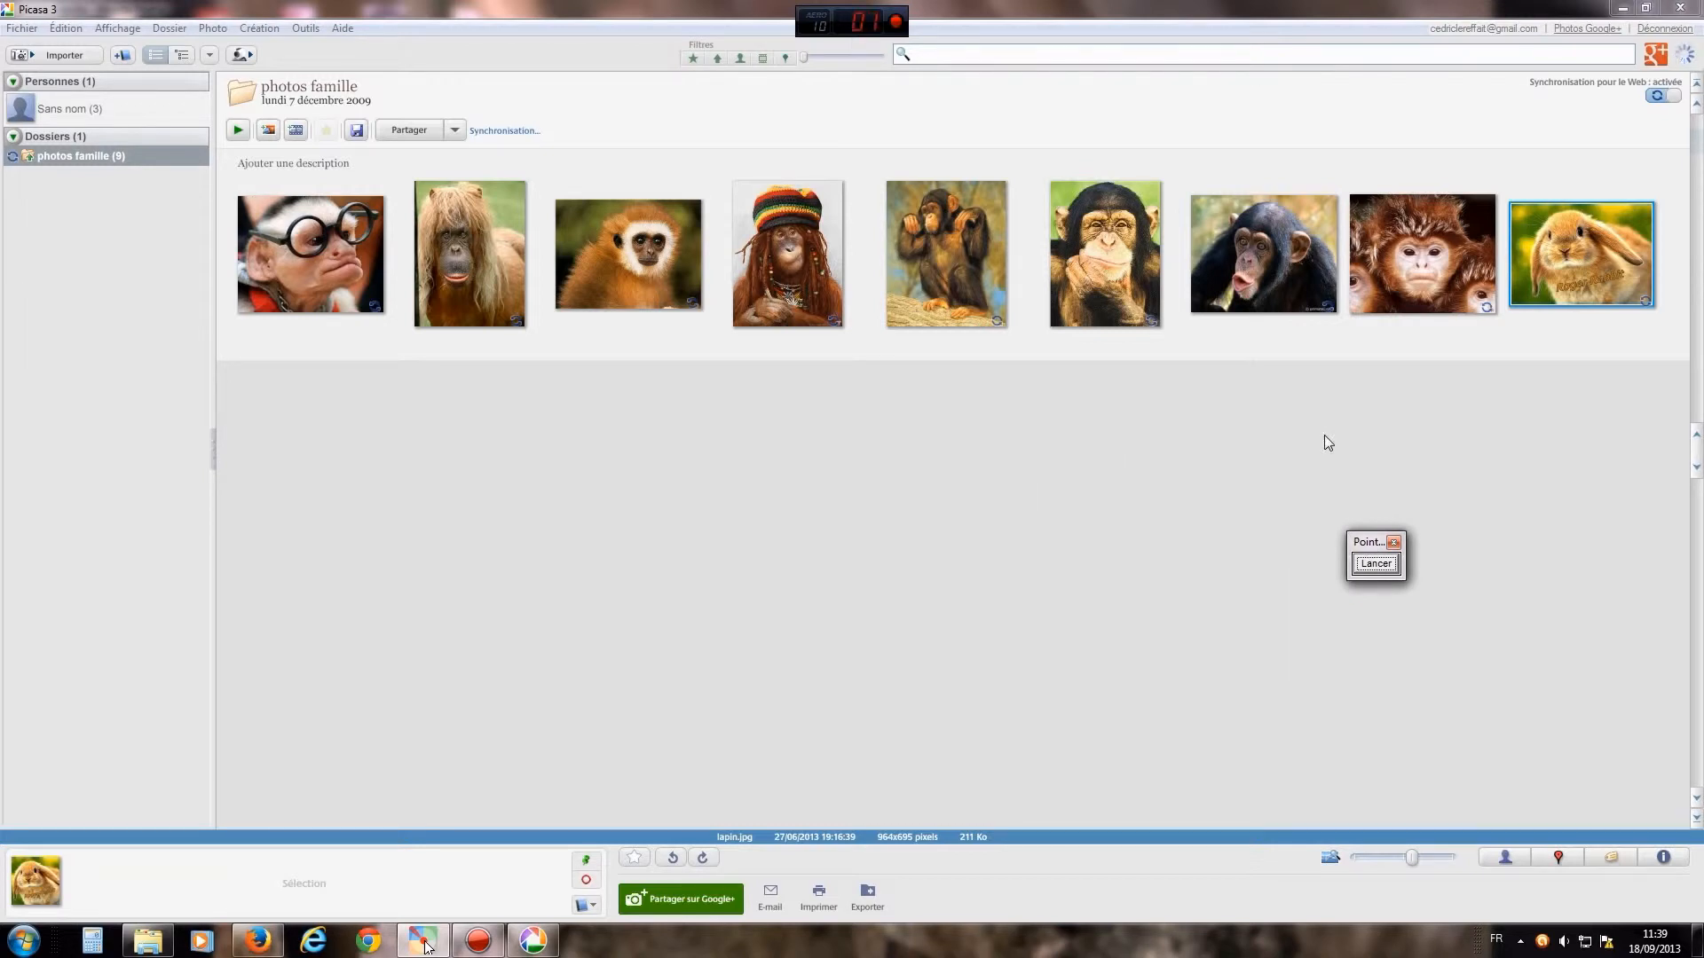
left_click(789, 267)
left_click(962, 266, "ctrl")
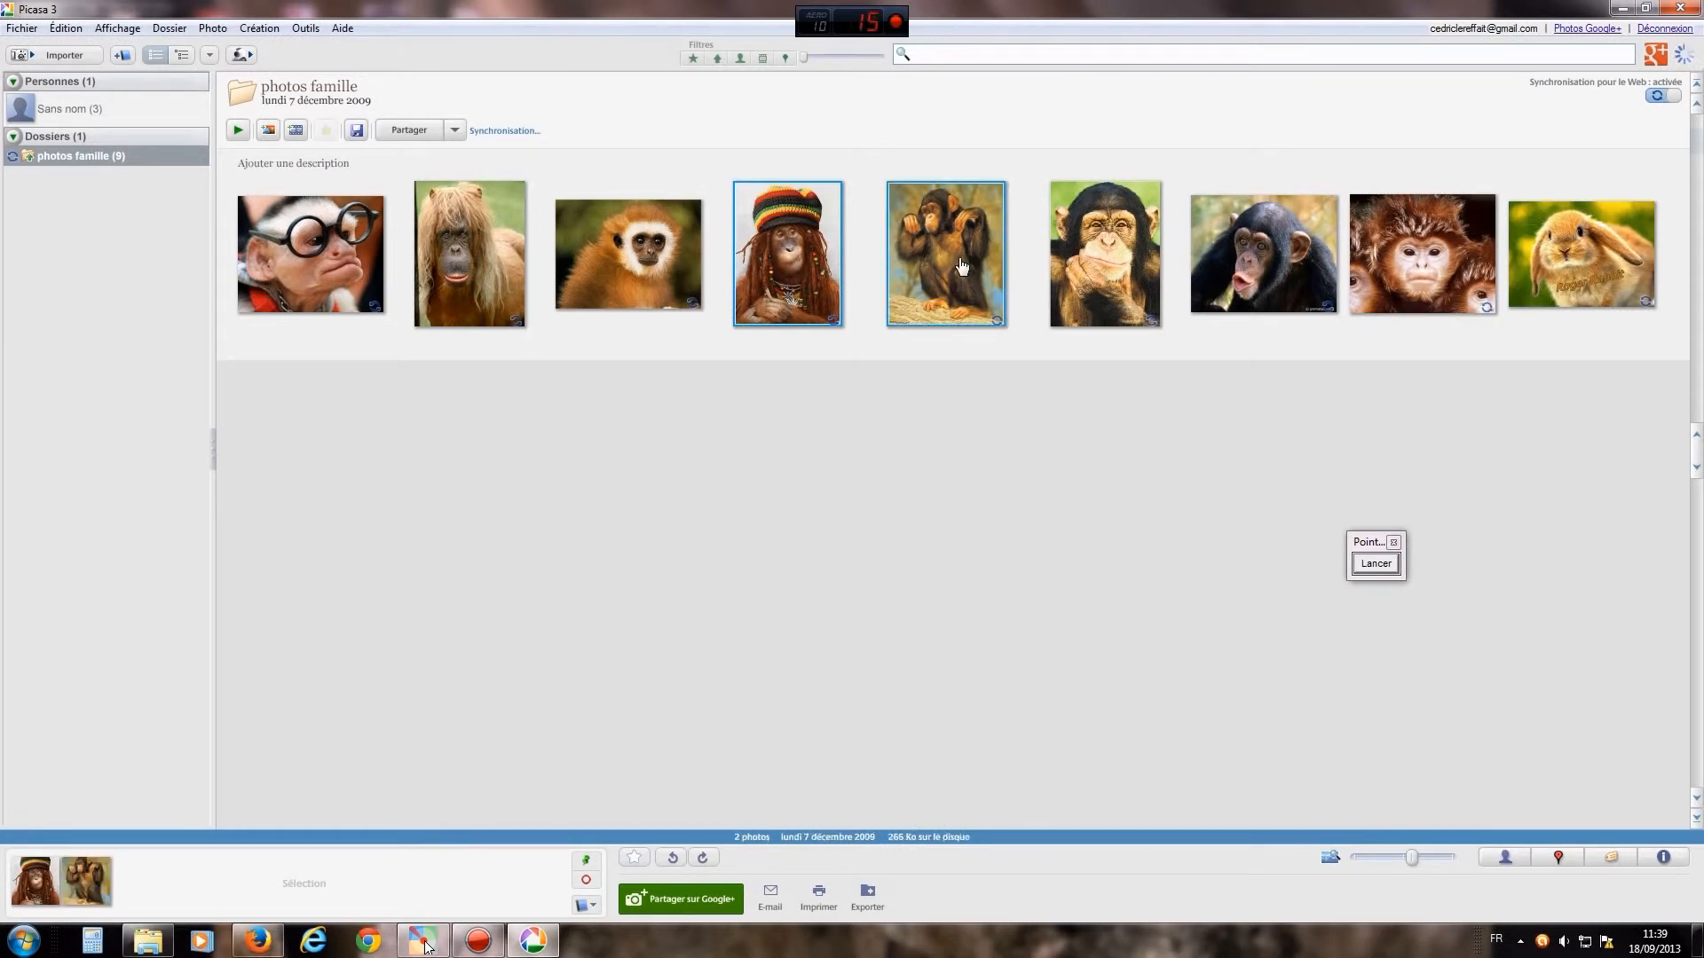
left_click(661, 277, "ctrl")
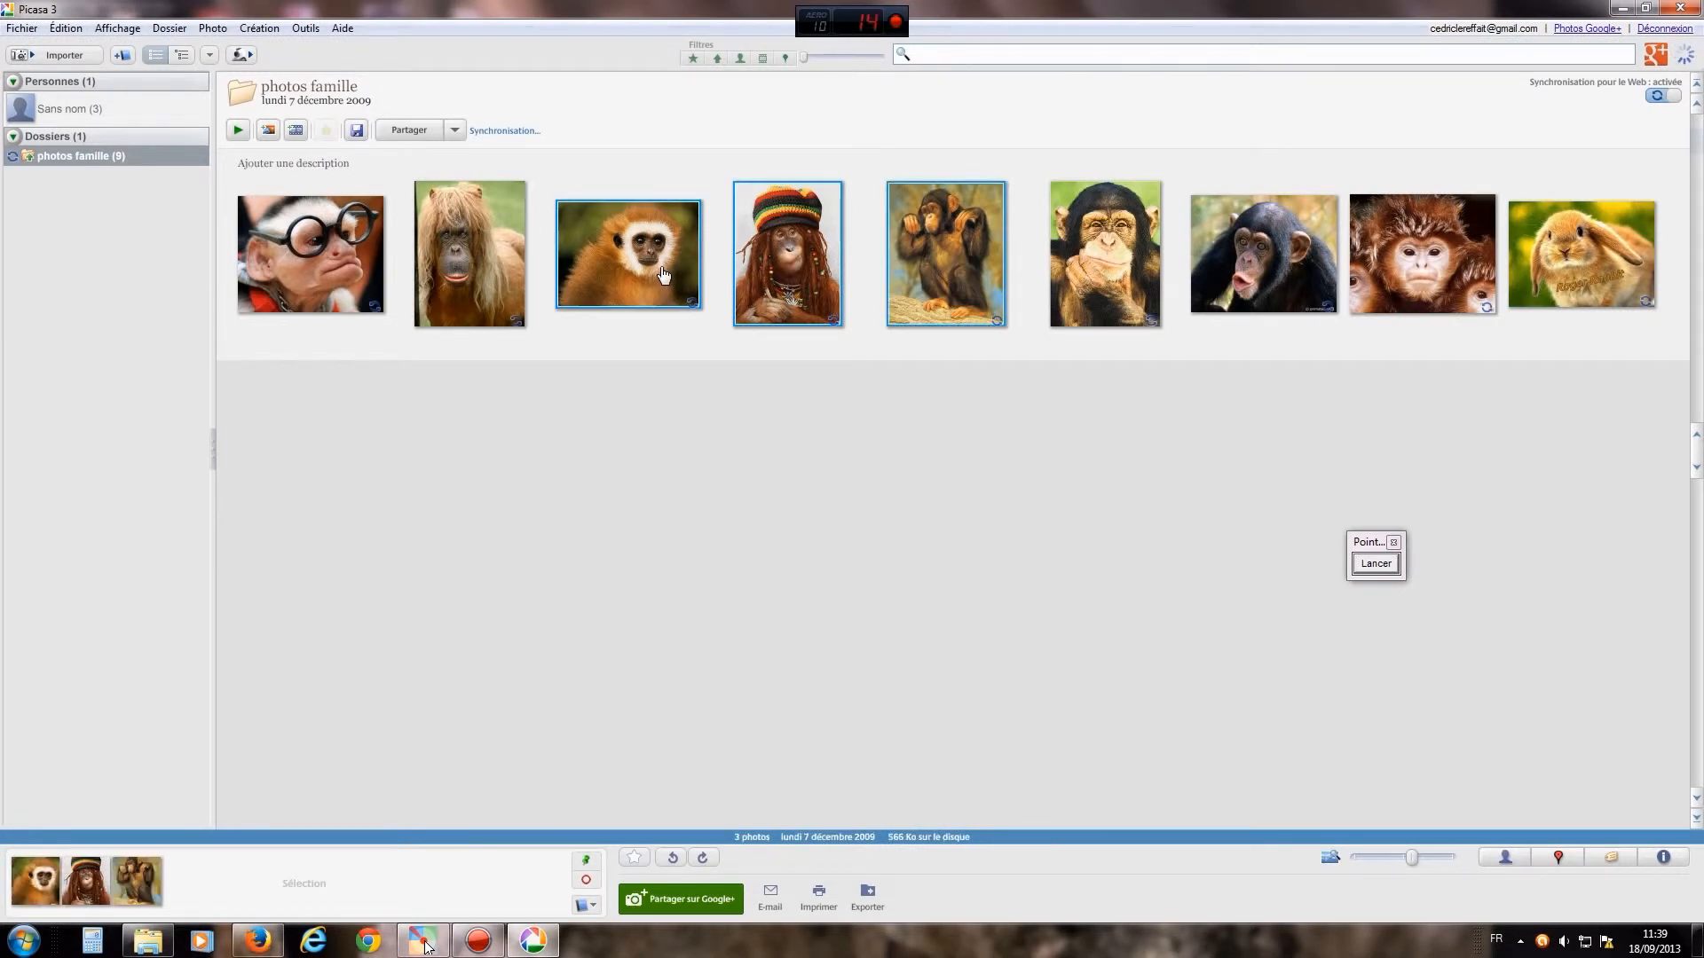
left_click(213, 28)
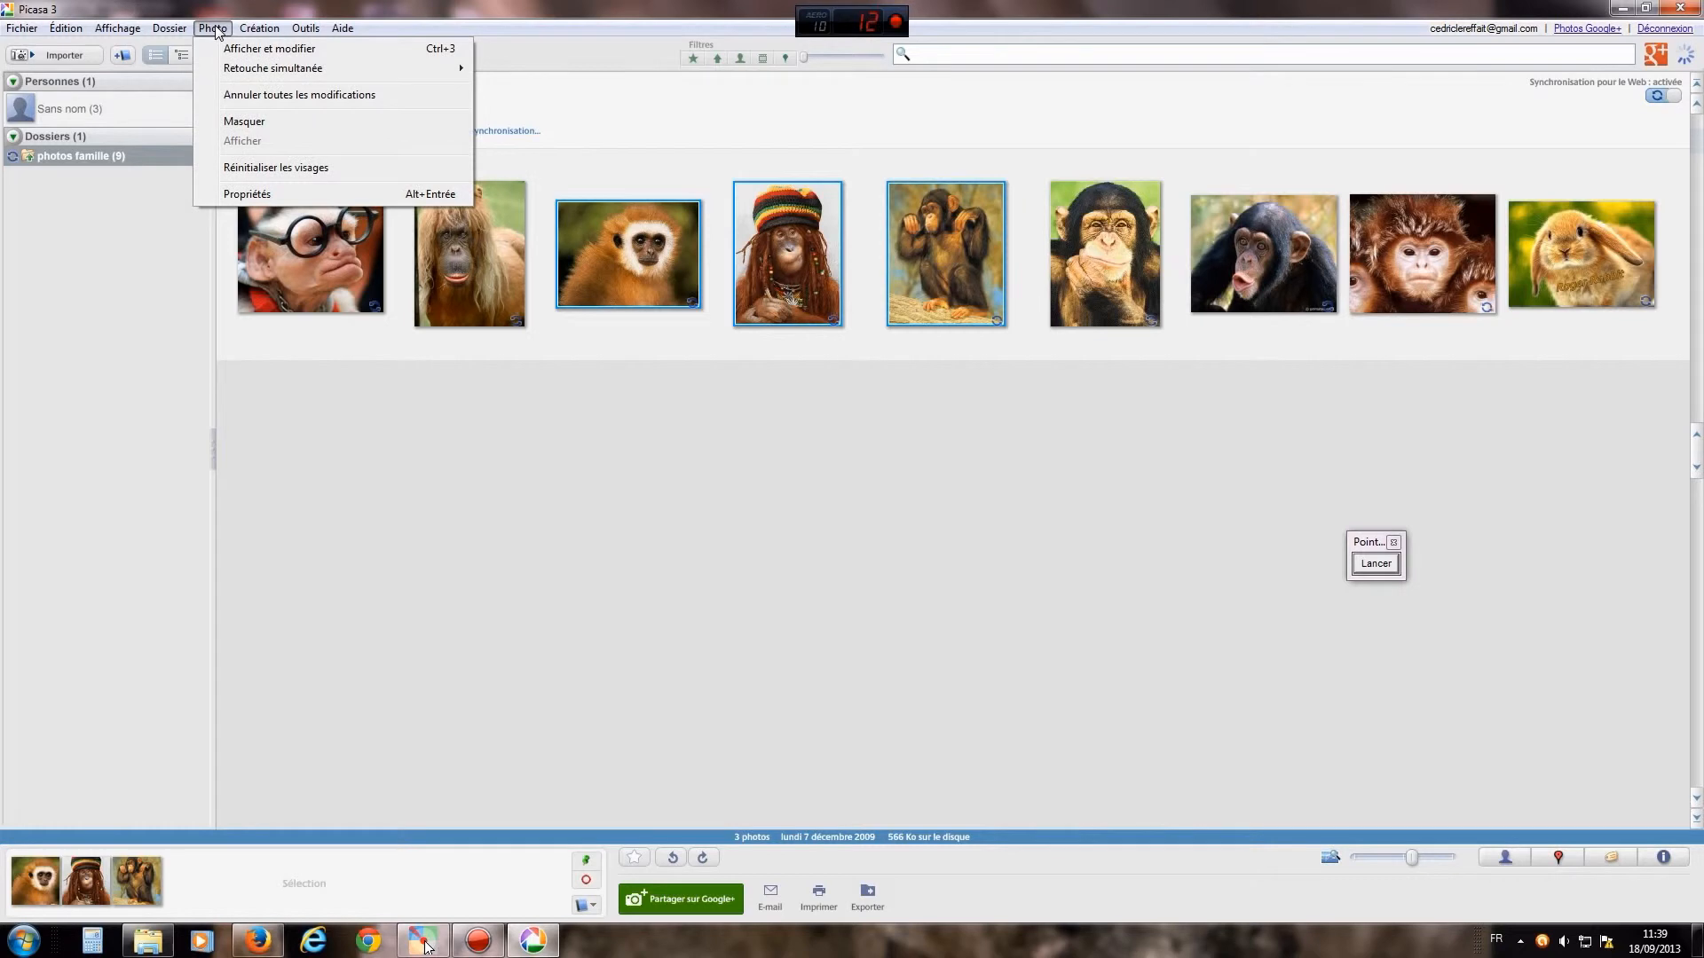
mouse_move(328, 69)
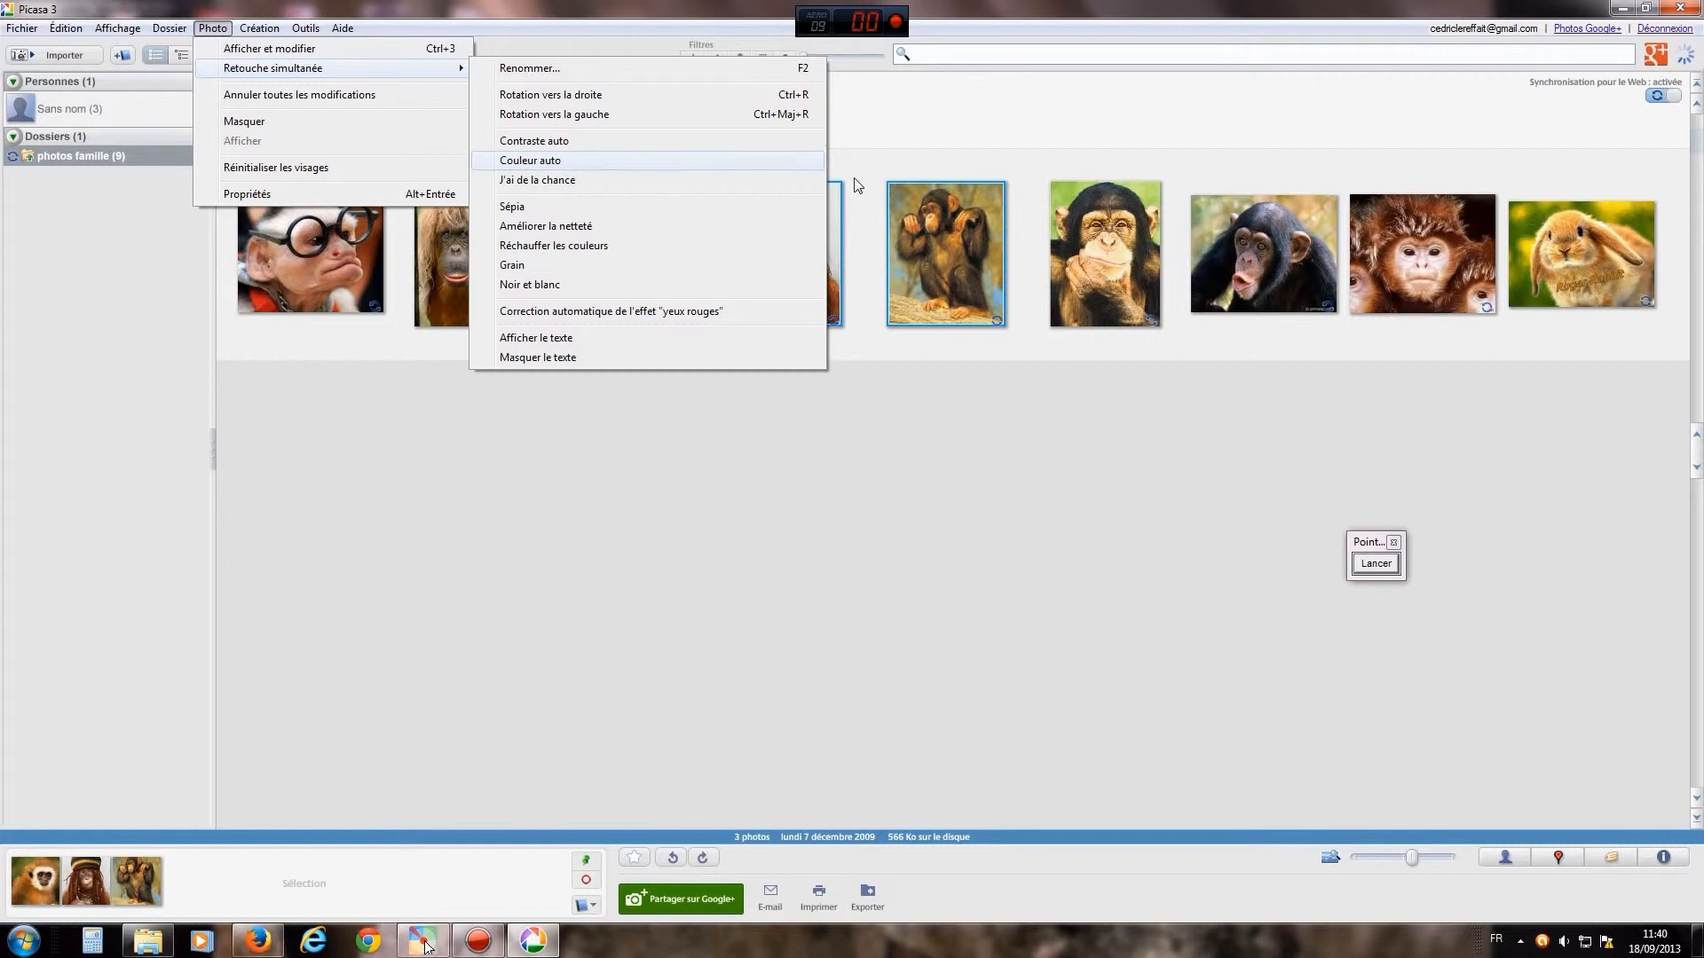
left_click(992, 450)
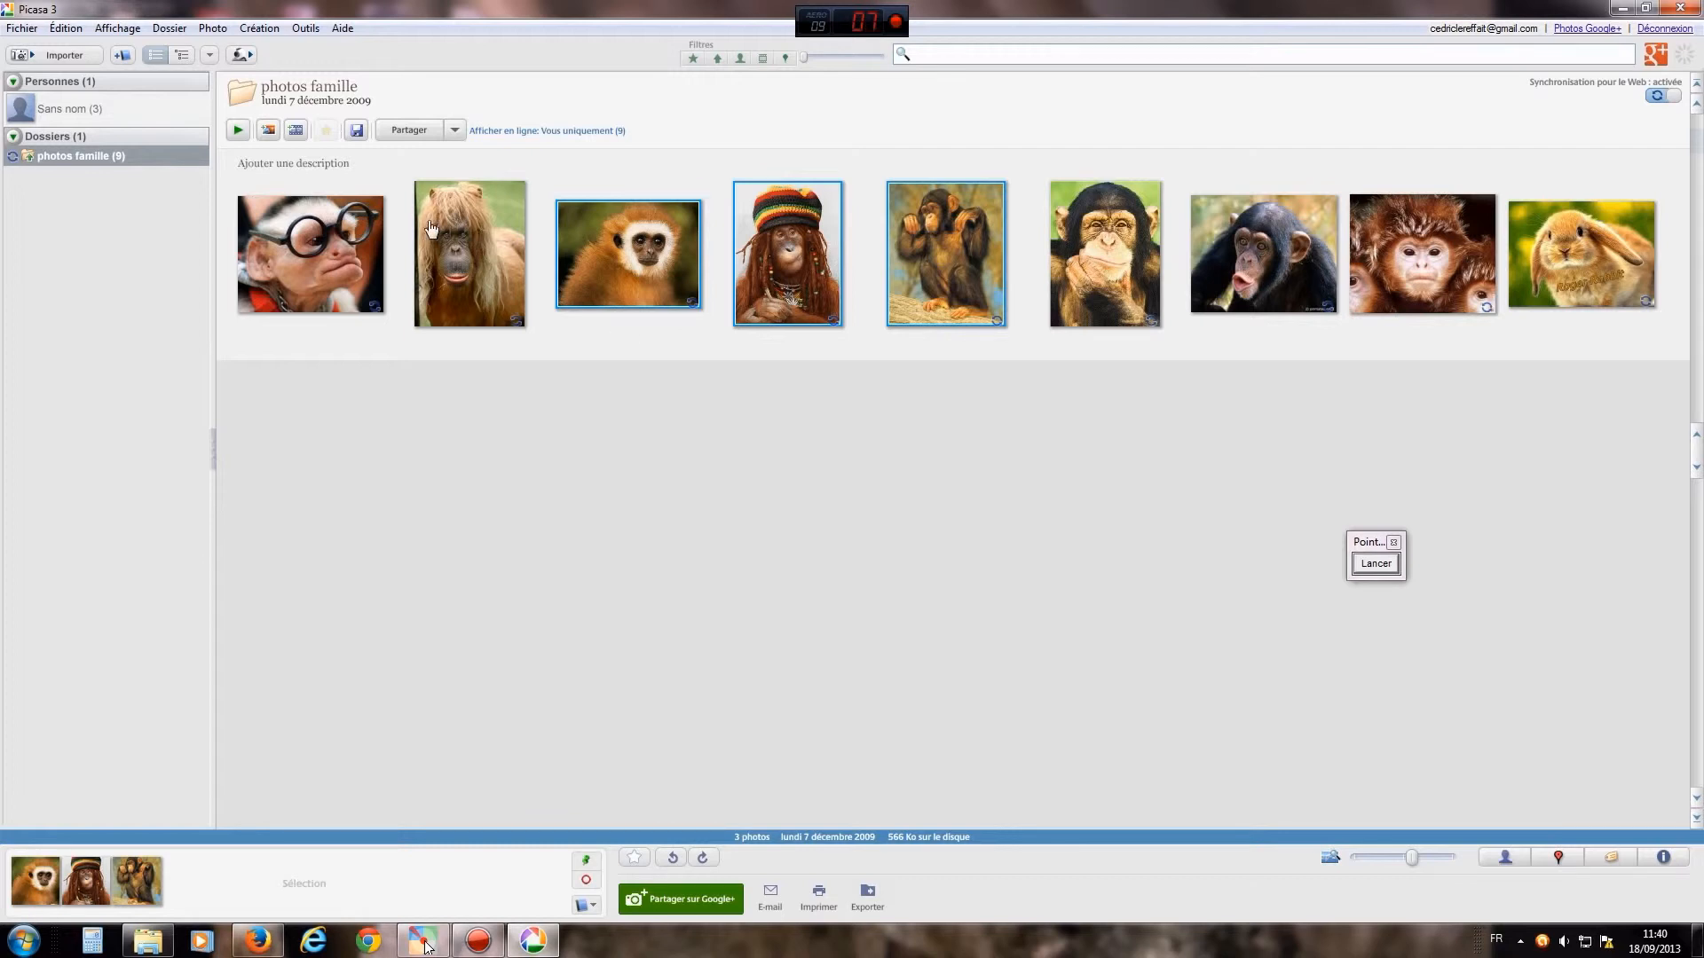
Step: Draw a red annotation arrow to the folder's photo collage command, and end the annotation
left_click(1375, 565)
mouse_move(365, 432)
left_mouse_down()
mouse_move(325, 256)
mouse_move(271, 139)
left_mouse_up()
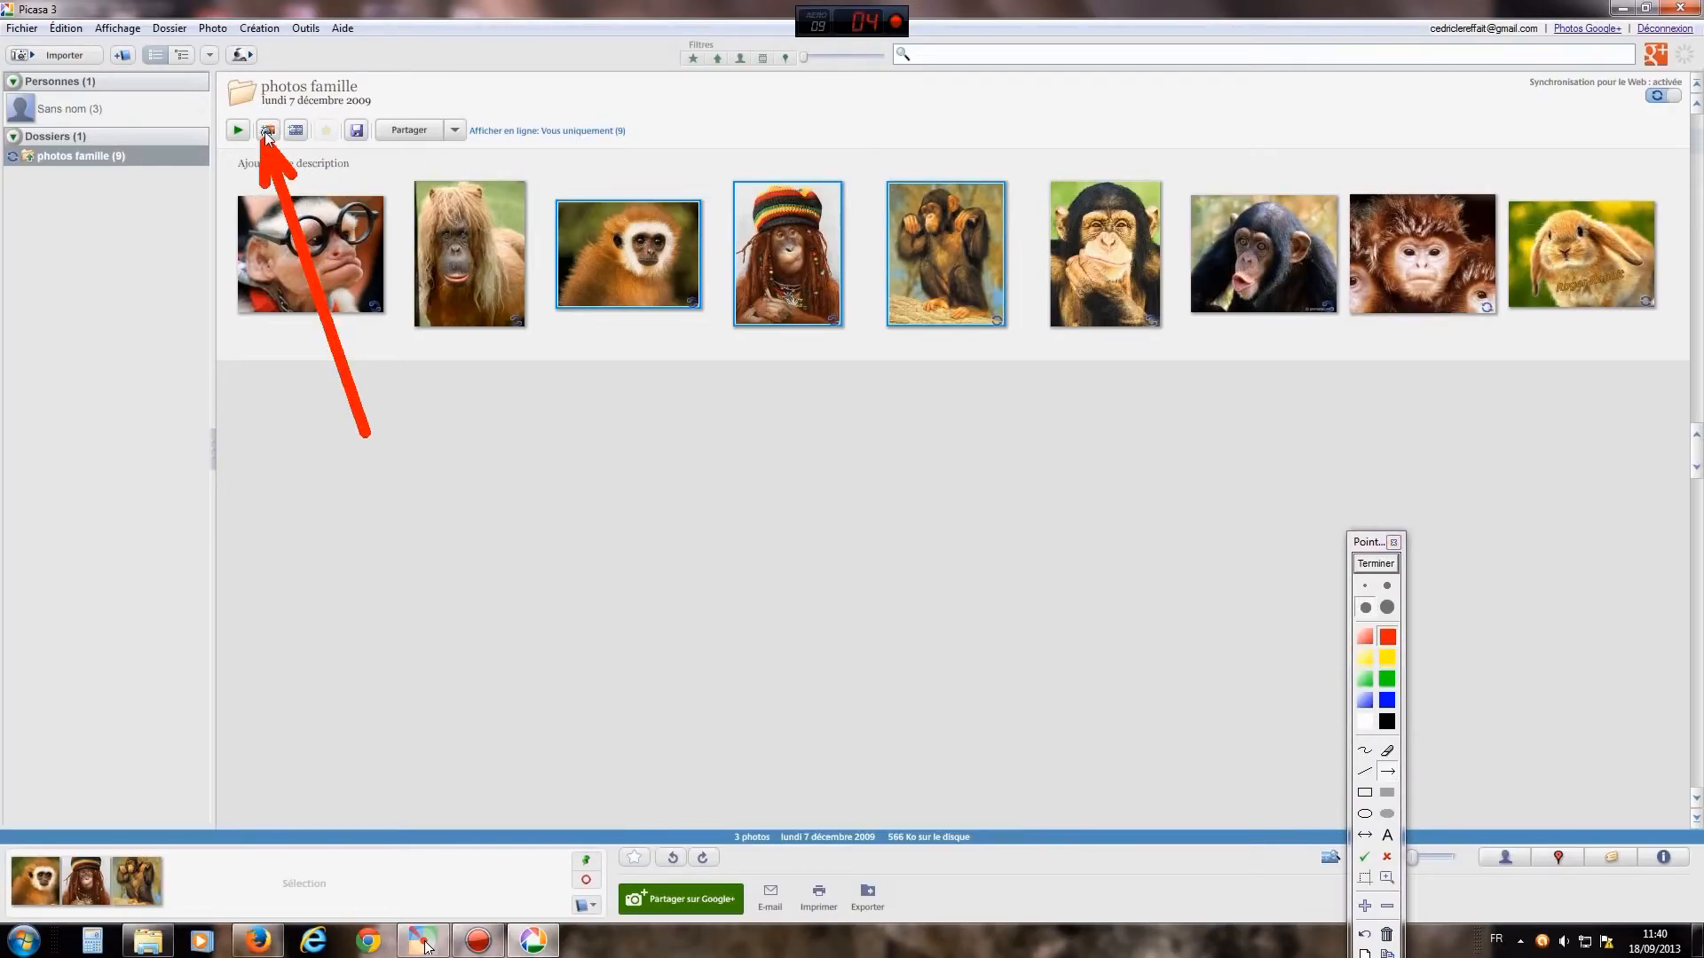
left_click(1383, 568)
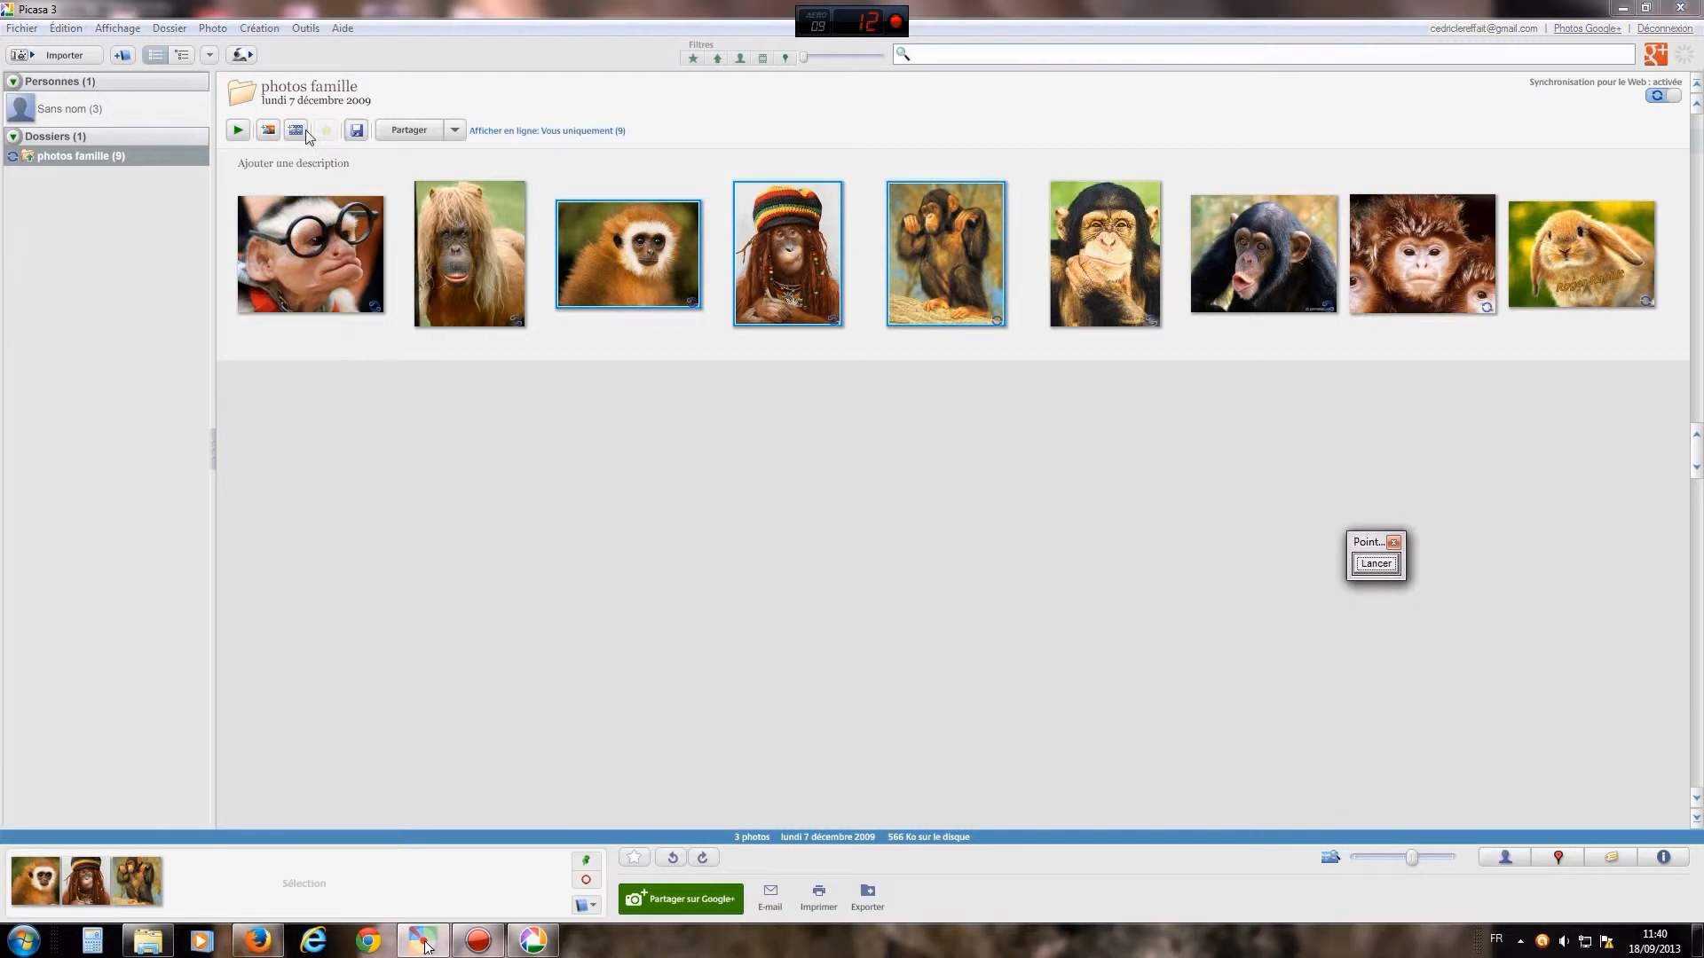
Step: Preview a picture pile collage of the three selected photos, and another of the whole "photos famille" folder, closing each one
left_click(268, 130)
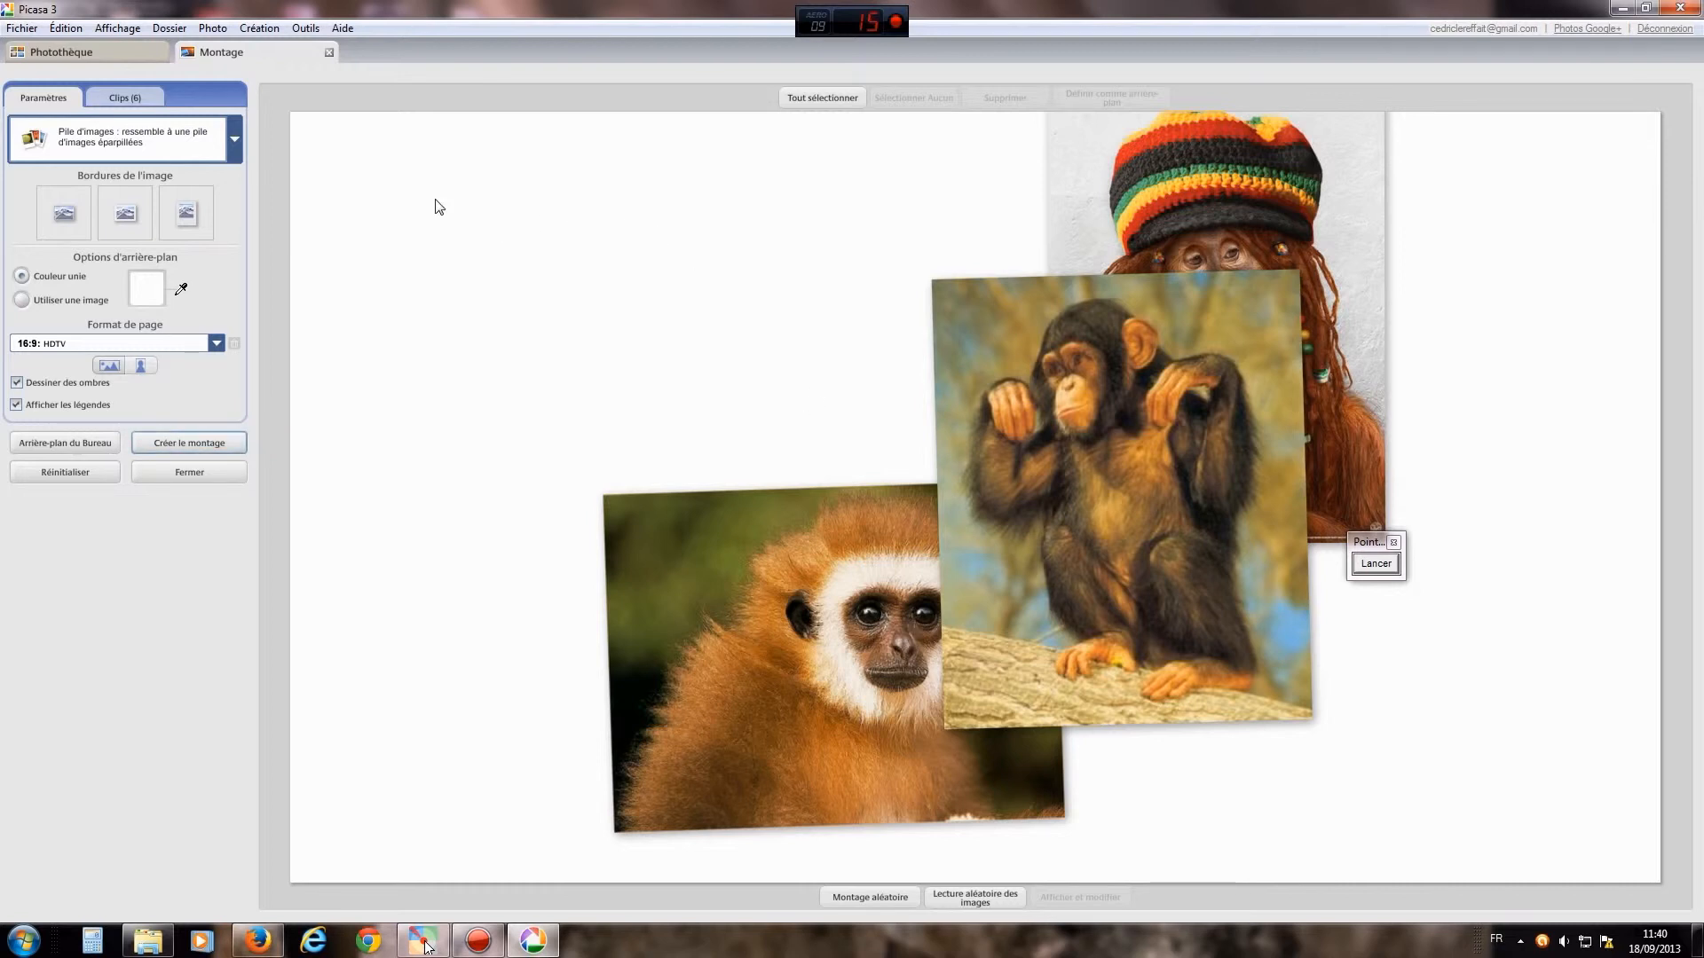
left_click(329, 51)
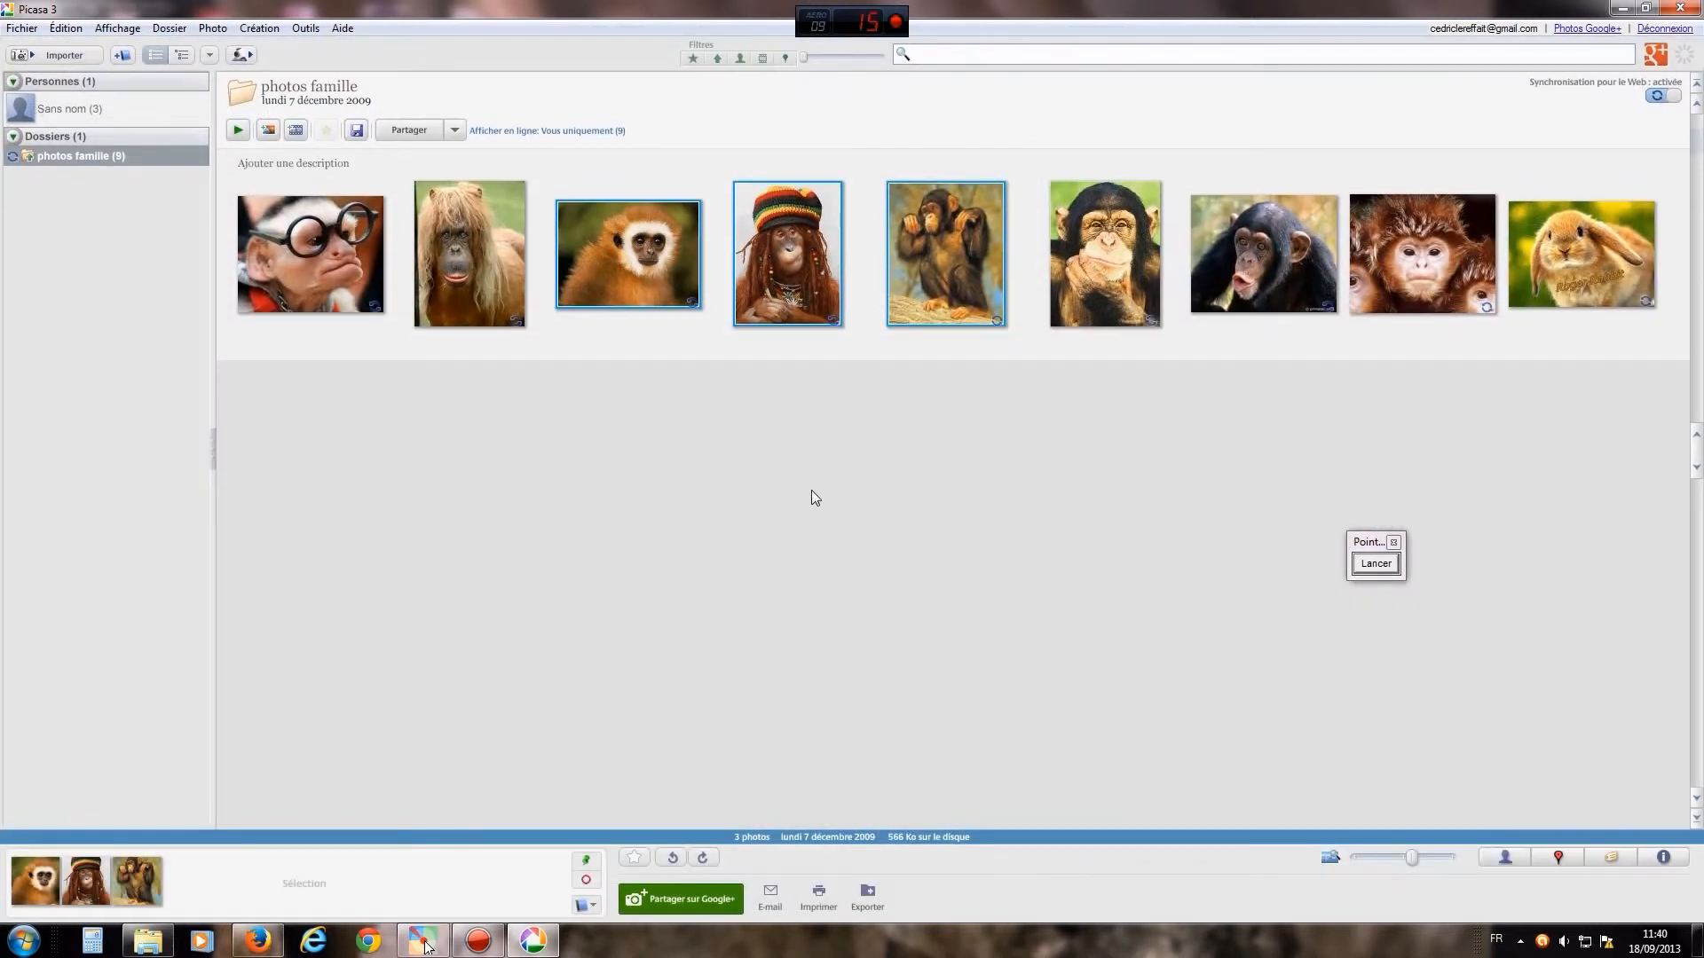
left_click(659, 347)
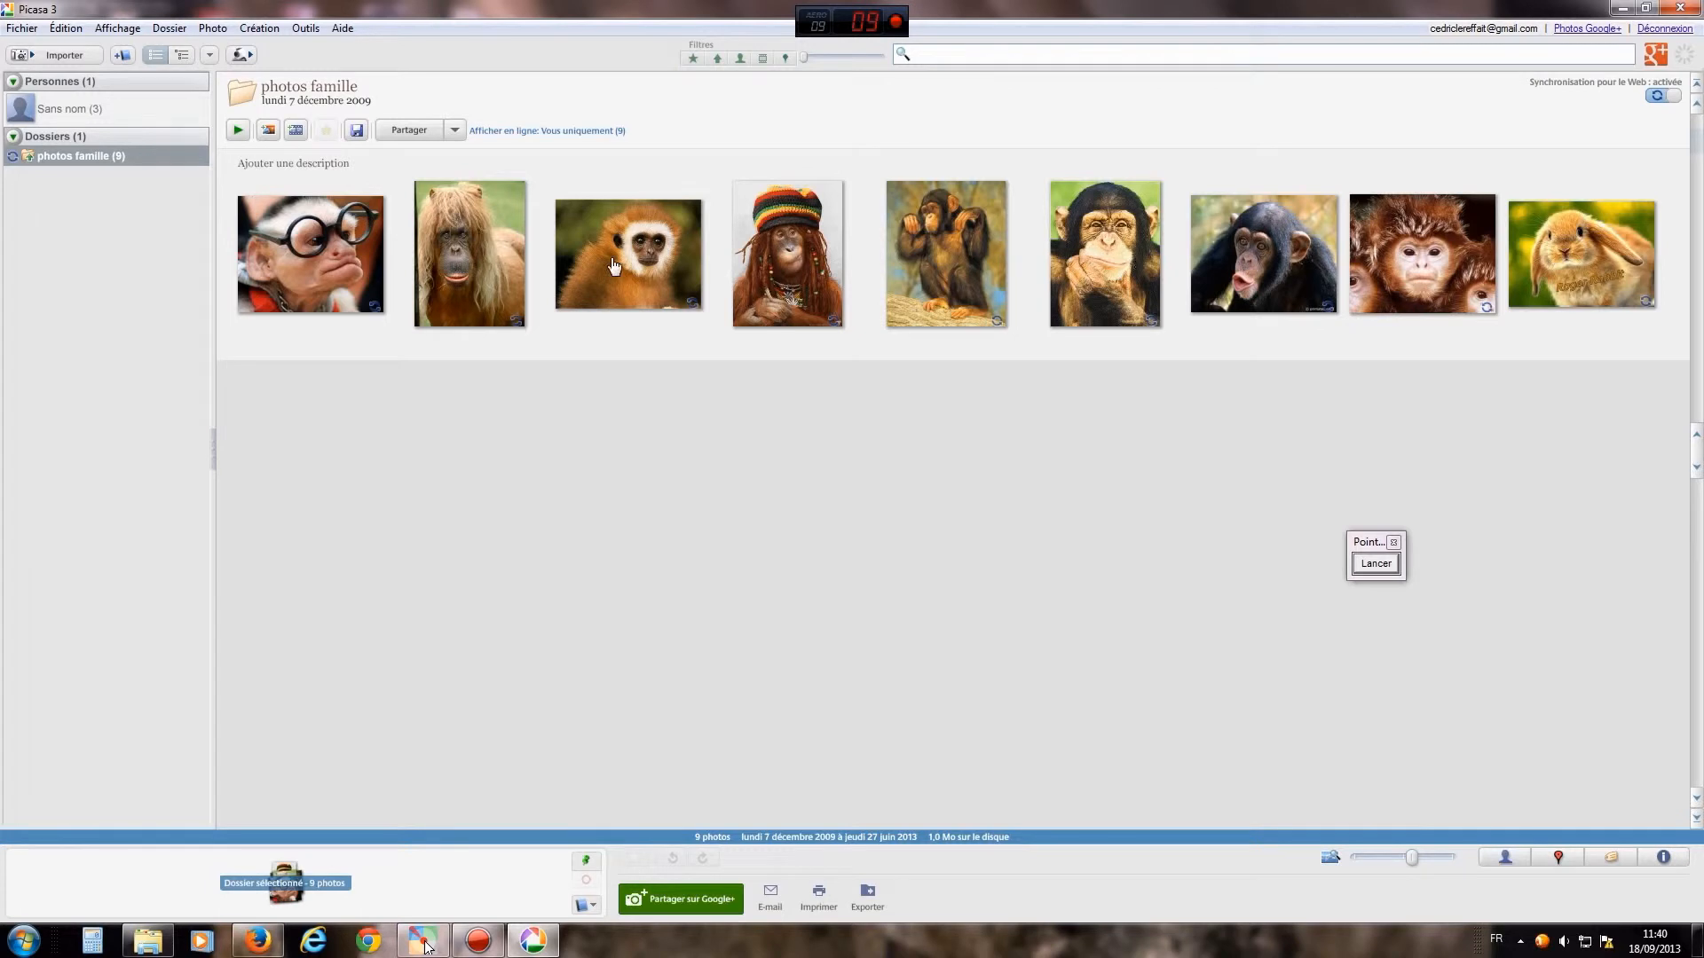
left_click(265, 130)
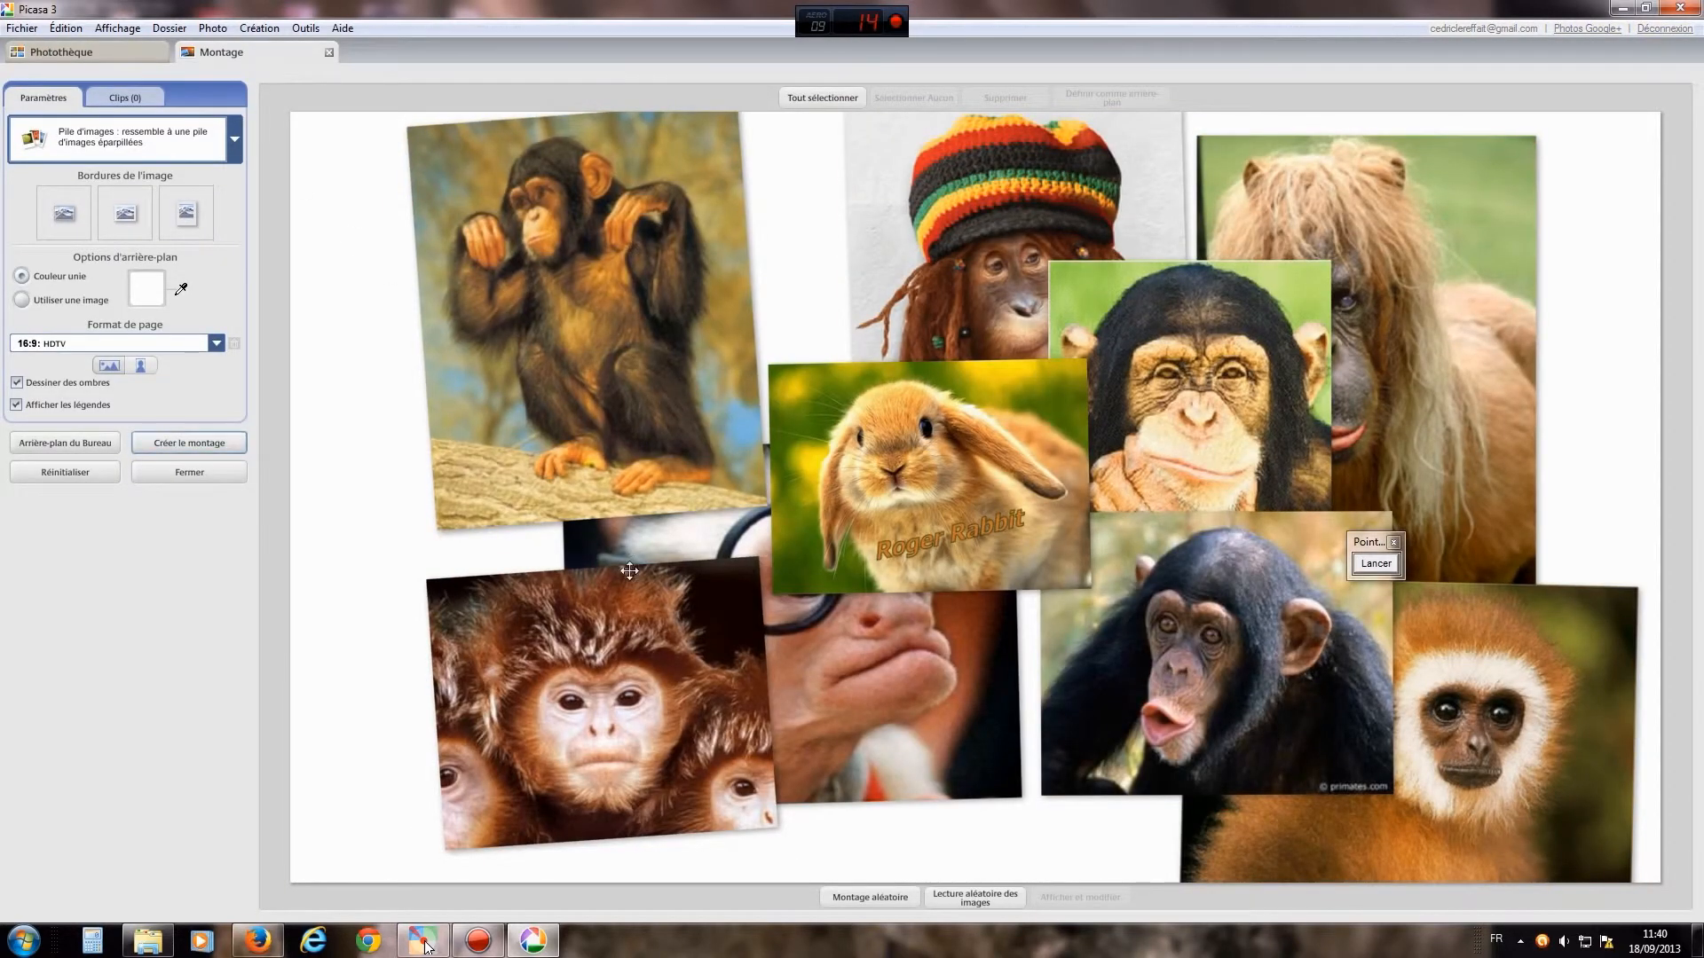
left_click(329, 53)
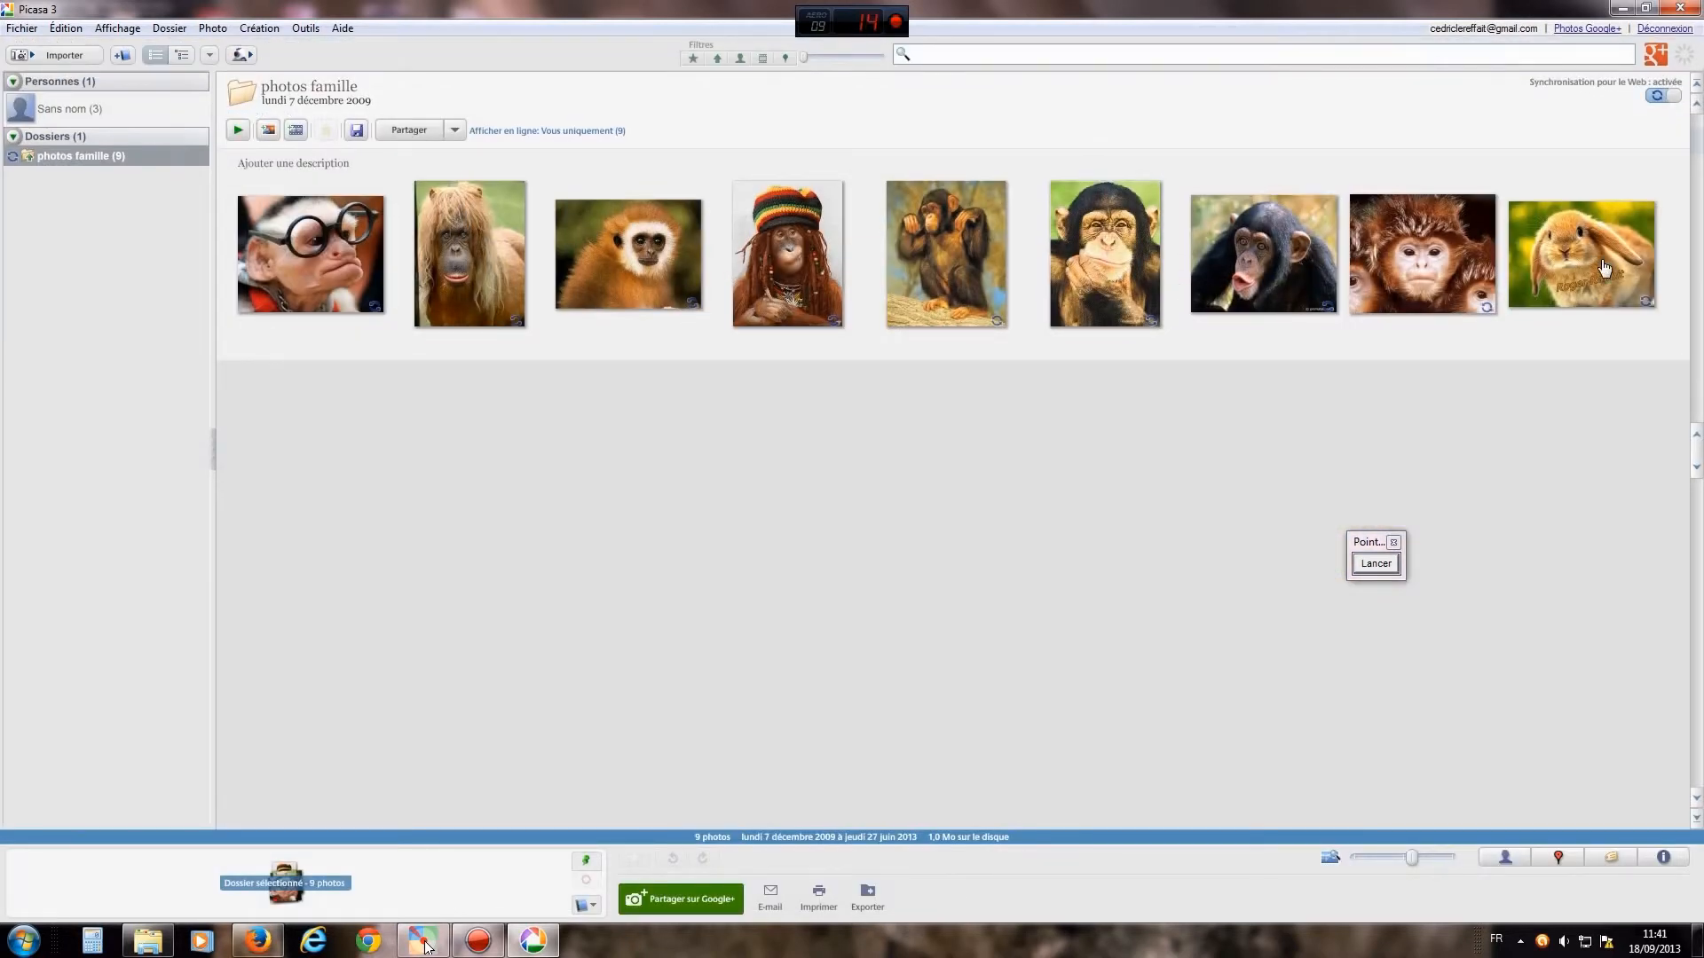
Step: Create a picture pile collage from the gibbon, red-haired monkey and rabbit photos, and spread the two monkey photos apart above the rabbit
left_click(1604, 266)
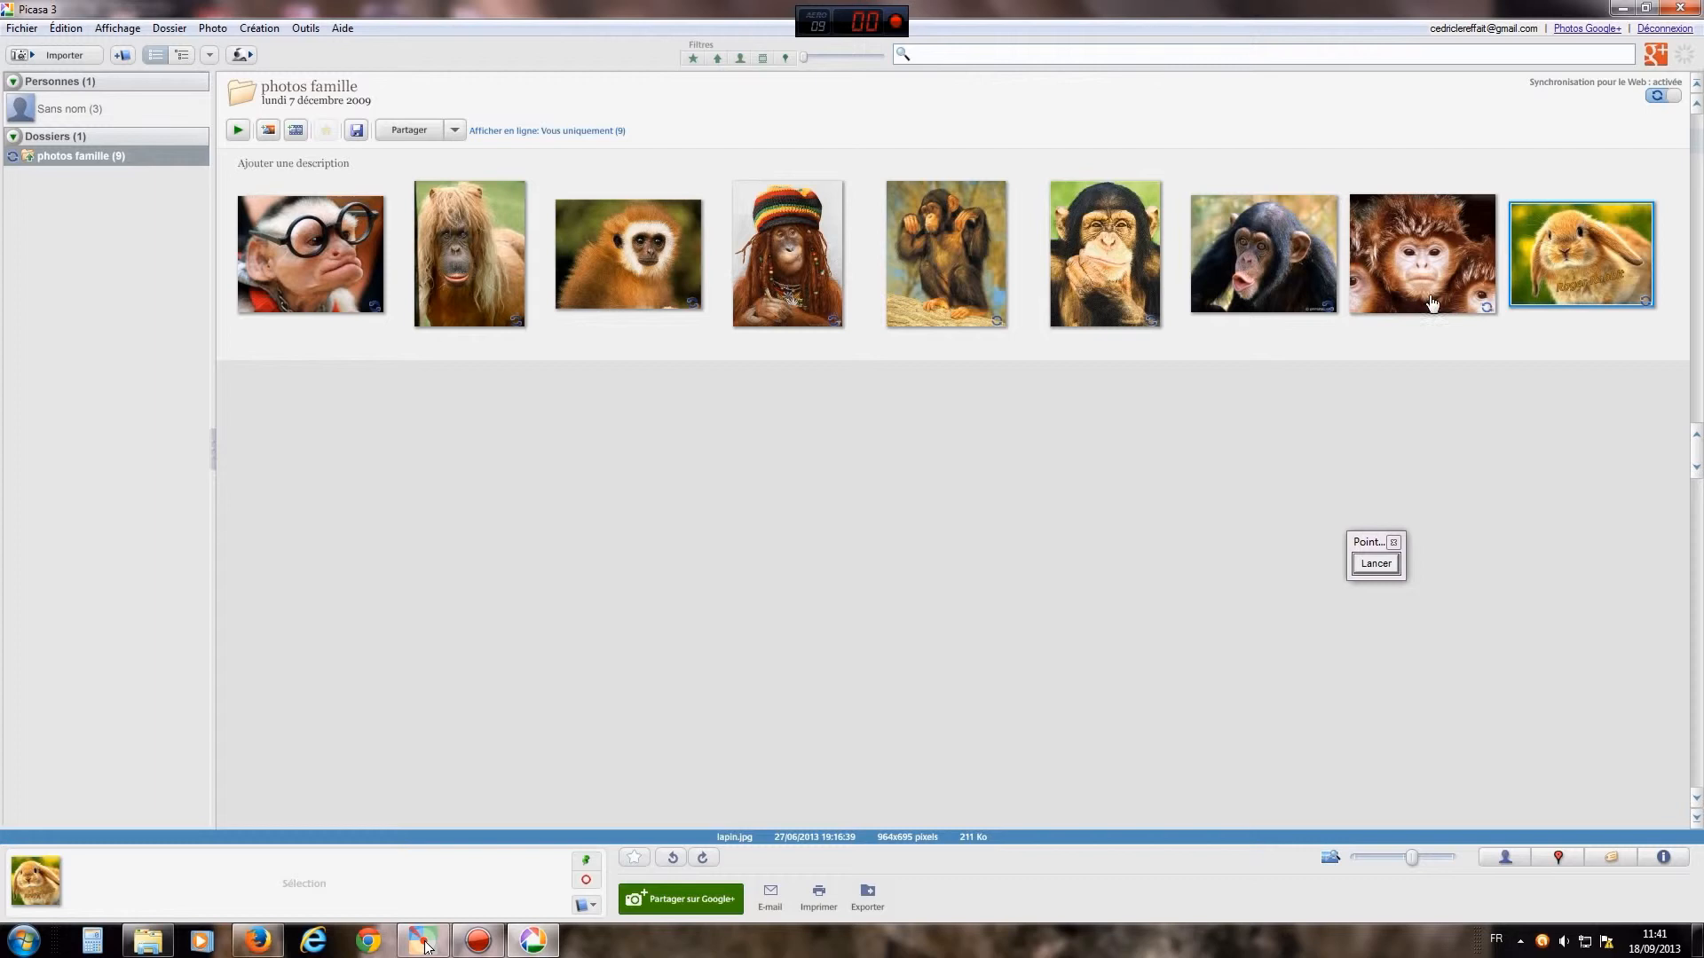
left_click(1433, 263, "ctrl")
left_click(614, 248, "ctrl")
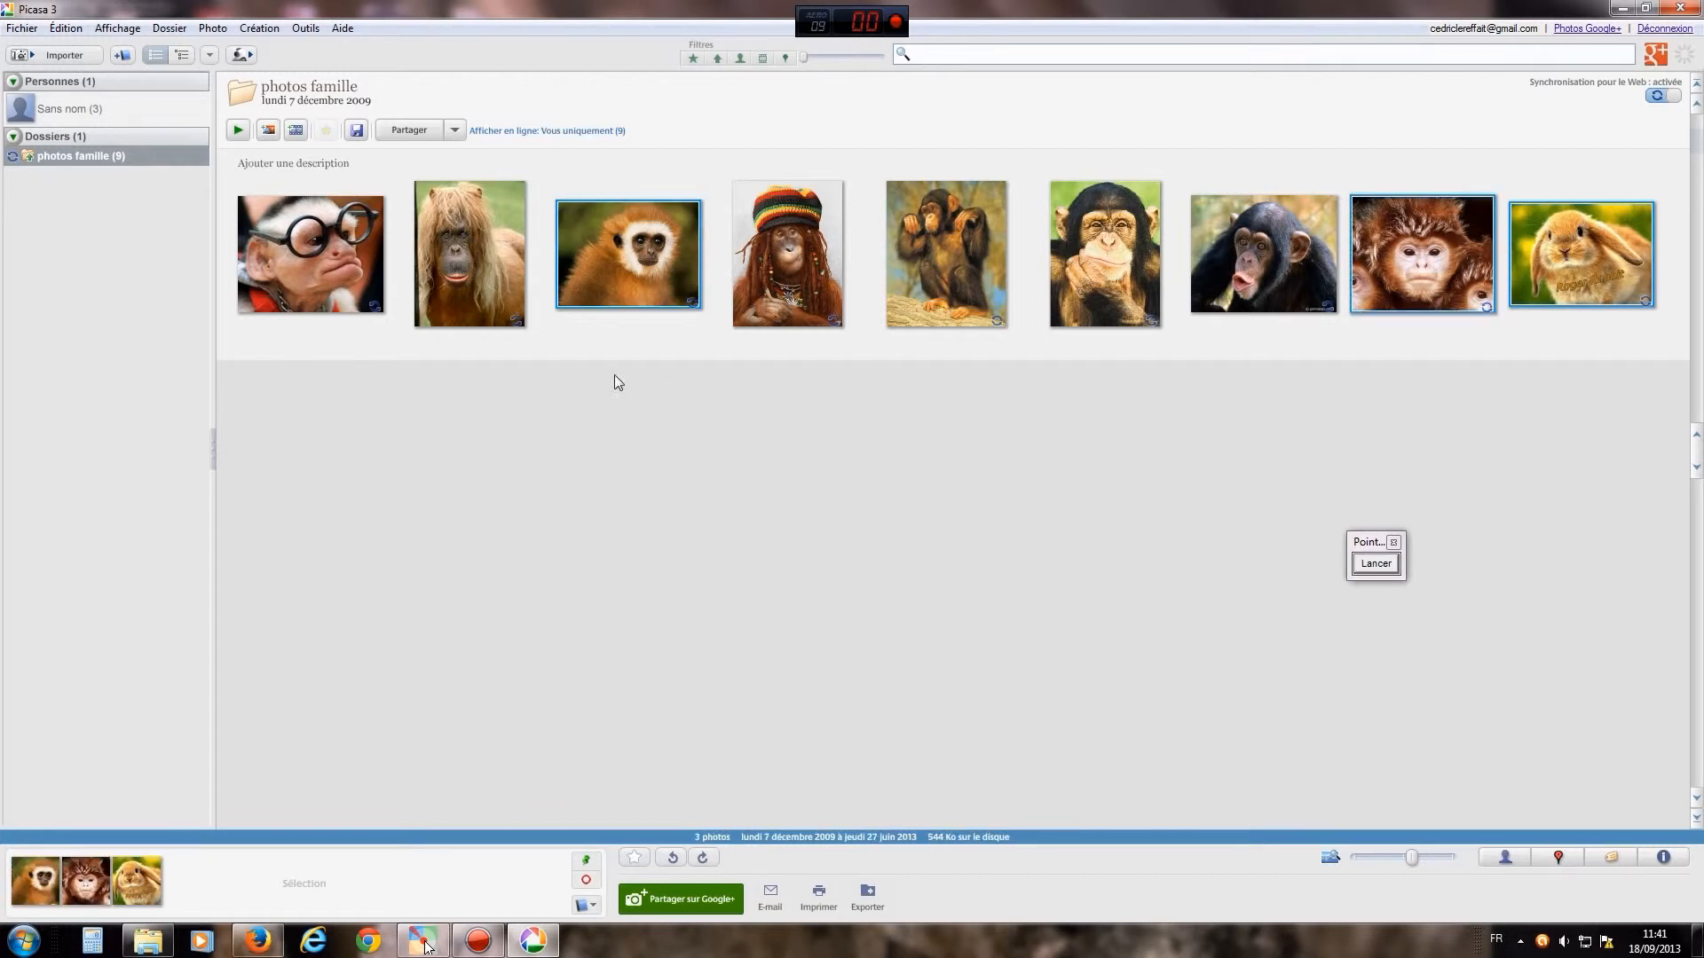
left_click(294, 131)
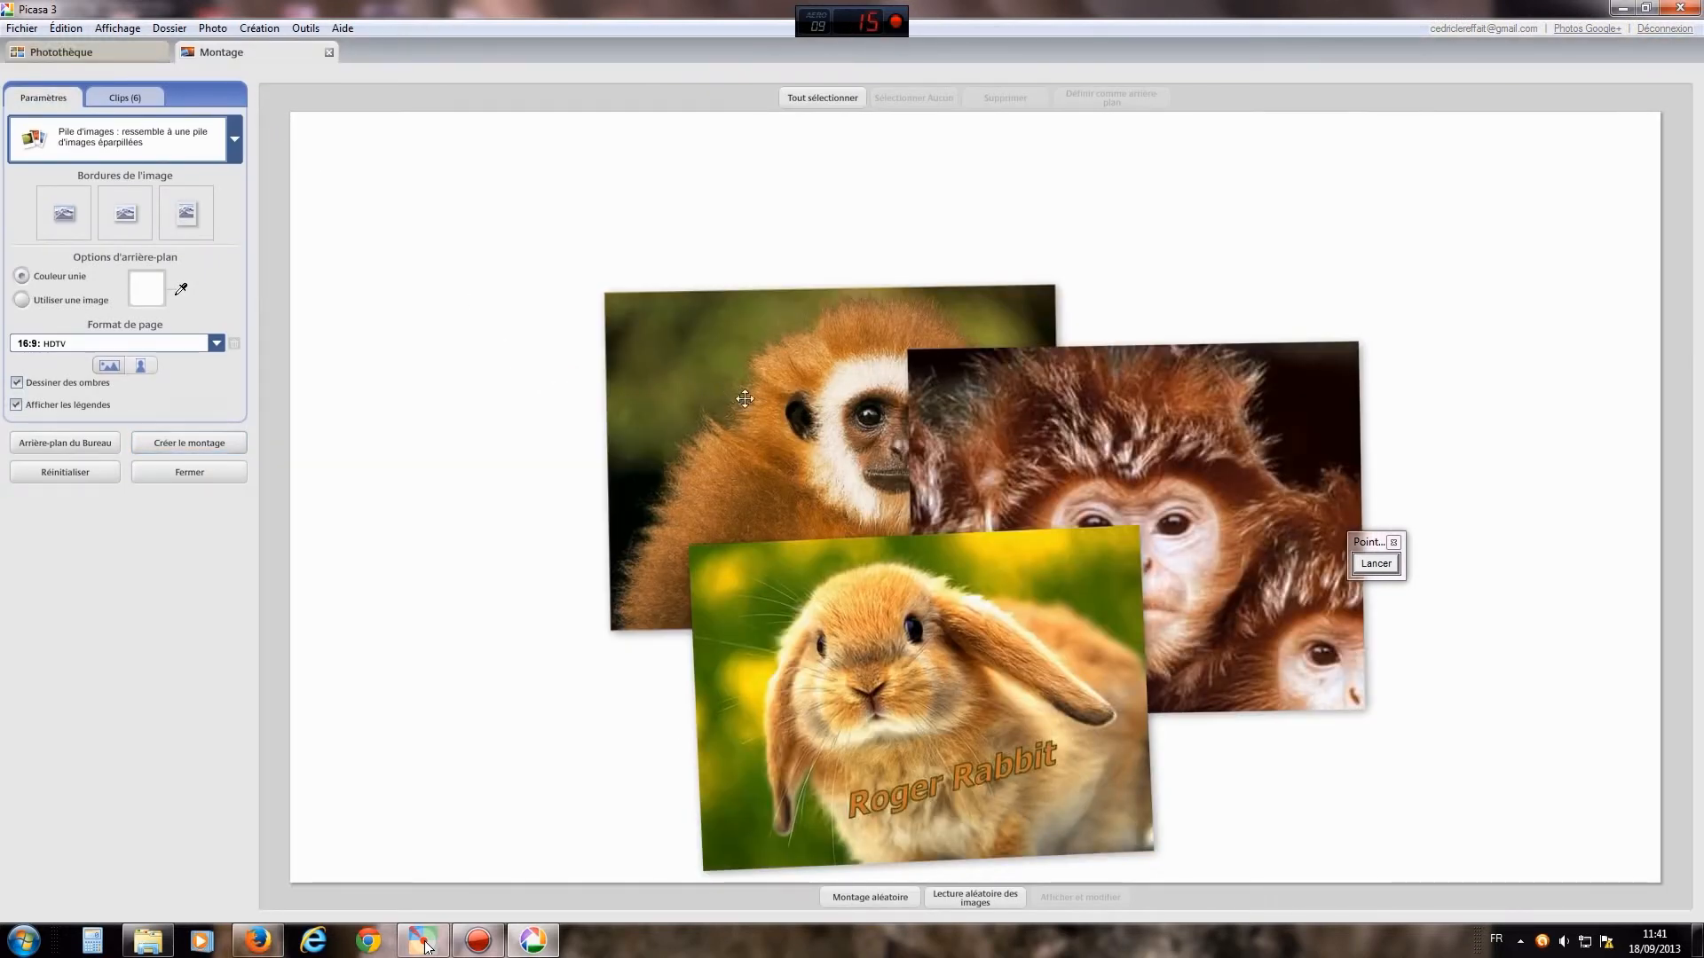
left_click_drag(819, 436, 603, 288)
left_click_drag(1134, 458, 1293, 260)
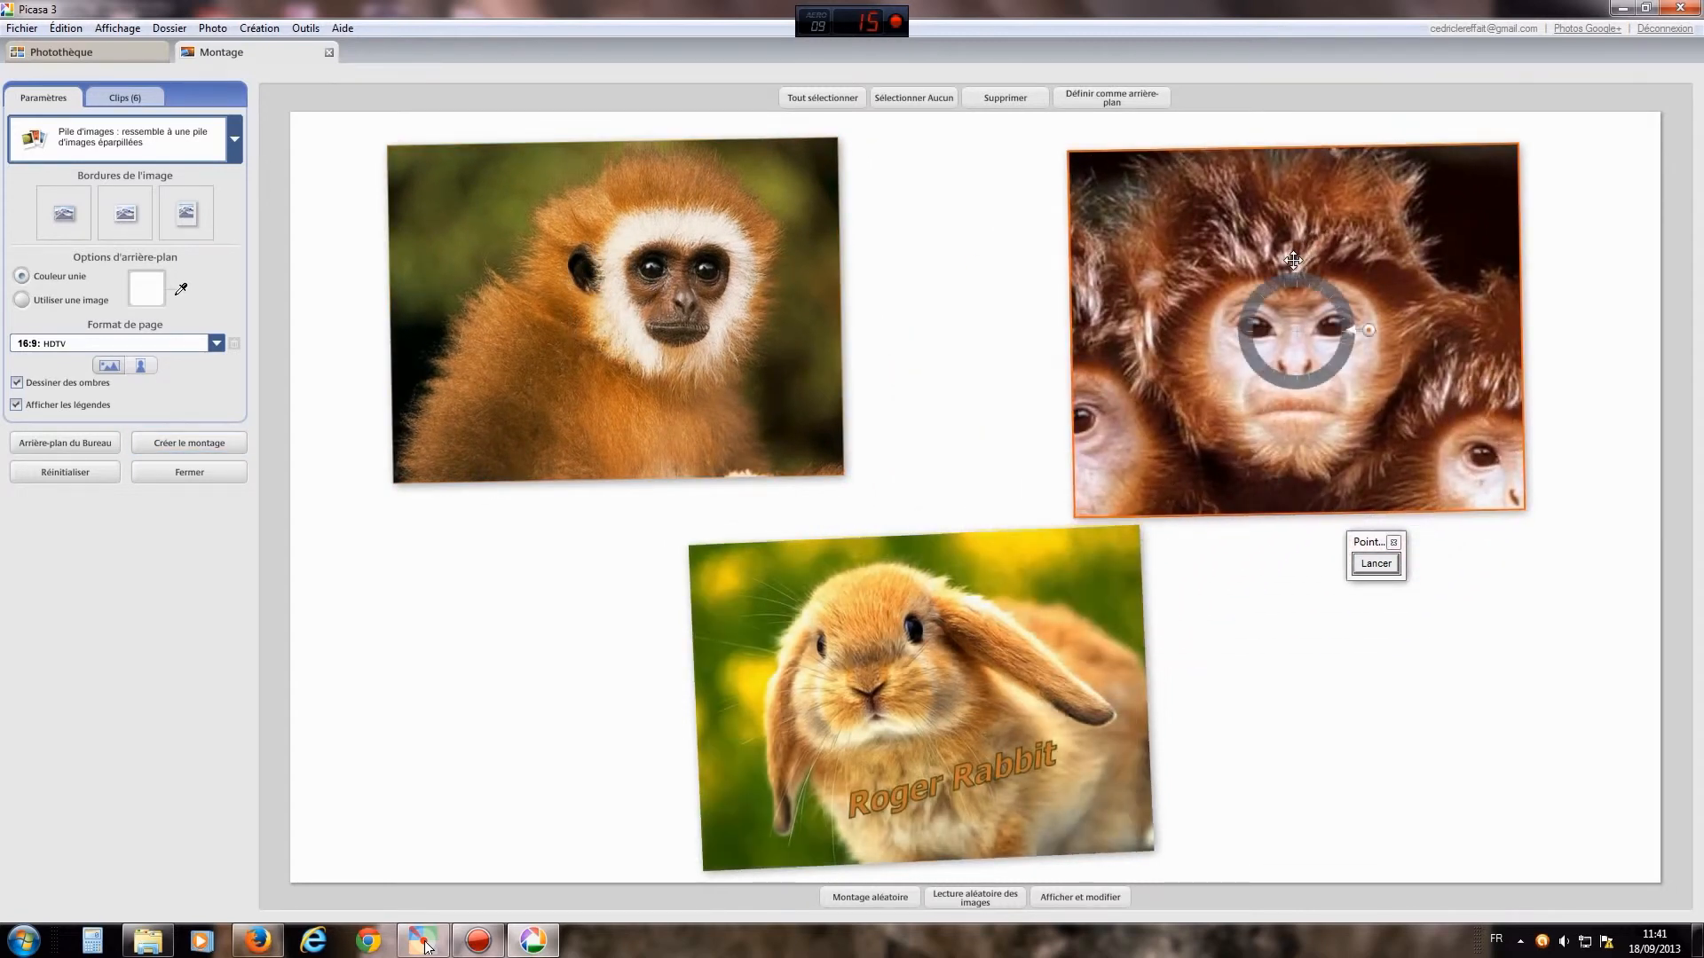
Step: Enlarge the gibbon and red-haired monkey photos and tilt each one outward in the upper part of the collage
left_click_drag(1371, 336, 1396, 376)
left_click(760, 404)
left_click_drag(685, 310, 721, 277)
left_click_drag(794, 223, 763, 278)
Step: Straighten and slightly enlarge the rabbit photo, and centre it over the lower edges of the two monkey photos
left_click(954, 635)
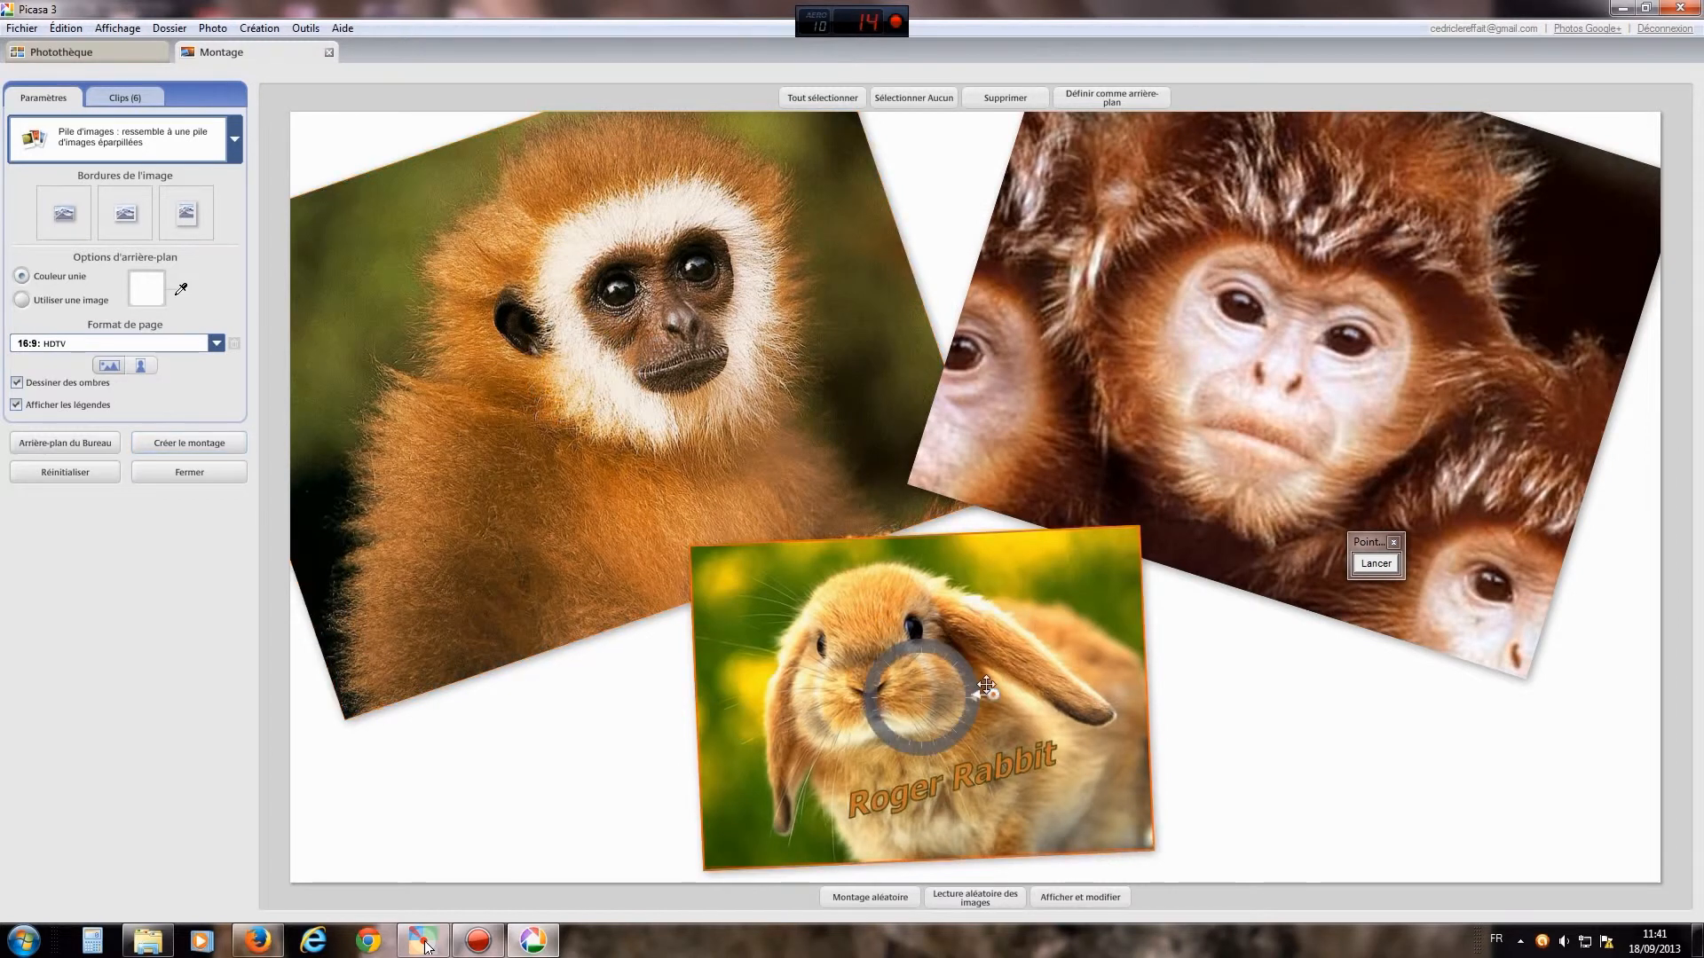
left_click_drag(995, 695, 1034, 691)
left_click_drag(999, 630, 1008, 542)
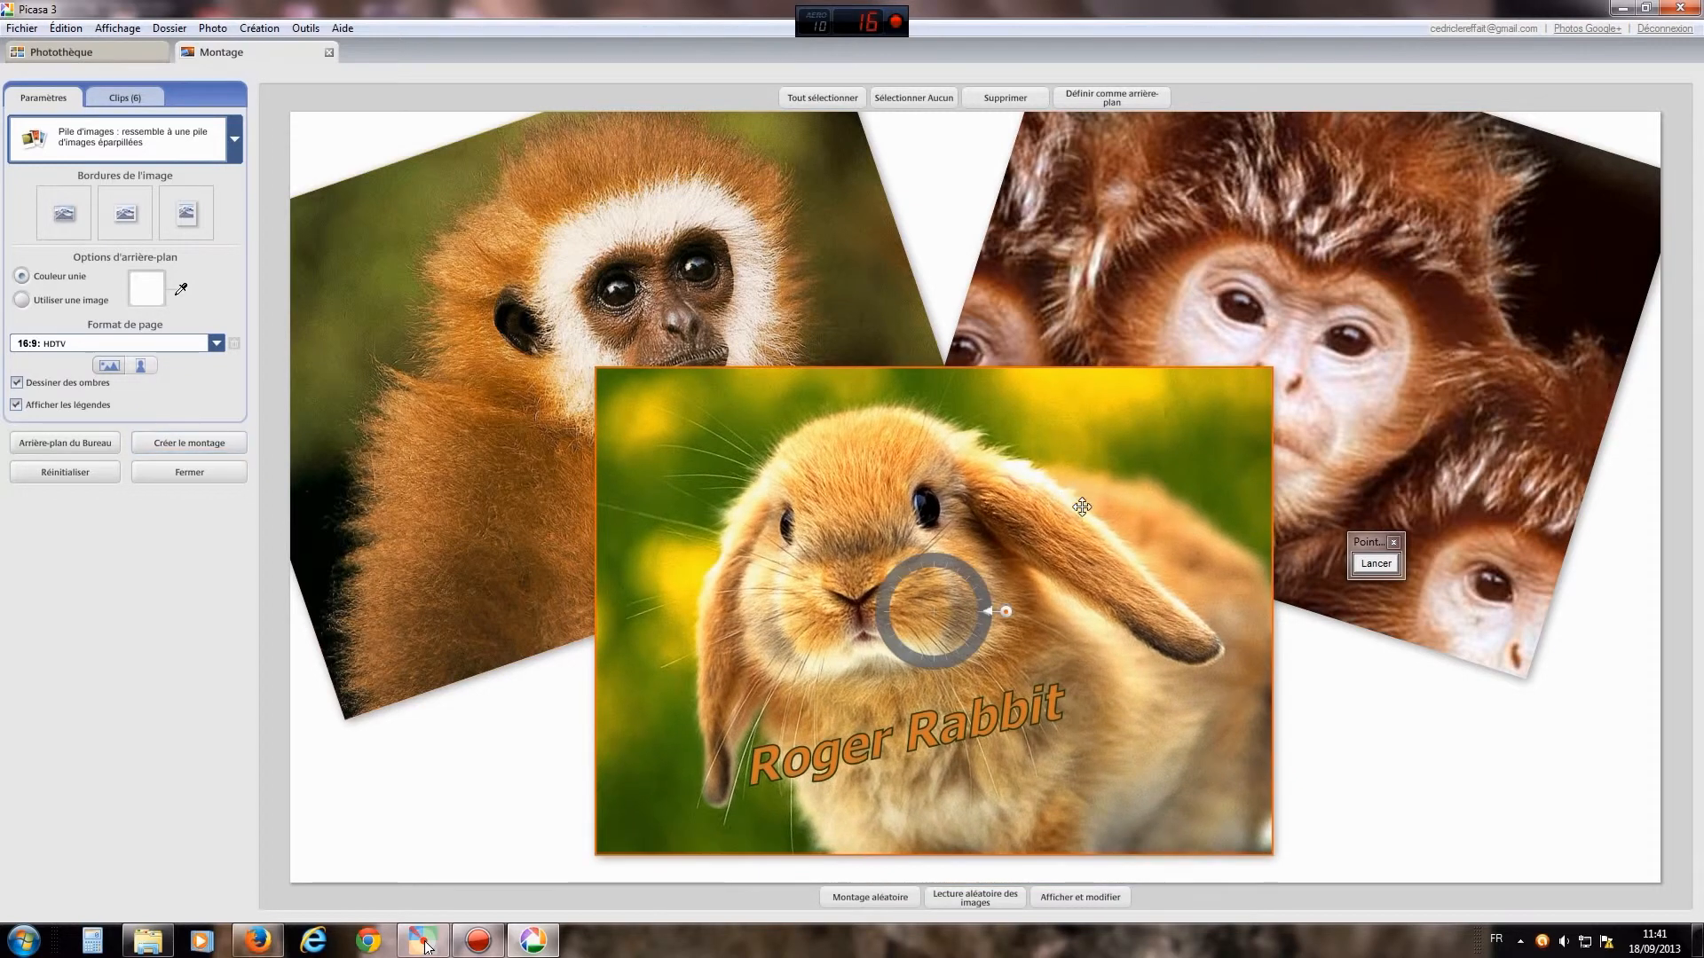
left_click_drag(1005, 612, 991, 611)
left_click_drag(977, 532, 963, 554)
Step: Reduce the tilted gibbon and red-haired monkey photos, and lower the red-haired monkey so it fits on the page
left_click(818, 342)
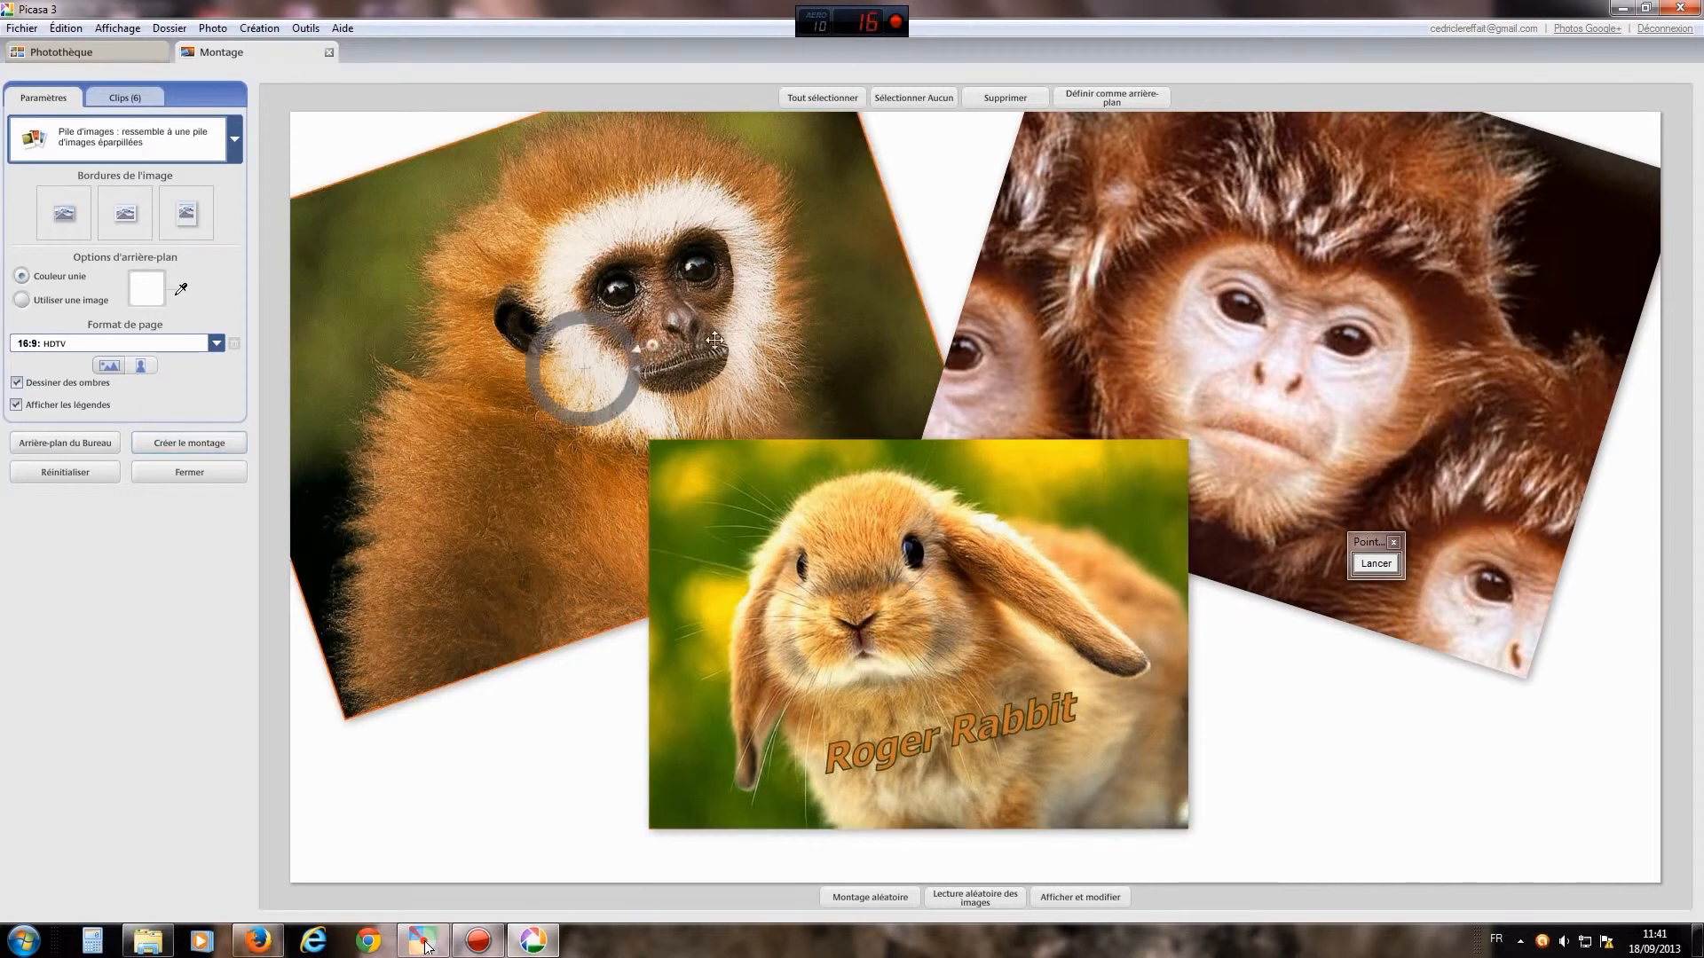
left_click_drag(658, 342, 636, 335)
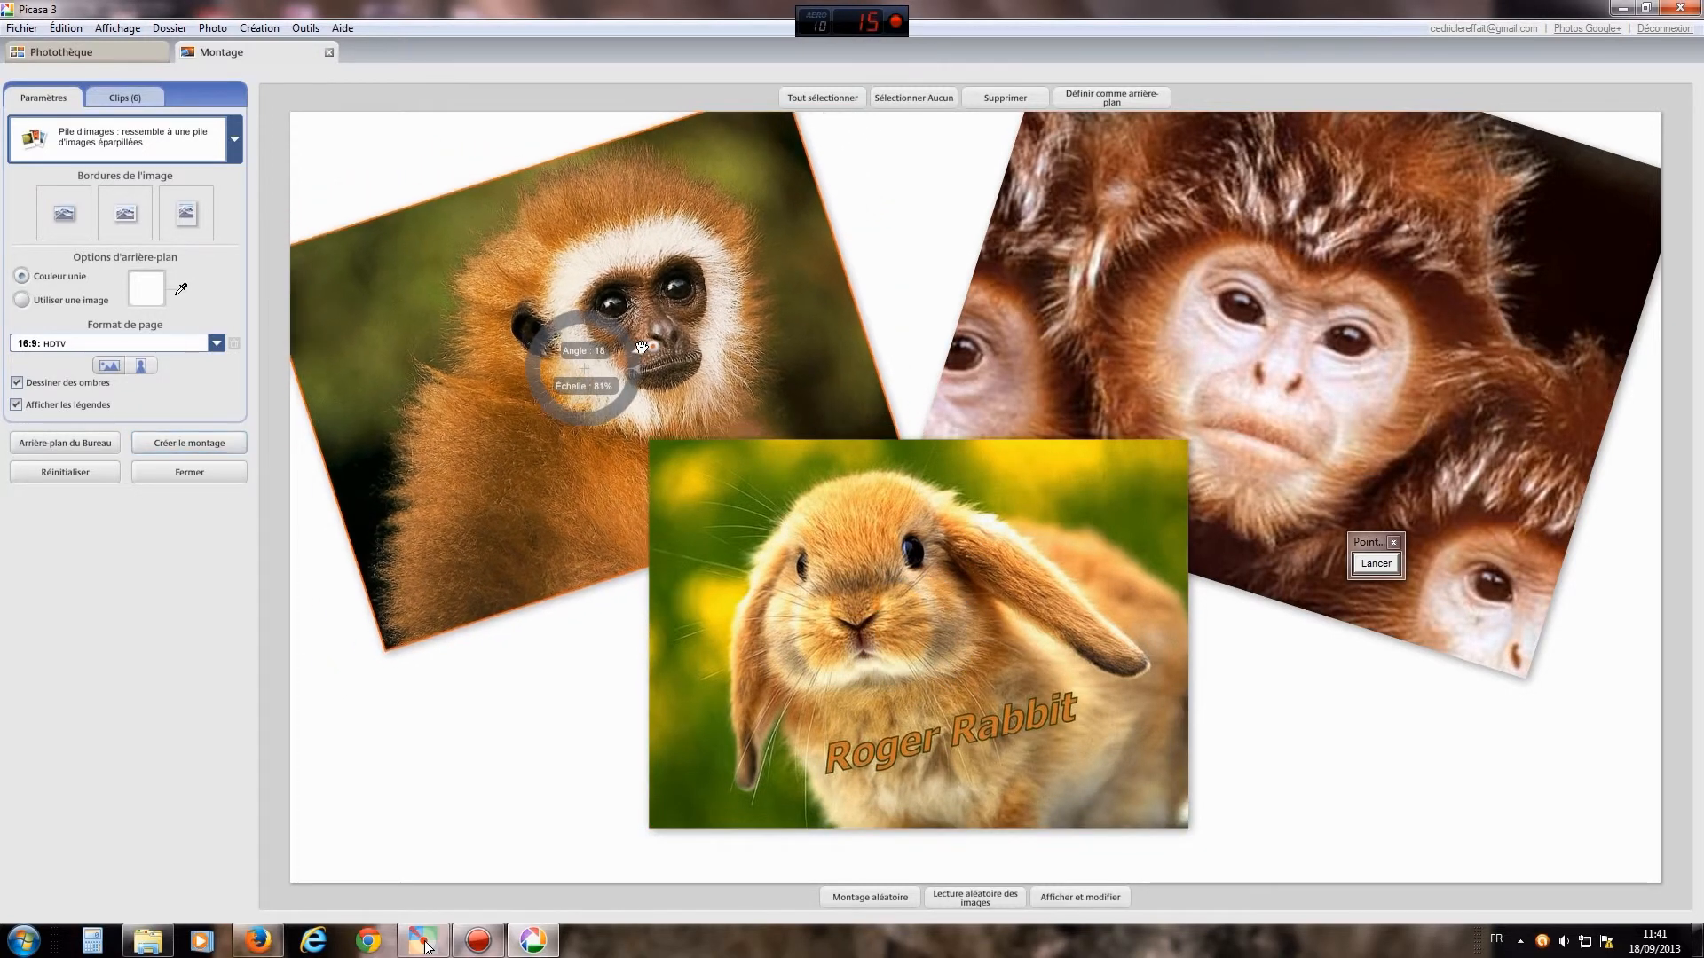
left_click(1311, 371)
left_click_drag(1349, 352, 1348, 323)
left_click_drag(1331, 237, 1336, 274)
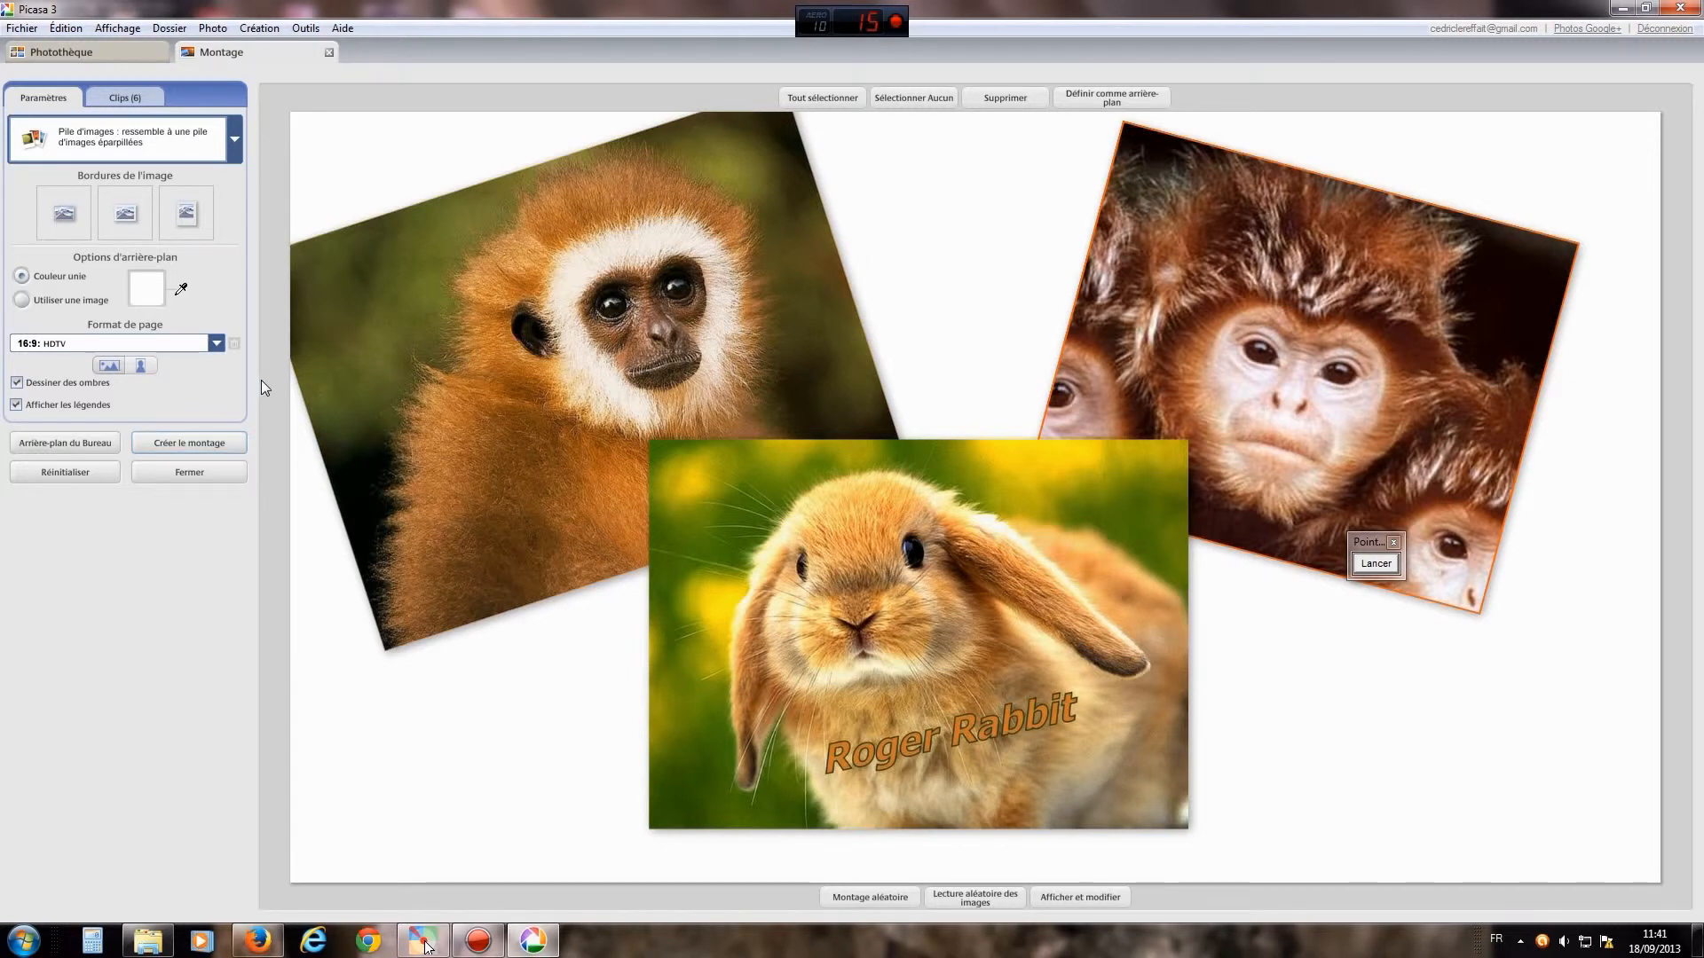
Step: Look through the page formats and return to 16:9 HDTV, and toggle the photo shadows off and on again
left_click(215, 345)
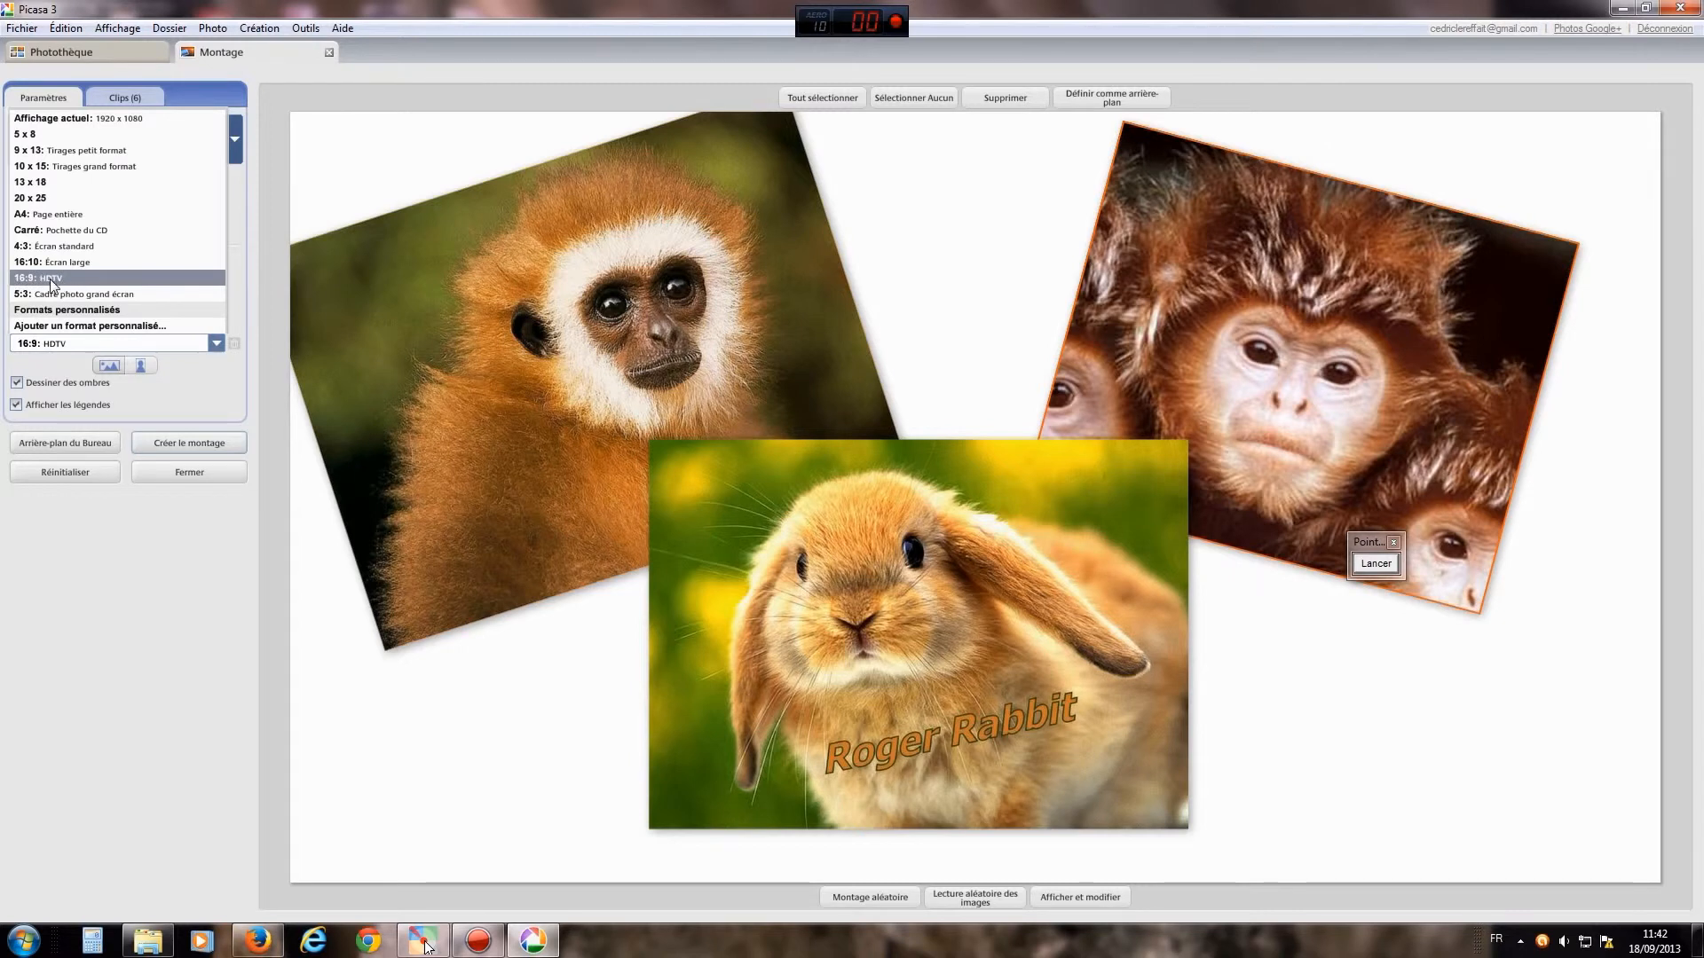
left_click(53, 166)
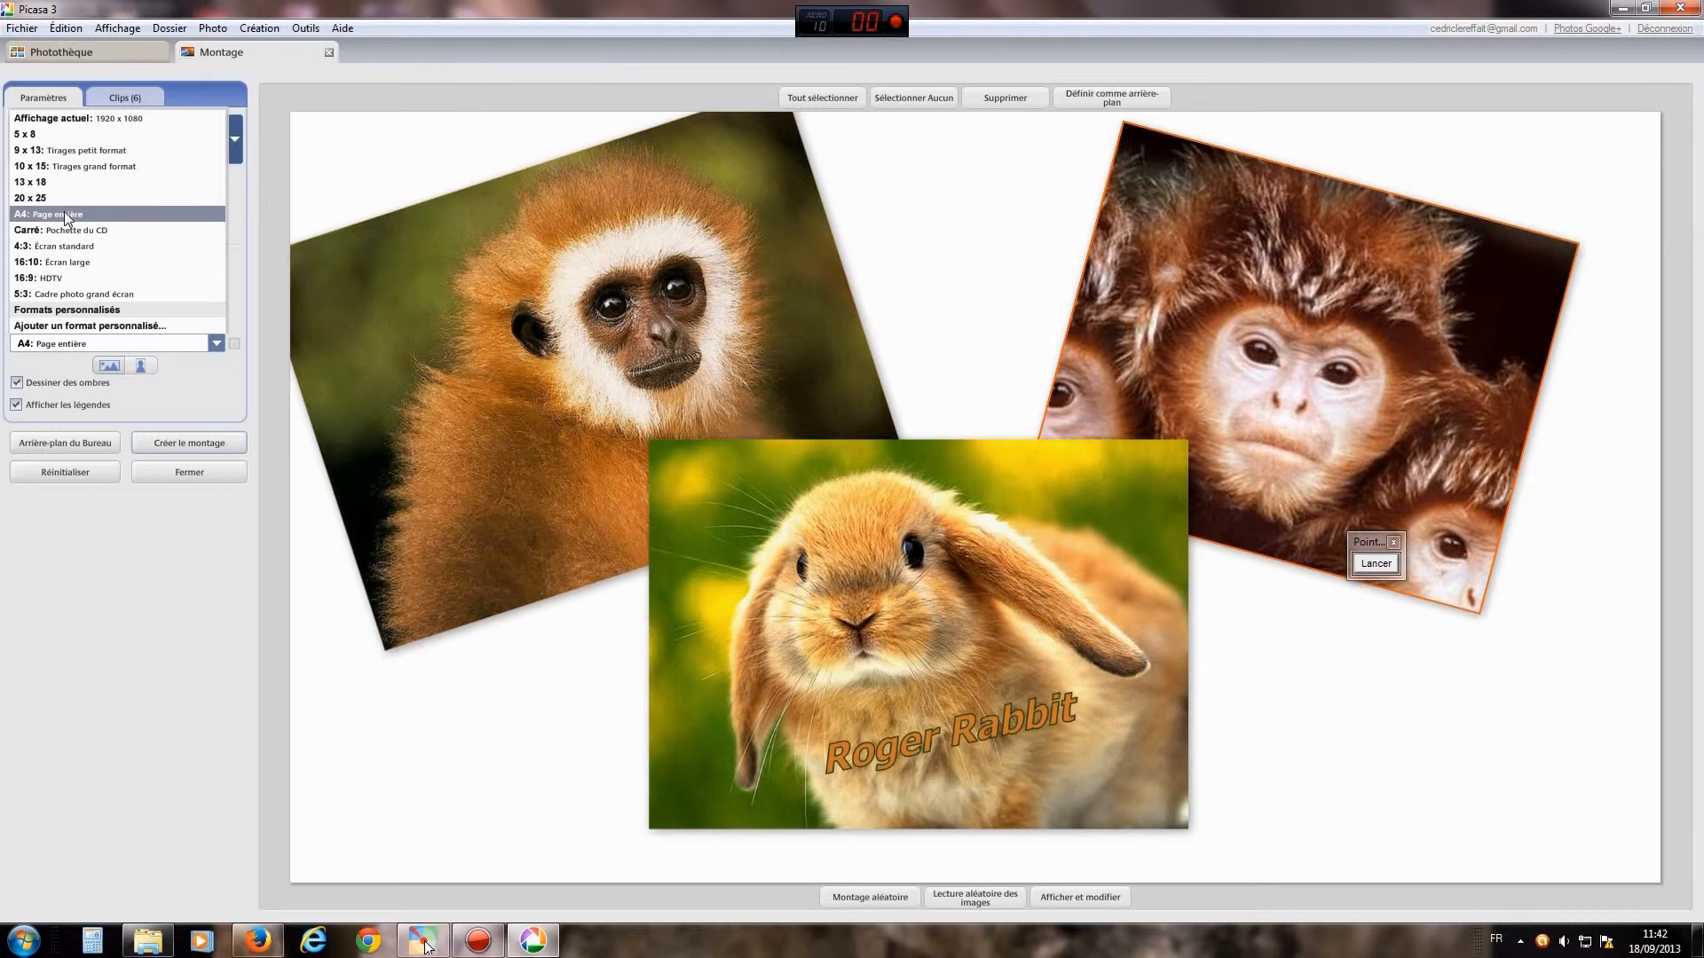
left_click(60, 277)
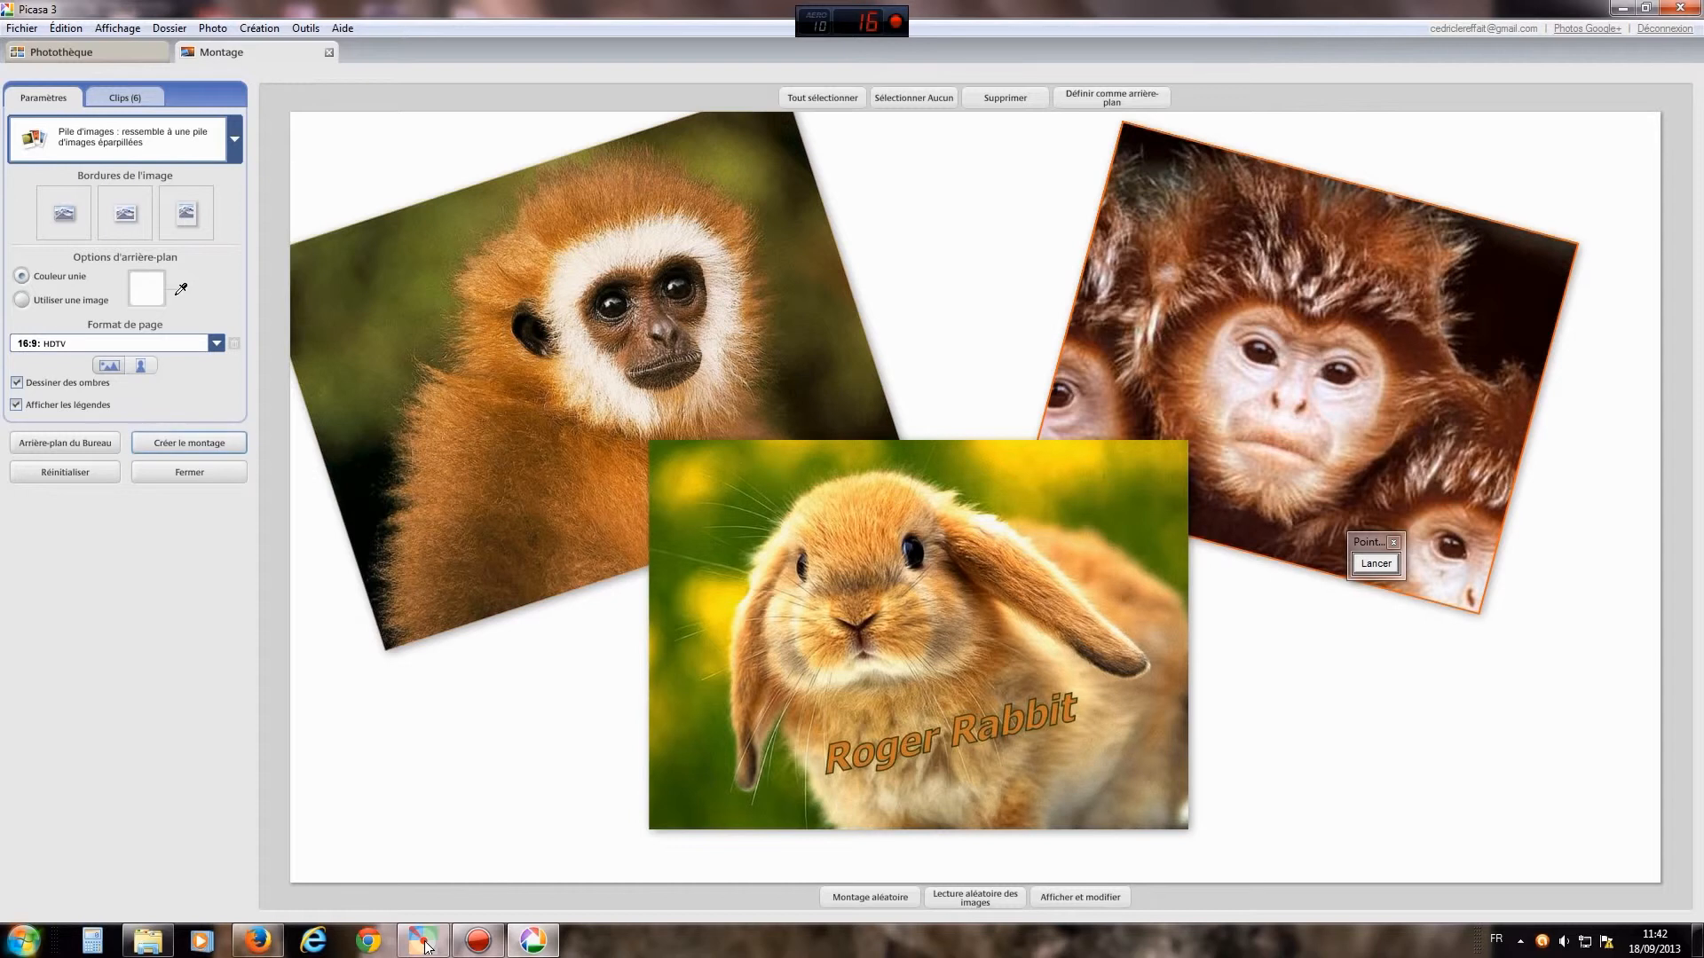
left_click(20, 383)
left_click(19, 384)
Step: Try the plain white border and the instant-photo border on the red-haired monkey, and return it to no border
left_click(126, 213)
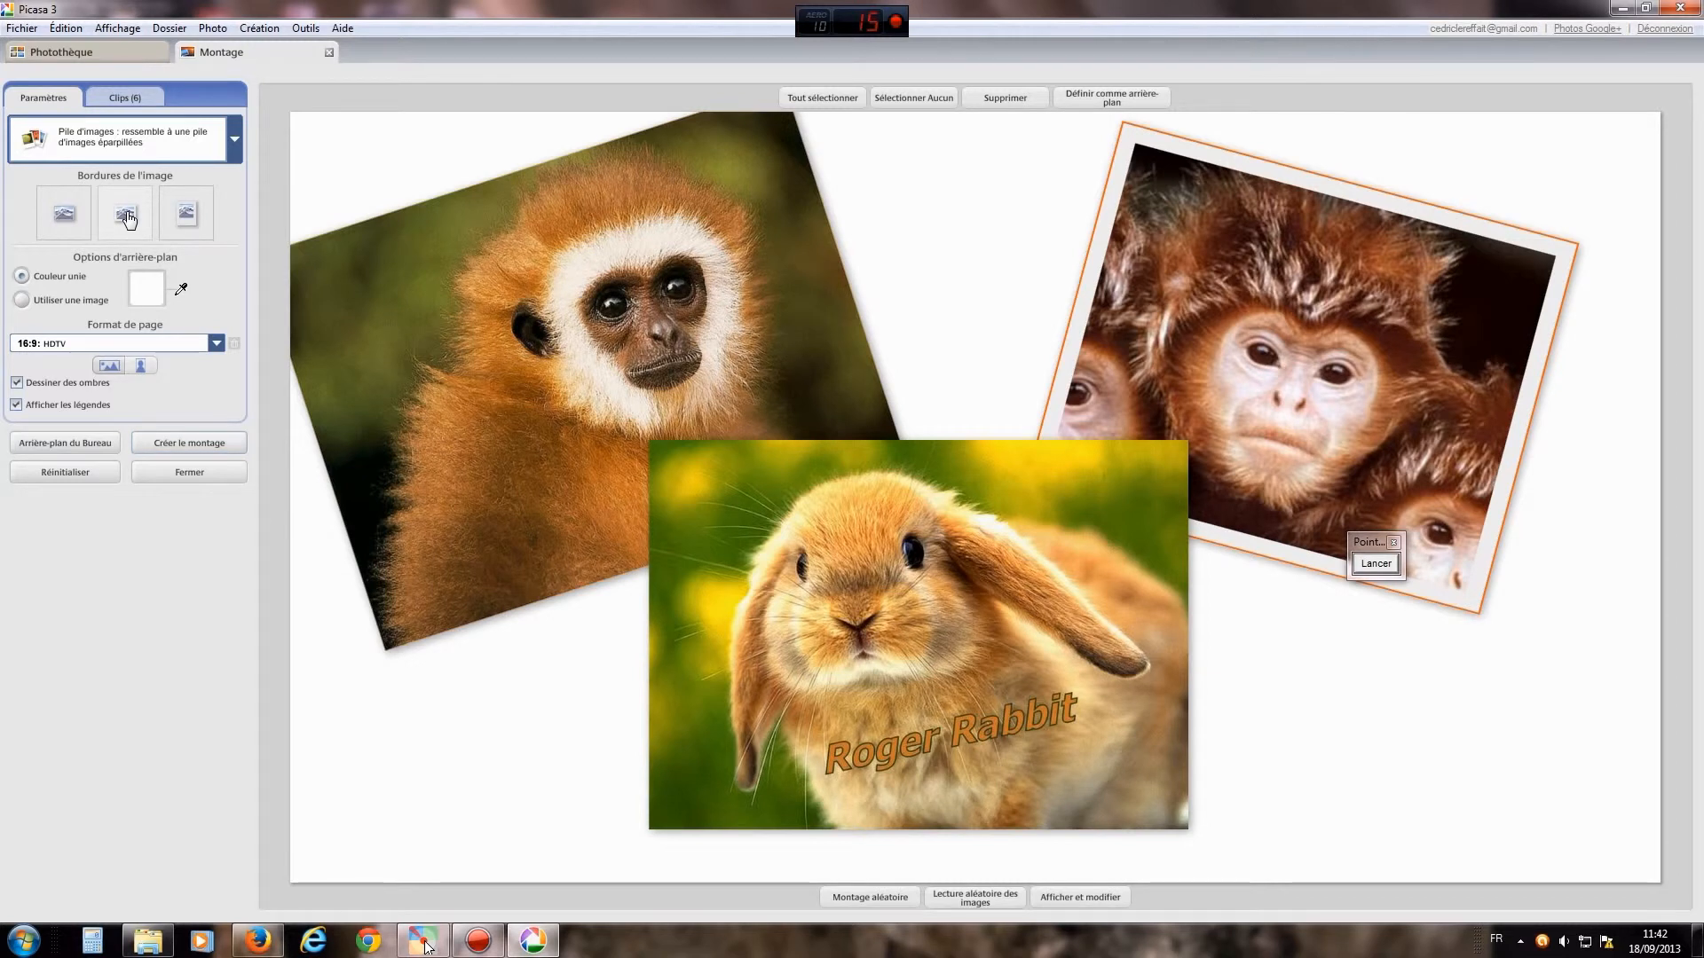
left_click(187, 211)
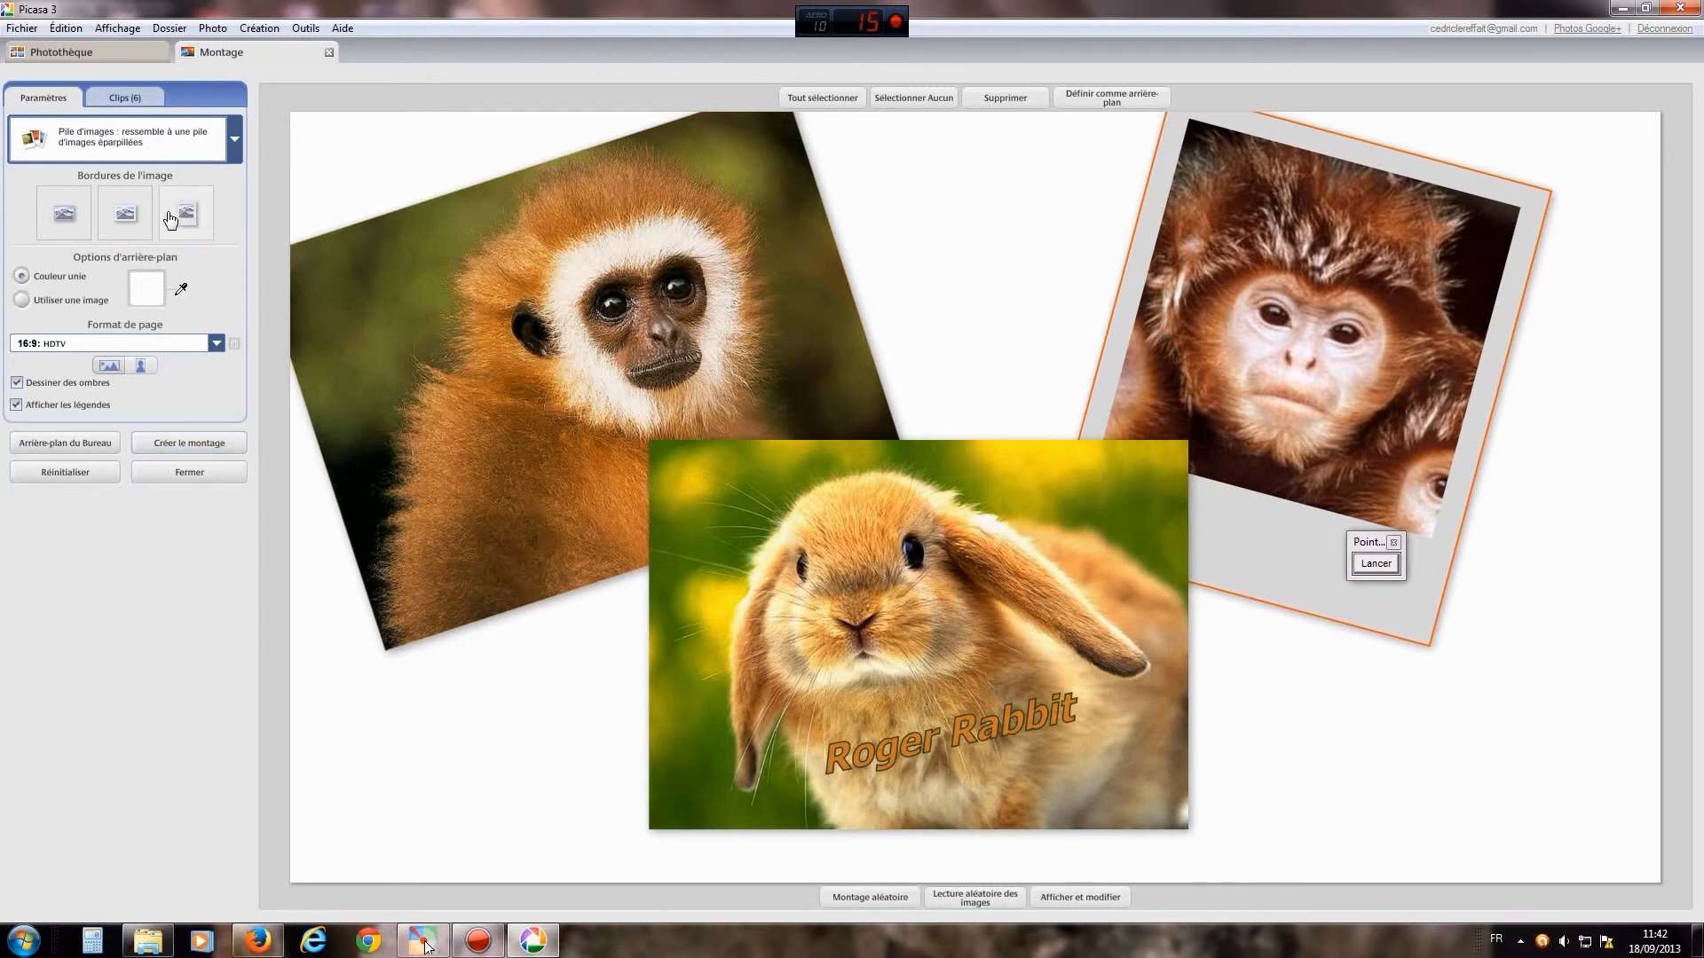
left_click(61, 214)
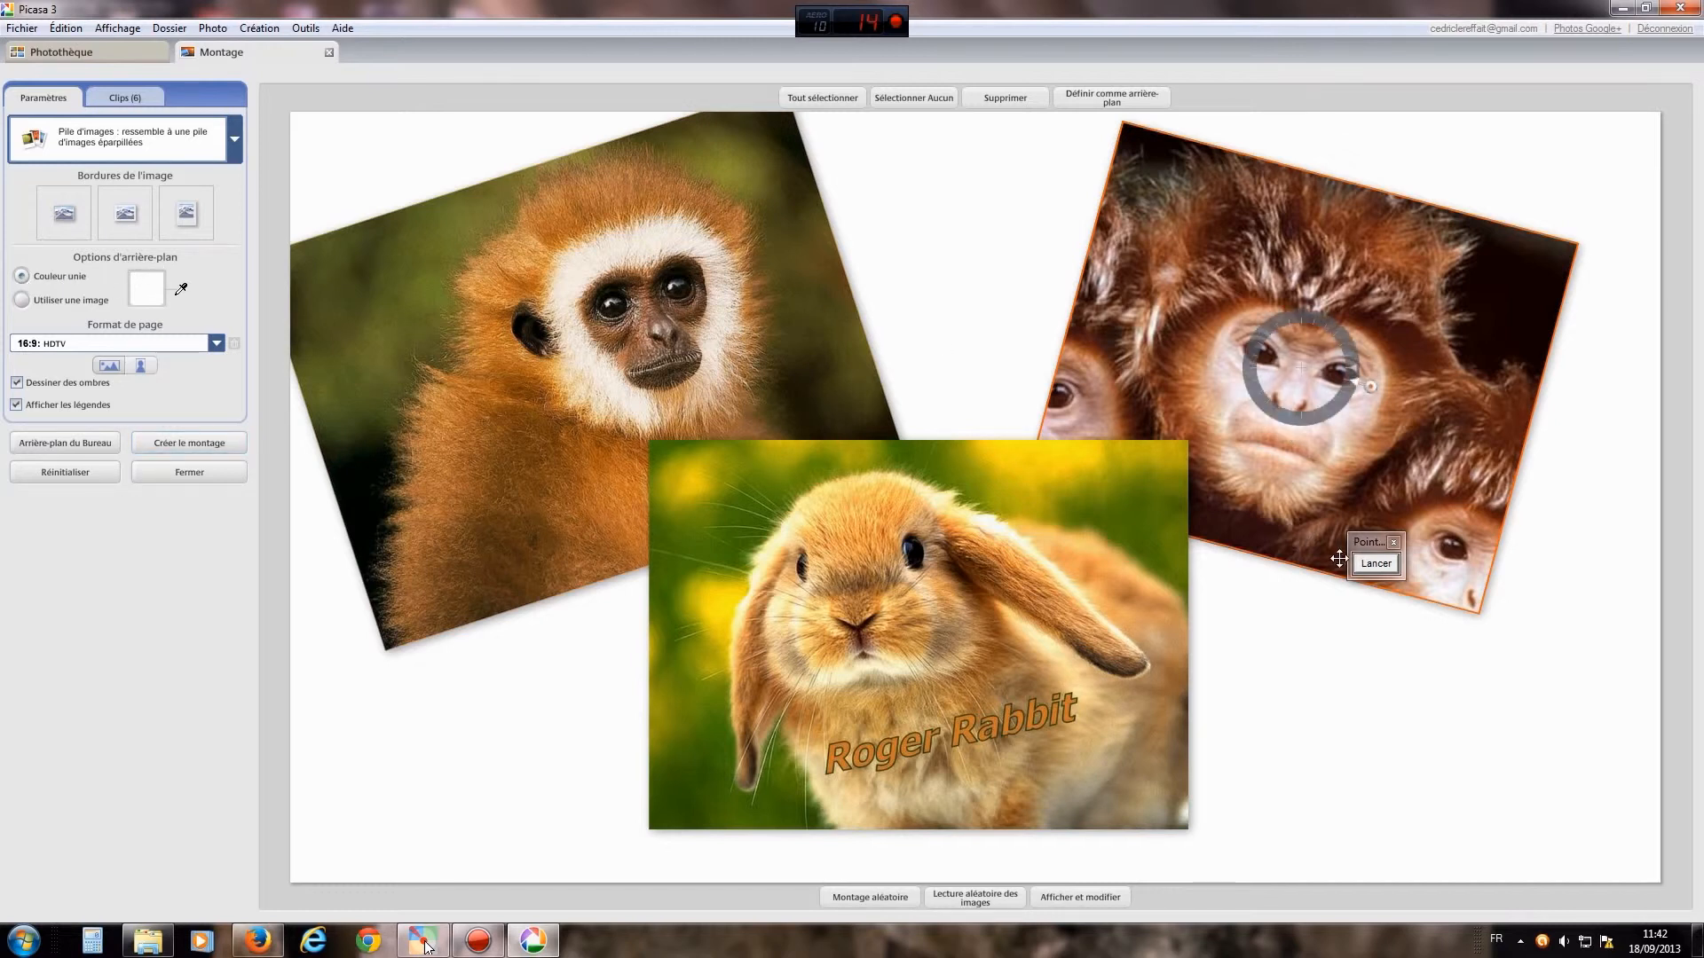
Step: Draw red annotation arrows to the solid colour background option and its colour swatch, ending the annotation after each
left_click(1371, 568)
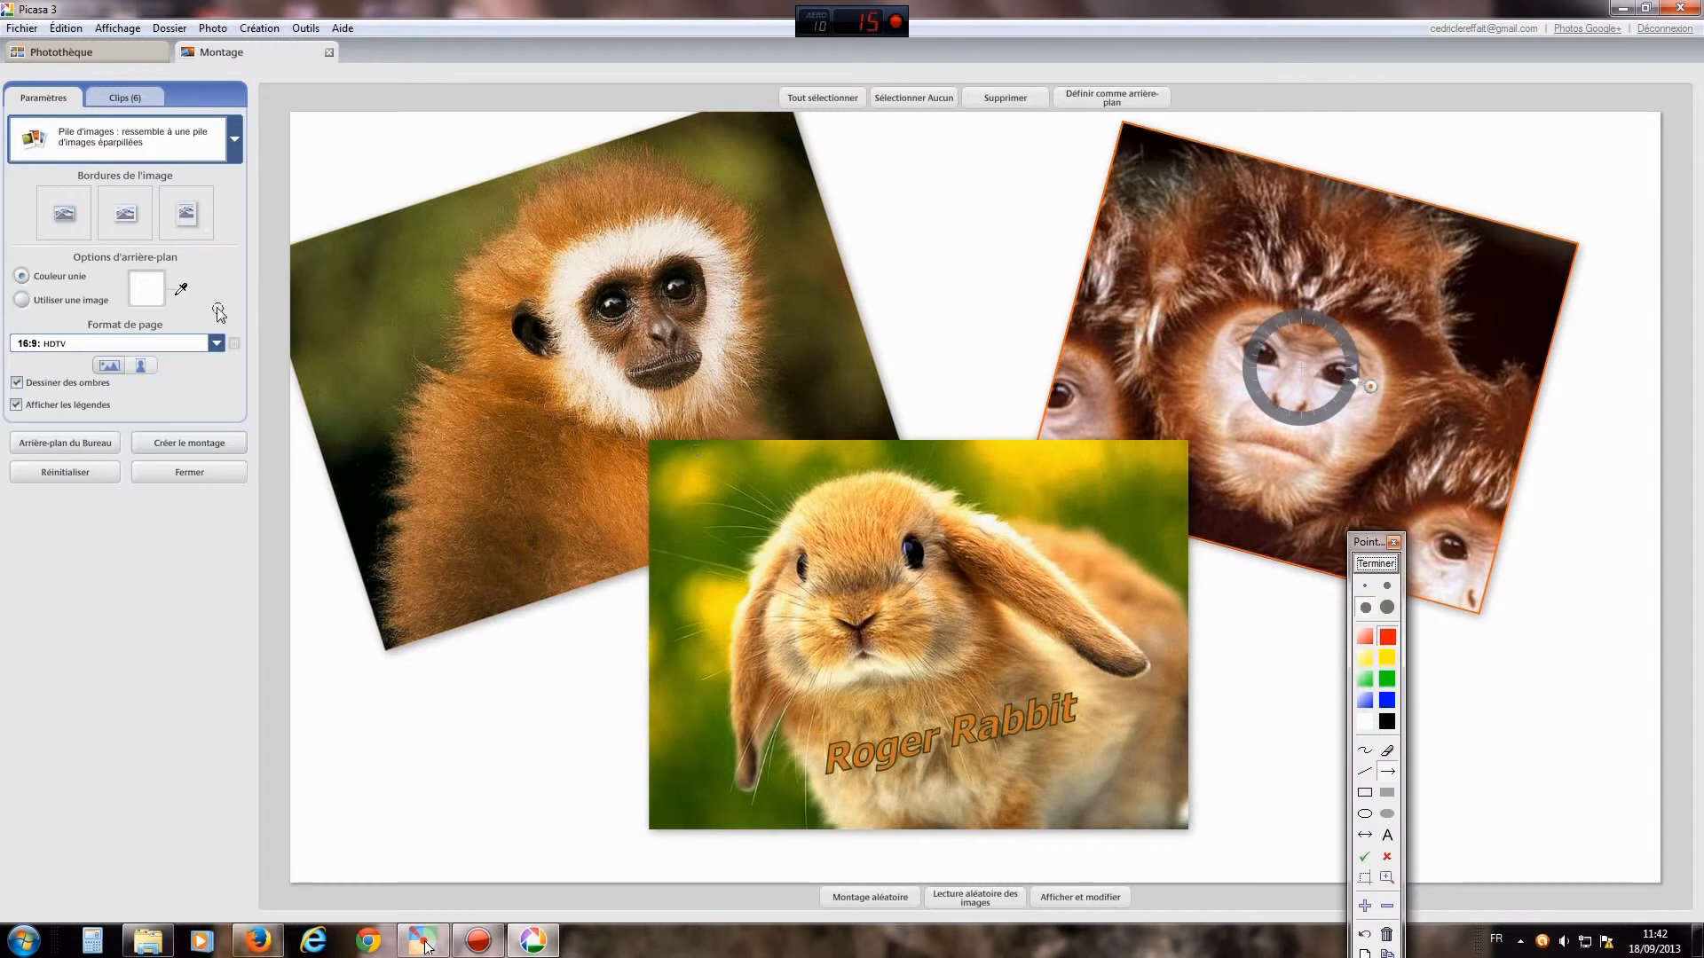
left_click_drag(229, 316, 97, 282)
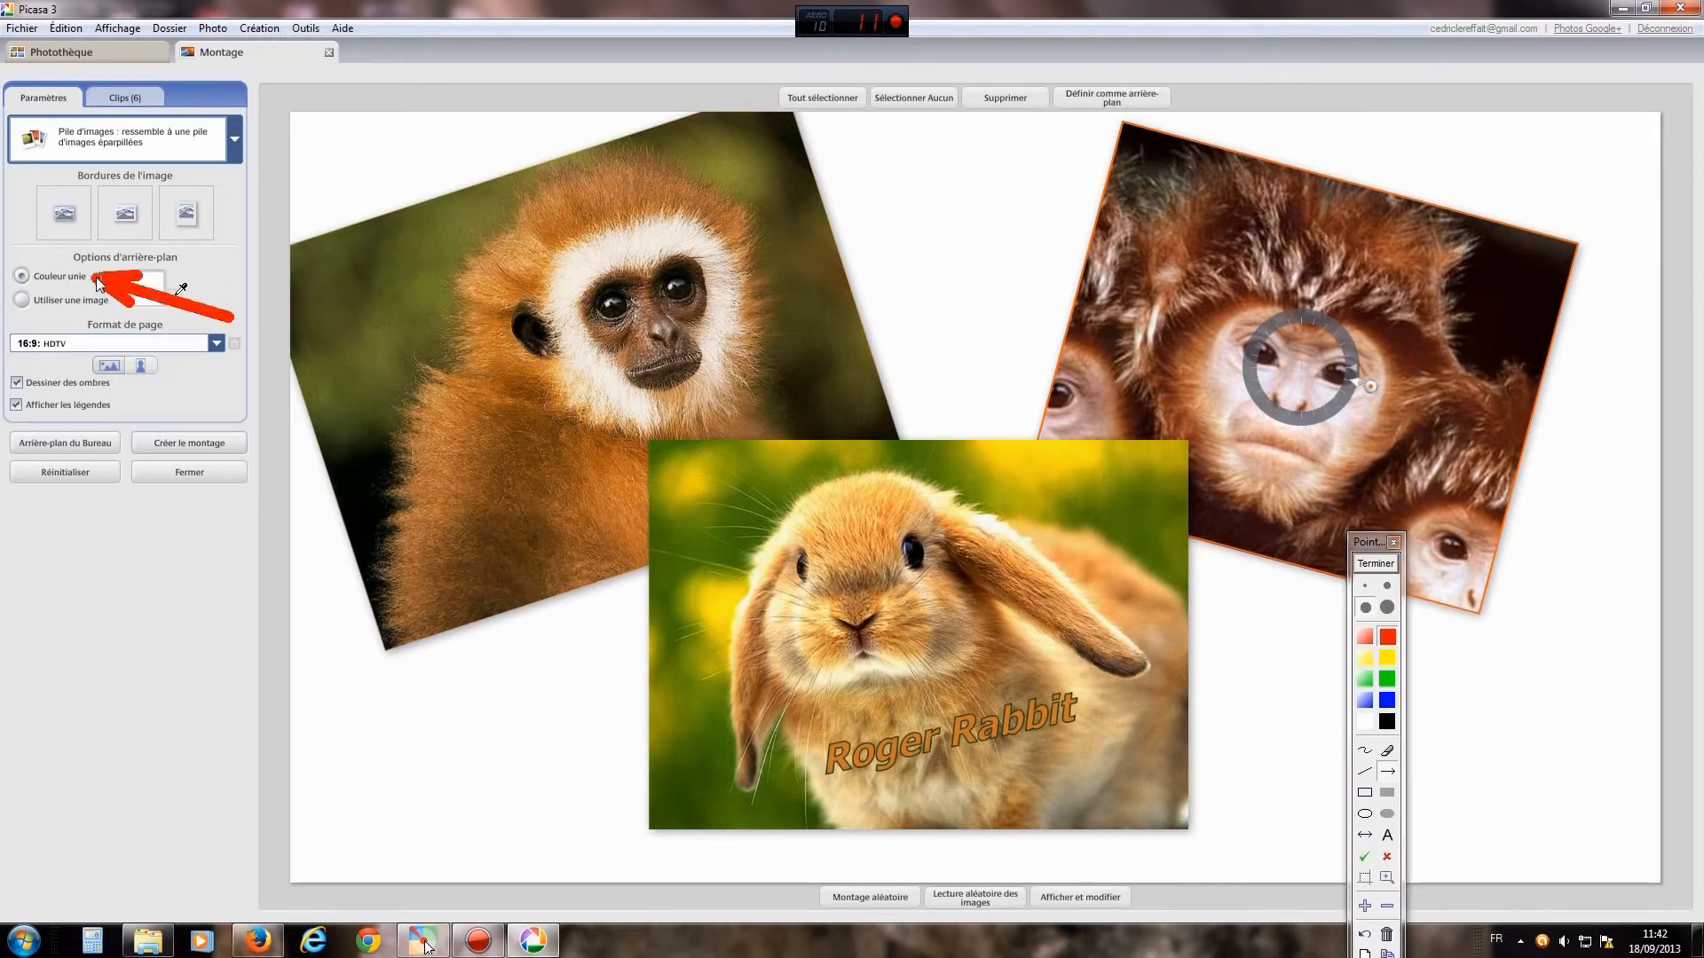
left_click(1385, 565)
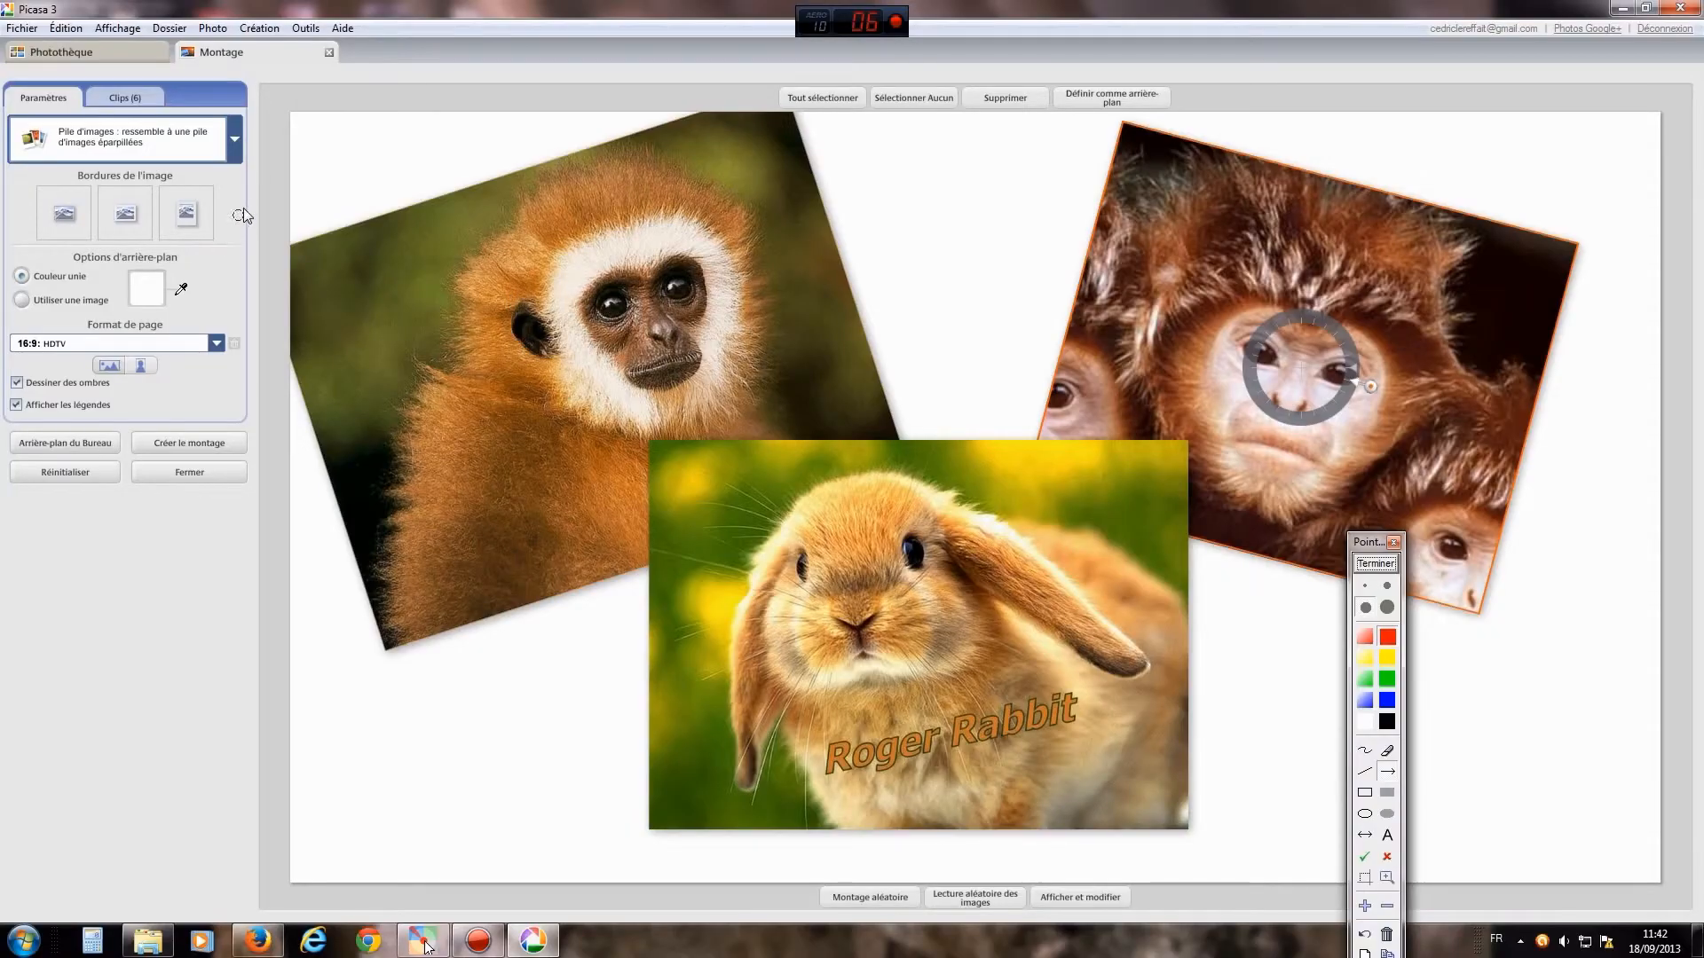
left_click_drag(249, 207, 152, 273)
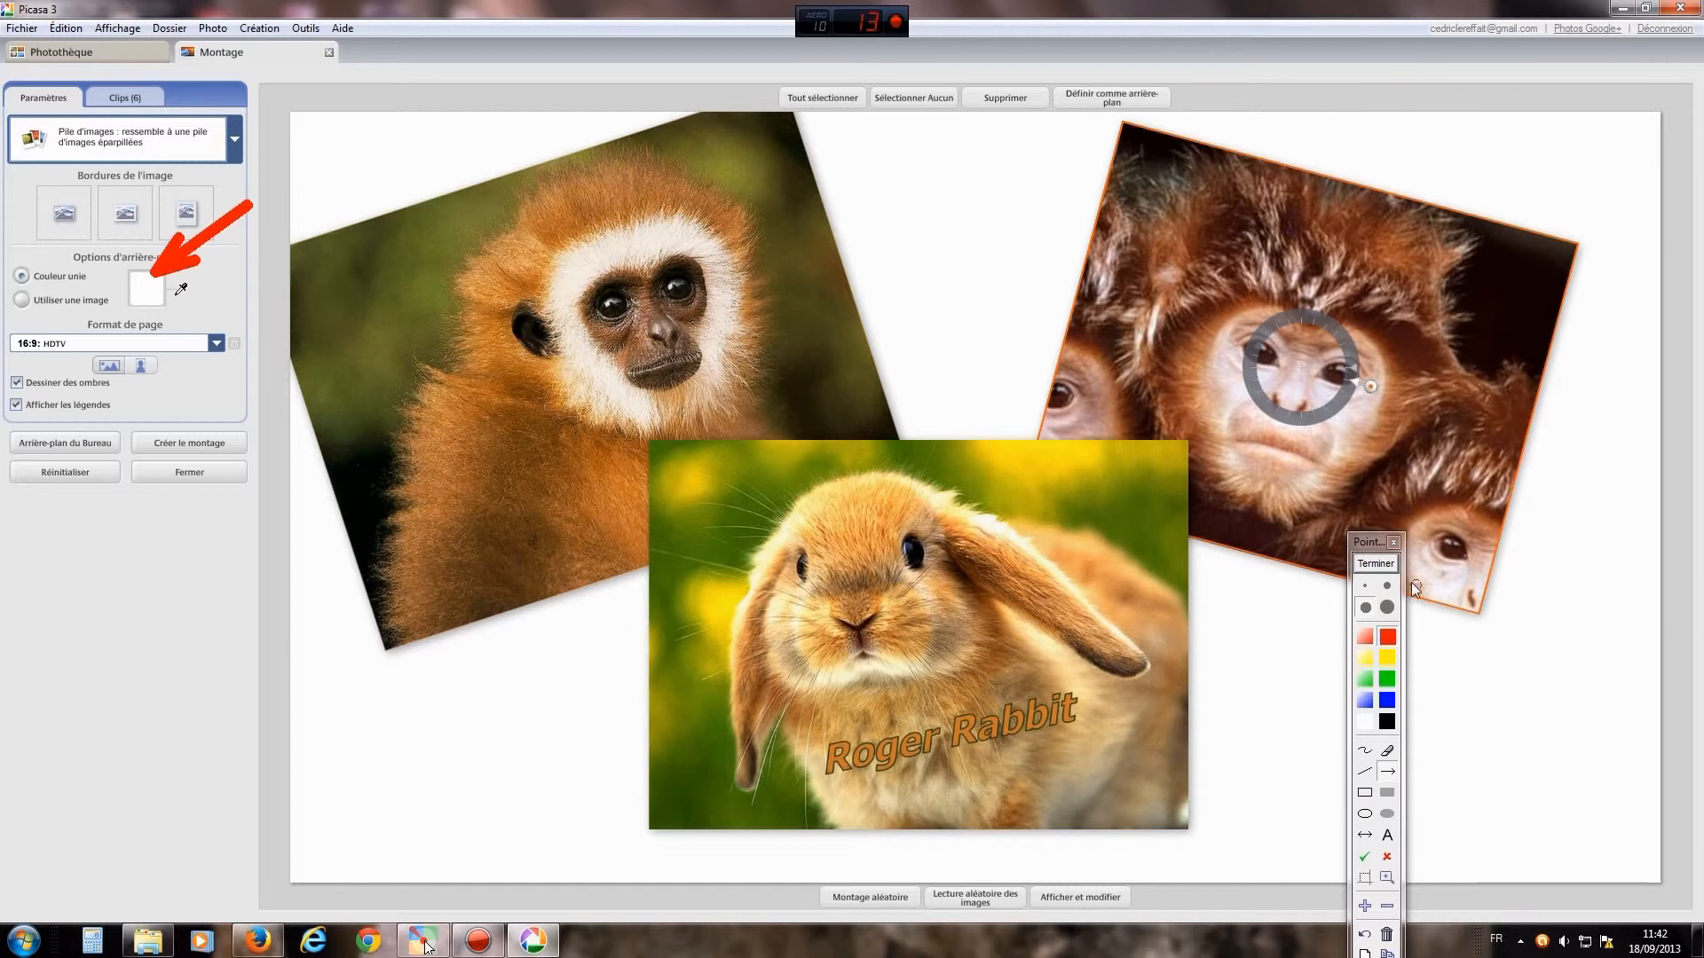
left_click(1376, 563)
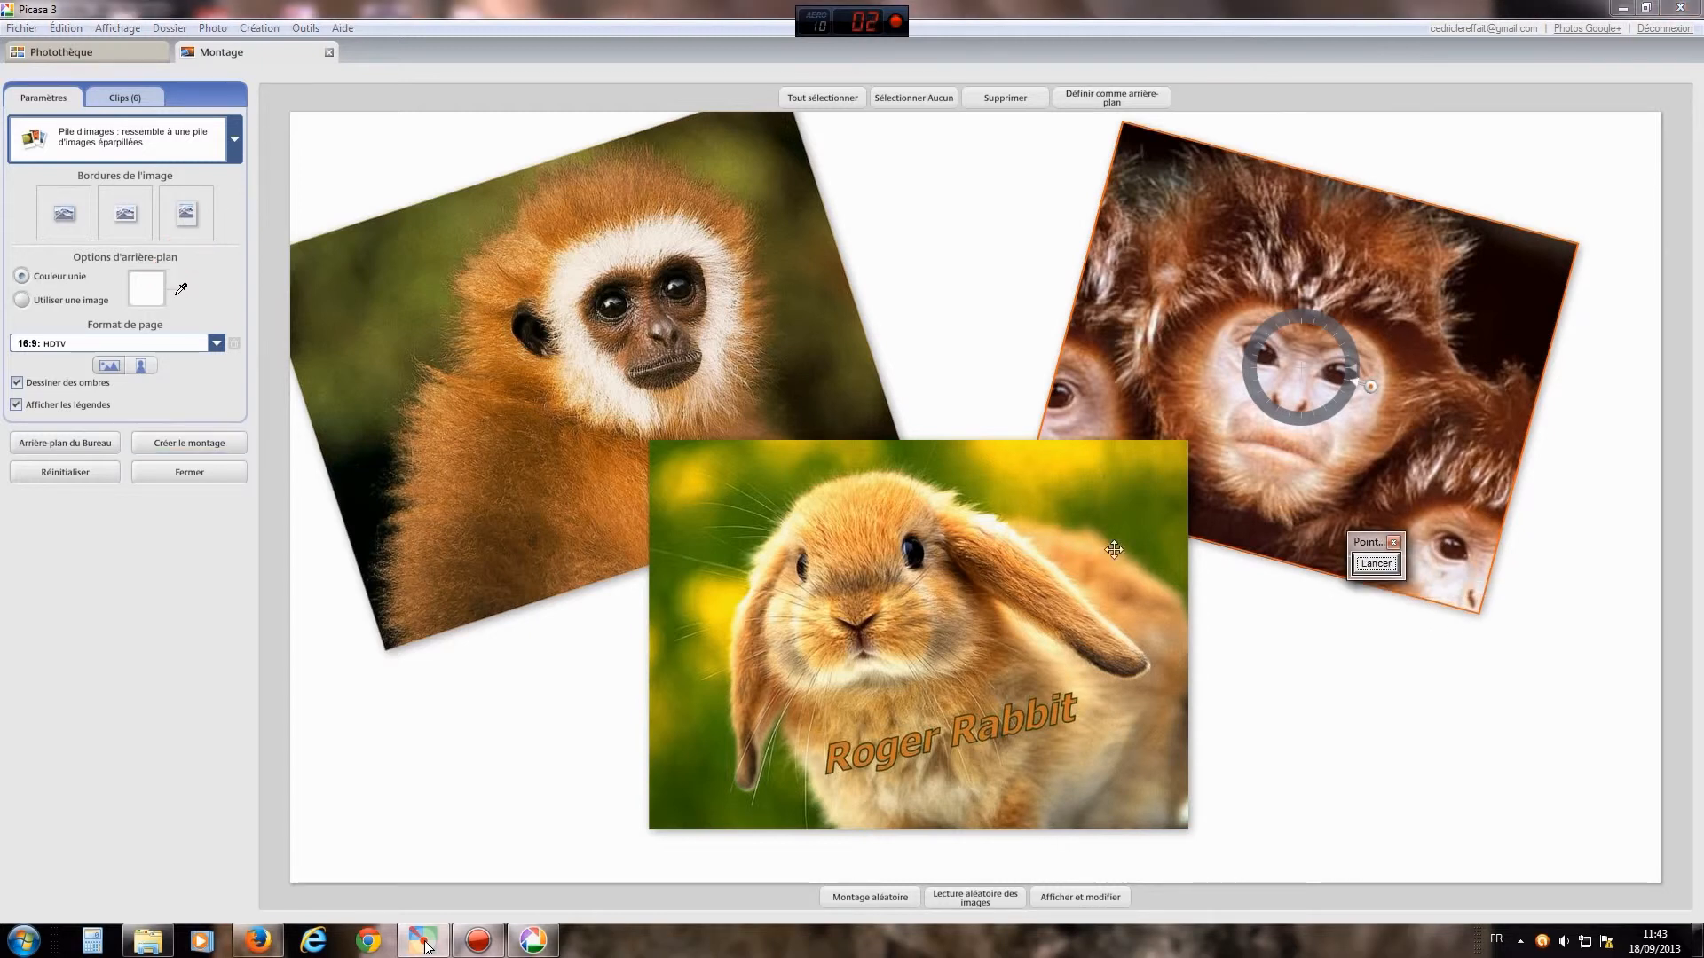
Step: Set the collage background to solid beige, trying the red-haired monkey image as background before returning to the solid colour
left_click(148, 291)
left_click(148, 290)
left_click(148, 291)
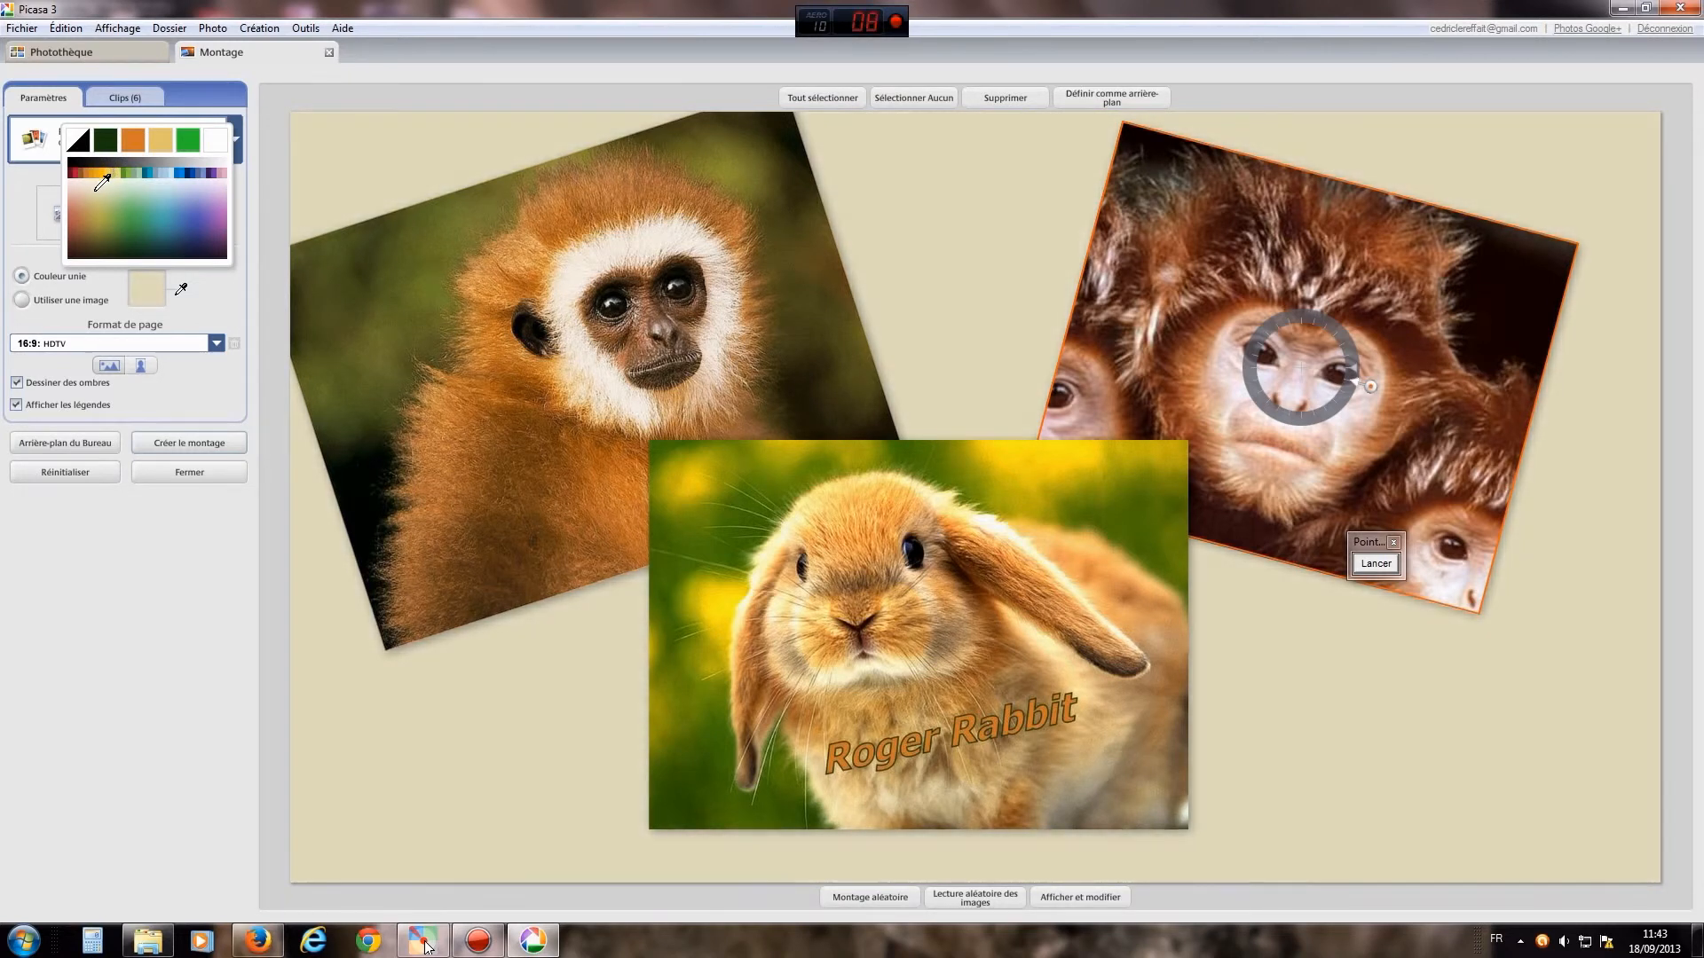
left_click(106, 182)
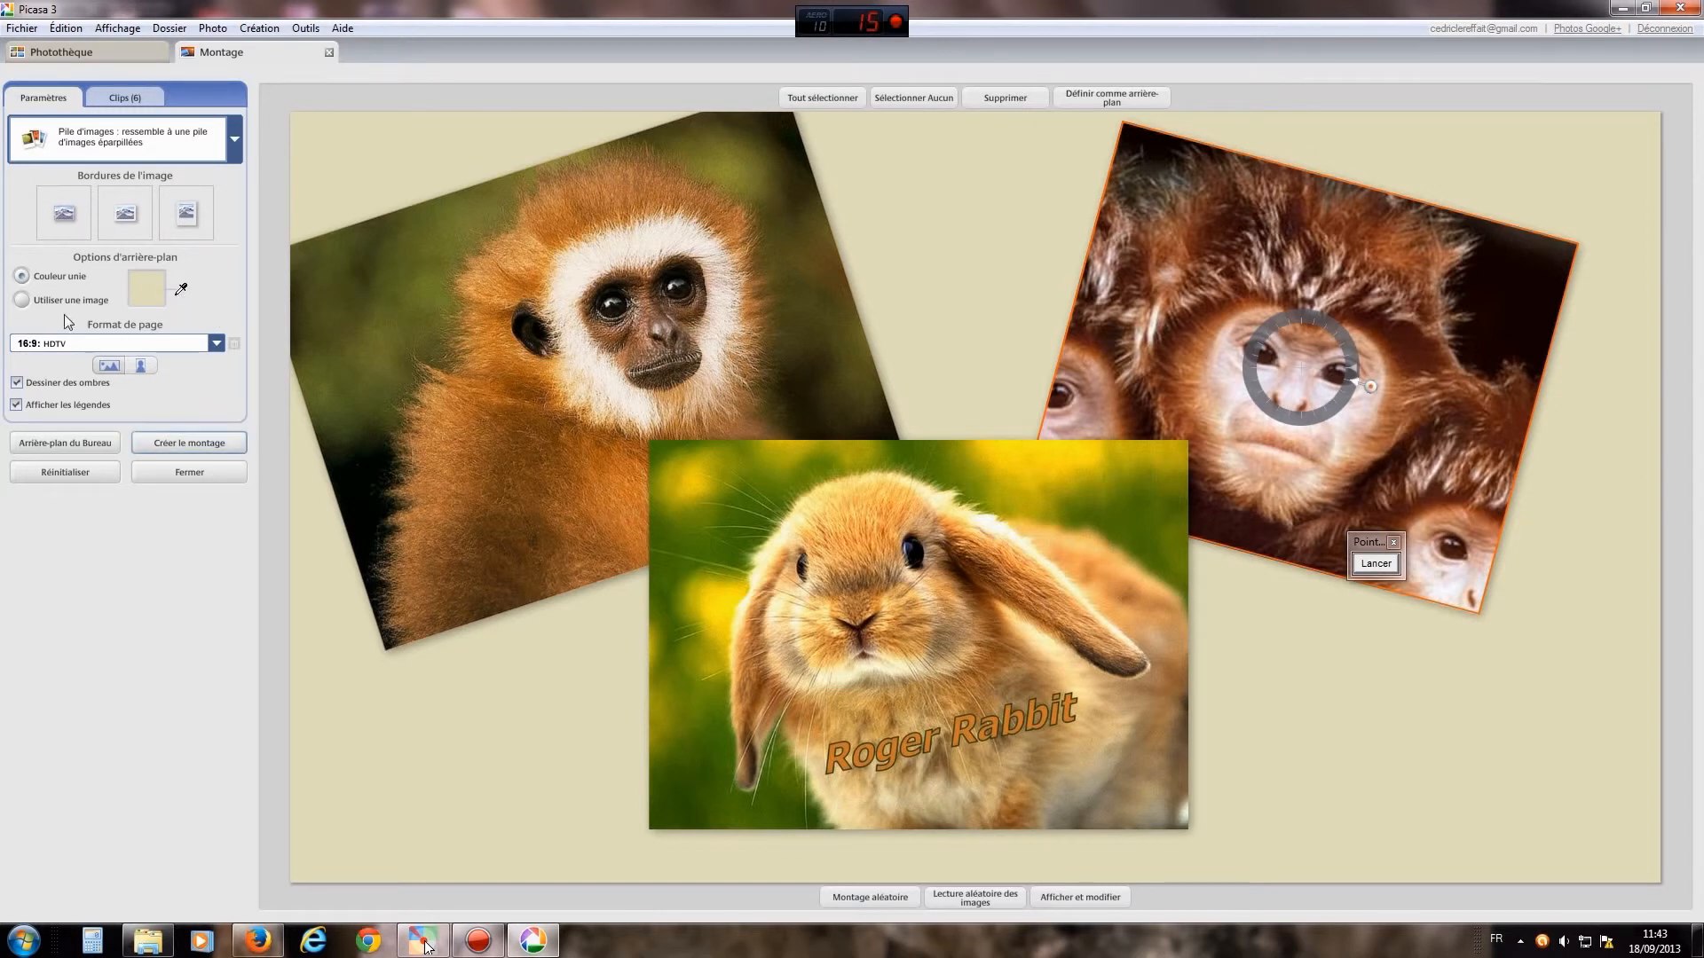
left_click(21, 300)
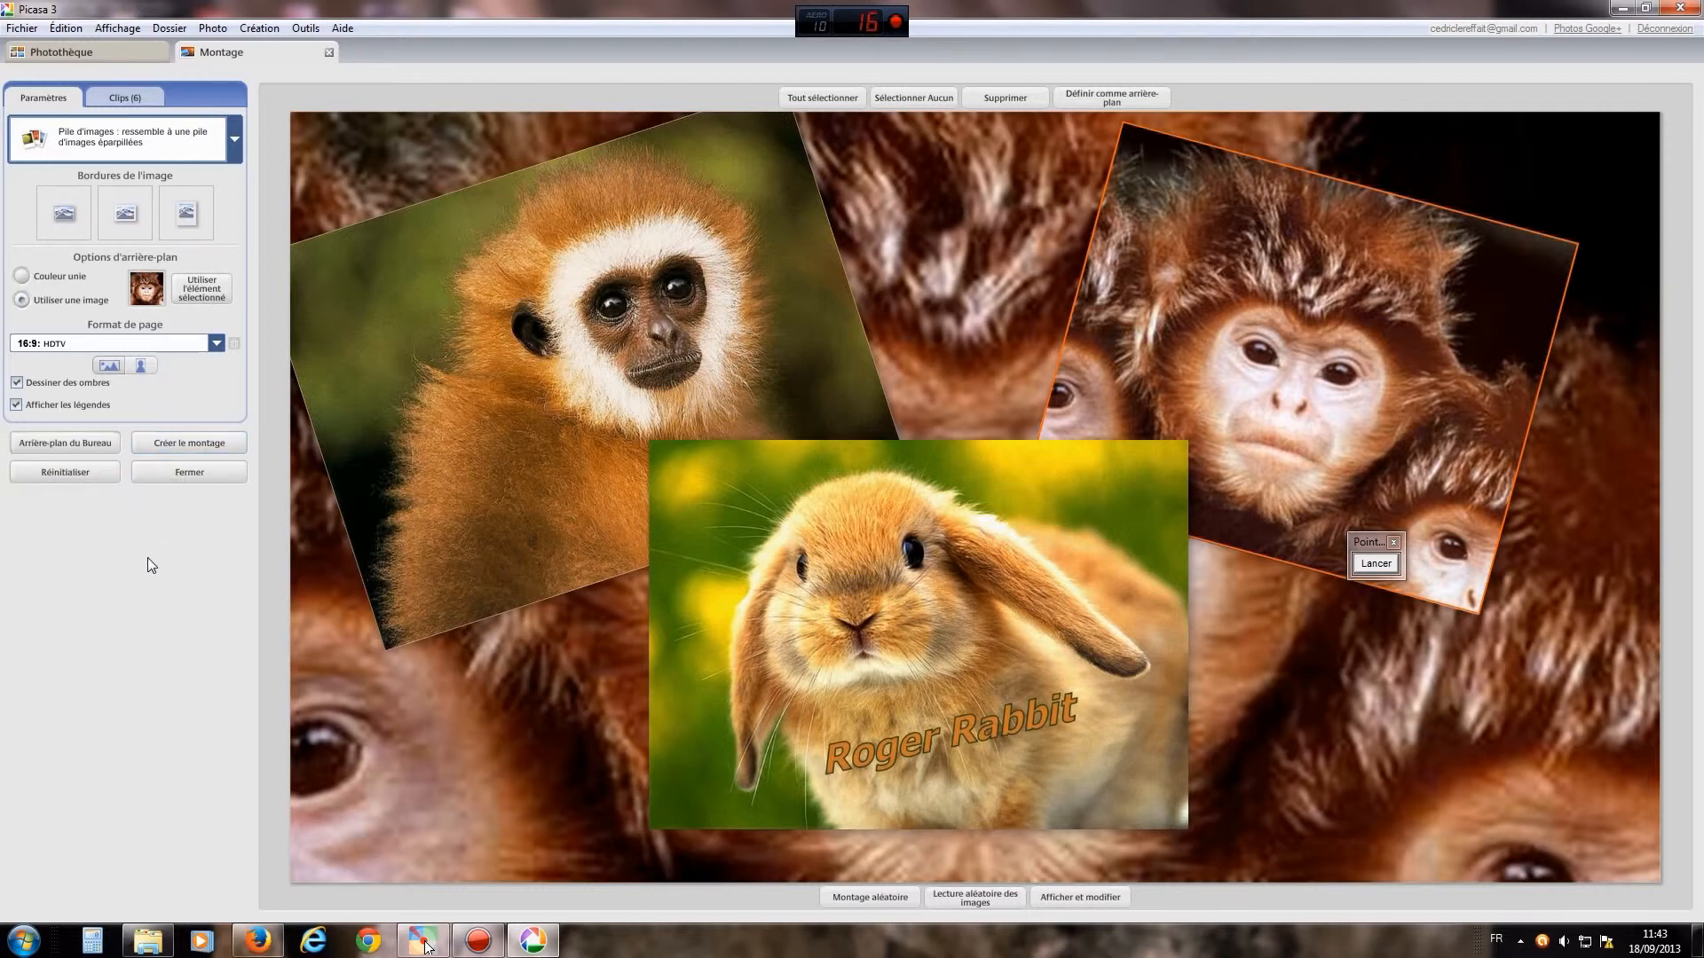
left_click(22, 276)
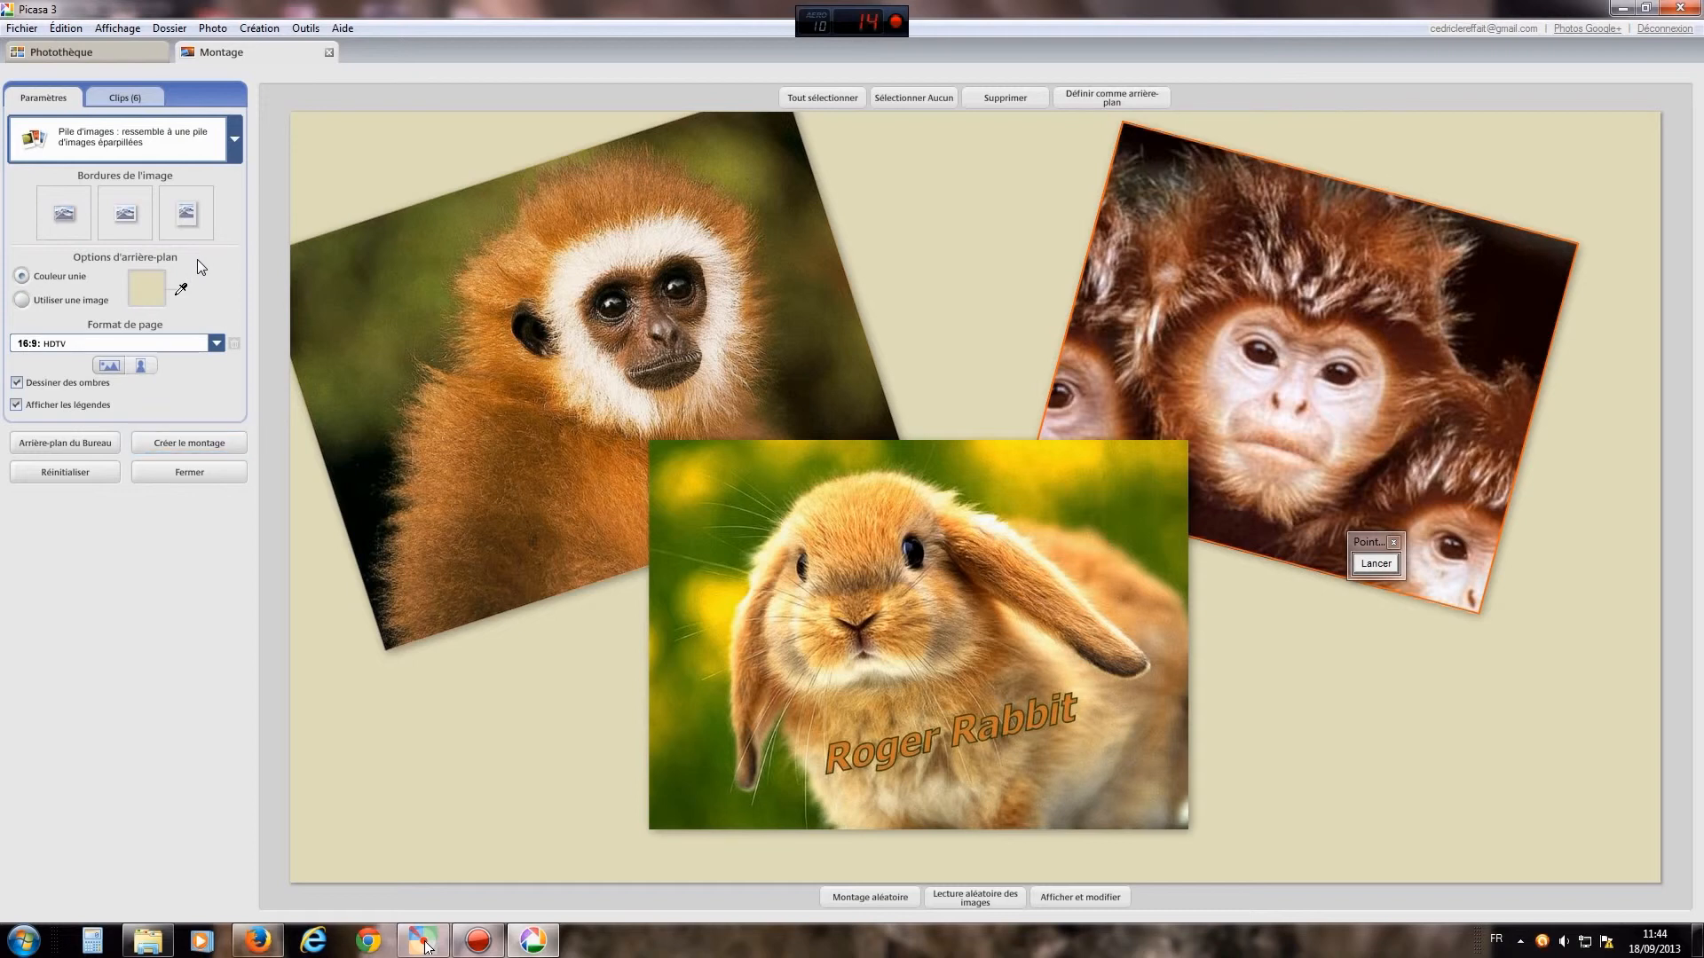
Step: Apply the plain white border to the red-haired monkey, gibbon and rabbit photos
left_click(126, 213)
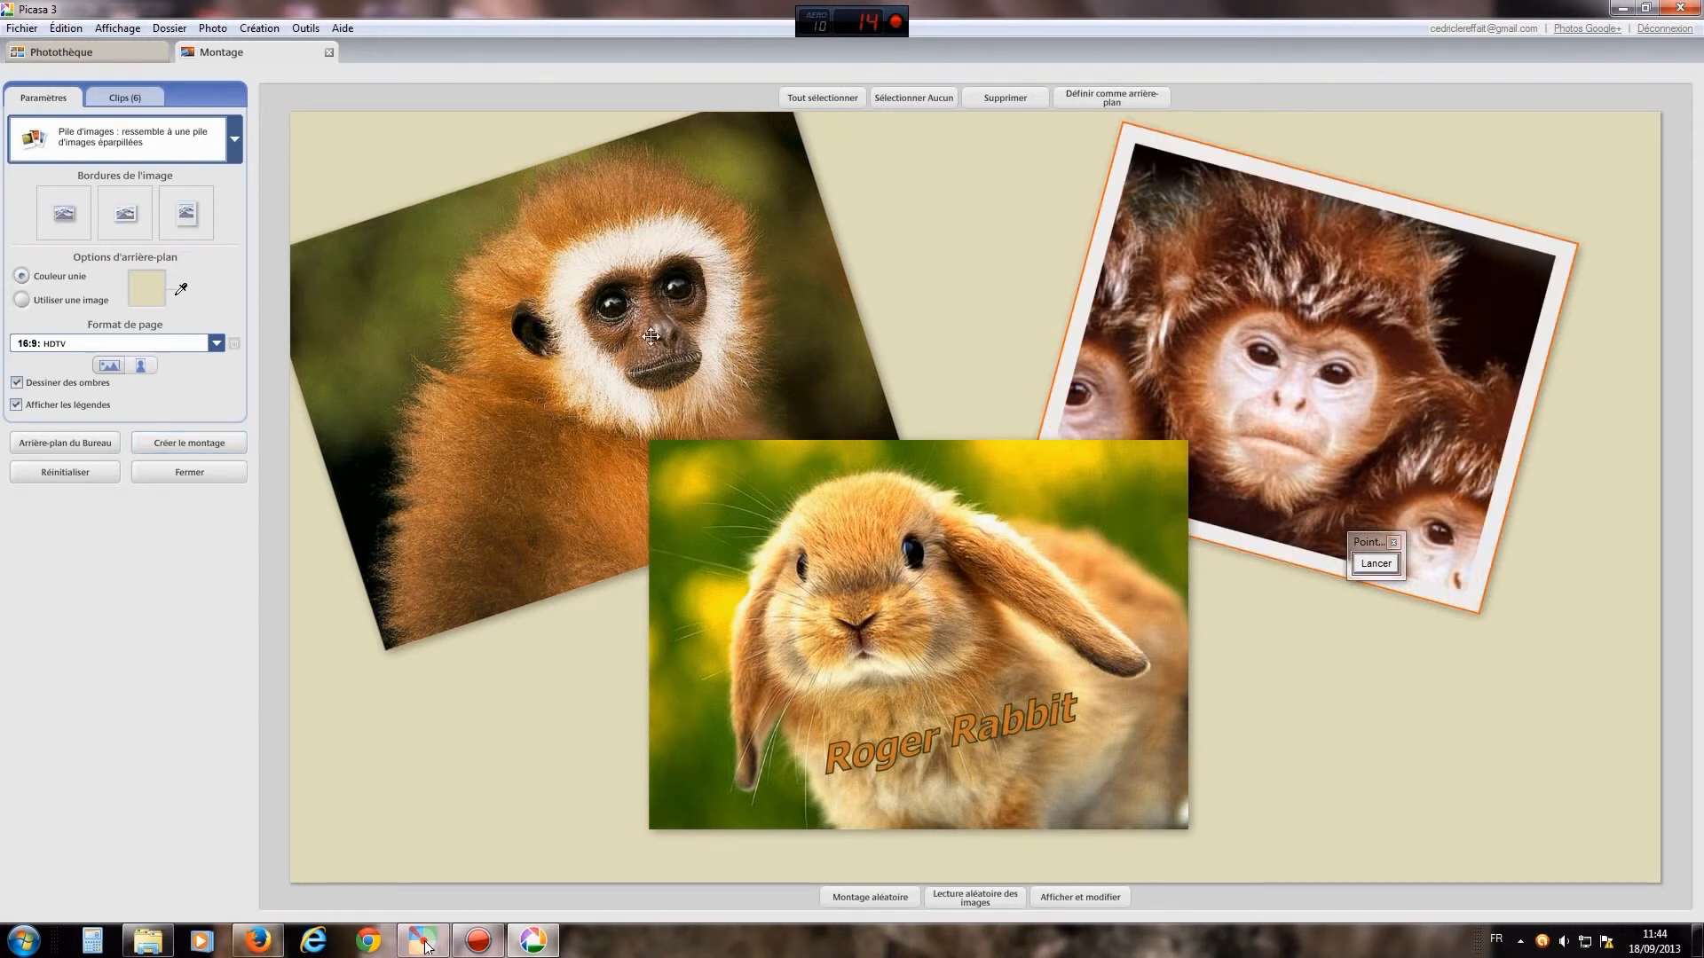
left_click(585, 366)
left_click(124, 215)
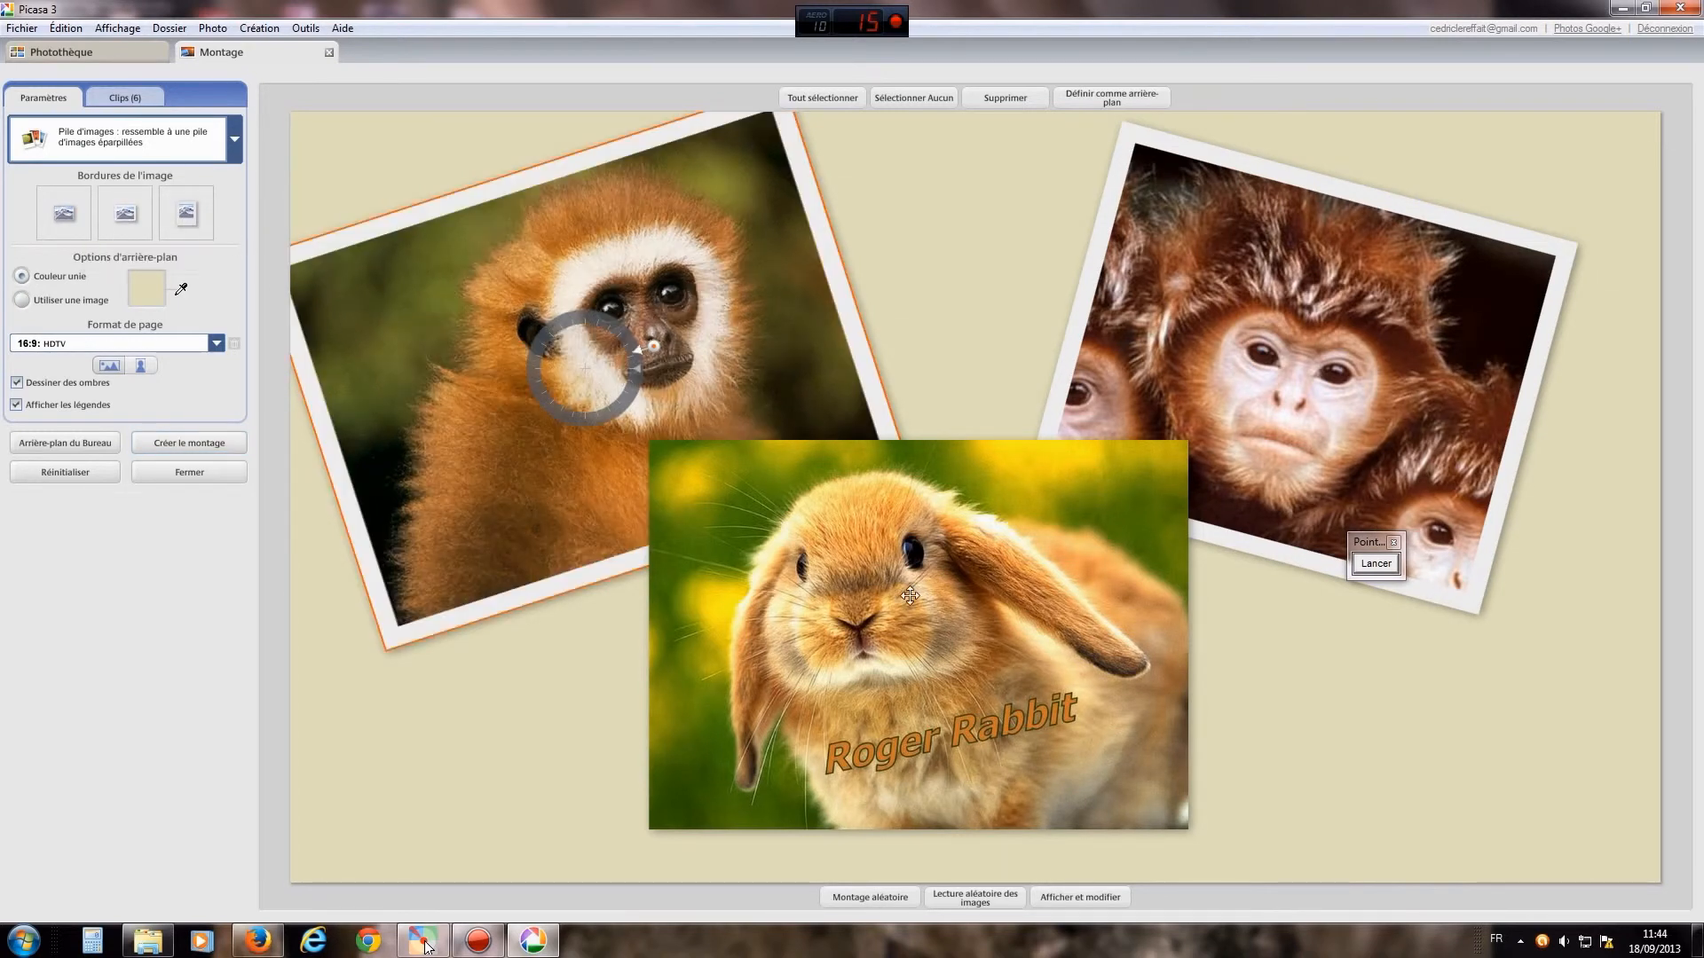
left_click(929, 633)
left_click(127, 215)
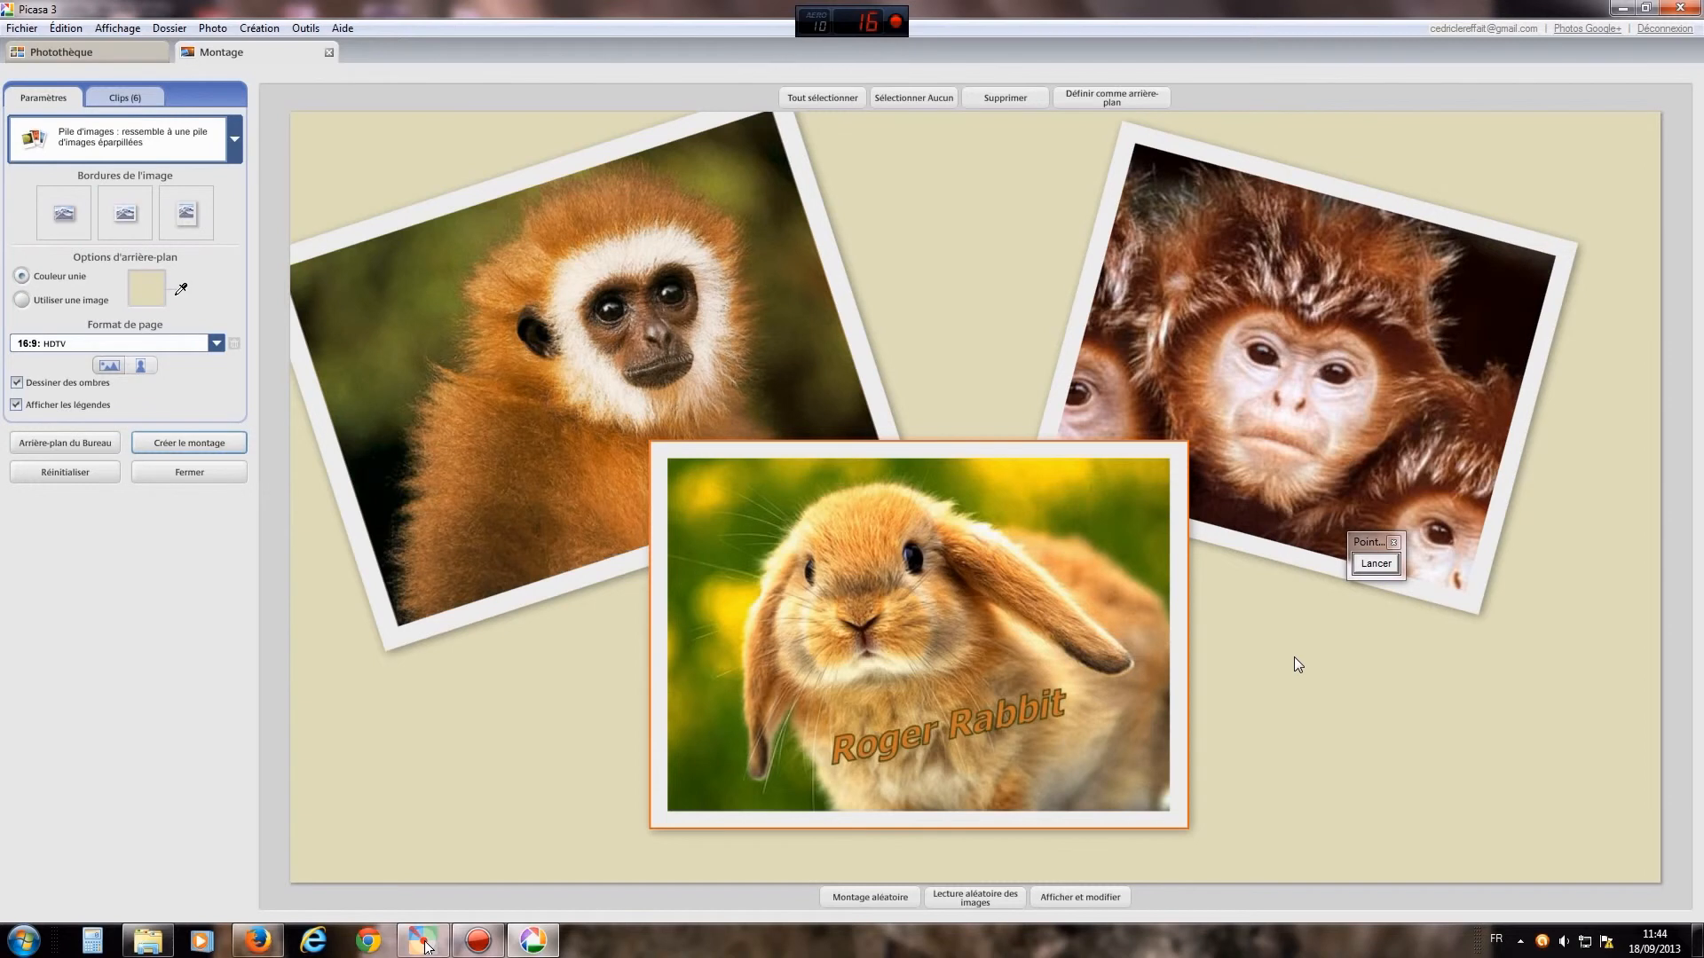
Step: Draw a red annotation arrow to the "Roger Rabbit" text on the rabbit photo, and end the annotation
mouse_move(1023, 754)
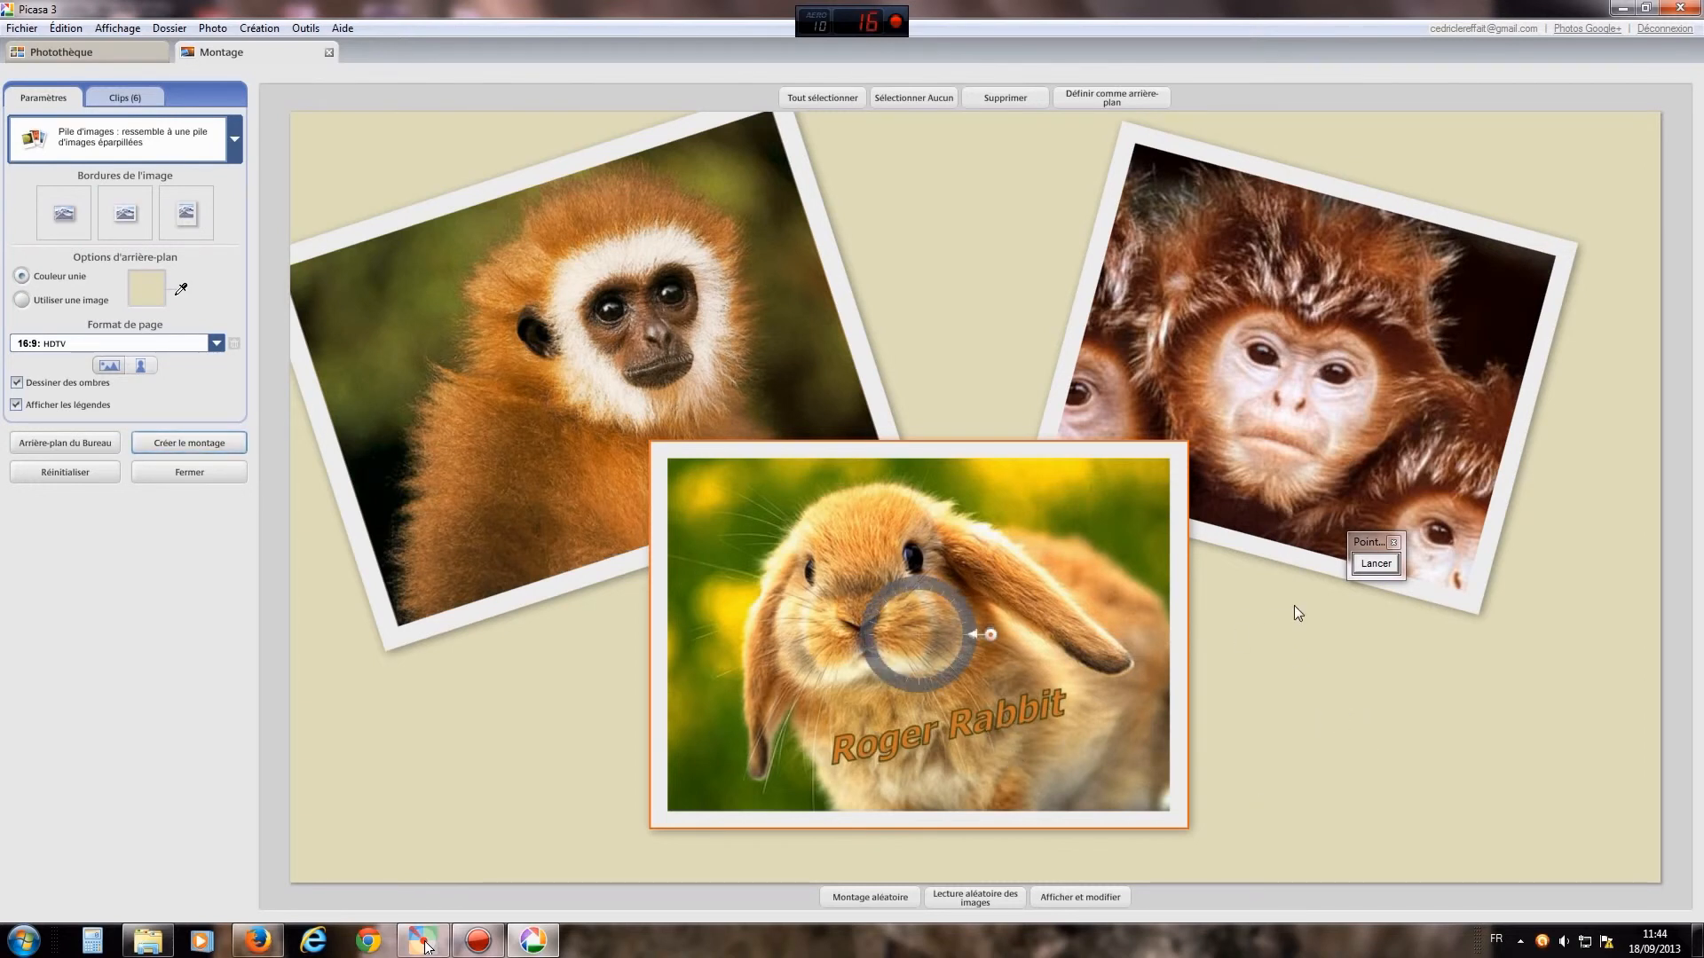
left_click(1371, 565)
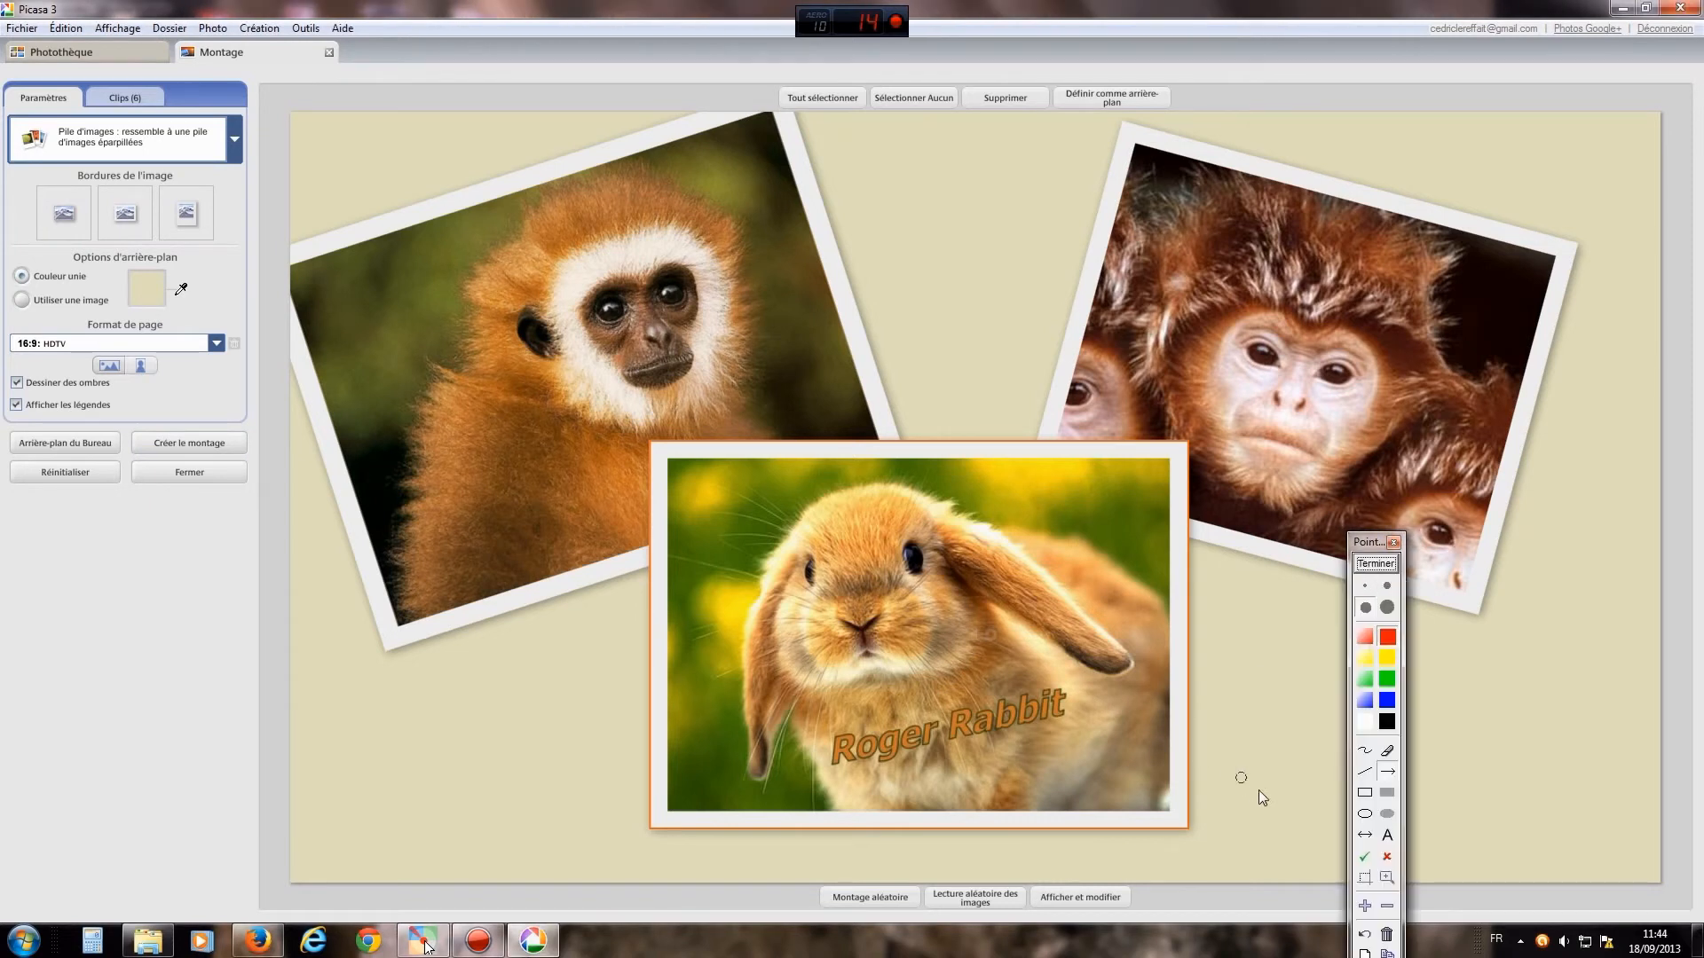
left_click_drag(1262, 797, 1064, 721)
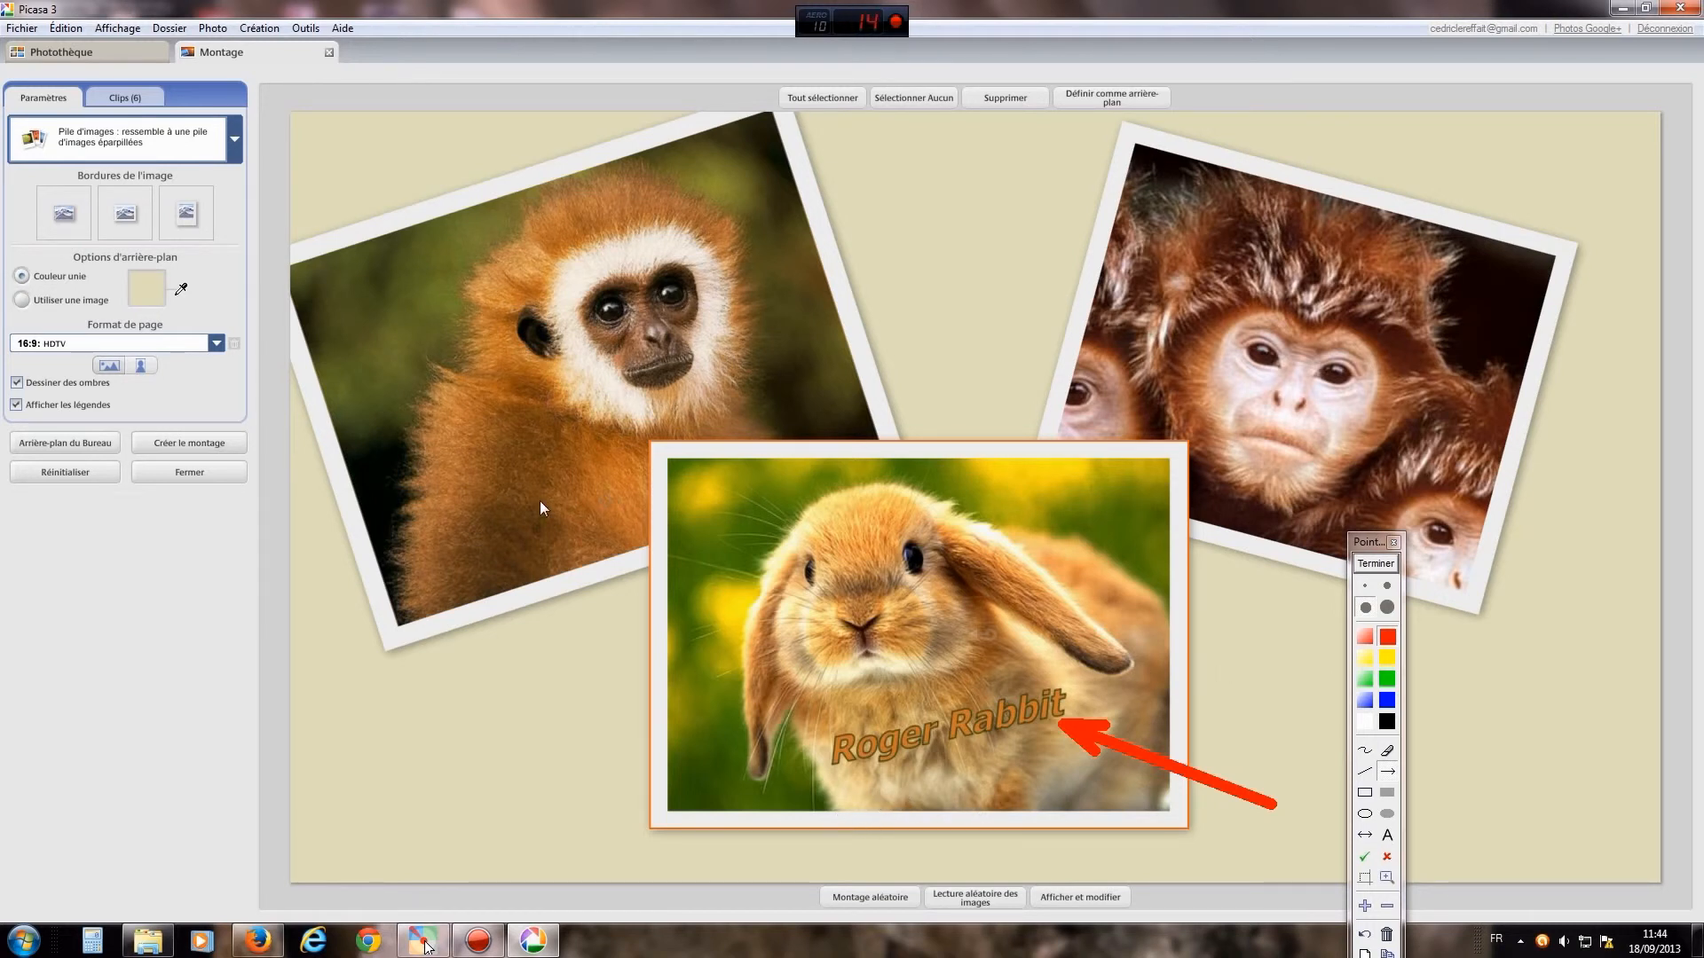
left_click(1375, 565)
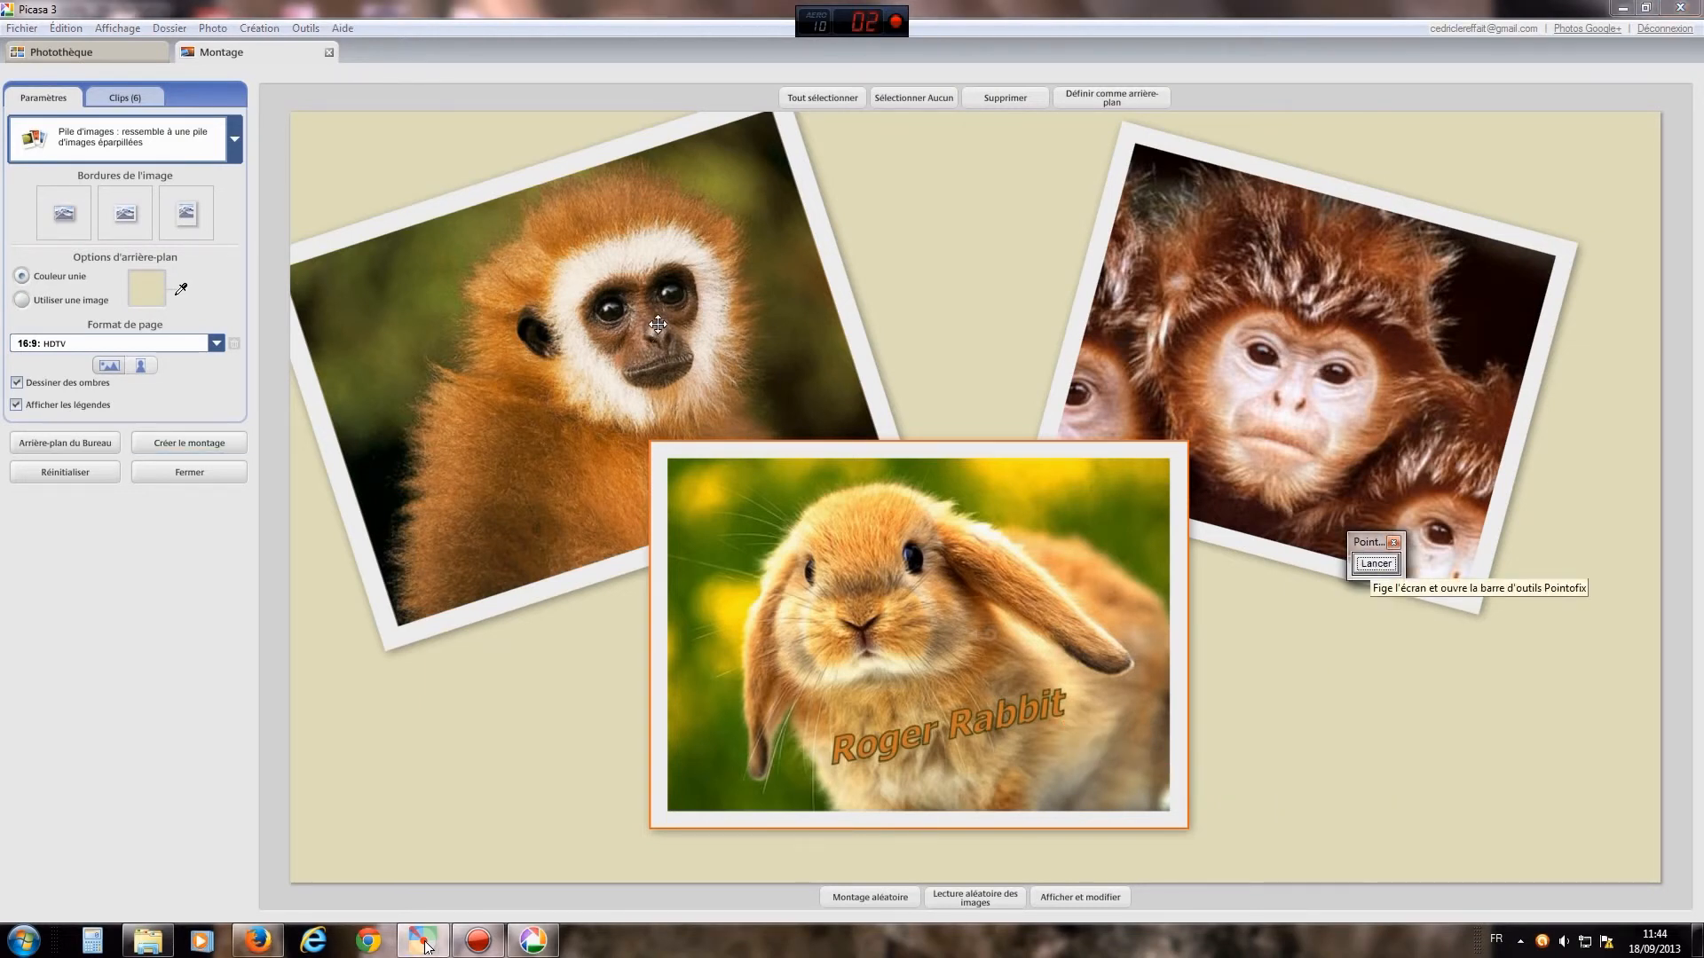
Step: Move the annotation toolbar off the photos, draw a red arrow to the create collage command, and end the annotation
left_click_drag(1363, 543, 1555, 508)
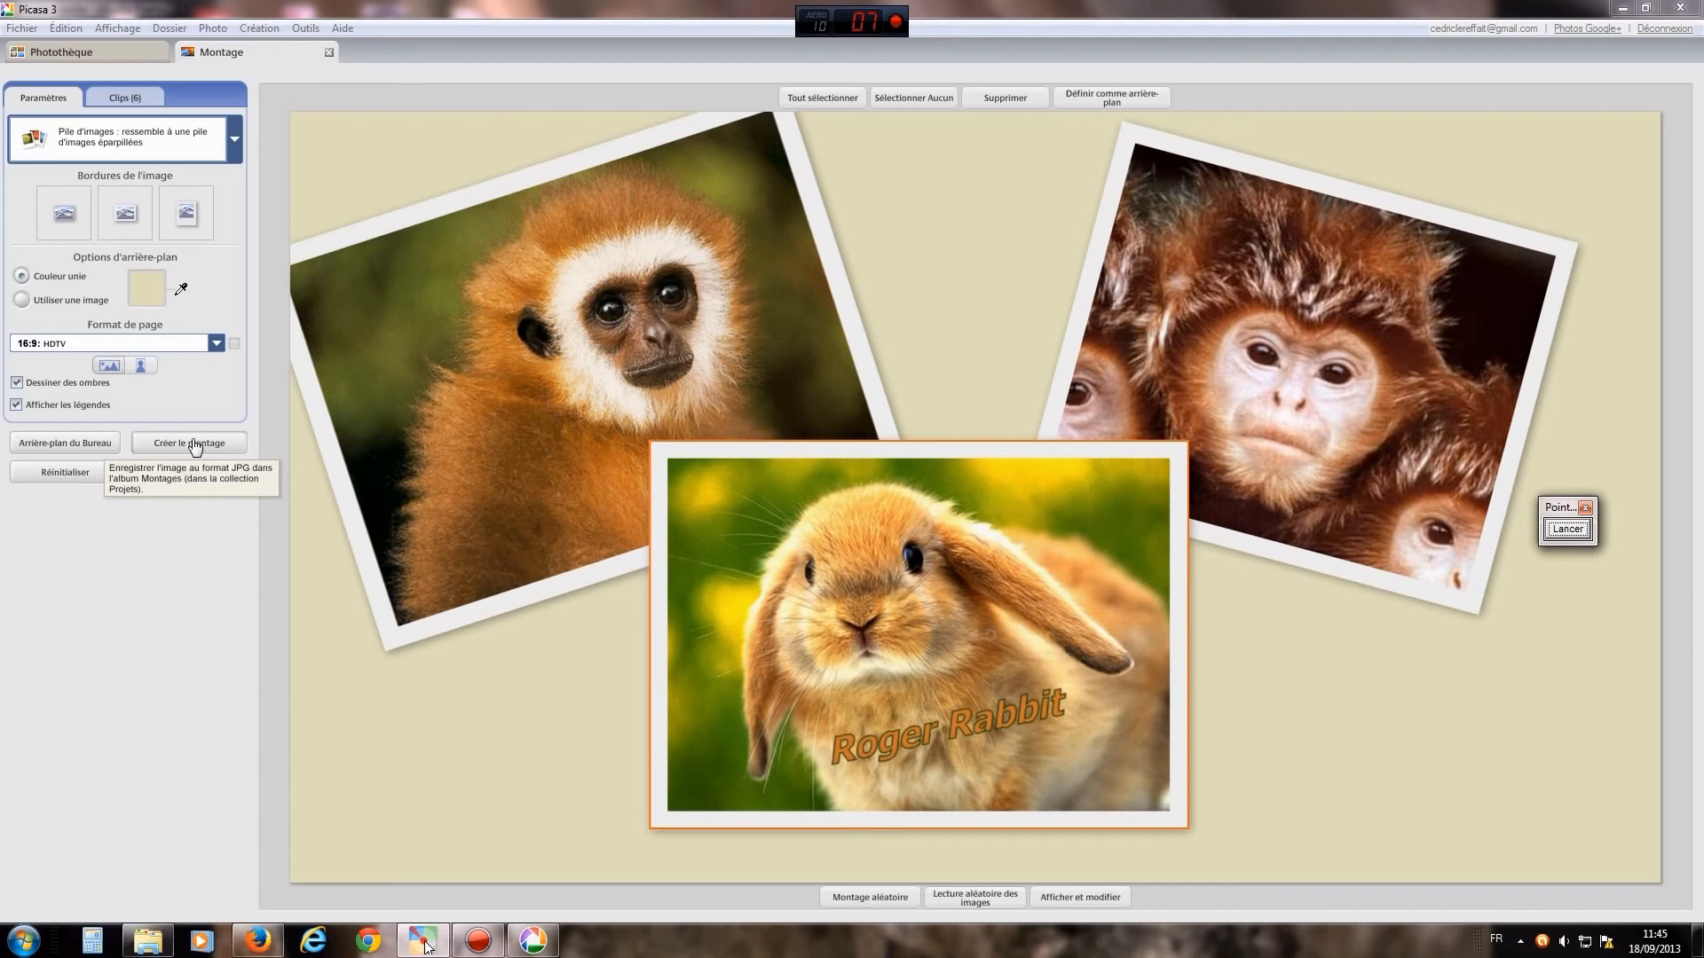
left_click(1574, 533)
left_click_drag(333, 611, 197, 455)
left_click(1567, 529)
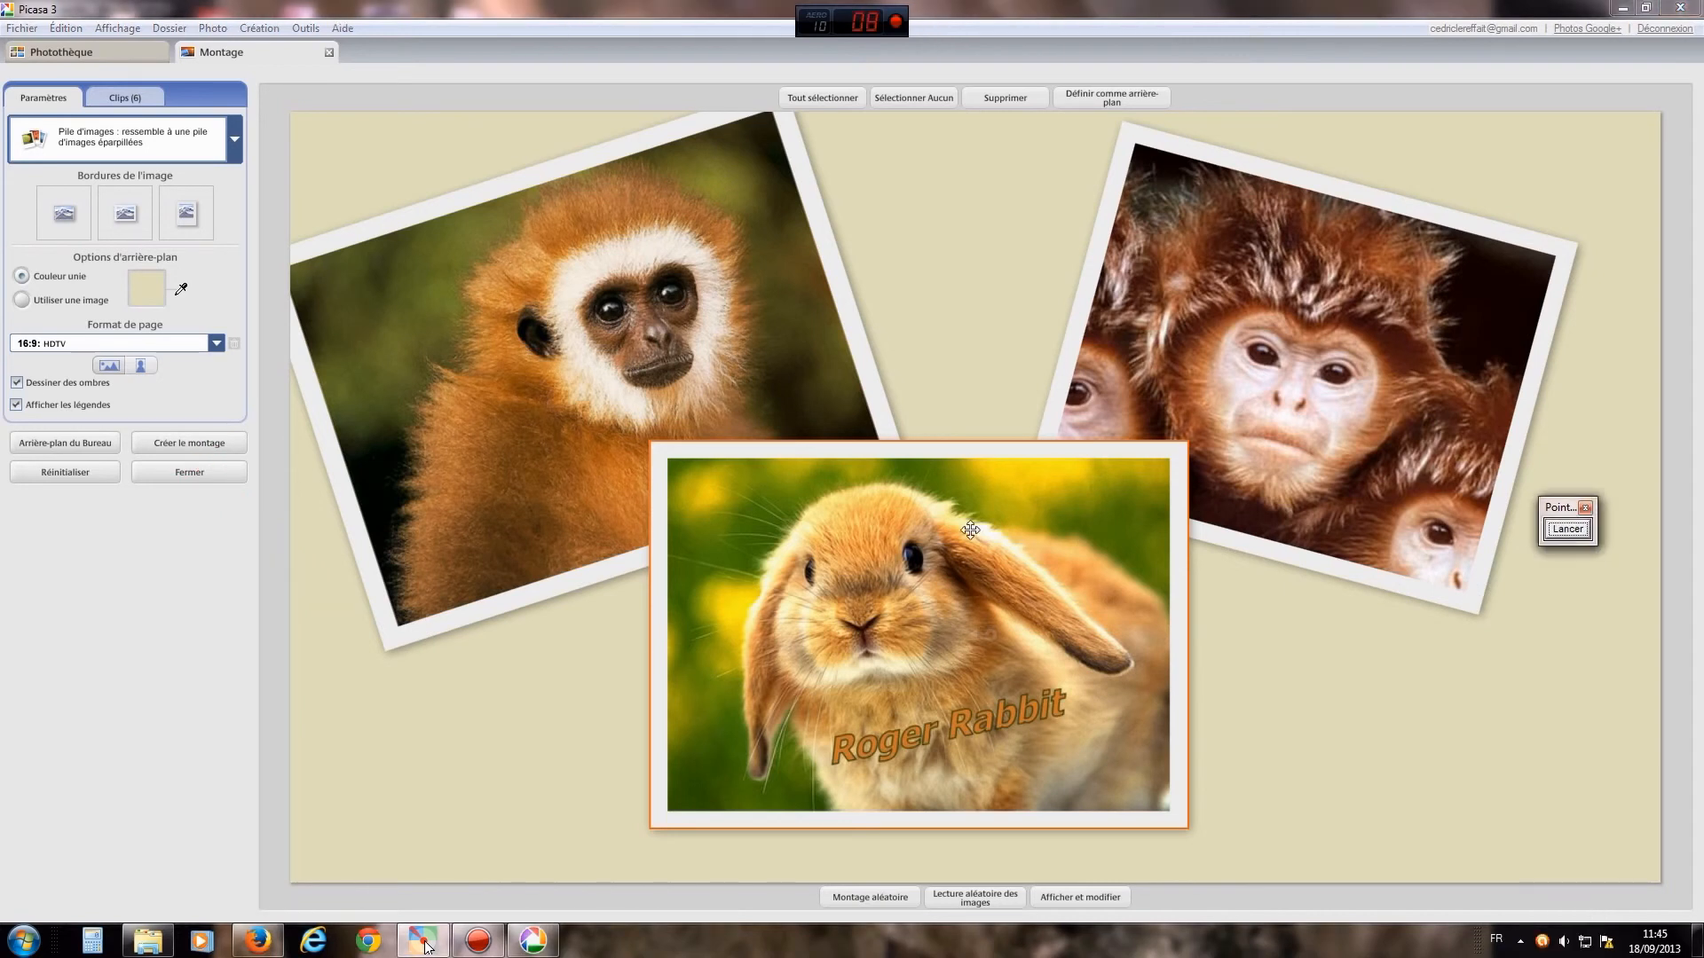
Step: Create the collage, view the finished image, and return to the photo library
left_click(190, 442)
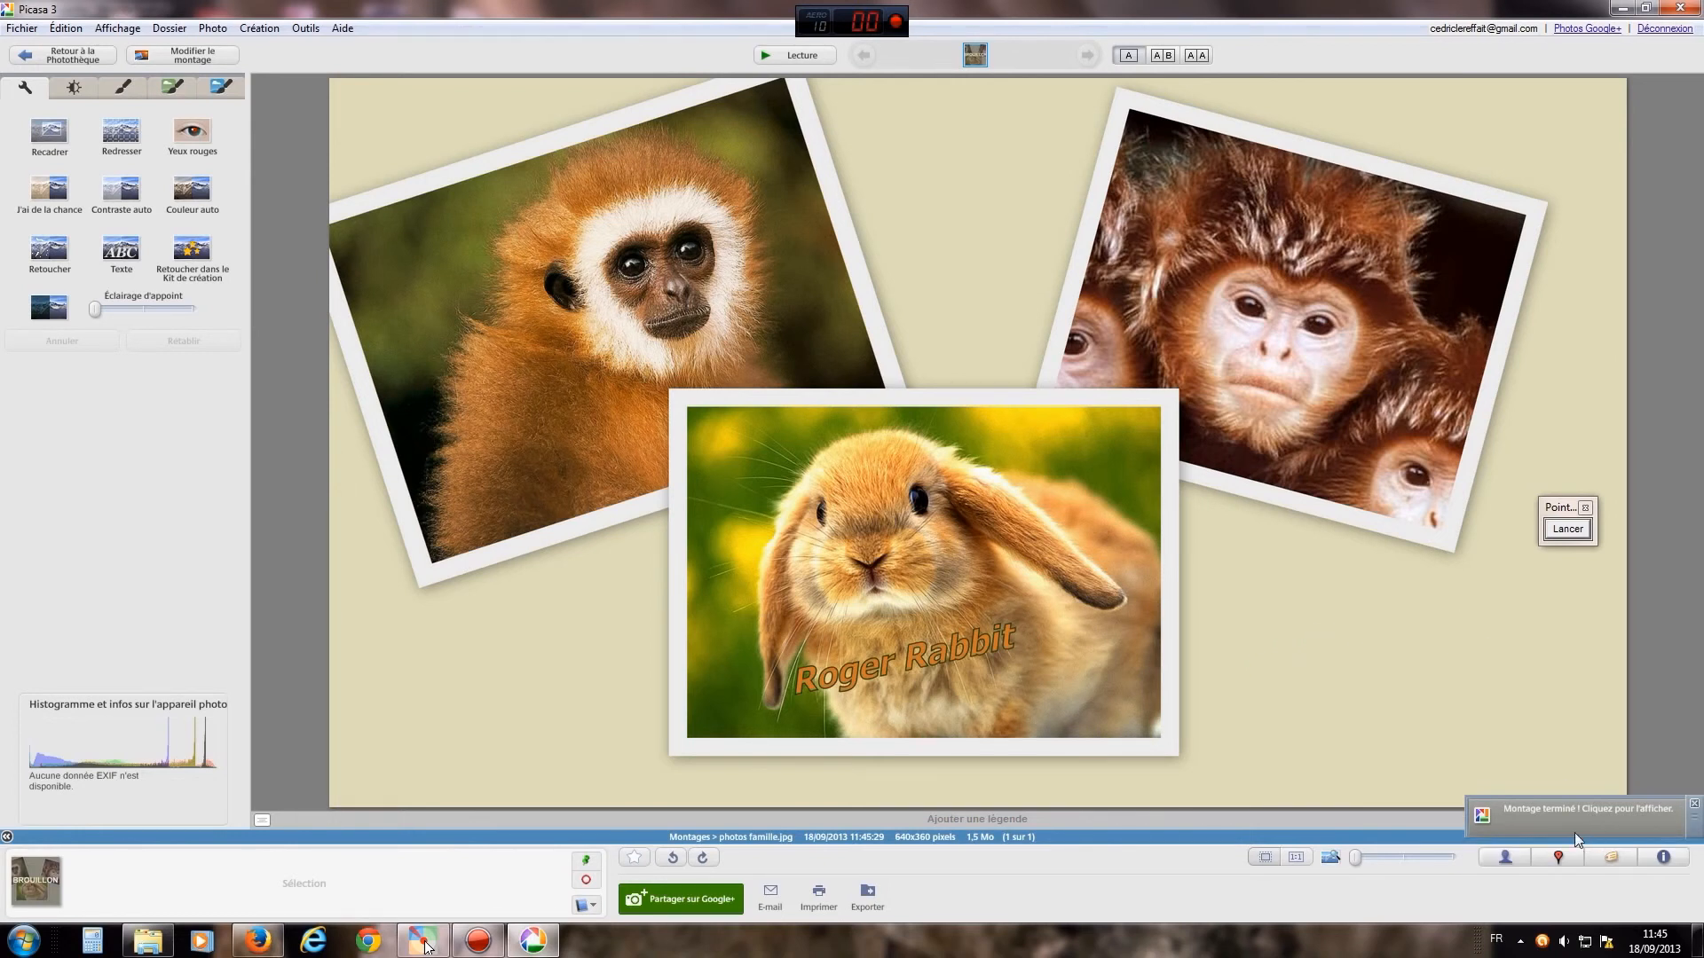
left_click(1558, 808)
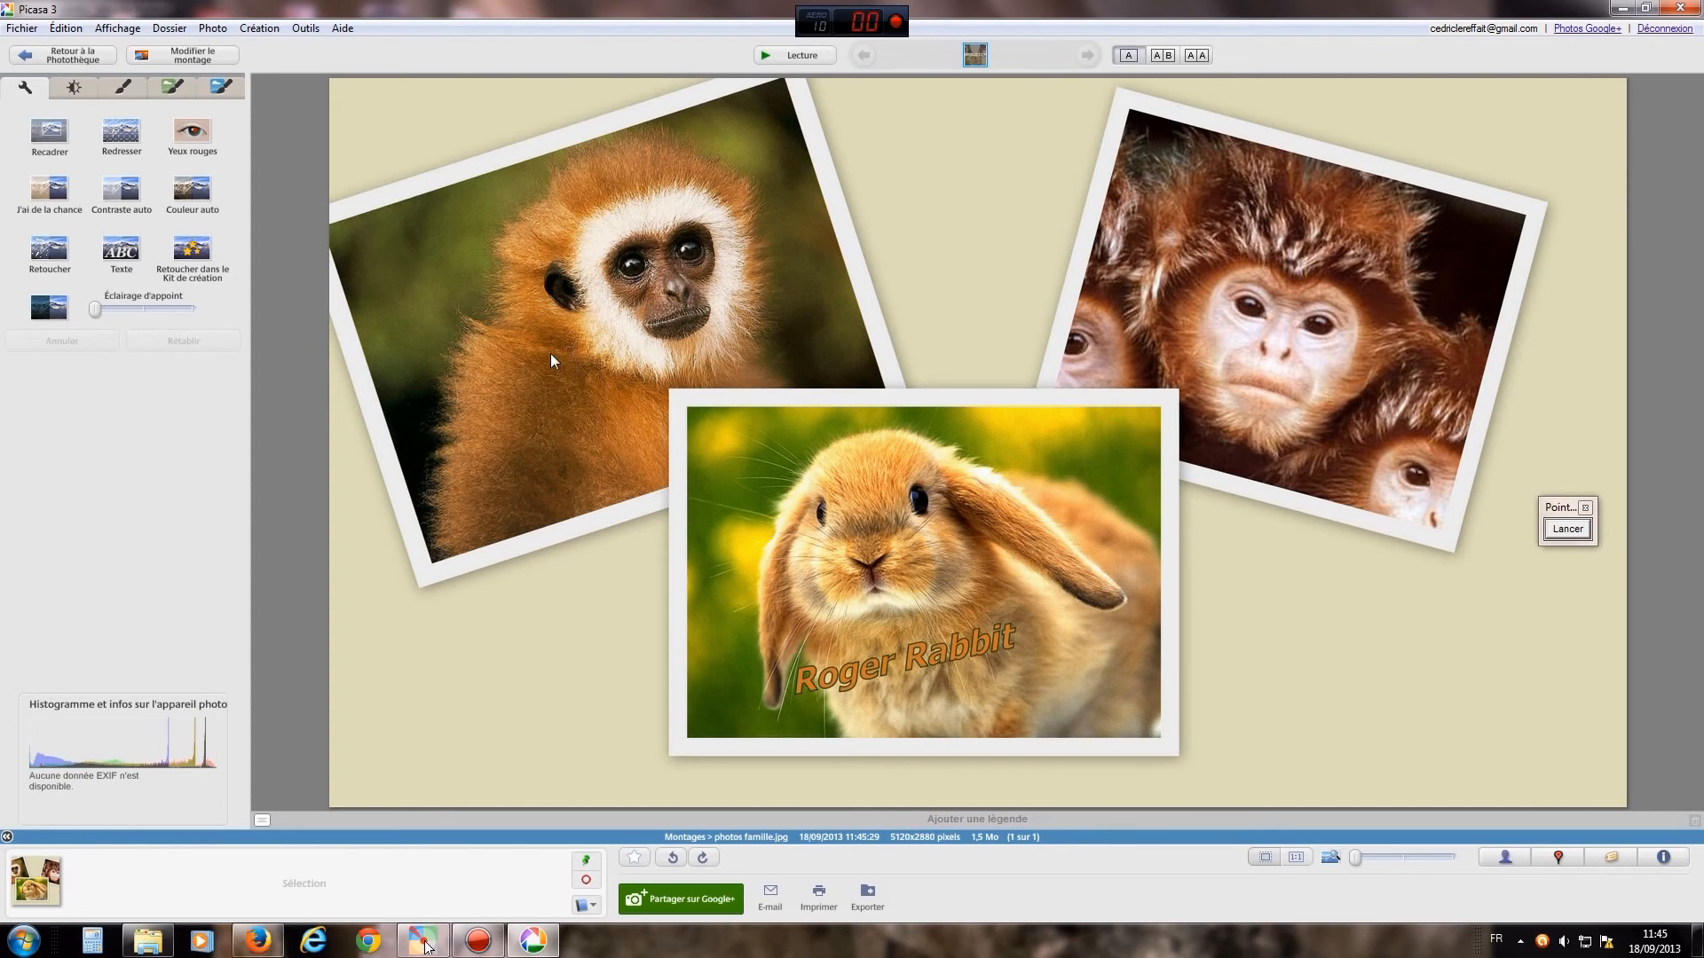
left_click(76, 57)
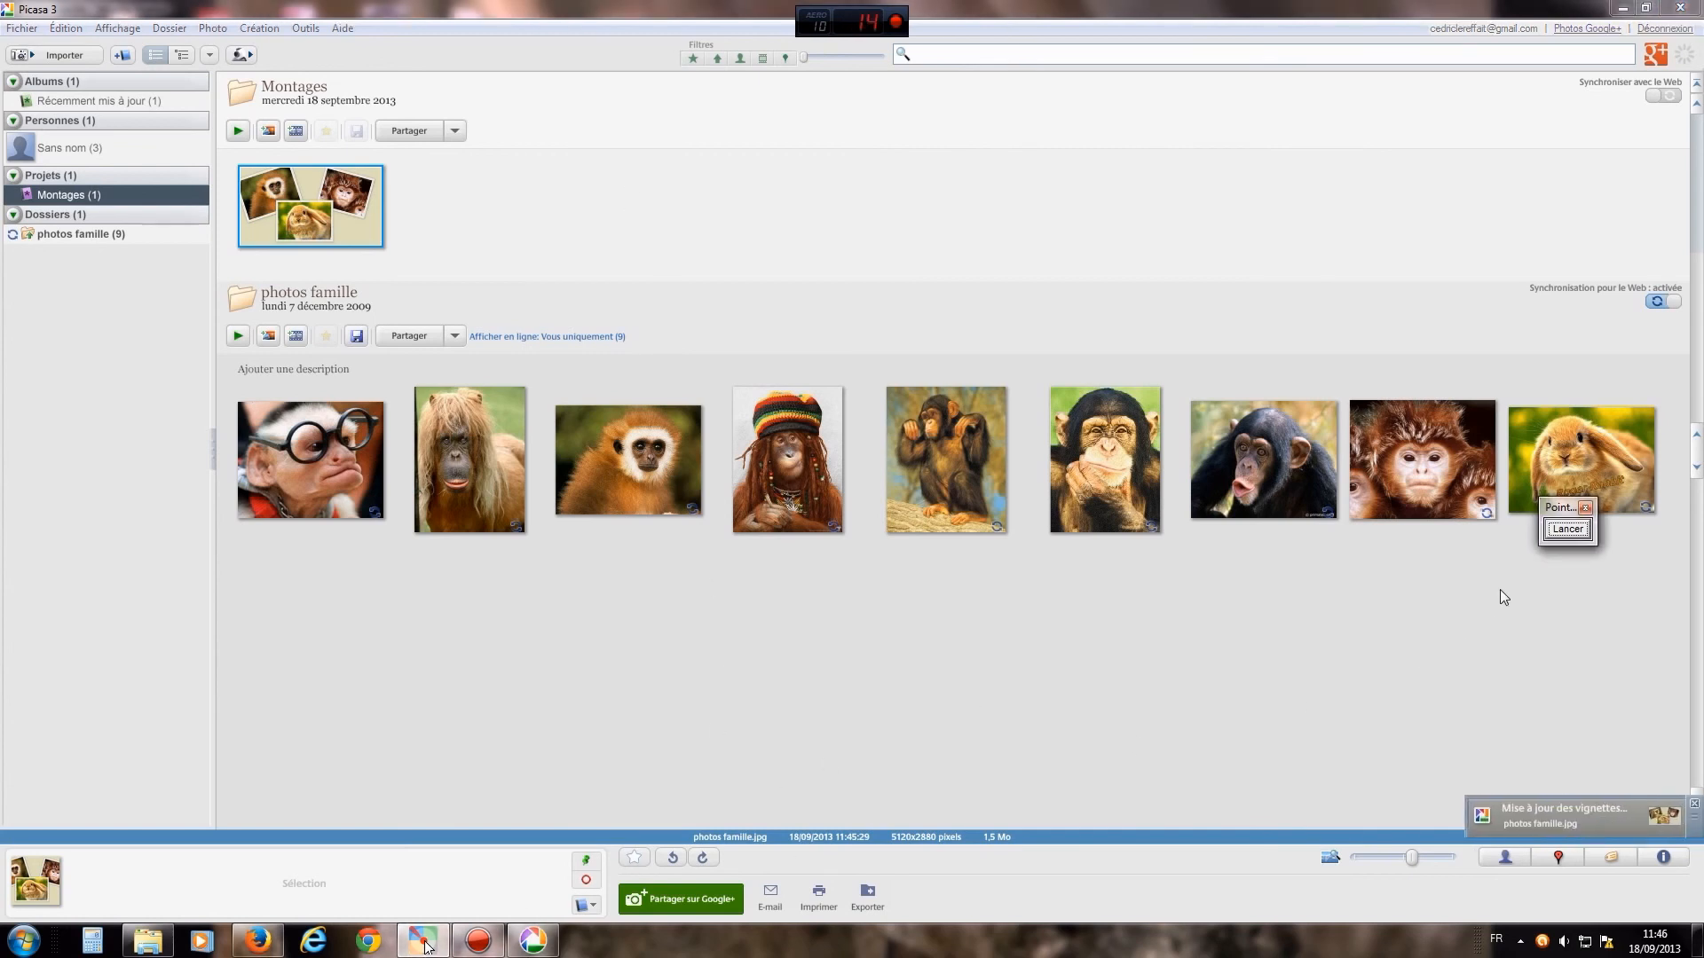
Step: Draw a red annotation arrow to the collage thumbnail in the Montages folder, and end the annotation
left_click(1568, 529)
left_click_drag(756, 250, 378, 219)
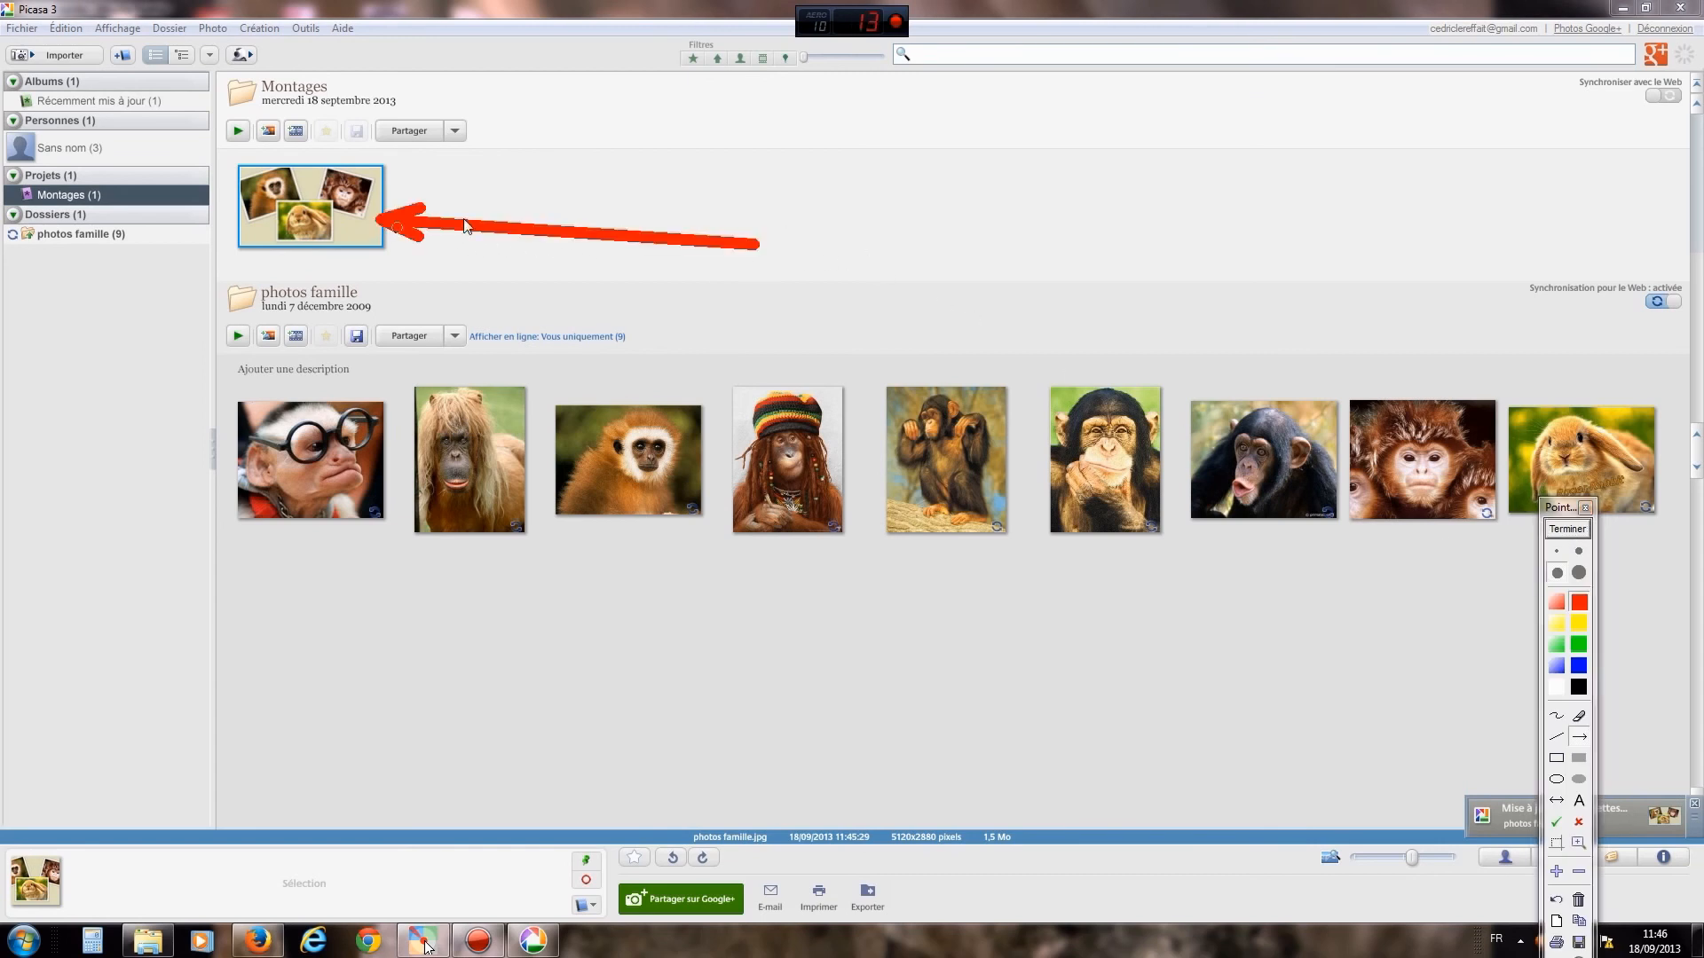
left_click(1567, 529)
Step: Open the finished collage from the Montages folder, mark its edit collage command with a red arrow, and reopen it for editing
double_click(332, 211)
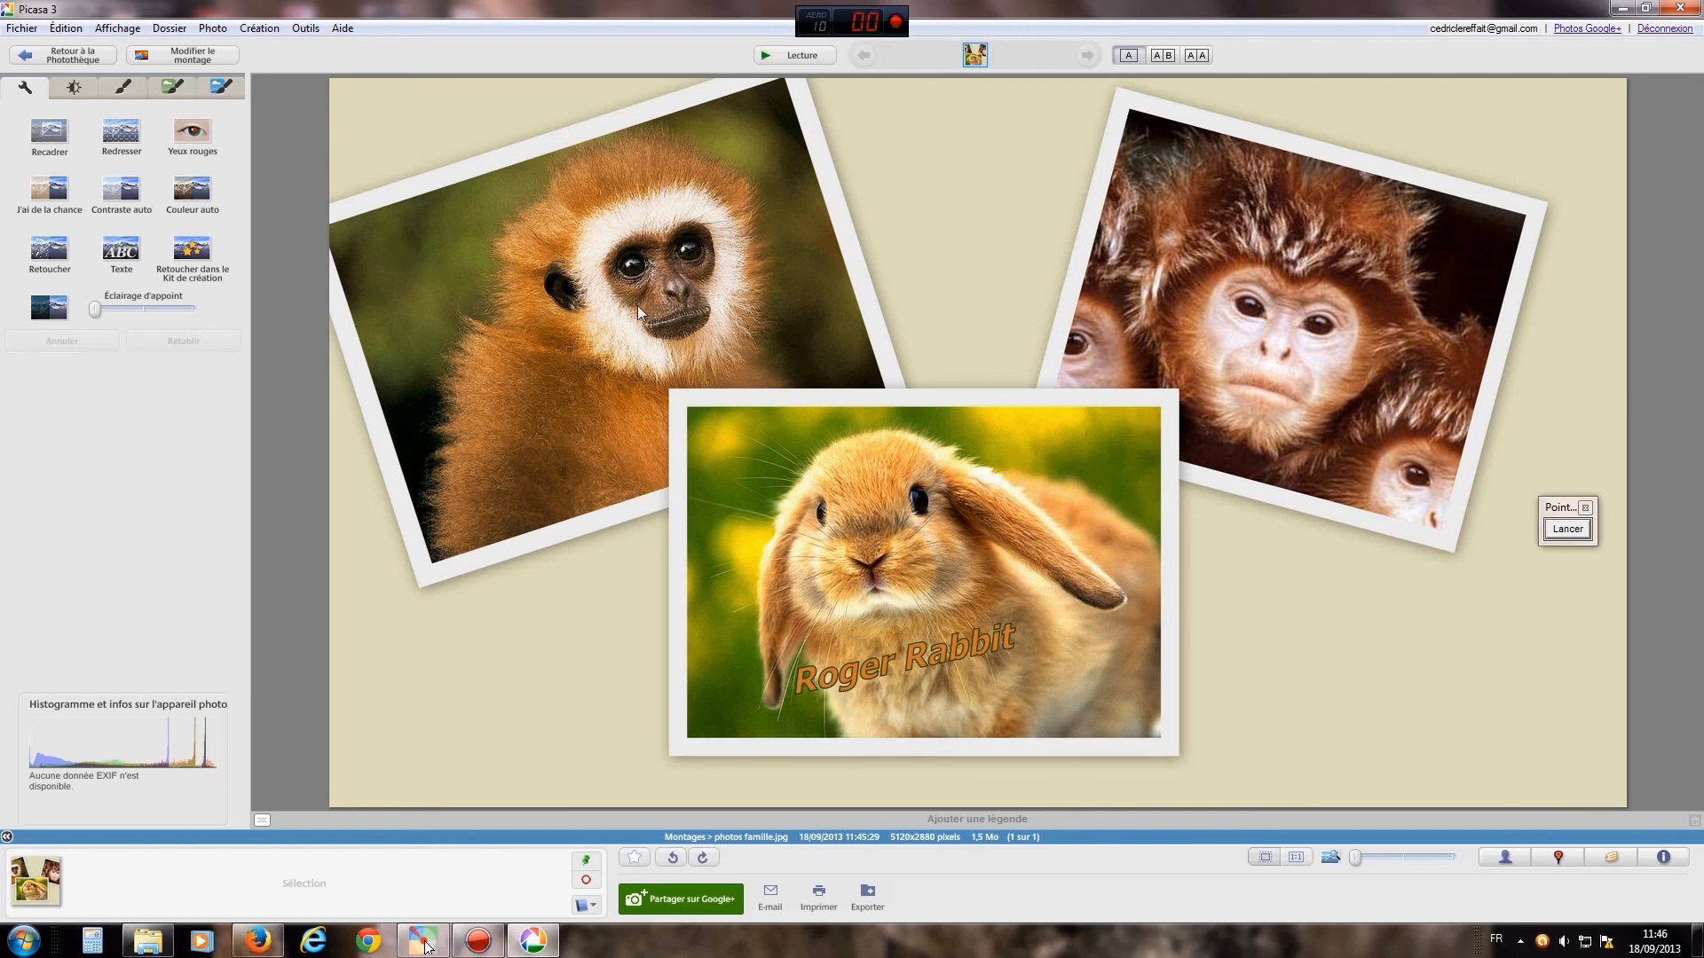
left_click(1568, 529)
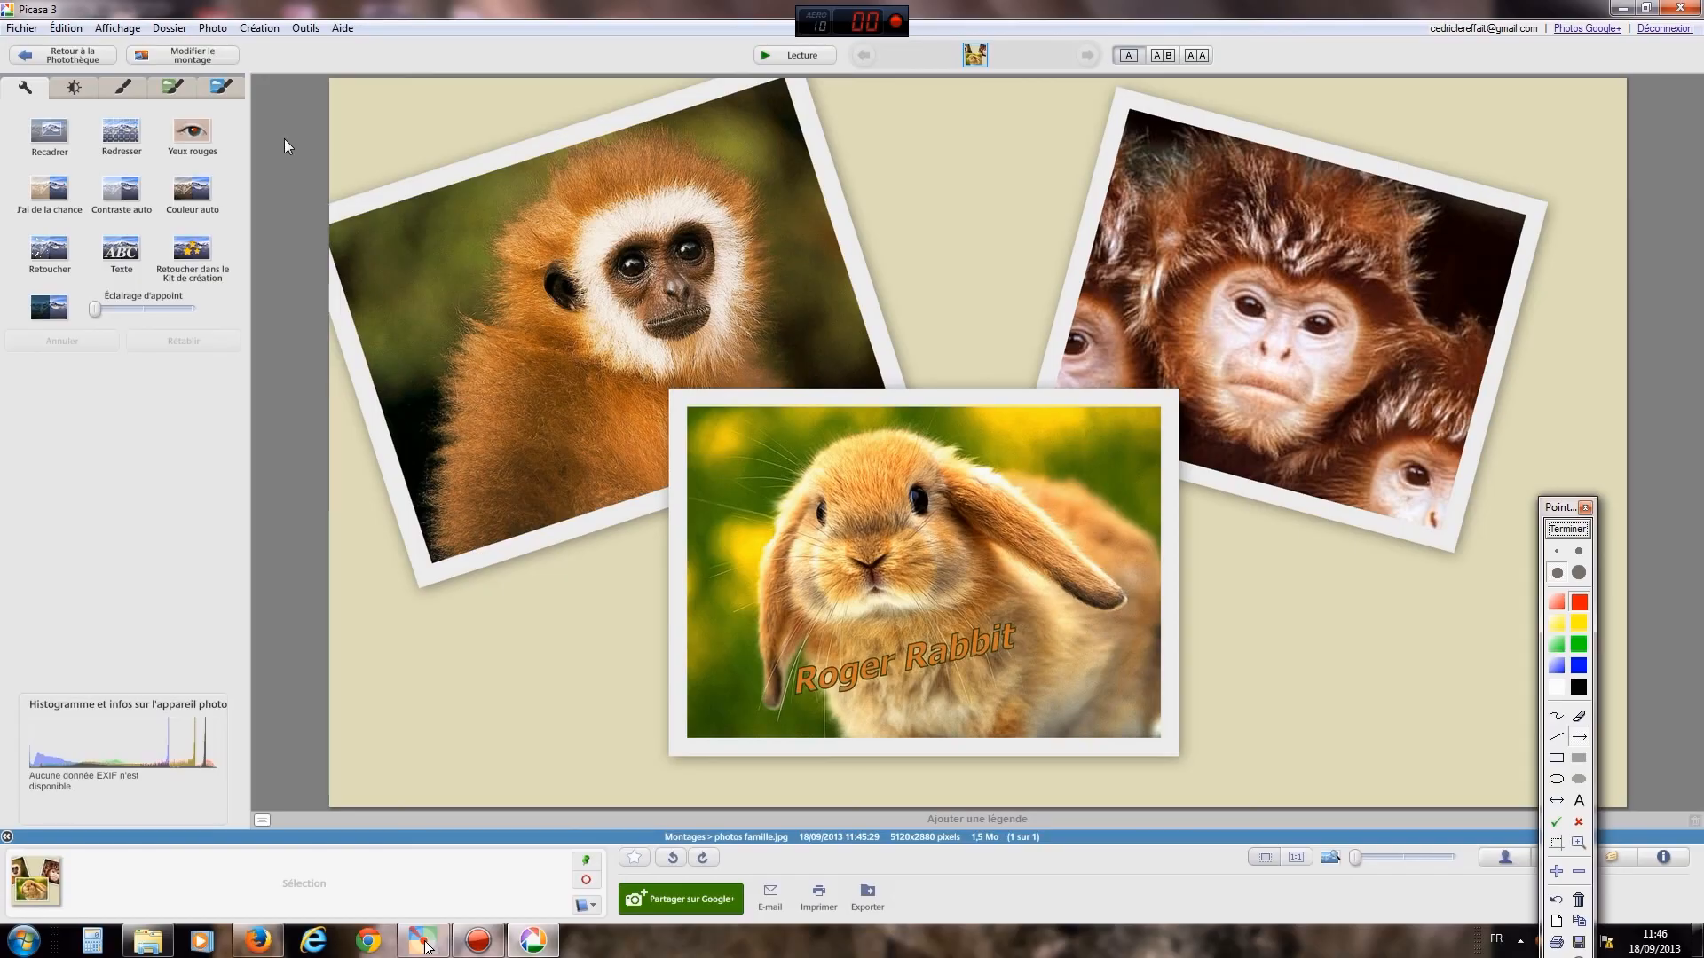
left_click_drag(380, 199, 221, 66)
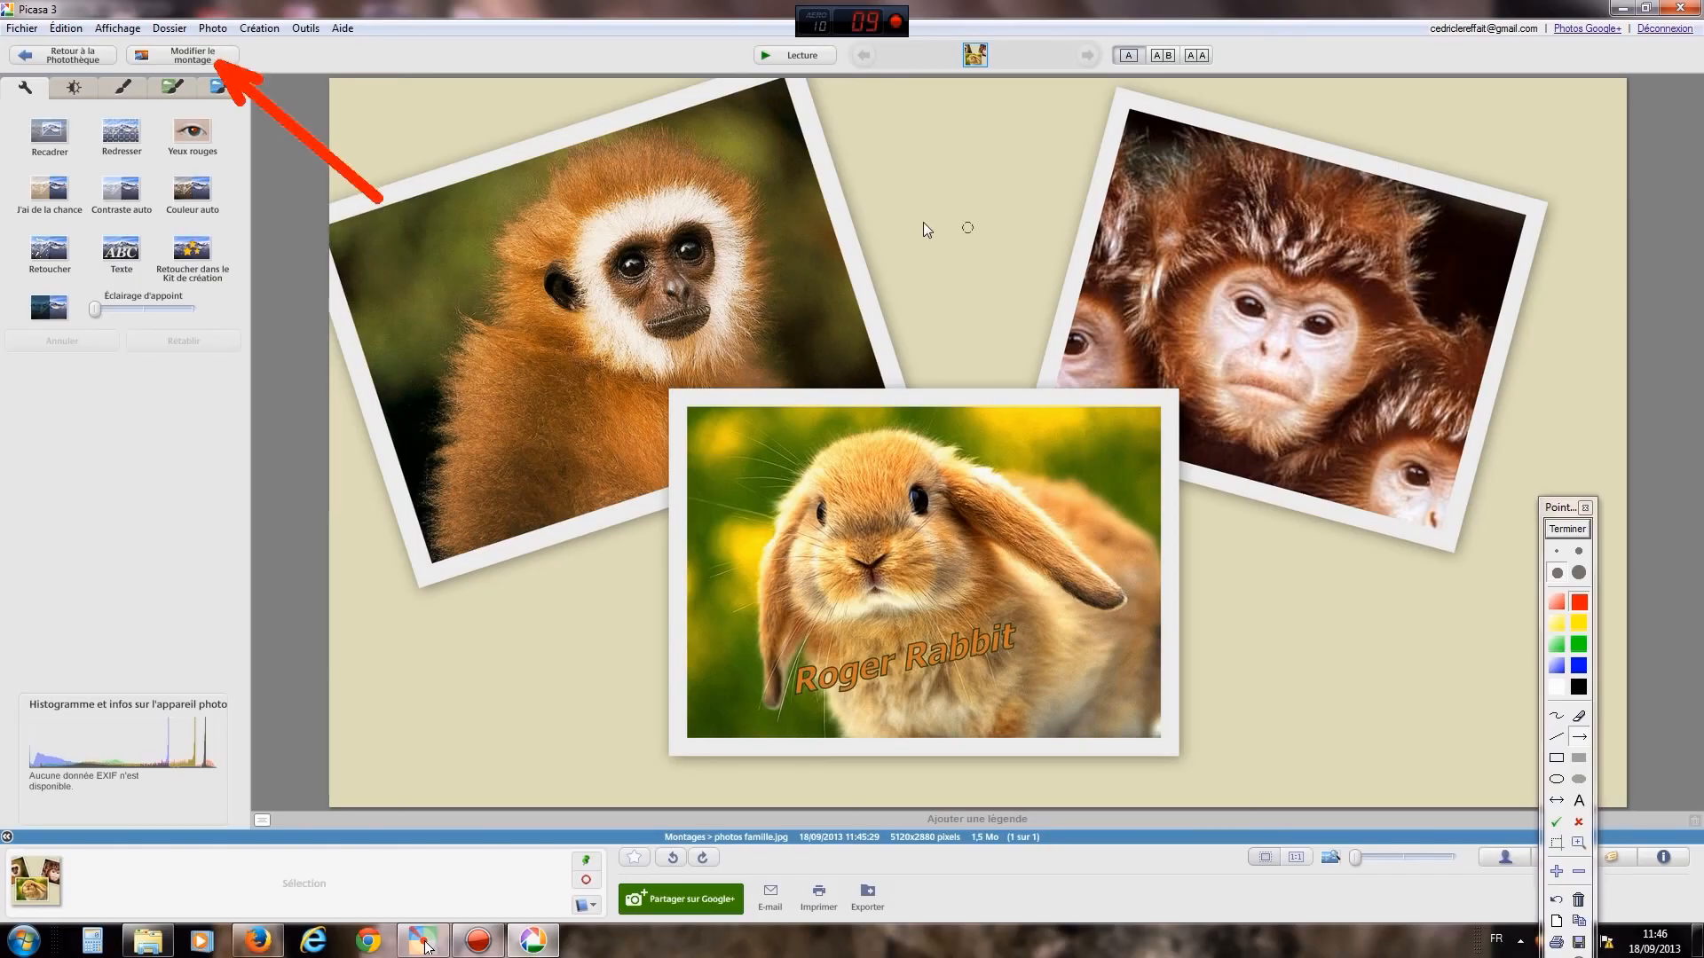
left_click(1567, 529)
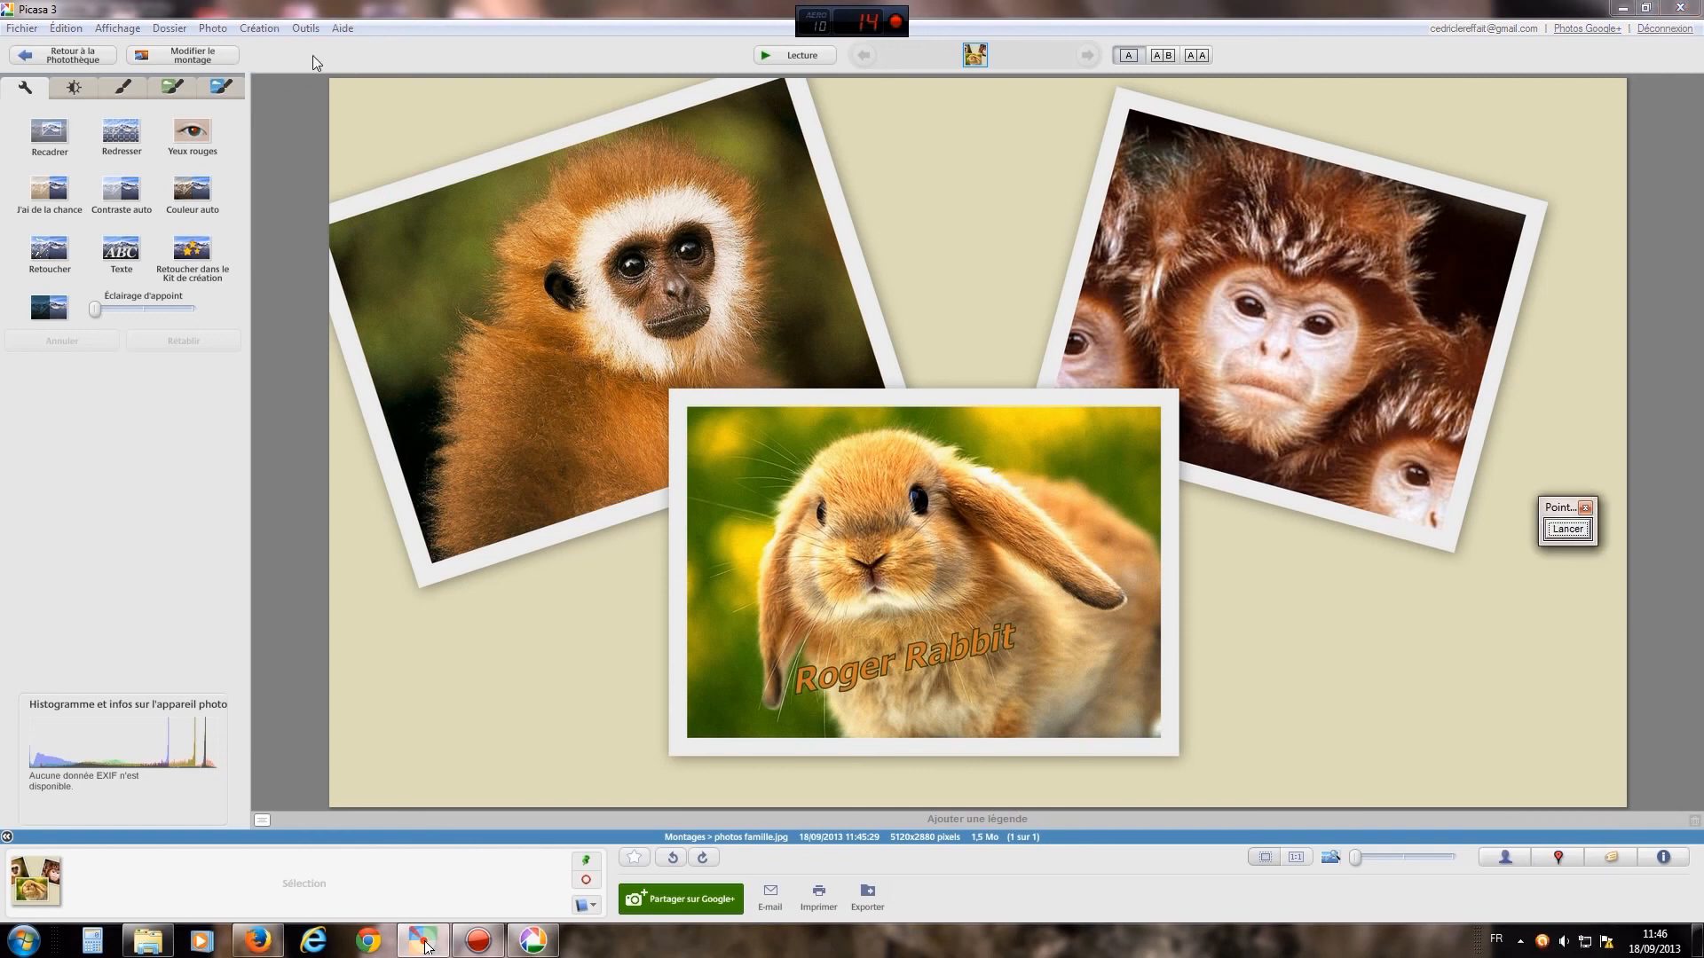
left_click(206, 55)
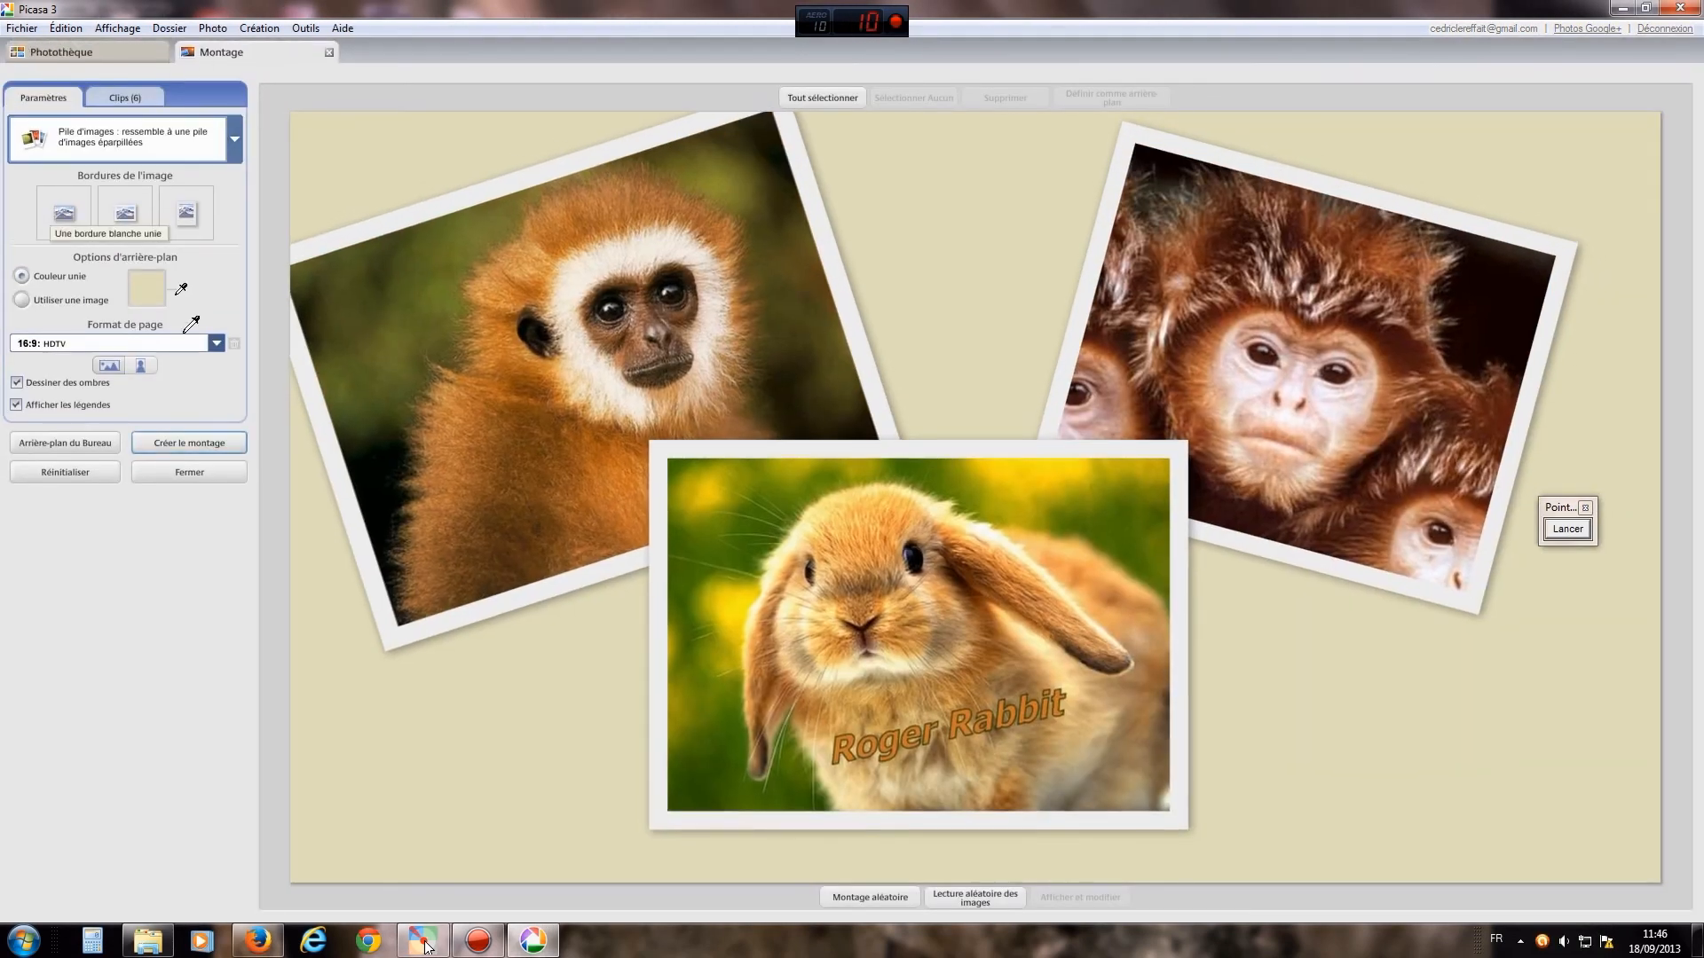